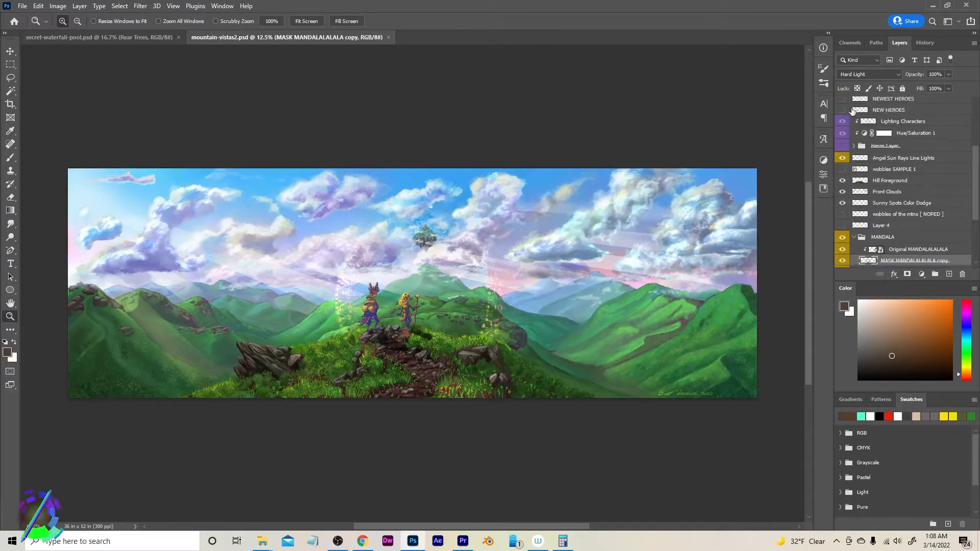
Hide the upper layers one at a time, from the lighting and heroes layers down to the Mandala group
click(843, 182)
scroll(847, 192, down, 3)
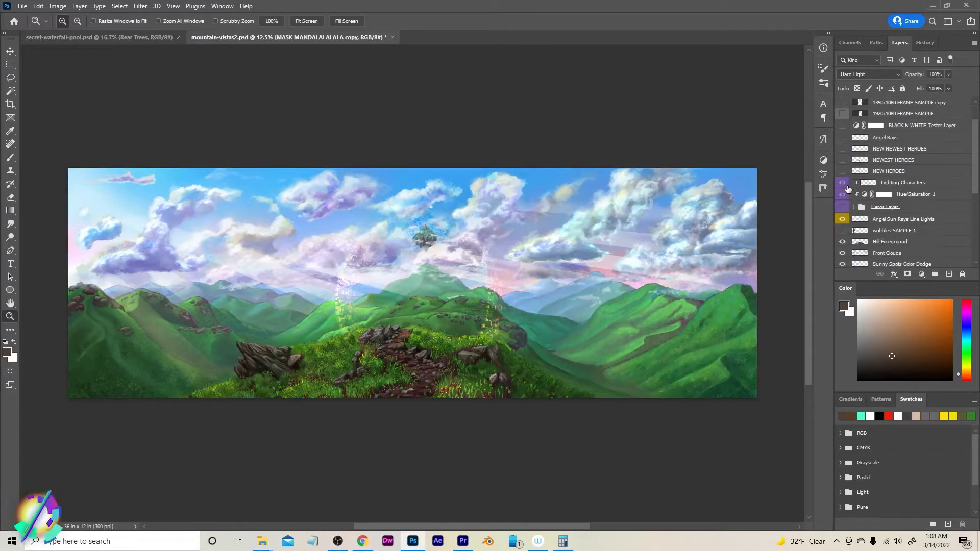
click(844, 219)
scroll(844, 218, down, 3)
click(843, 209)
click(843, 219)
click(843, 231)
scroll(843, 232, down, 1)
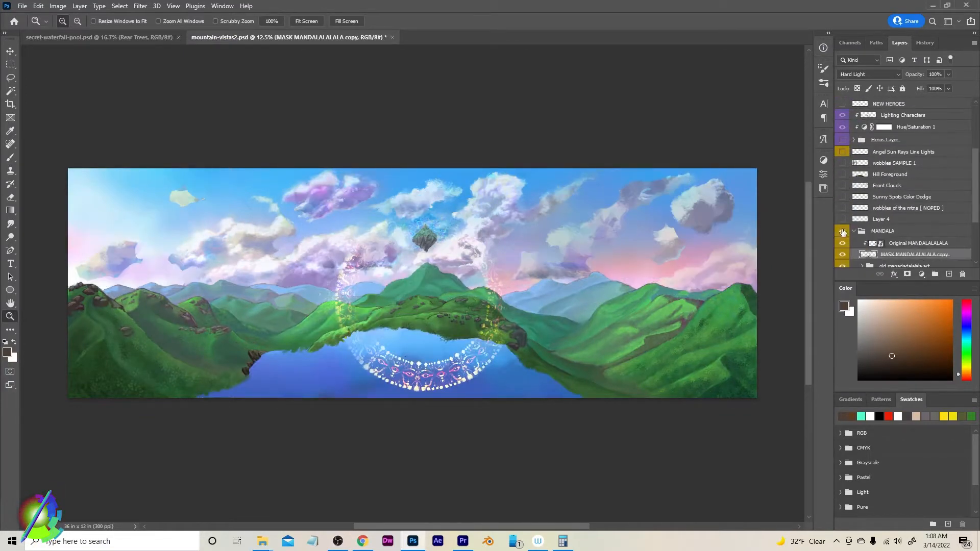
Hide the MANDALA group and the layers below it one at a time to inspect the deeper background layers
click(844, 231)
scroll(843, 232, down, 1)
scroll(843, 229, down, 1)
click(842, 234)
click(842, 244)
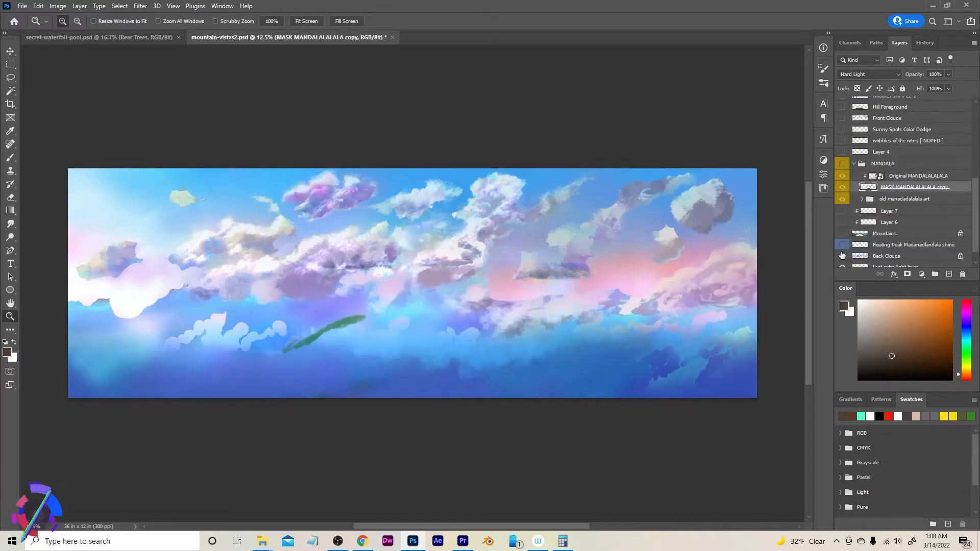
click(842, 255)
scroll(842, 255, down, 1)
click(842, 251)
click(842, 262)
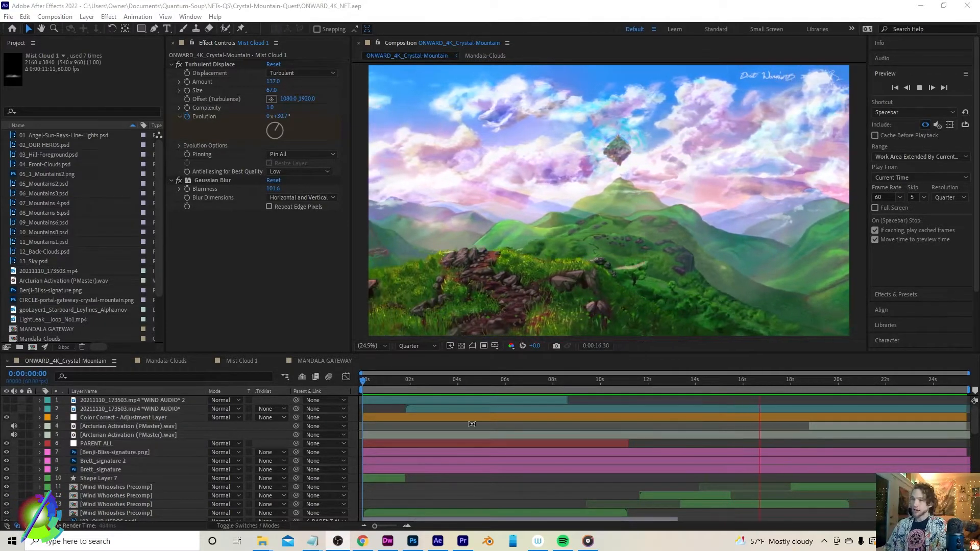
Scroll through the After Effects composition's layer list and stop the preview playback
scroll(316, 429, down, 15)
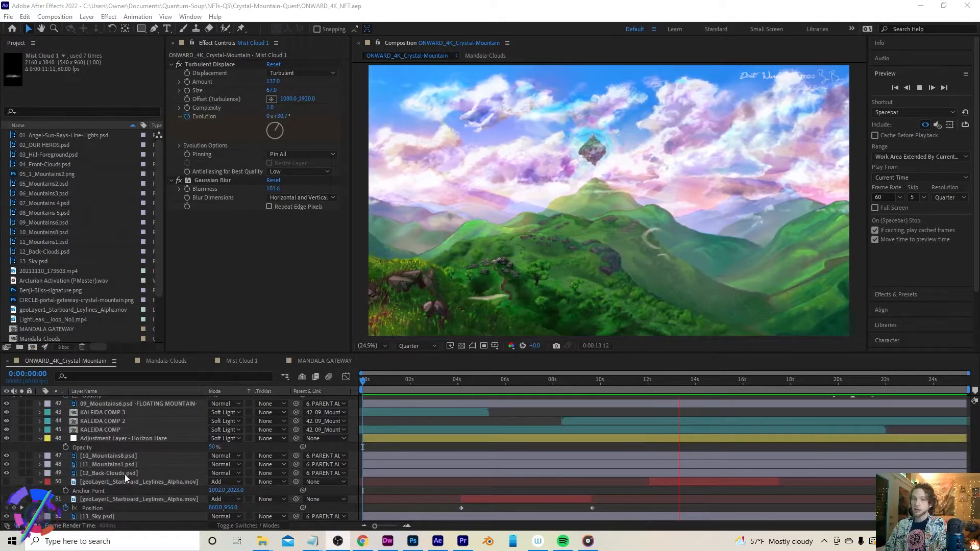
click(125, 473)
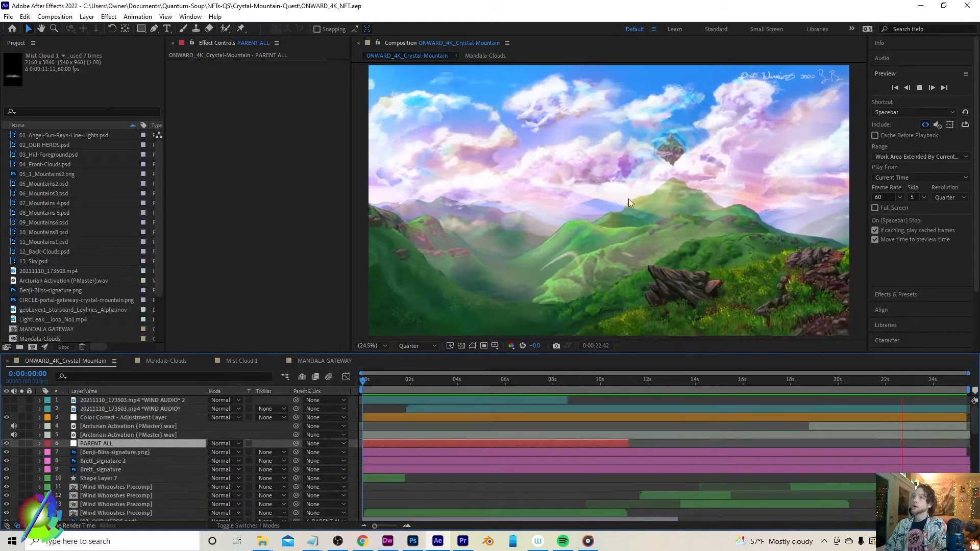
click(919, 88)
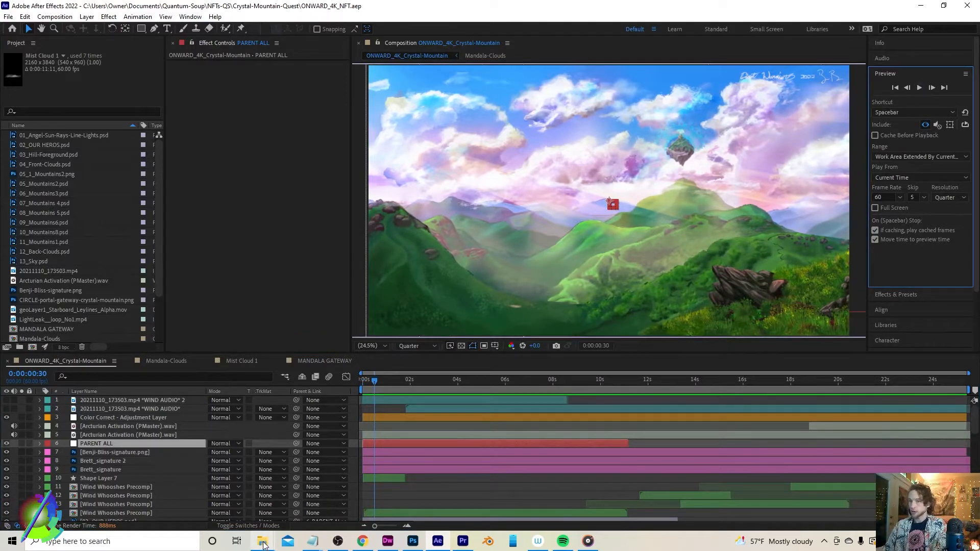
Open 05_Mountains2.psd from the LAYERS-crystal-mountain-quest folder after previewing the mountain layer files
mouse_move(265, 545)
click(207, 497)
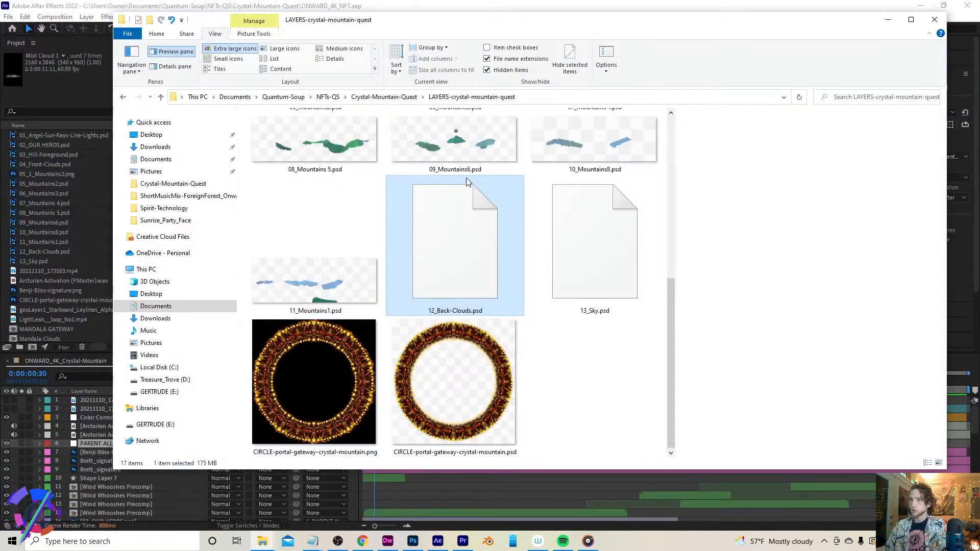
scroll(570, 330, up, 3)
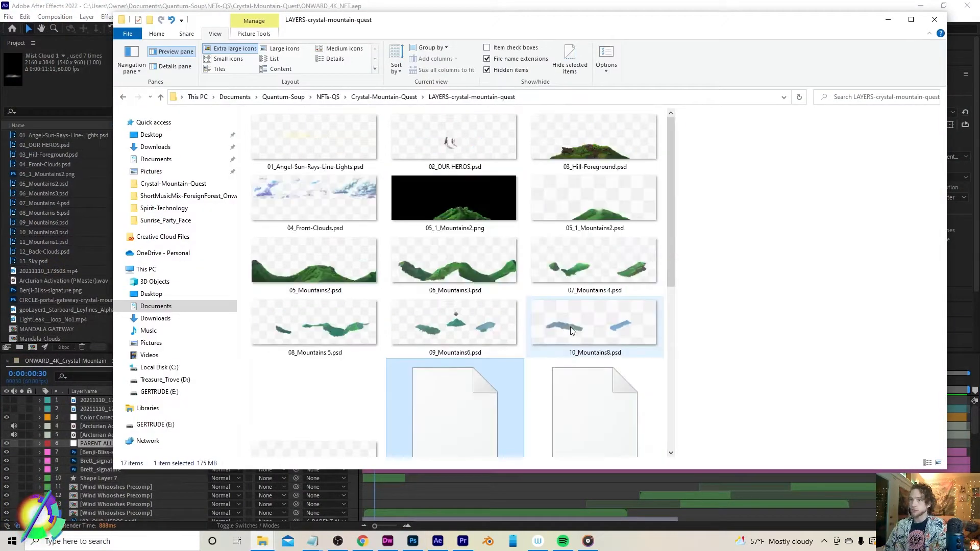
click(300, 266)
click(467, 270)
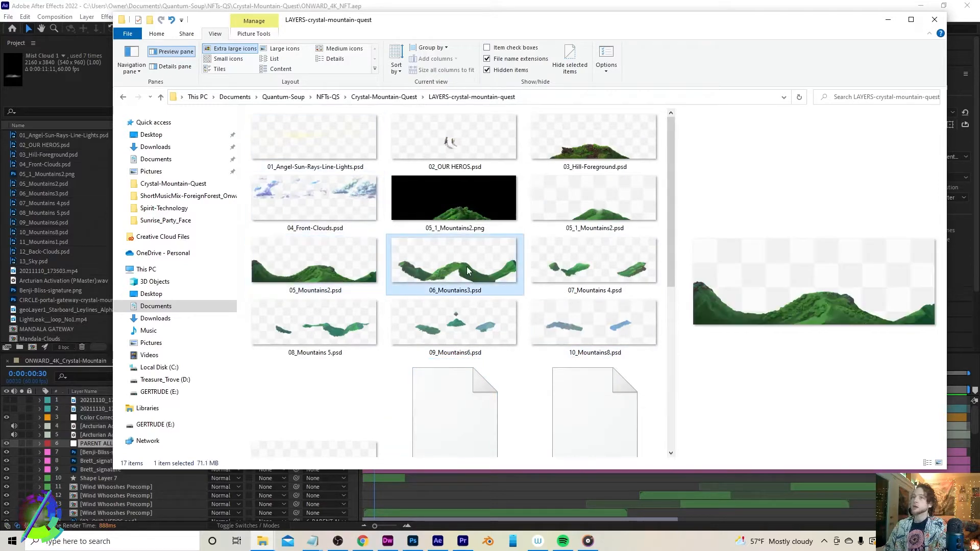
click(465, 219)
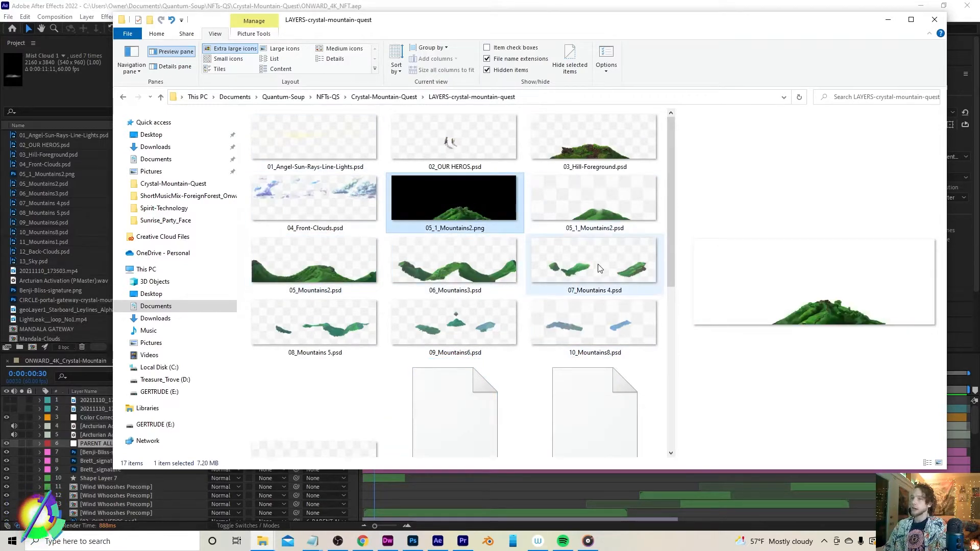
double_click(284, 261)
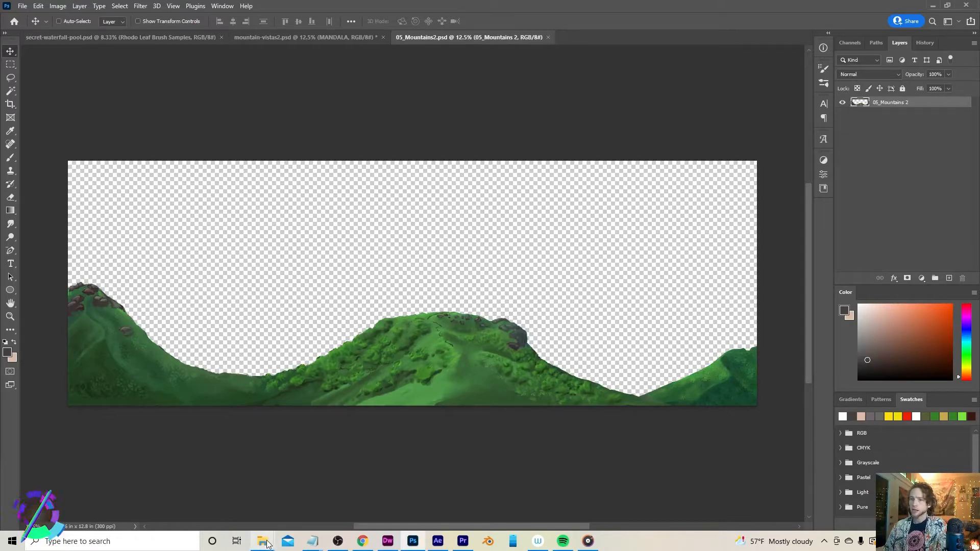
Switch to After Effects, scrub the playhead to about 2 seconds, and return to Photoshop
mouse_move(266, 544)
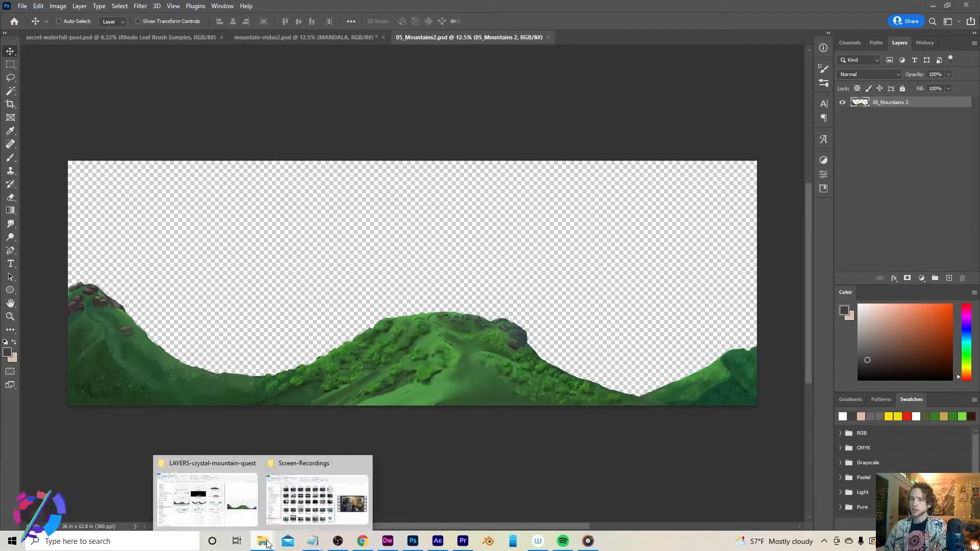
click(445, 545)
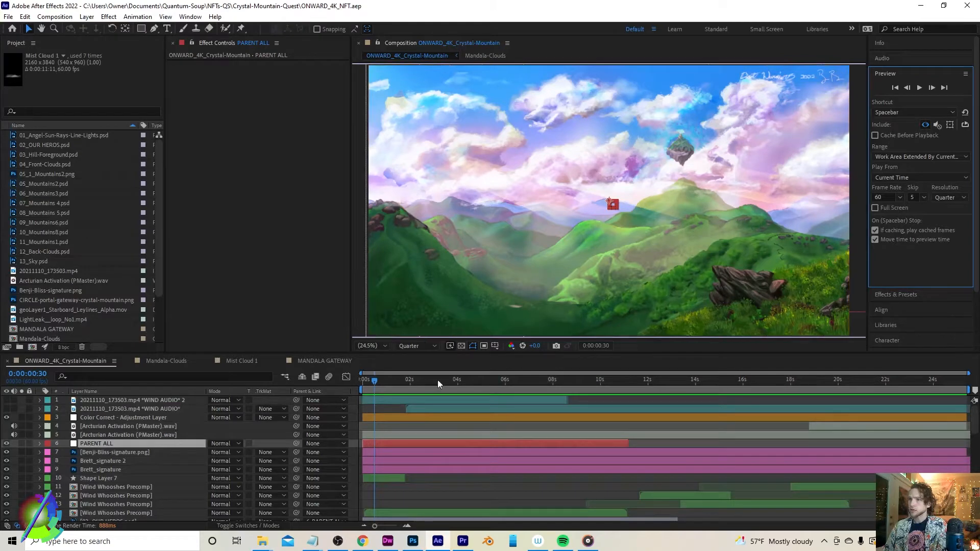
drag(390, 381, 409, 380)
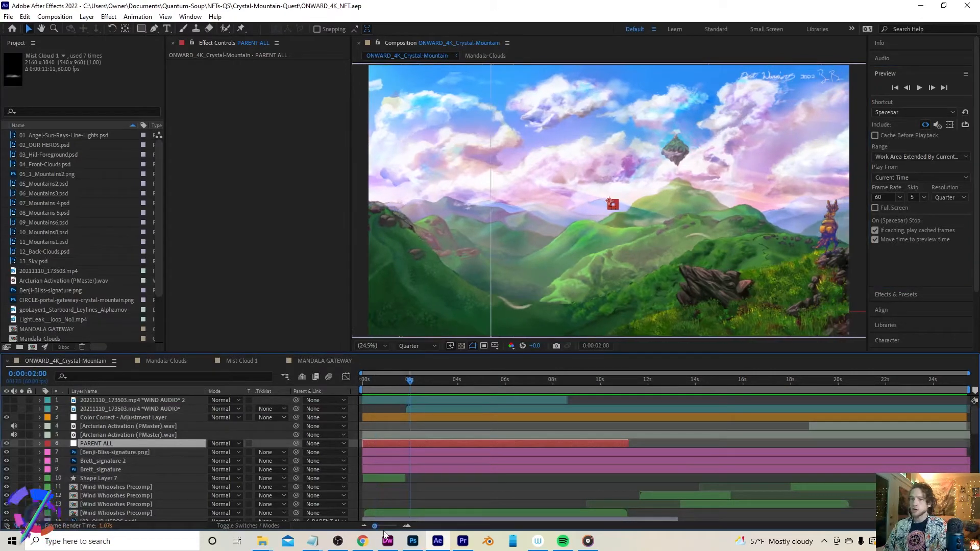
click(413, 541)
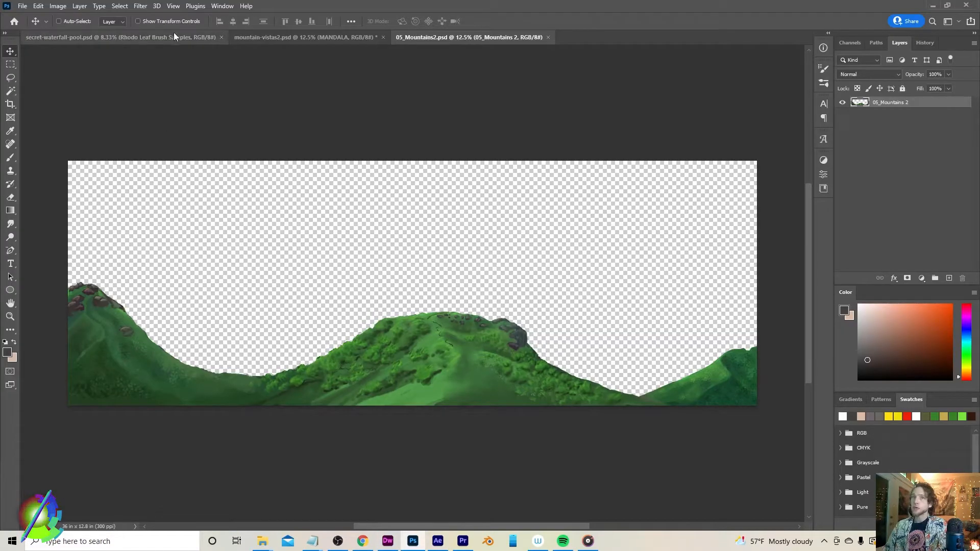
Switch to the mountain-vistas2 document and collapse the MANDALA group in the layer stack
click(294, 38)
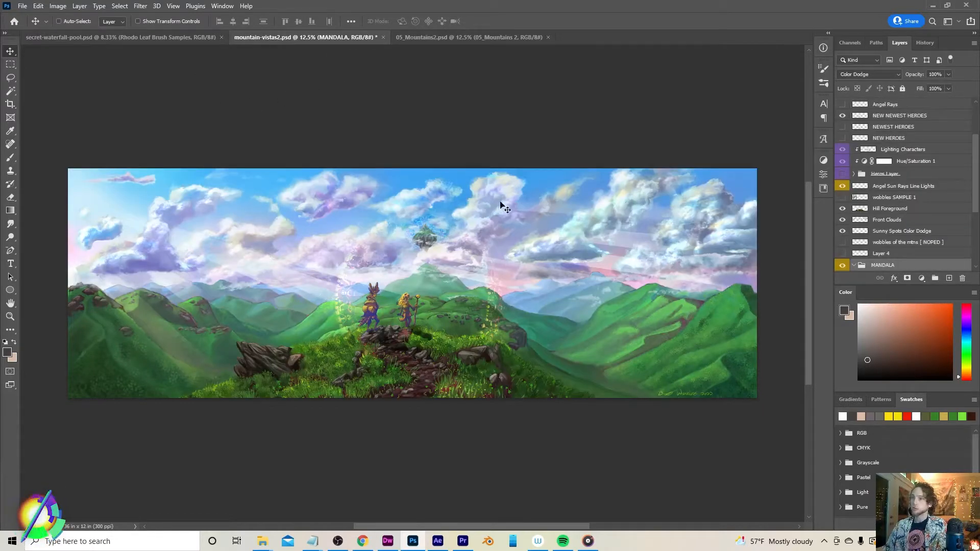
scroll(957, 221, down, 4)
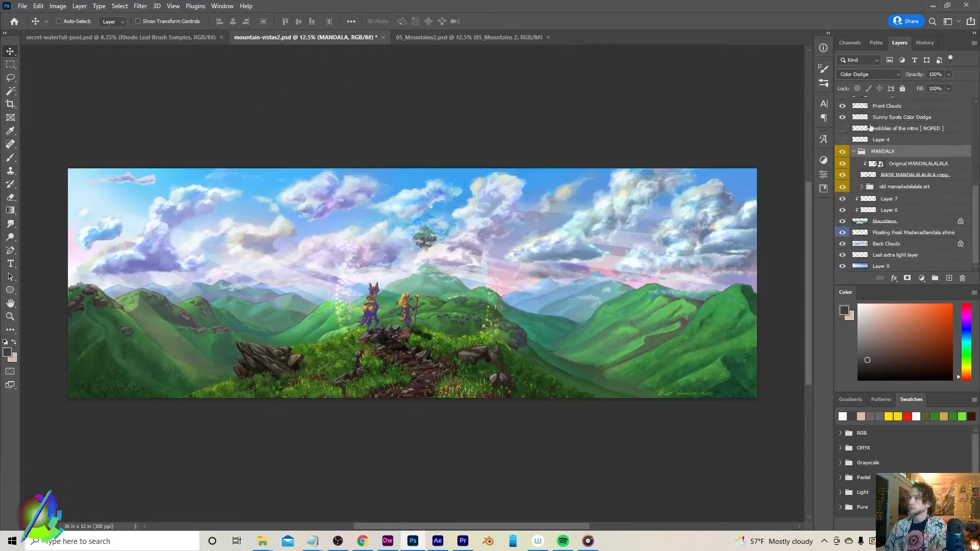
click(855, 151)
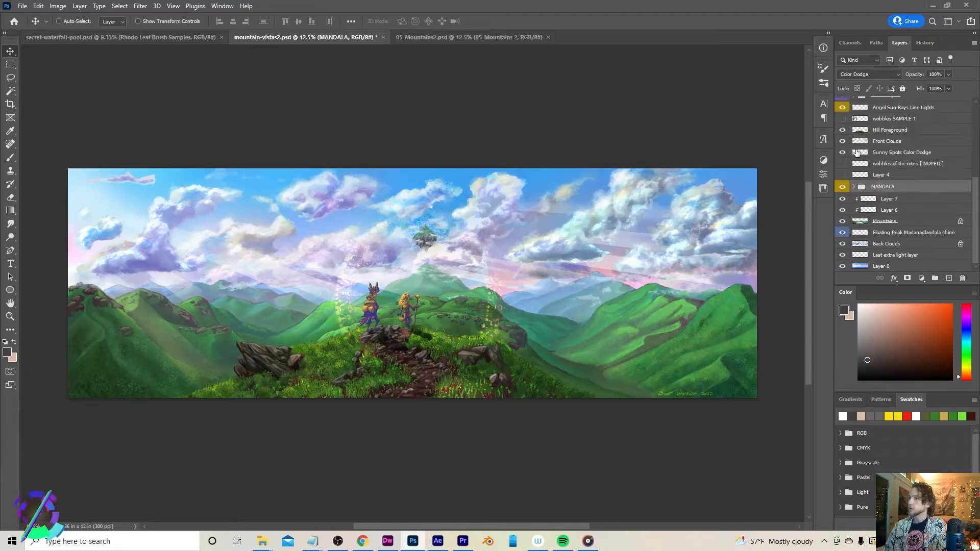
Select the Mountains layer, try shifting it on the canvas, and undo the move
click(882, 223)
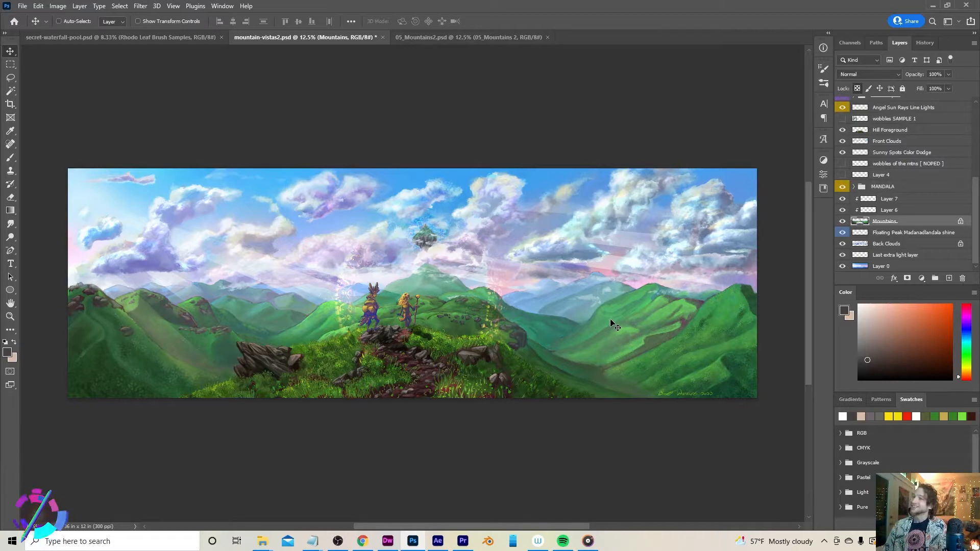
drag(610, 330, 629, 302)
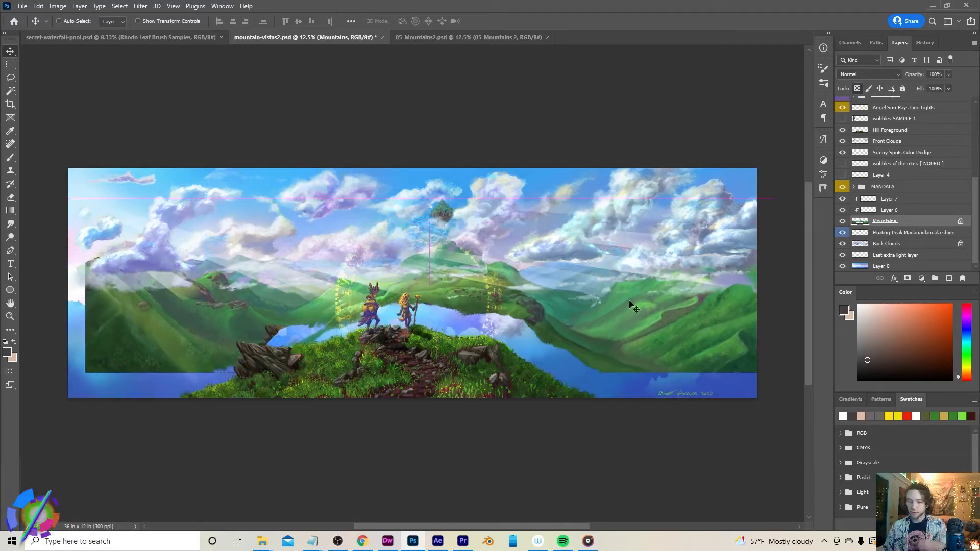
key(ctrl+z)
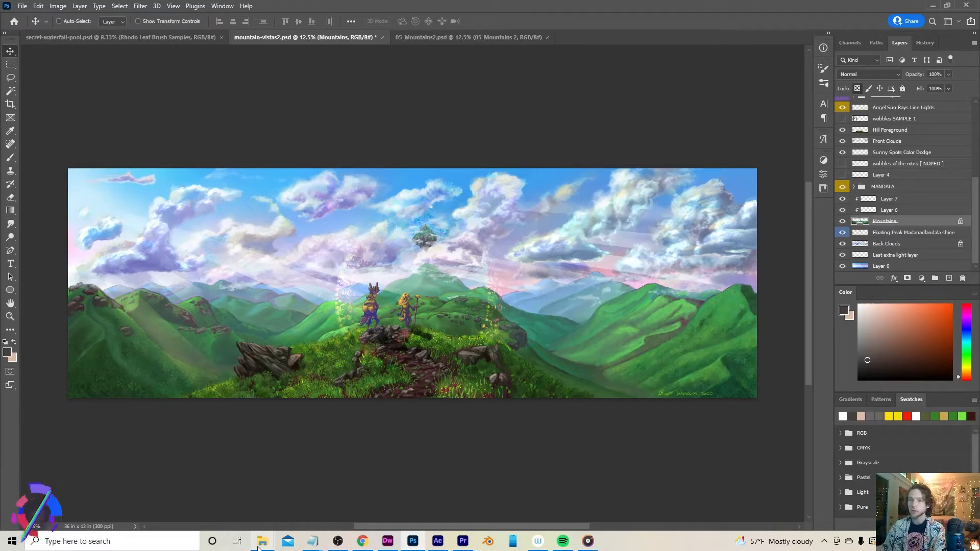
Lasso-select the foreground hills of the Mountains layer, tracing the ridge line across the bottom of the canvas
key(l)
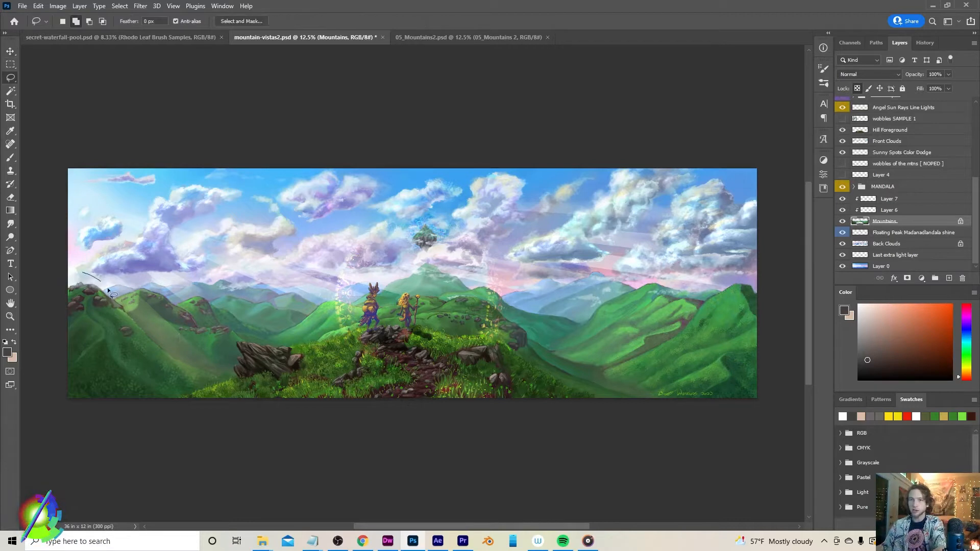
drag(298, 426, 68, 354)
drag(6, 246, 7, 246)
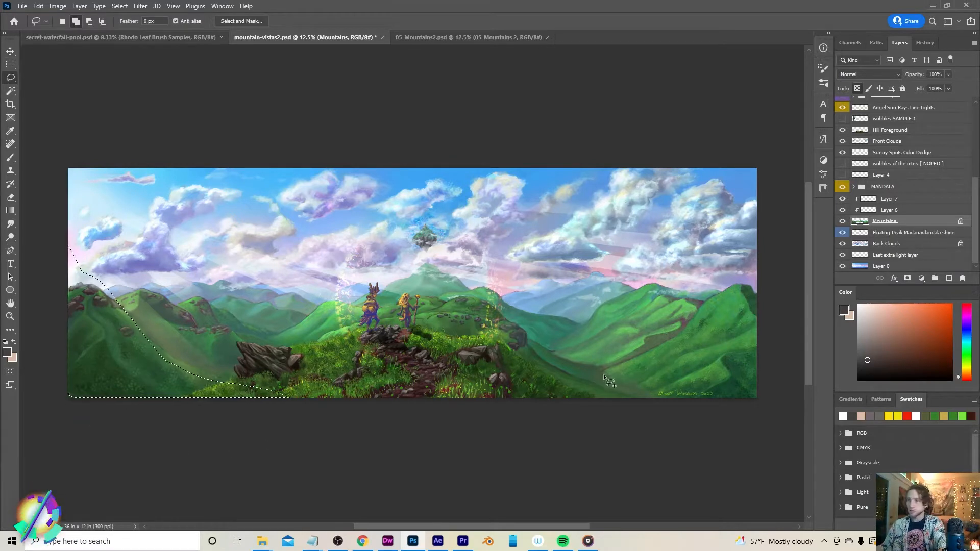
mouse_move(814, 444)
mouse_down()
mouse_move(689, 474)
mouse_move(562, 460)
mouse_up()
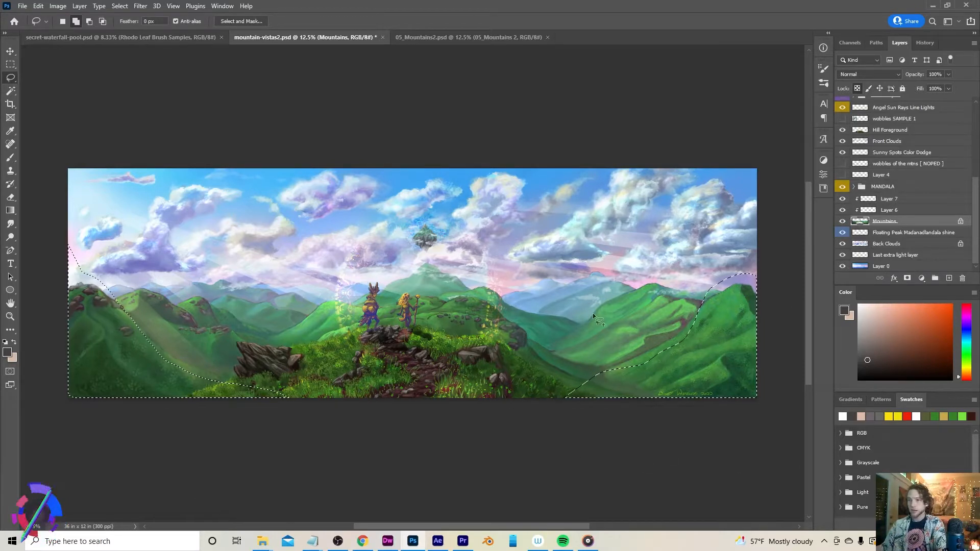
drag(597, 383, 560, 365)
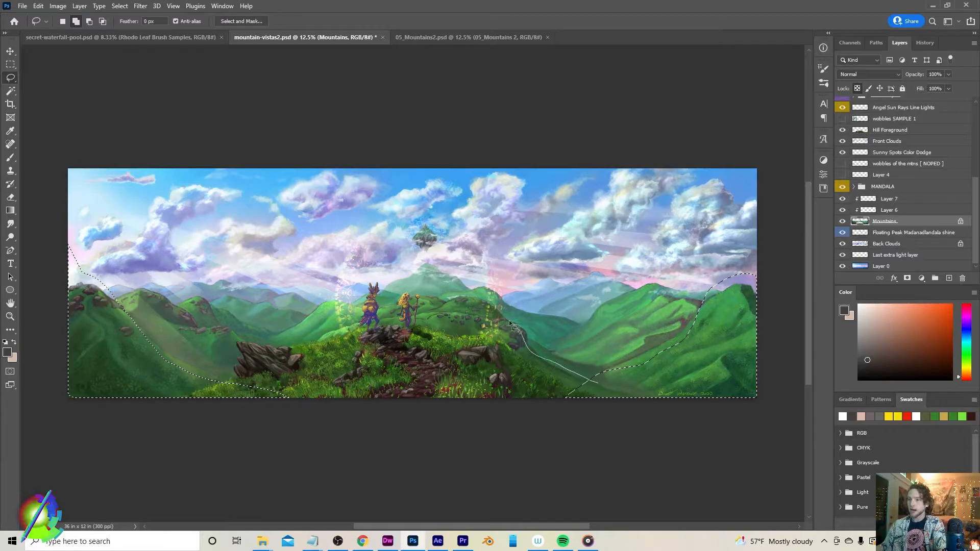
drag(302, 342, 259, 387)
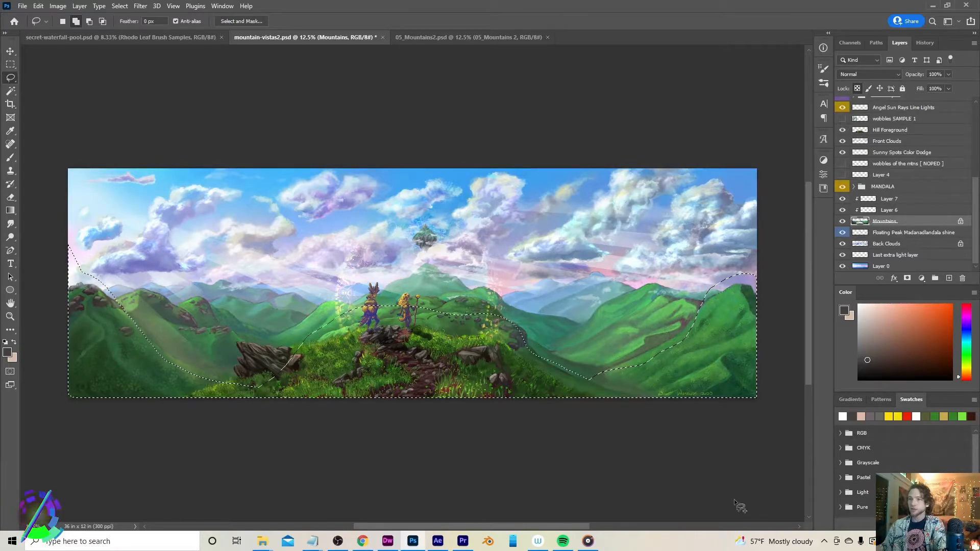
Compare 05_Mountains2.psd with the mountain-vistas2 document by switching between their tabs
click(420, 37)
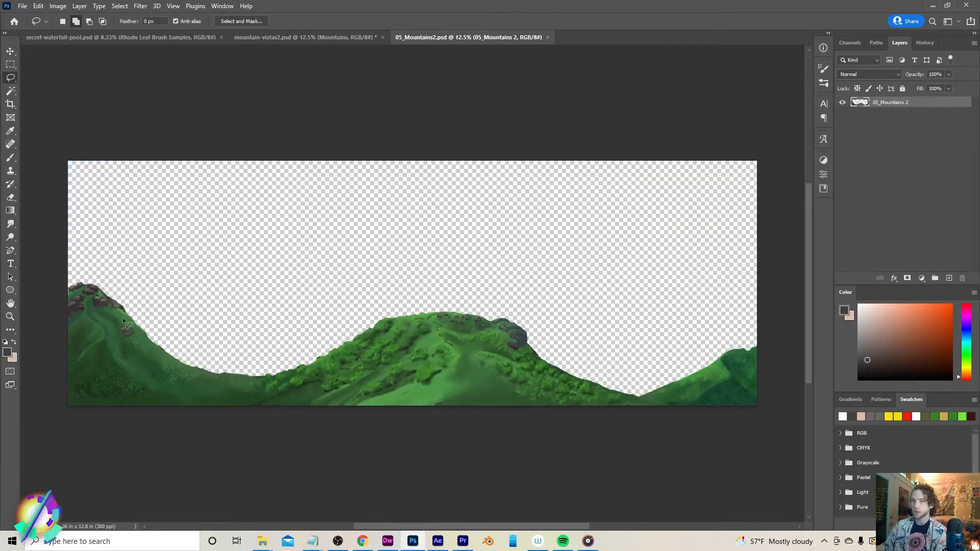
click(294, 40)
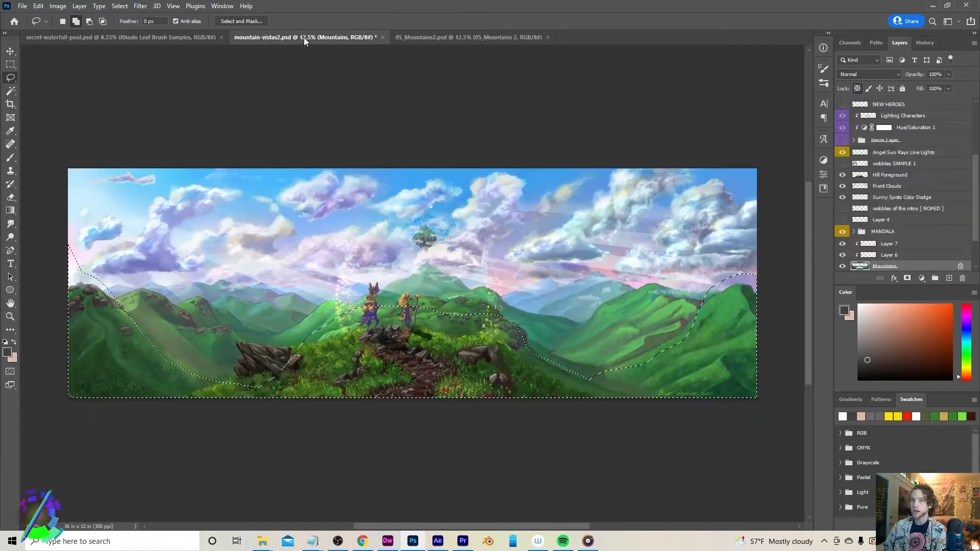
click(482, 39)
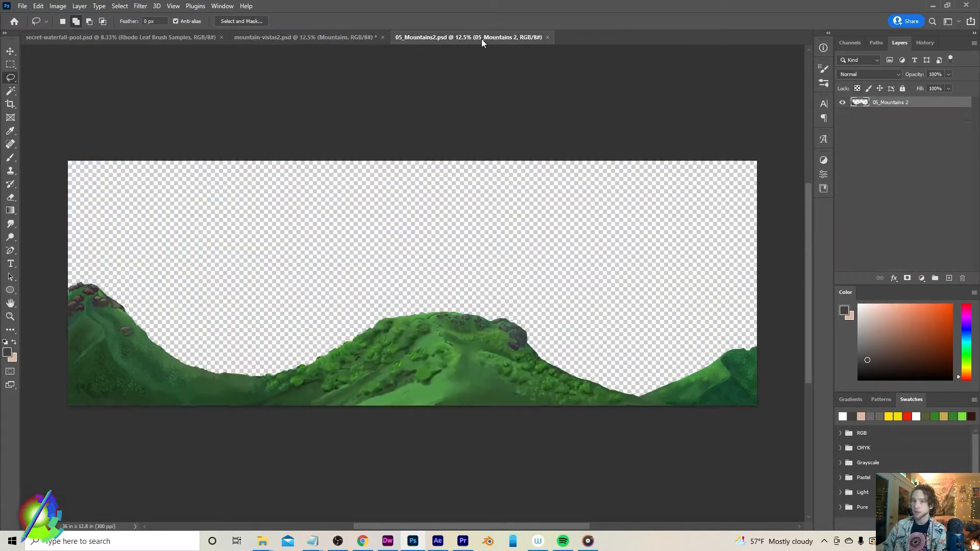
Open 07_Mountains 4.psd from the layers folder in Photoshop
mouse_move(262, 543)
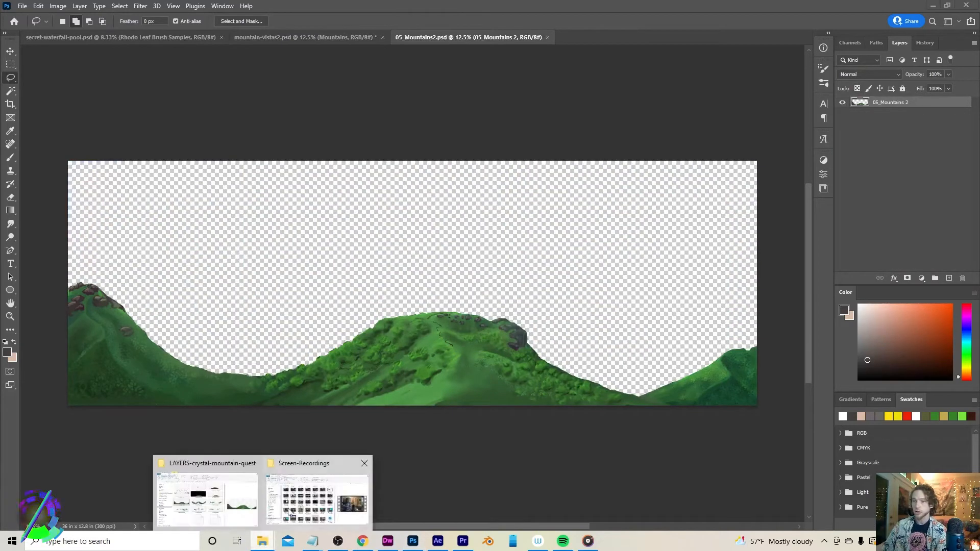
click(220, 495)
double_click(621, 259)
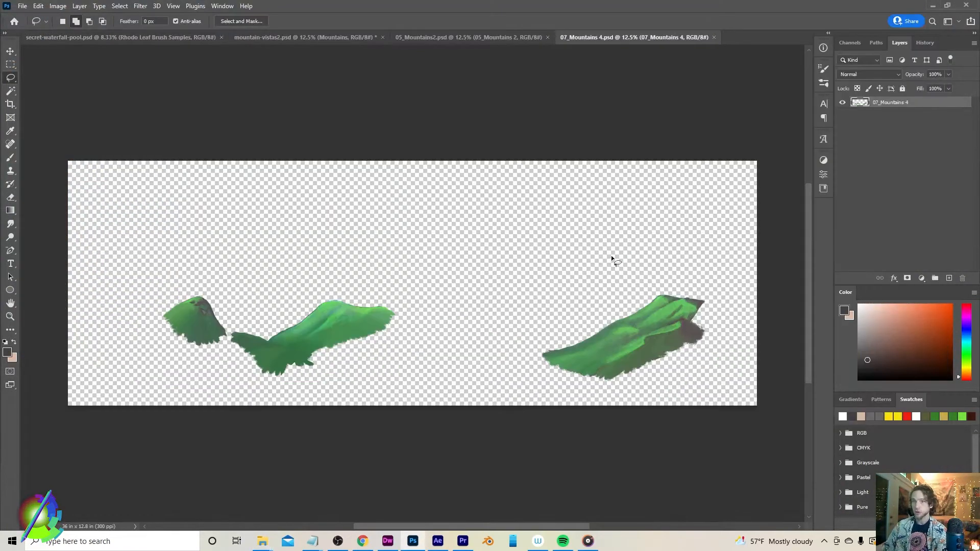
Compare 05_Mountains2.psd and 07_Mountains 4.psd by switching between their tabs
click(463, 36)
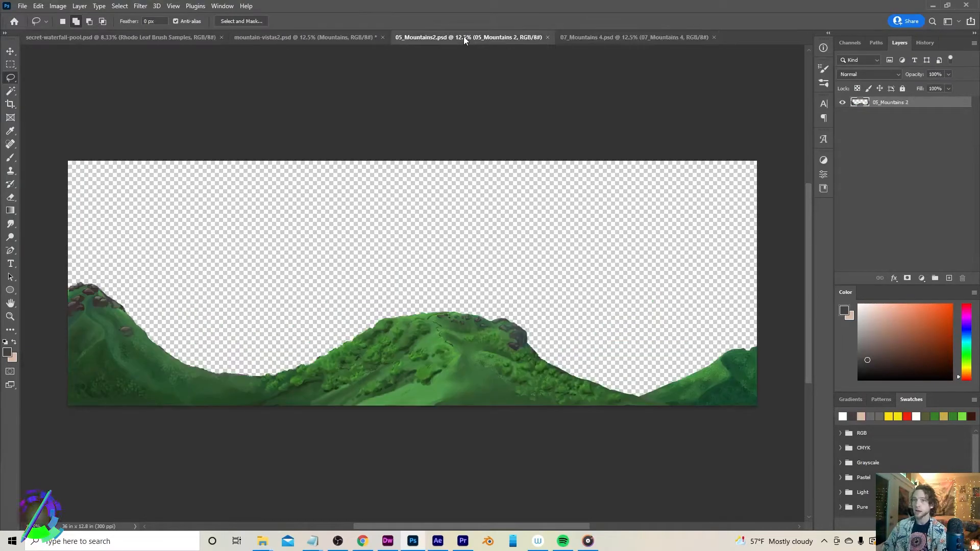
click(631, 37)
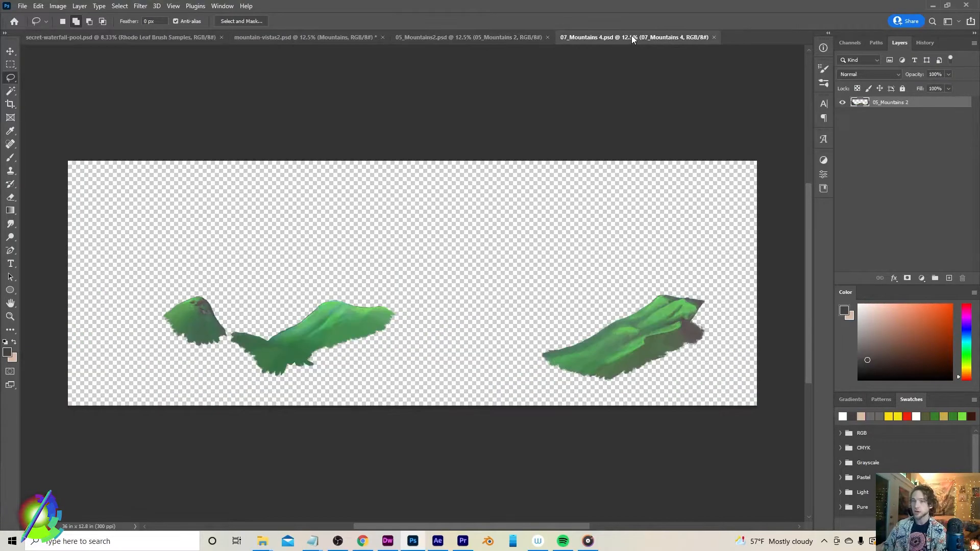
click(486, 33)
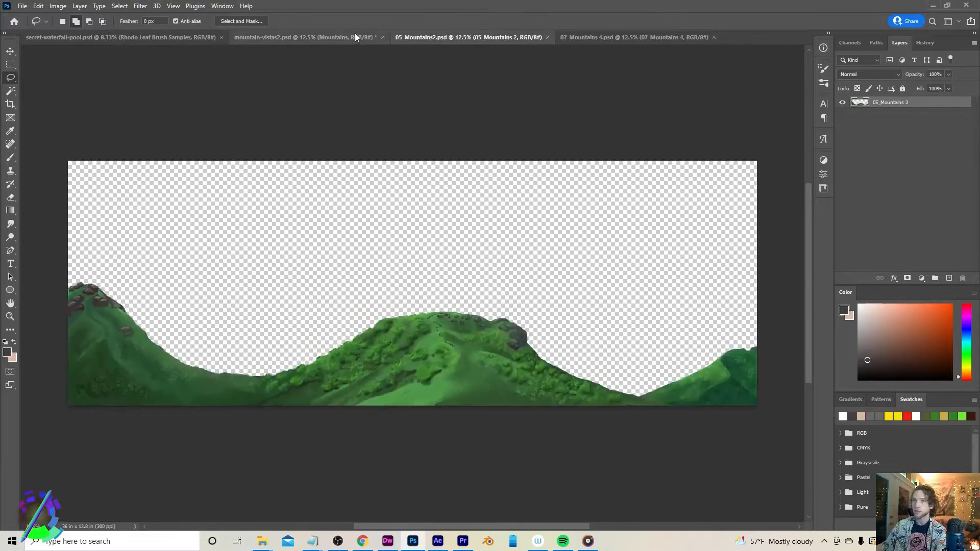
Switch to the Crystal Mountain After Effects project and scrub through its composition timeline
click(331, 37)
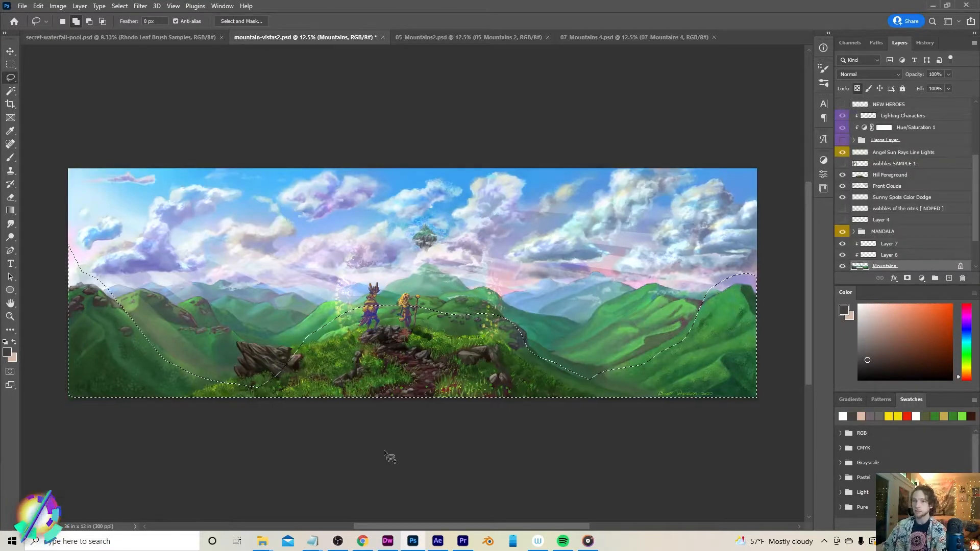
click(438, 540)
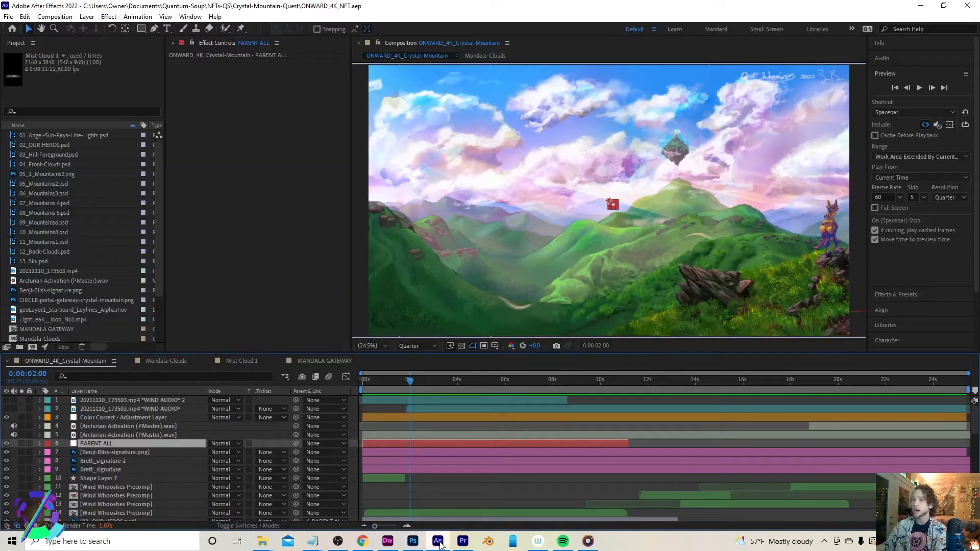
click(447, 380)
drag(452, 381, 639, 390)
Start a new After Effects project and create a new 1920 × 1080, 60 fps composition
click(7, 18)
click(7, 18)
click(8, 17)
mouse_move(115, 29)
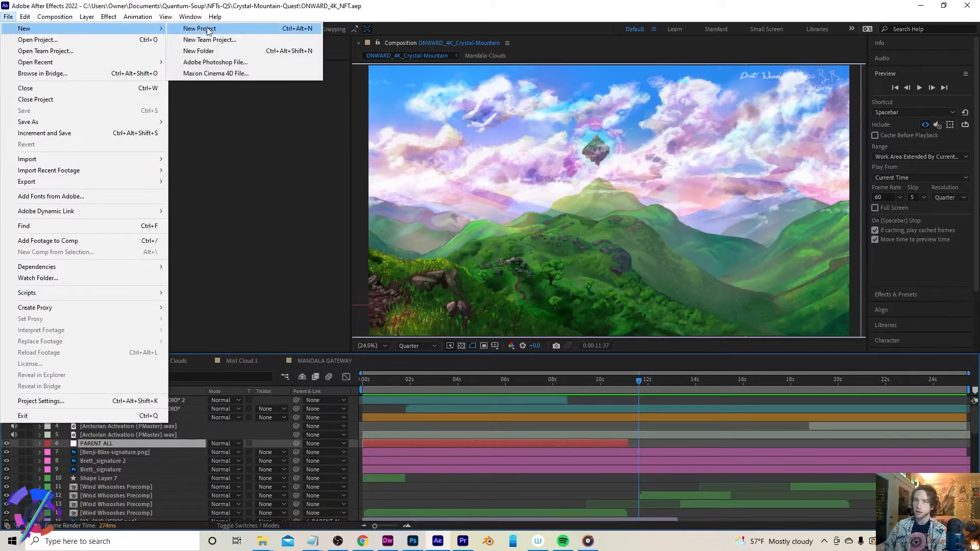
click(208, 29)
click(554, 194)
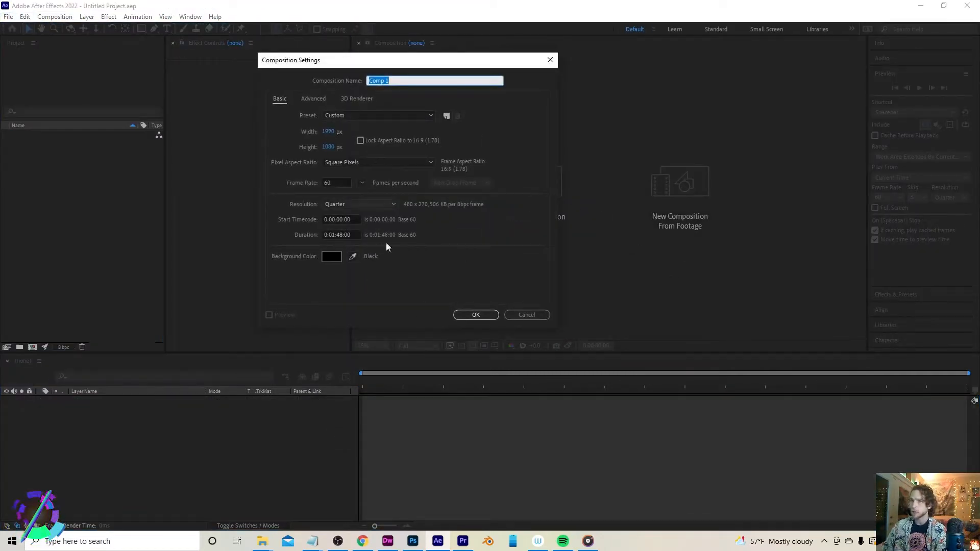
click(476, 314)
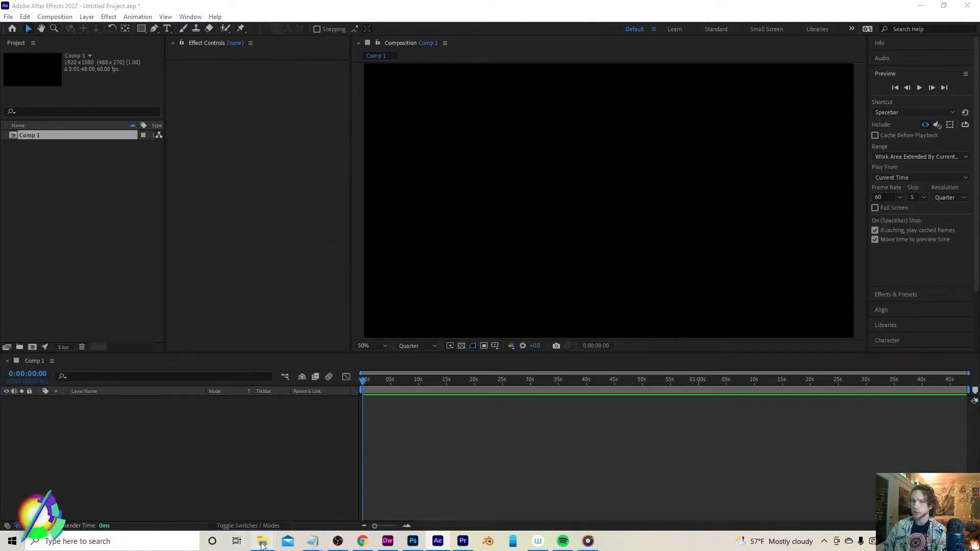
Import 03_Hill-Foreground.psd, 05_Mountains2.psd and 06_Mountains3.psd from the LAYERS-crystal-mountain-quest folder into the project
mouse_move(262, 540)
click(206, 497)
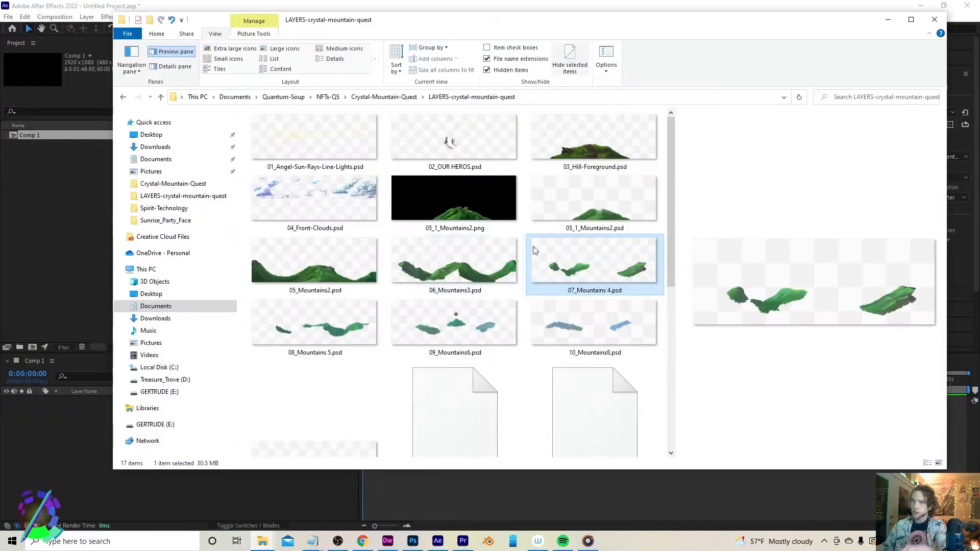
click(593, 140)
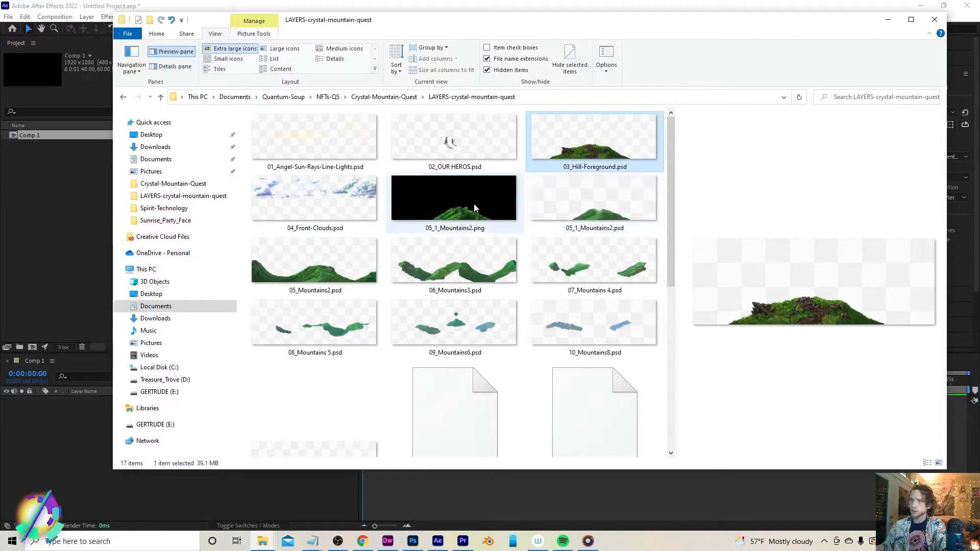
ctrl+click(324, 265)
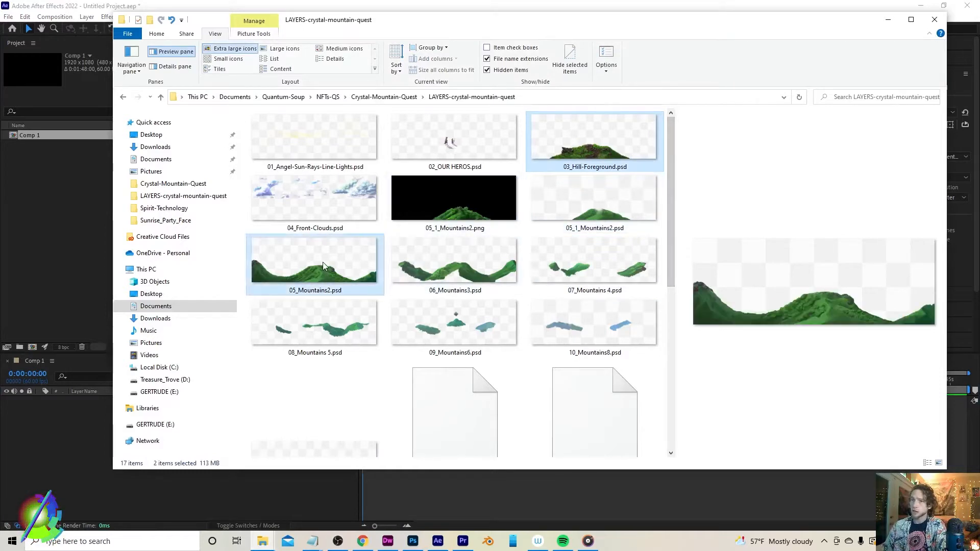
ctrl+click(478, 272)
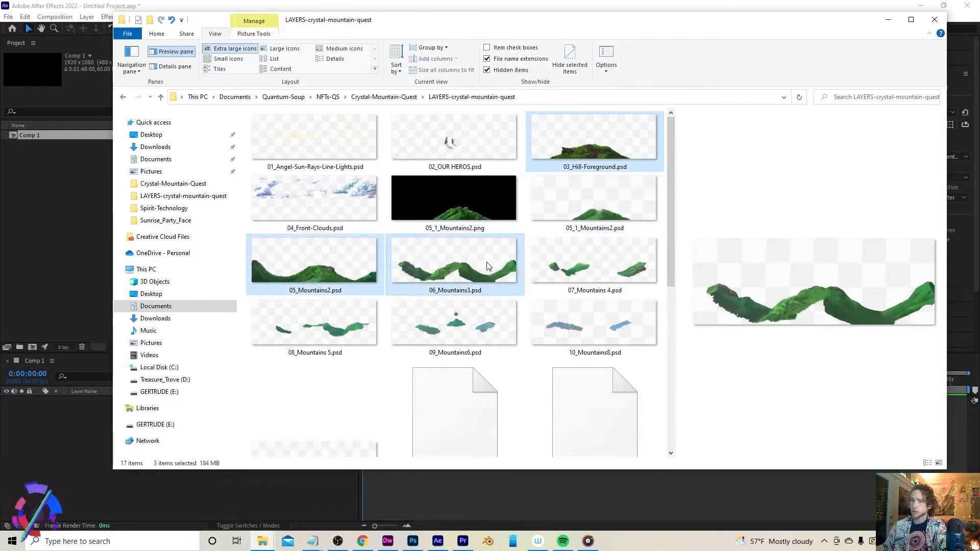
drag(276, 260, 56, 207)
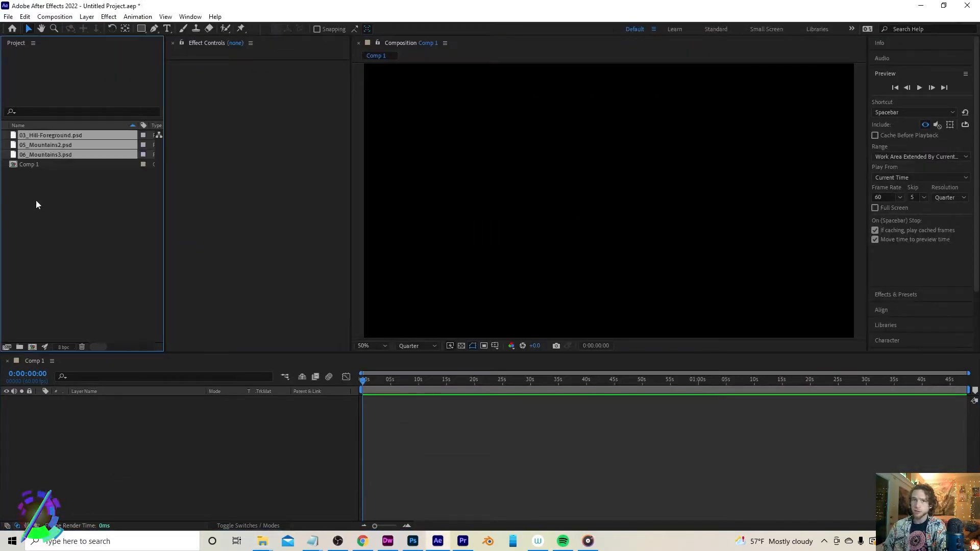
Add the three imported PSD files as layers to Comp 1
click(48, 155)
shift+click(53, 134)
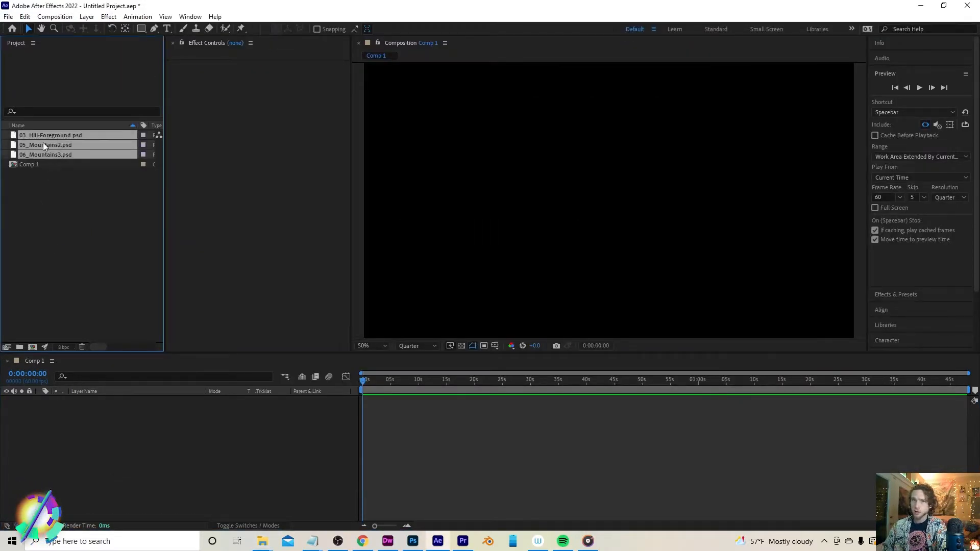
drag(43, 145, 100, 420)
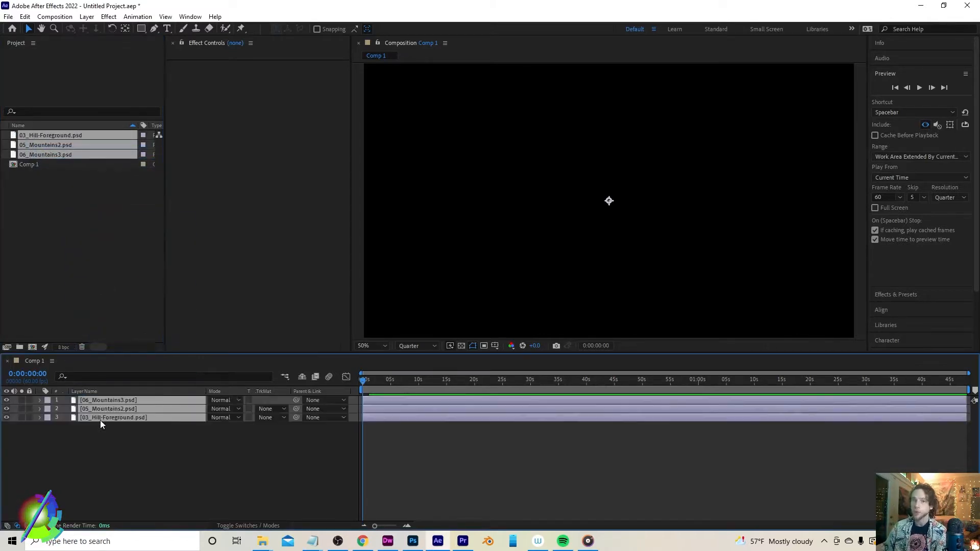
click(91, 461)
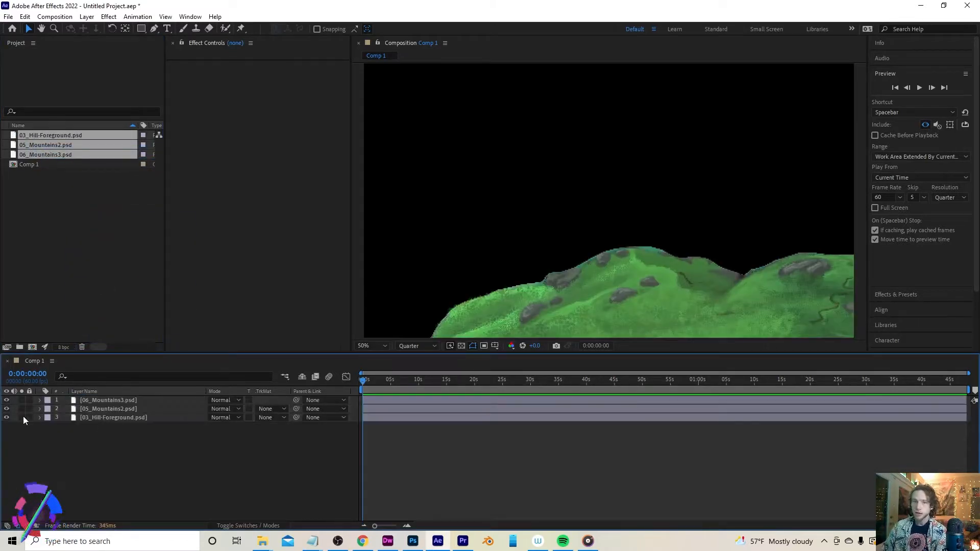
Reorder the layers so 03_Hill-Foreground is on top and 06_Mountains3 at the bottom
mouse_move(99, 420)
mouse_down()
mouse_move(106, 398)
mouse_move(103, 408)
mouse_up()
click(100, 417)
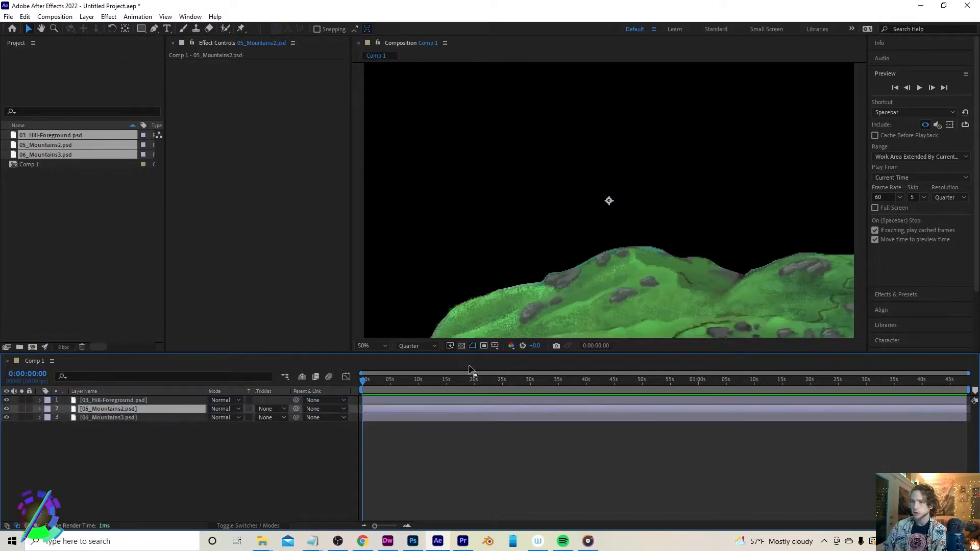
Set the composition size to 3860 × 2160 px
key(comma)
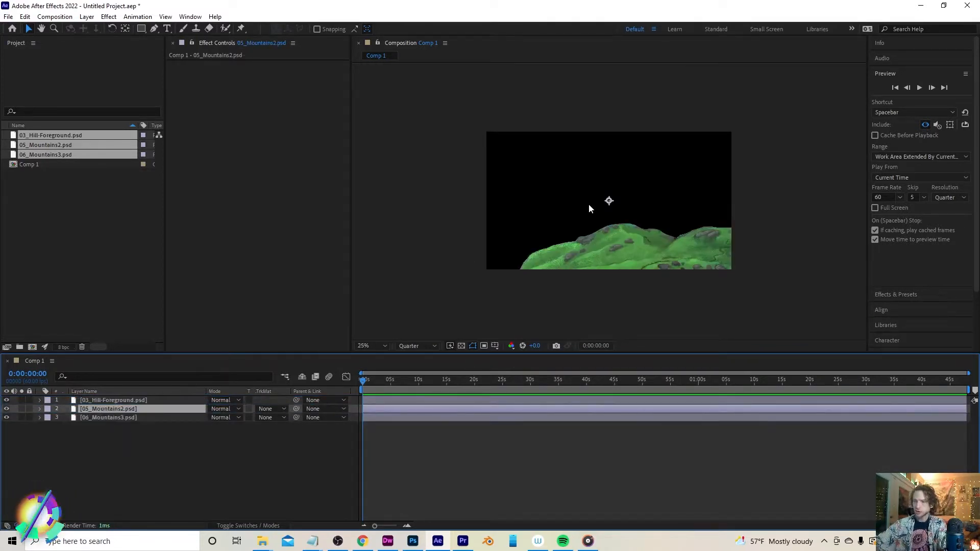
key(ctrl+k)
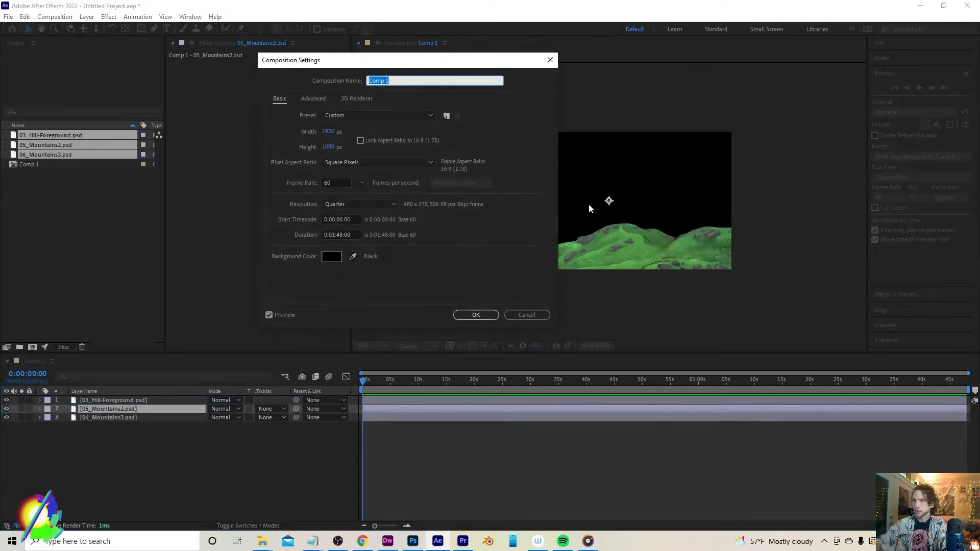
click(323, 133)
text(3860)
click(332, 147)
text(1920)
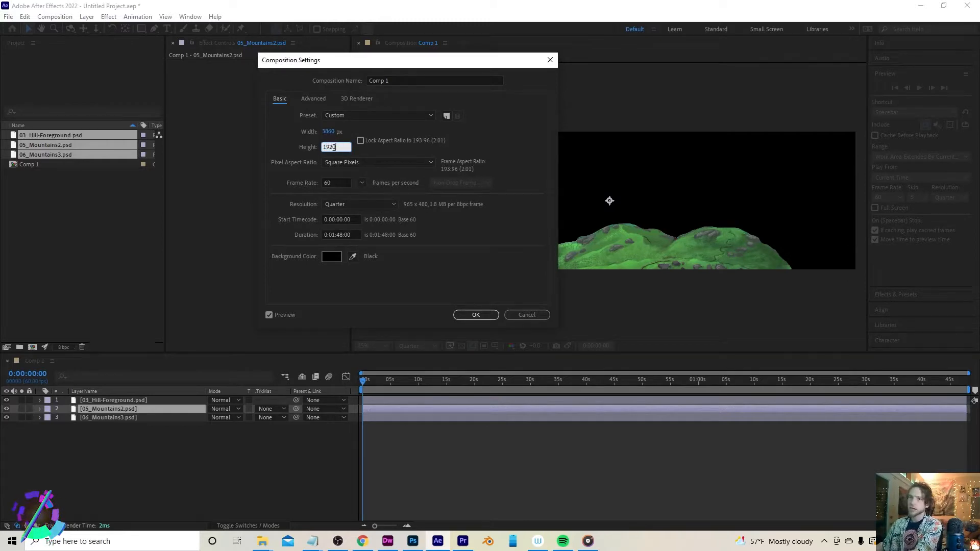
text(2160)
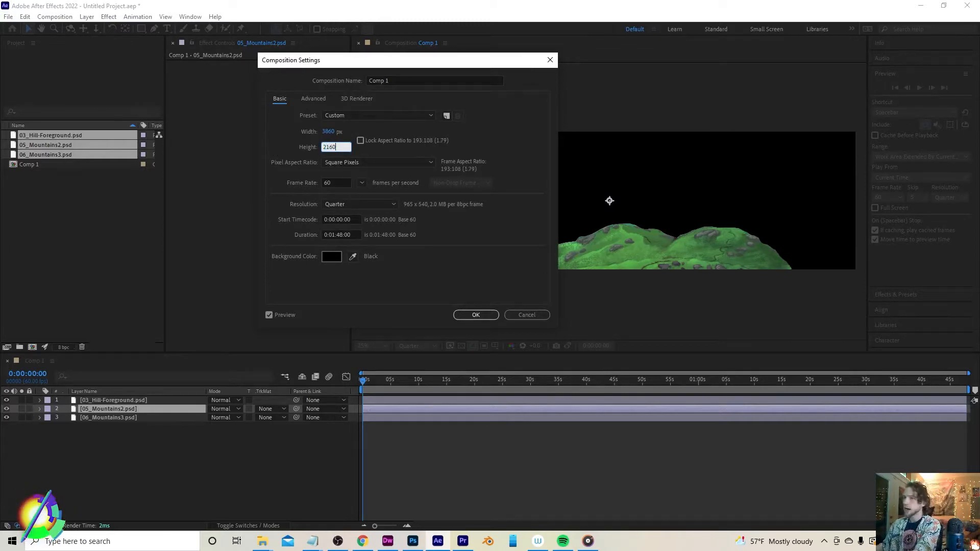
click(474, 315)
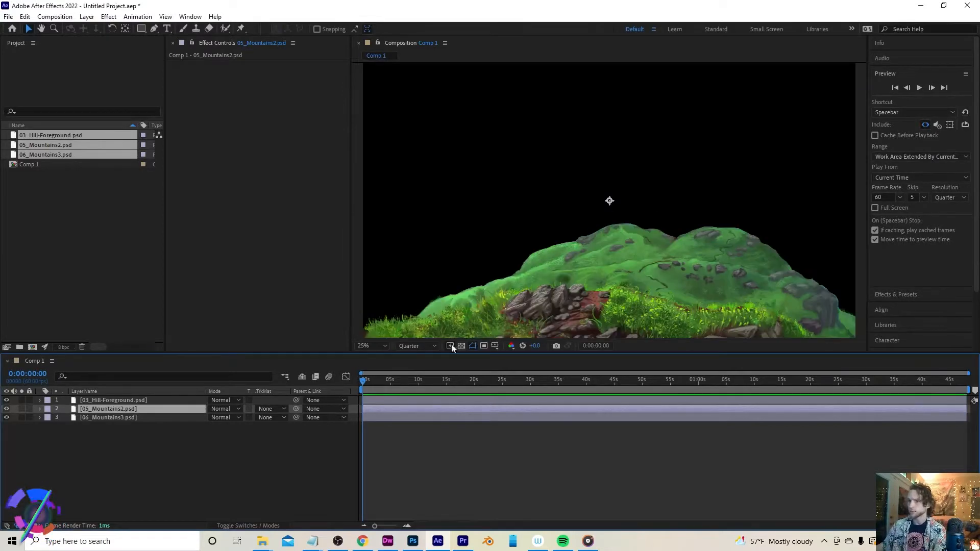
Parent 03_Hill-Foreground to 05_Mountains2.psd and 05_Mountains2 to 06_Mountains3.psd
shift+click(140, 417)
shift+click(118, 400)
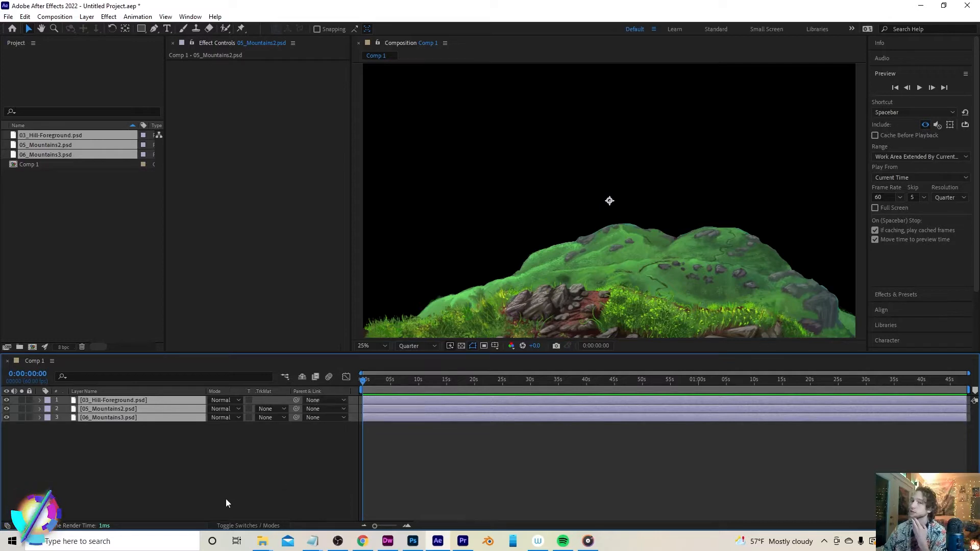
click(245, 475)
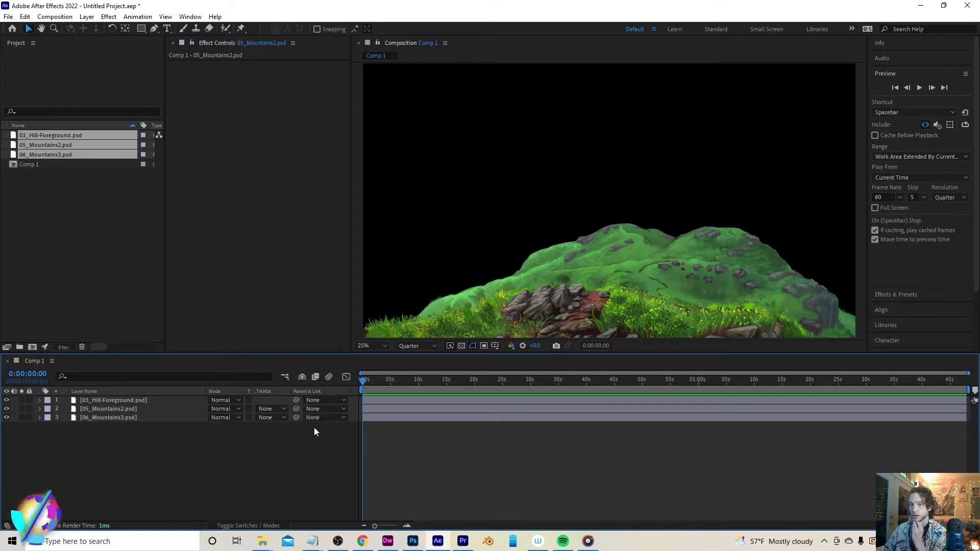
click(314, 401)
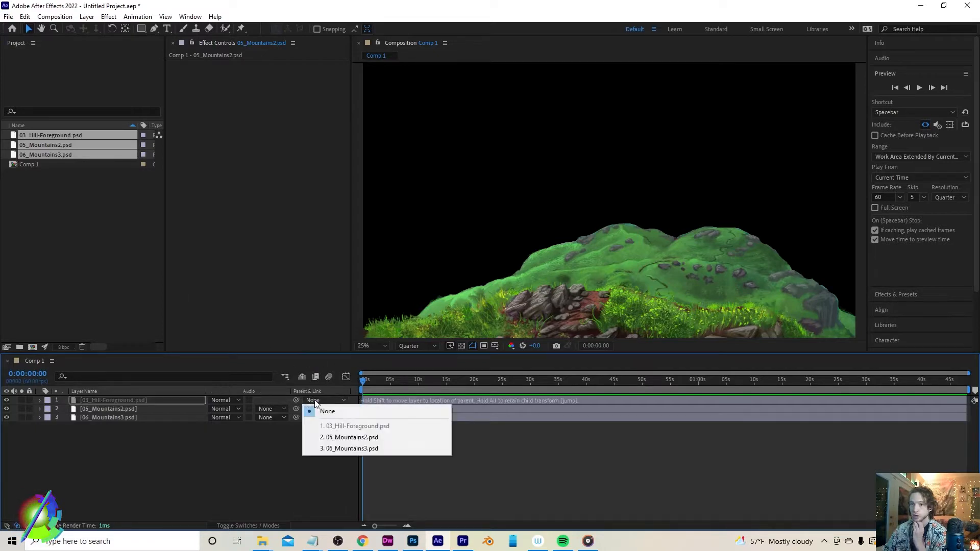
click(341, 436)
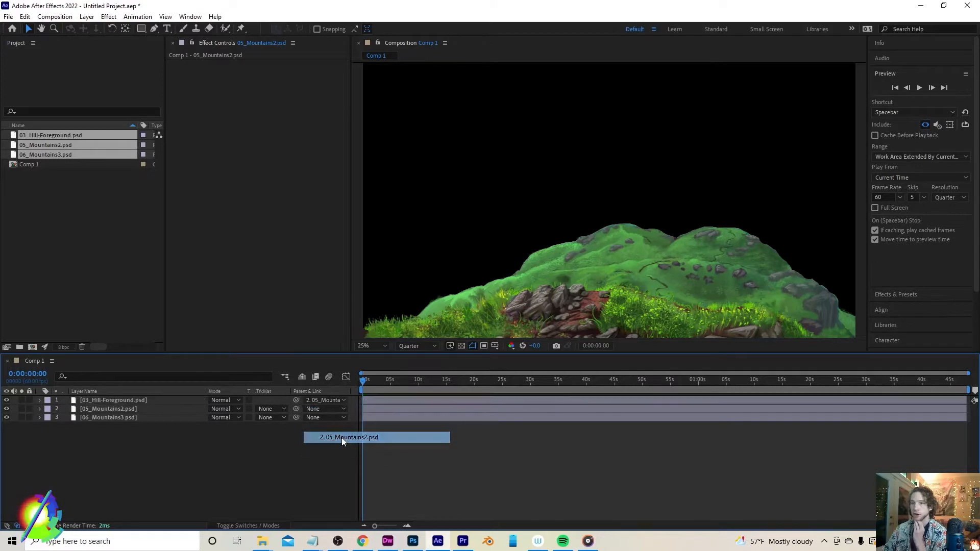
click(317, 408)
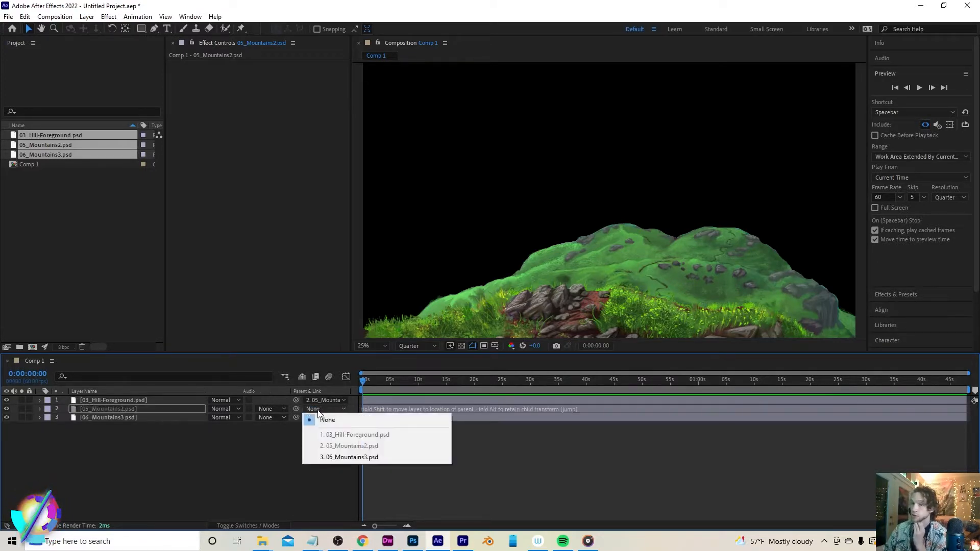
click(341, 458)
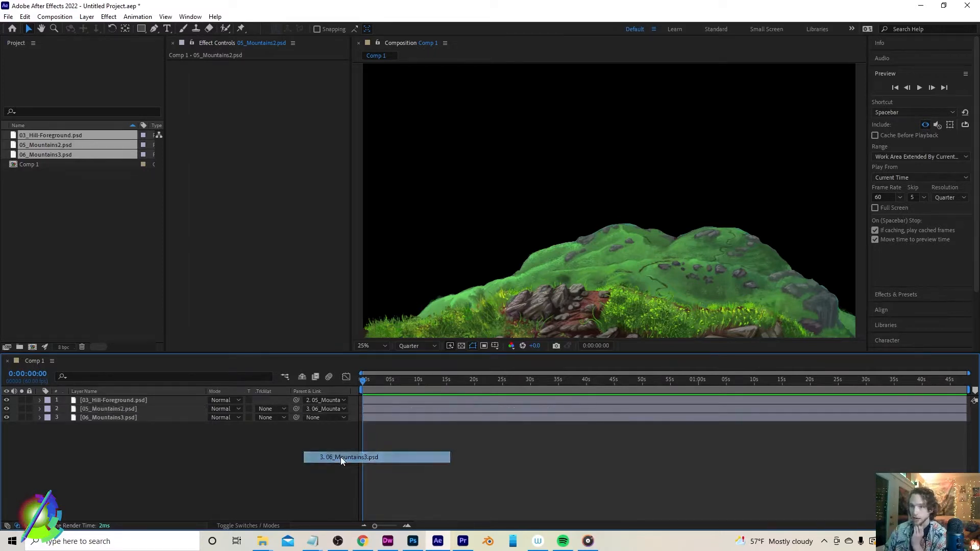
Reveal Position for all three layers, shift them together, and set Position keyframes at the start
drag(146, 454, 112, 399)
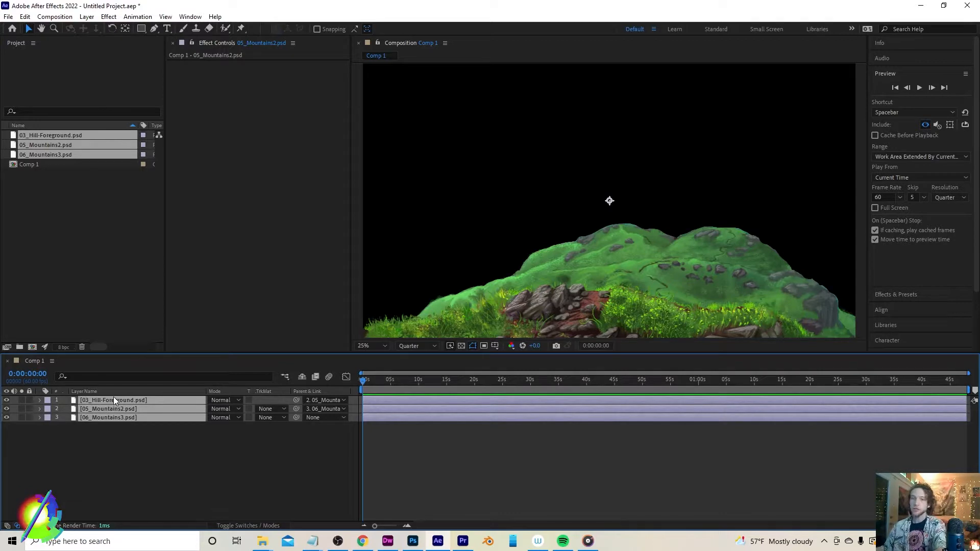
key(p)
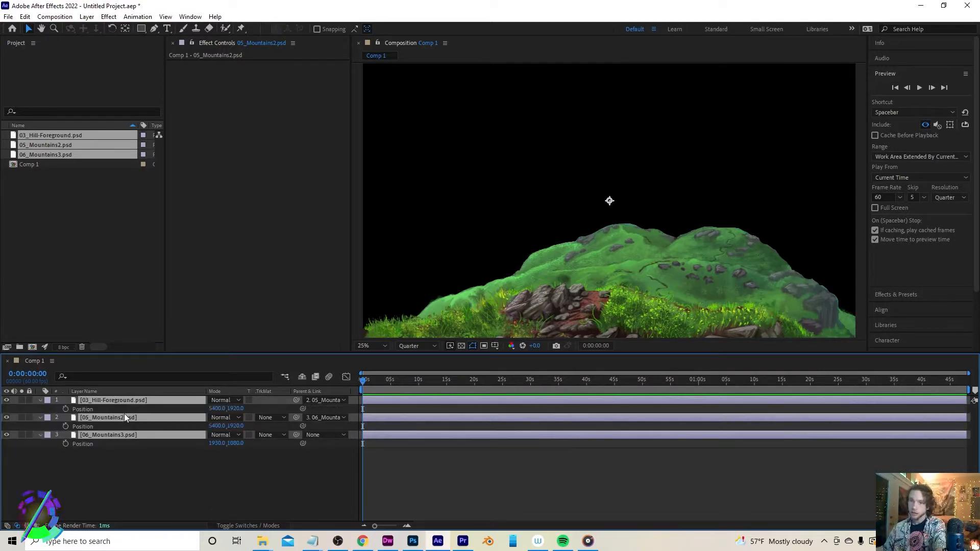
drag(236, 408, 168, 408)
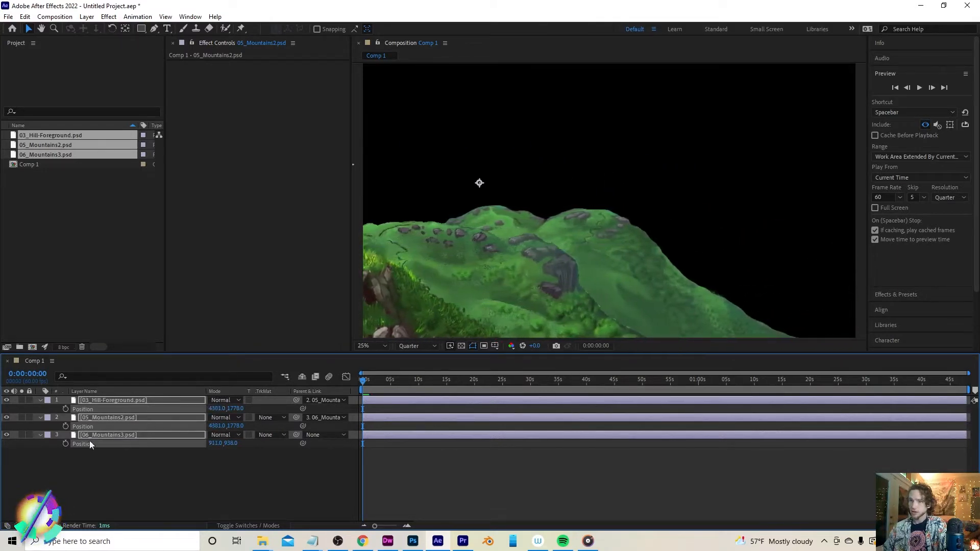
click(65, 408)
click(449, 380)
drag(479, 381, 967, 403)
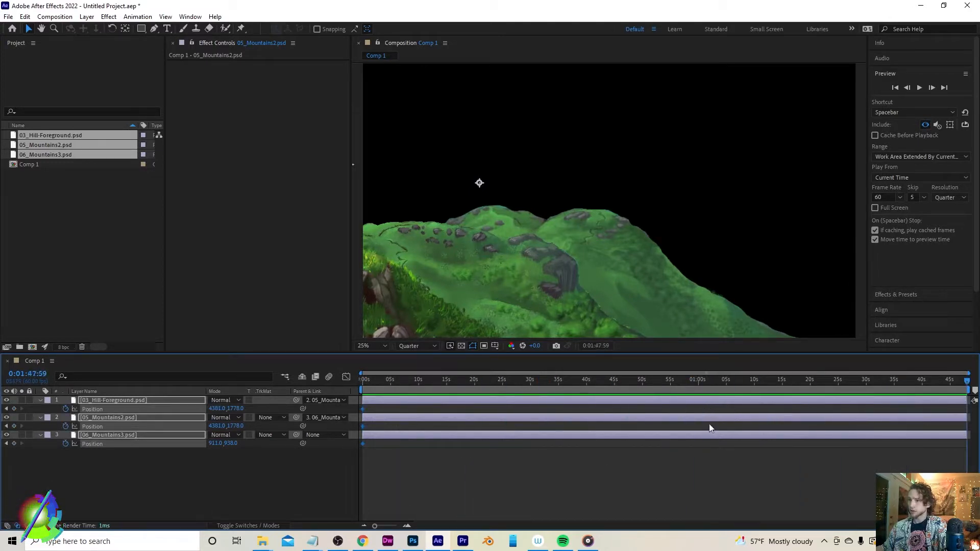
key(ctrl+k)
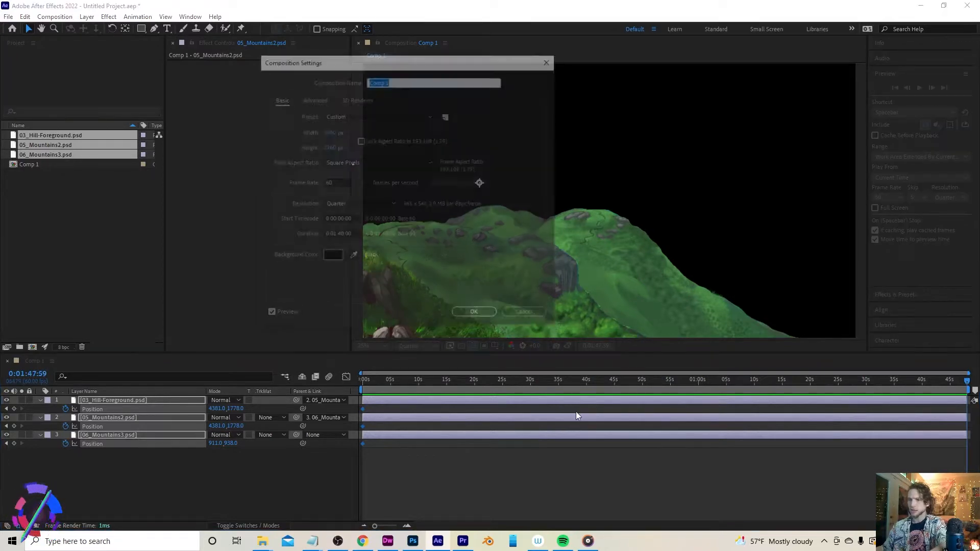
click(528, 316)
At 0:00:10:18, shift the layers' Position to about 5774, 1971 to add second keyframes
drag(436, 381, 420, 381)
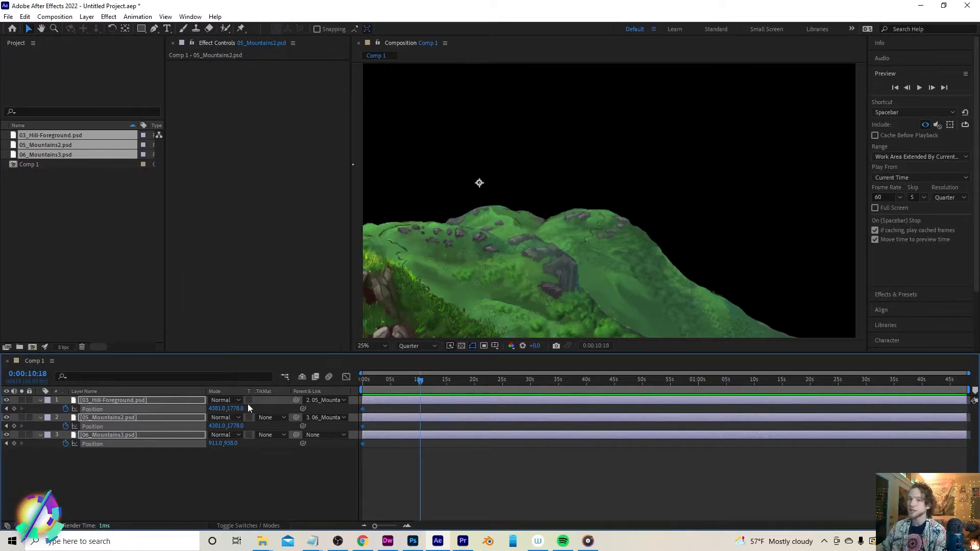
drag(237, 412, 977, 452)
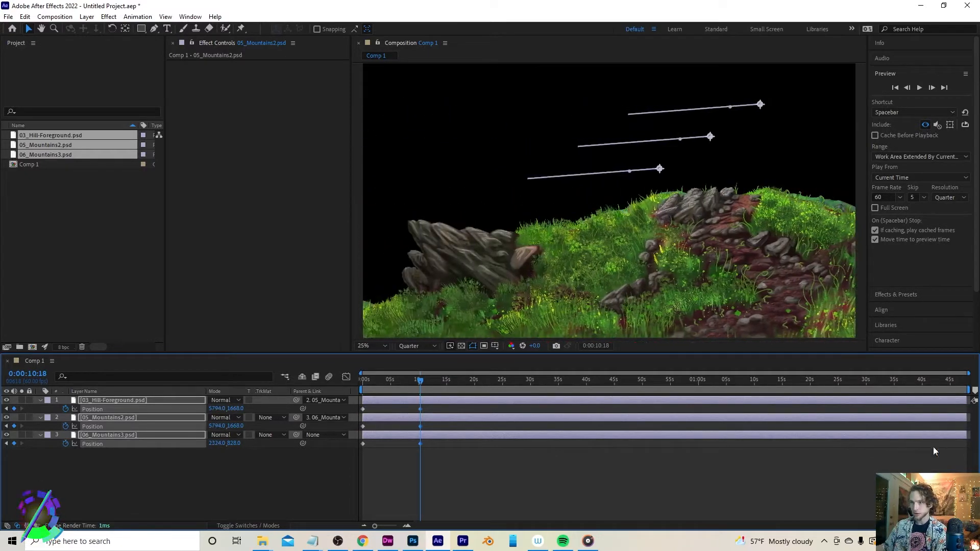
drag(217, 408, 393, 418)
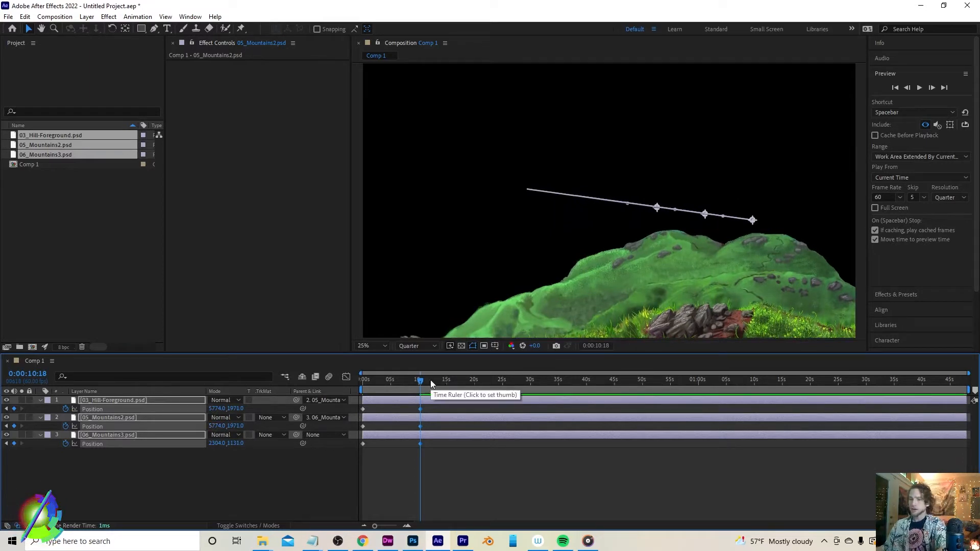
At the start of the timeline, adjust the first Position keyframe to about 4499, 1661
key(Home)
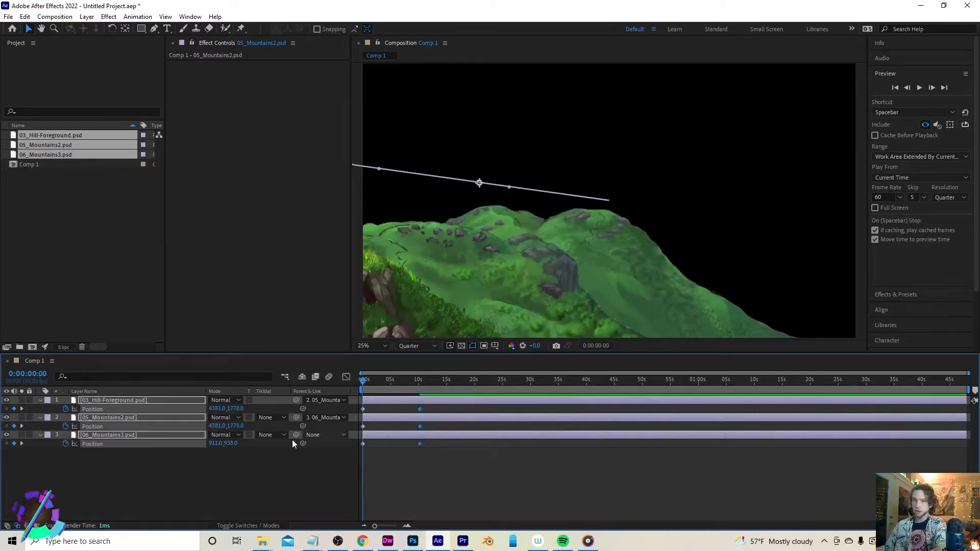
drag(217, 409, 187, 394)
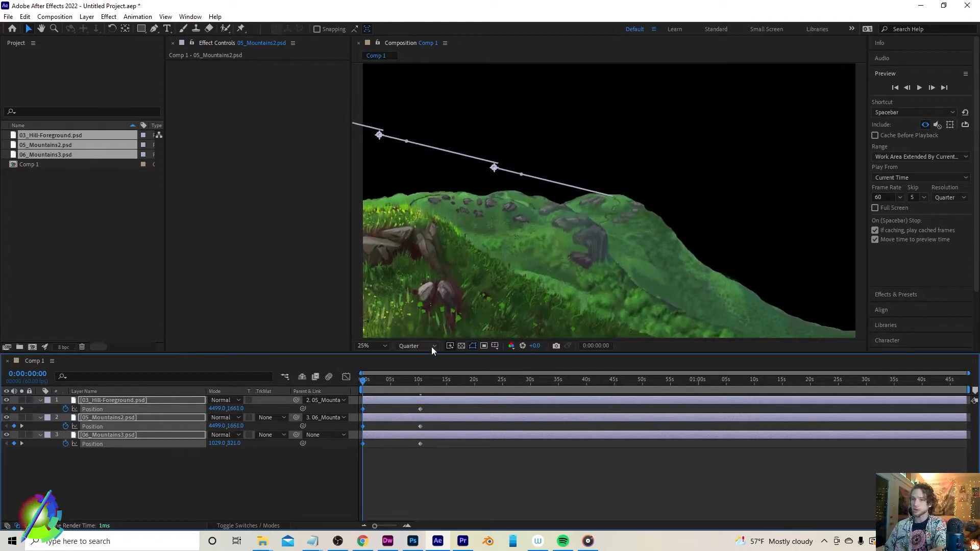
Scrub the time indicator through the first seconds to preview the parented mountain movement
drag(362, 381, 402, 388)
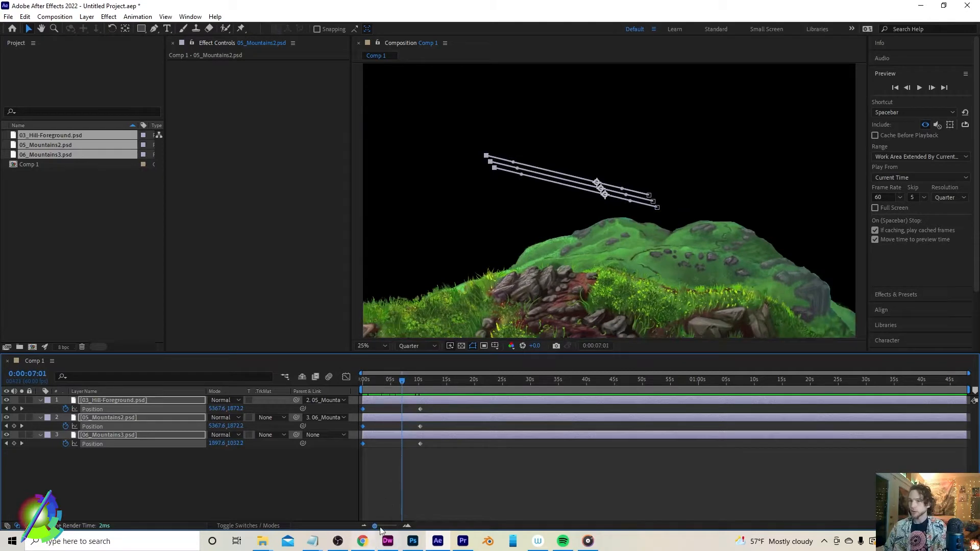
Switch to Photoshop and deselect the active selection in the mountains-vistas2 document
click(415, 542)
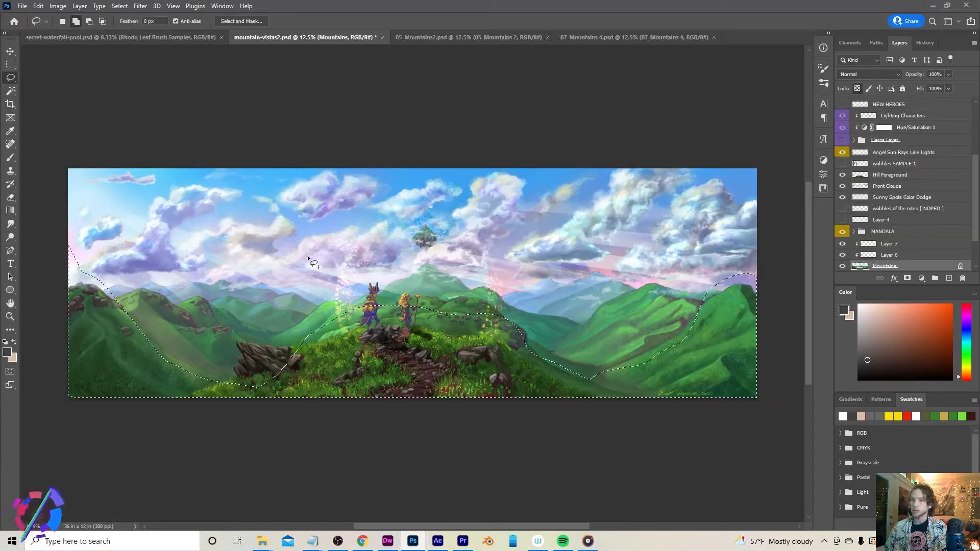
key(ctrl+d)
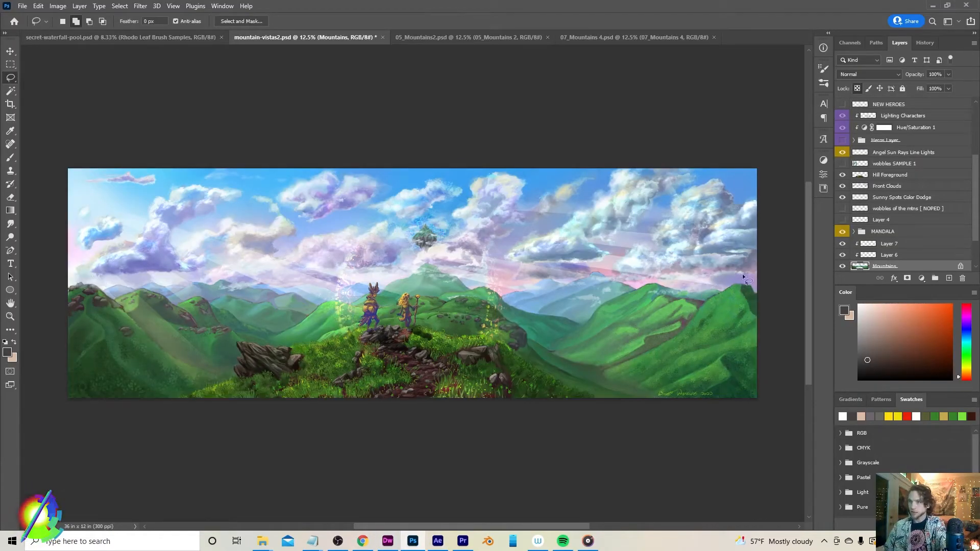
scroll(881, 226, down, 2)
key(v)
mouse_move(563, 332)
mouse_down()
mouse_move(570, 312)
mouse_move(582, 332)
mouse_move(599, 313)
mouse_move(564, 327)
mouse_move(571, 323)
mouse_up()
key(ctrl+z)
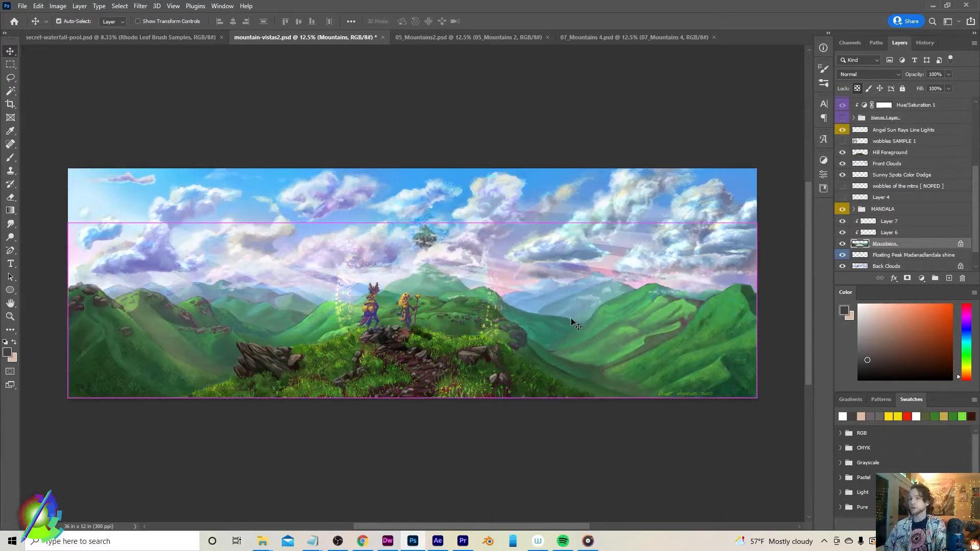
Open the 07_Mountains 4.psd document and zoom in on the separated mountain piece
click(592, 36)
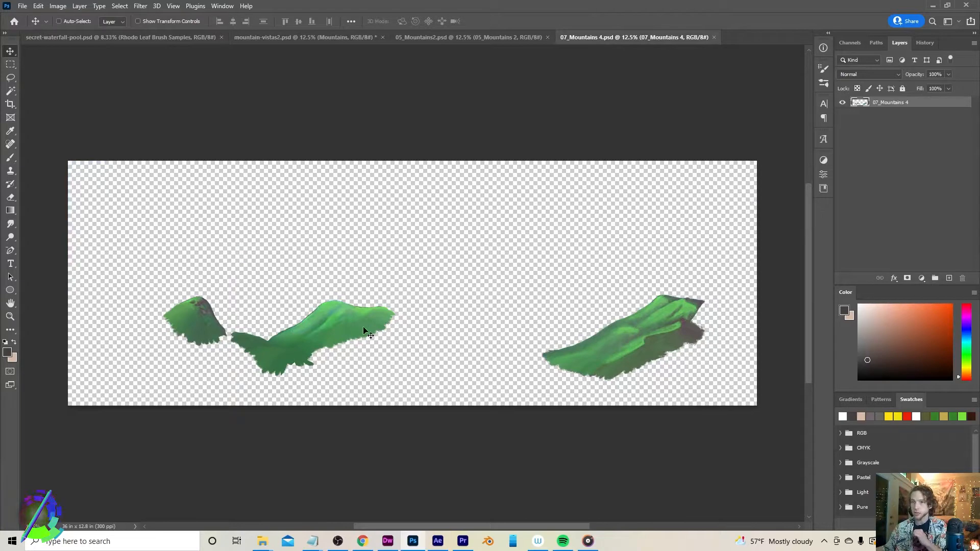
key(z)
click(311, 339)
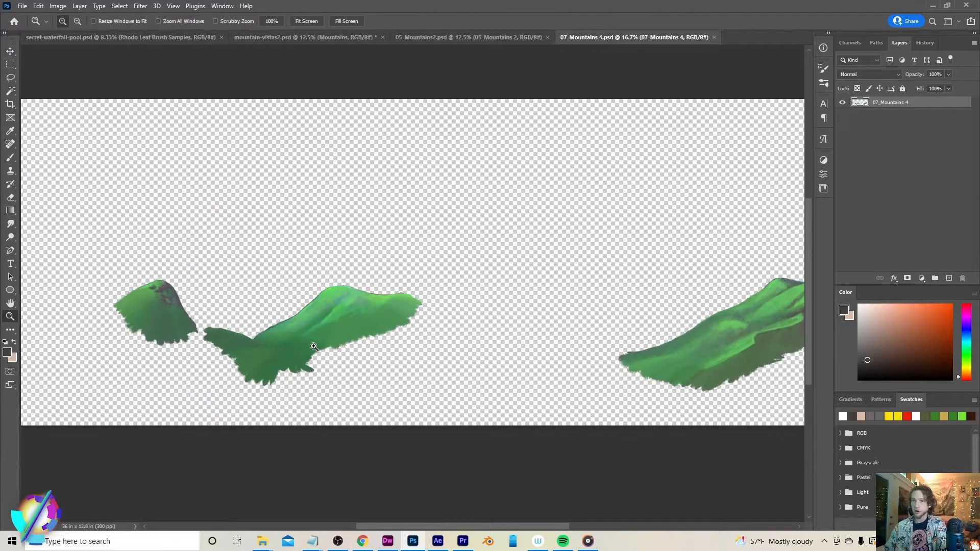
click(311, 339)
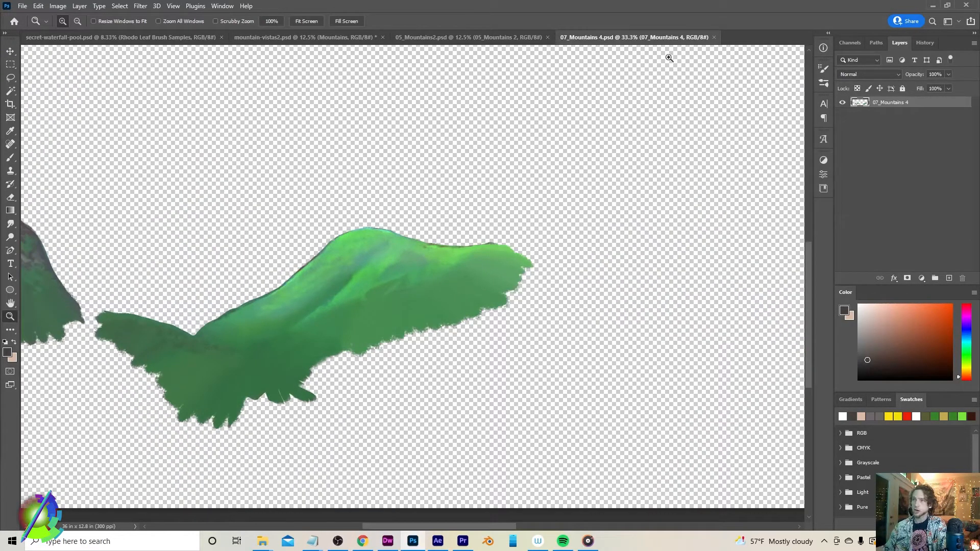
Switch to After Effects and open the recent project ONWARD_4K_NFT.aep
click(437, 540)
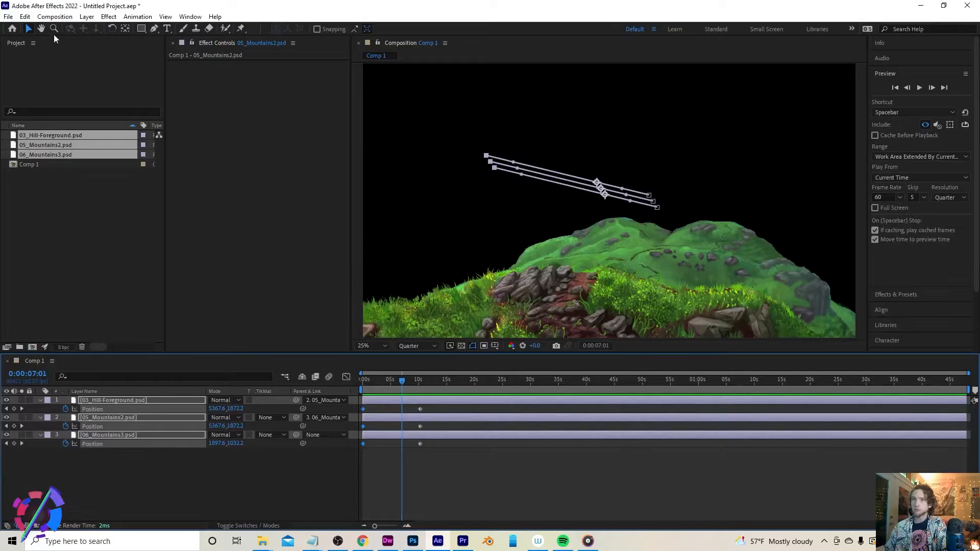
click(8, 16)
mouse_move(154, 67)
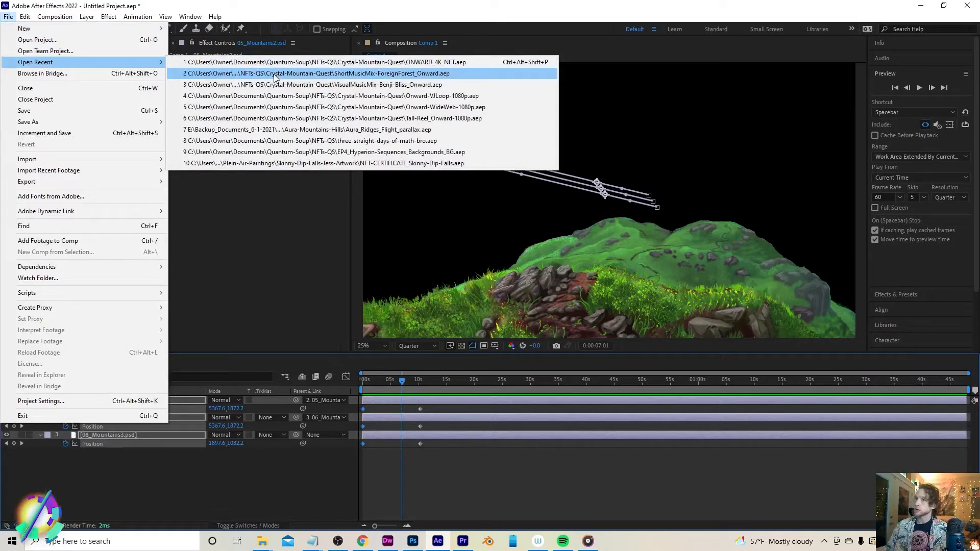
click(334, 62)
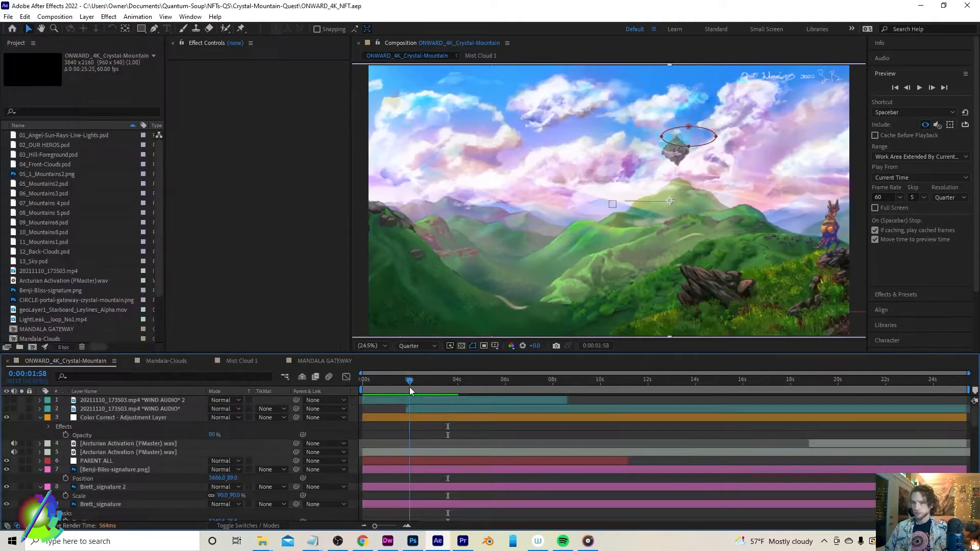
Expand the timeline layers and inspect the Color Correct adjustment layer's effects, toggling its visibility off and on
click(38, 470)
click(39, 480)
click(40, 487)
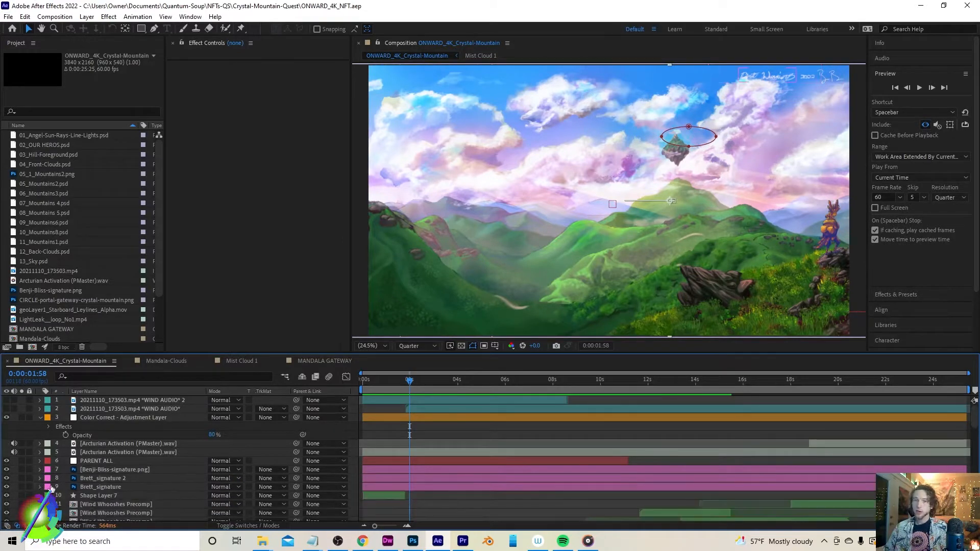
click(123, 477)
click(108, 495)
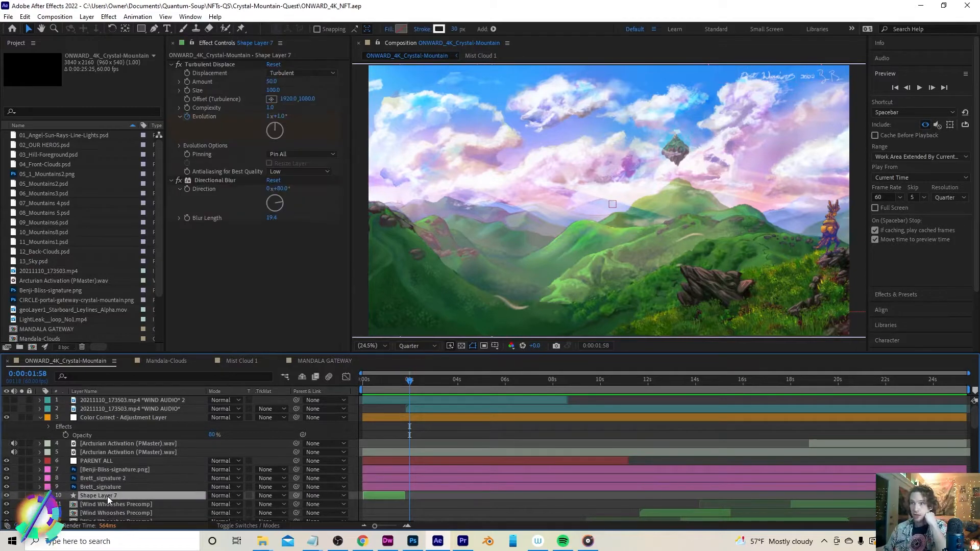
click(112, 417)
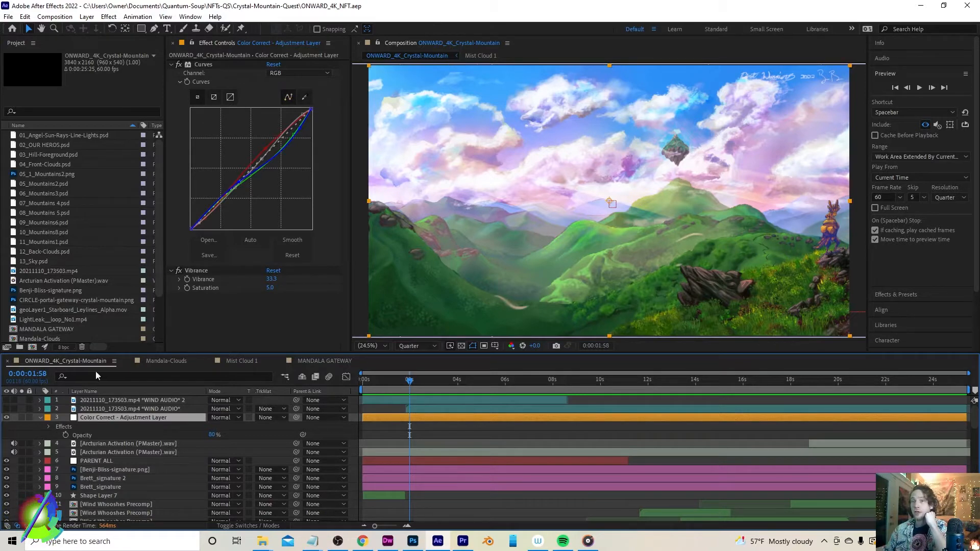
click(7, 417)
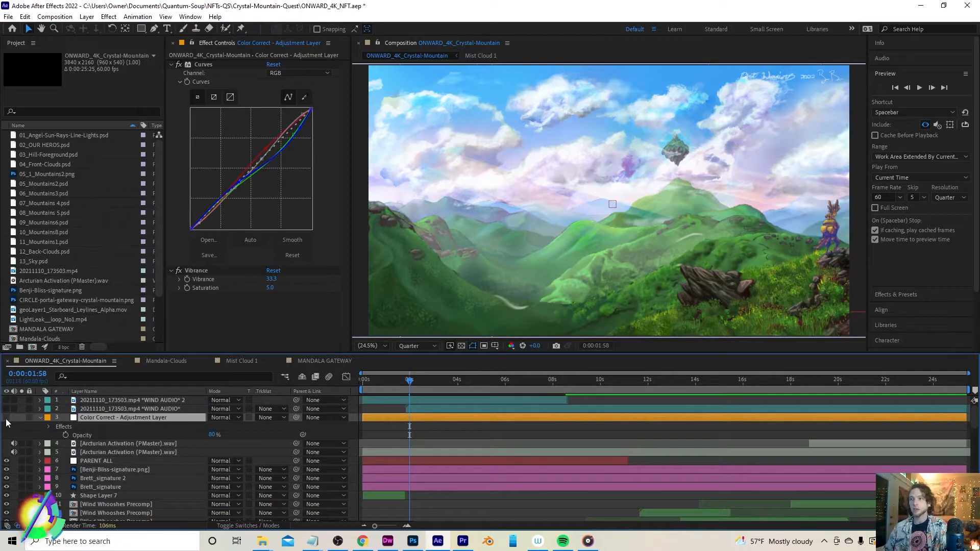
click(7, 418)
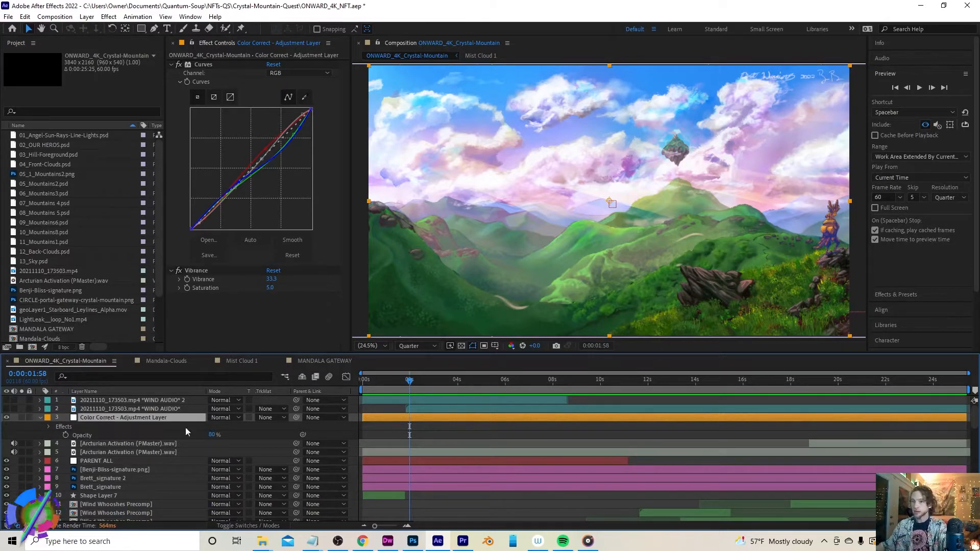
Select the Arcturian Activation audio layers, split one at 0:00:15:47 and slide the new segments along the timeline
scroll(161, 434, down, 1)
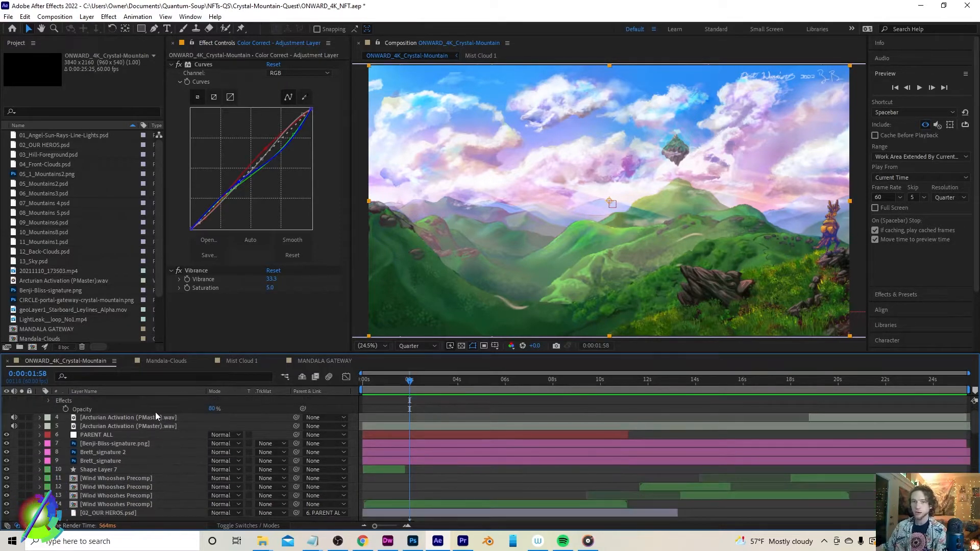
click(153, 417)
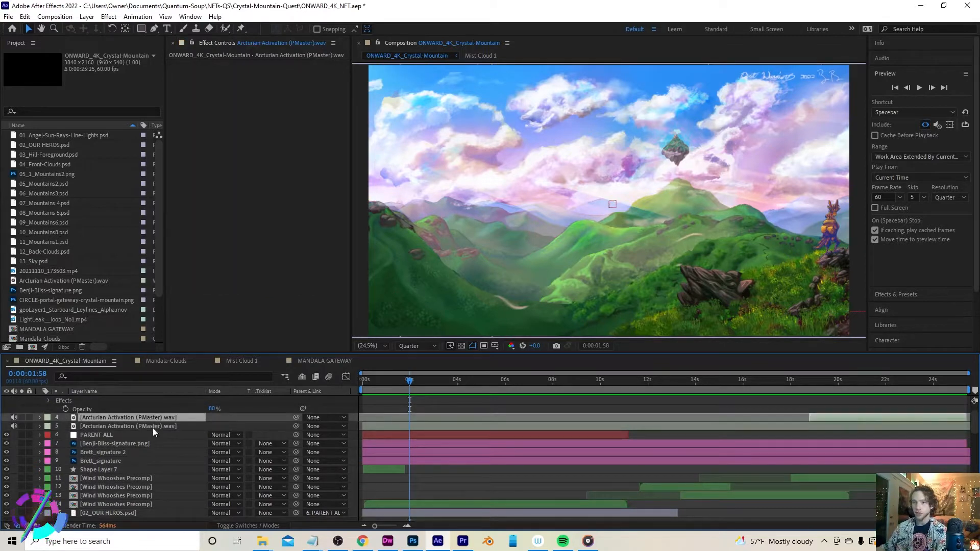
click(152, 427)
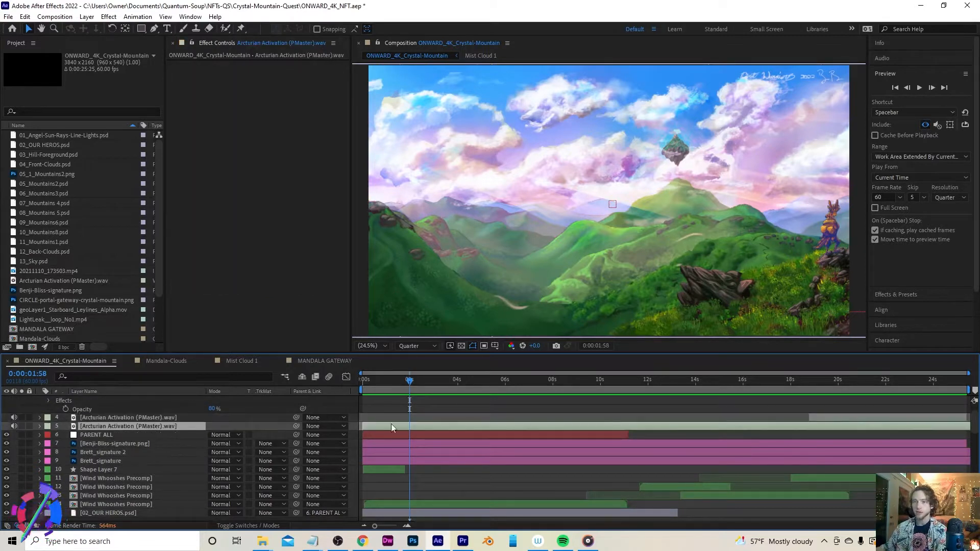
click(832, 418)
click(830, 424)
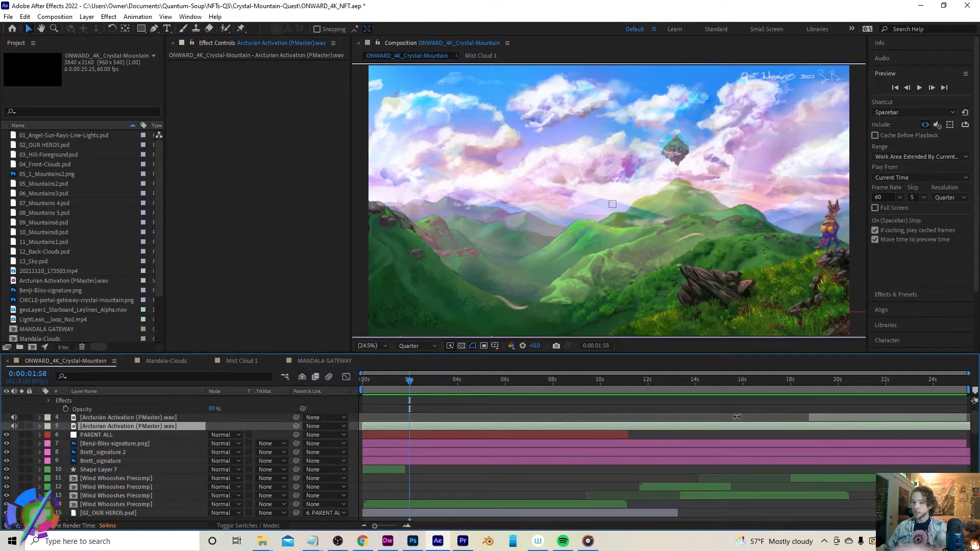
key(l)
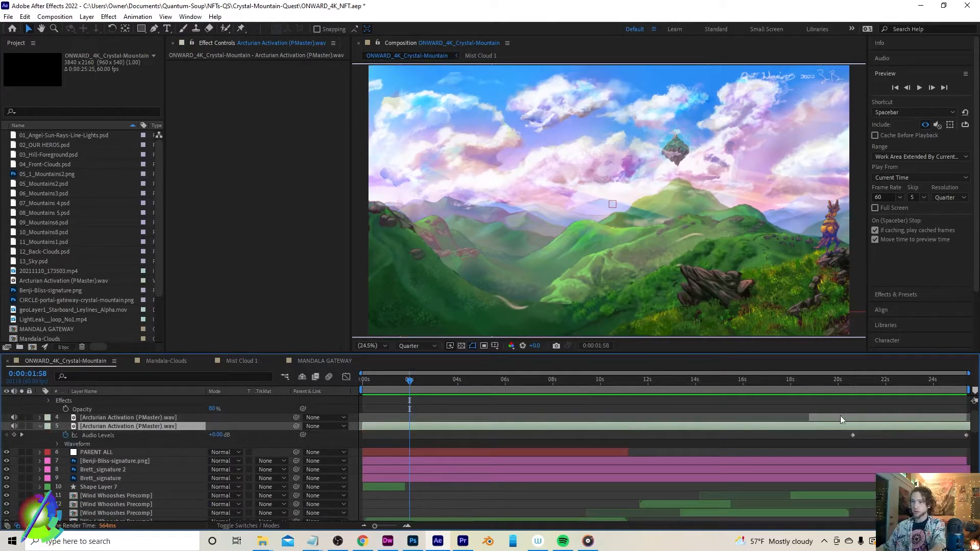
click(734, 382)
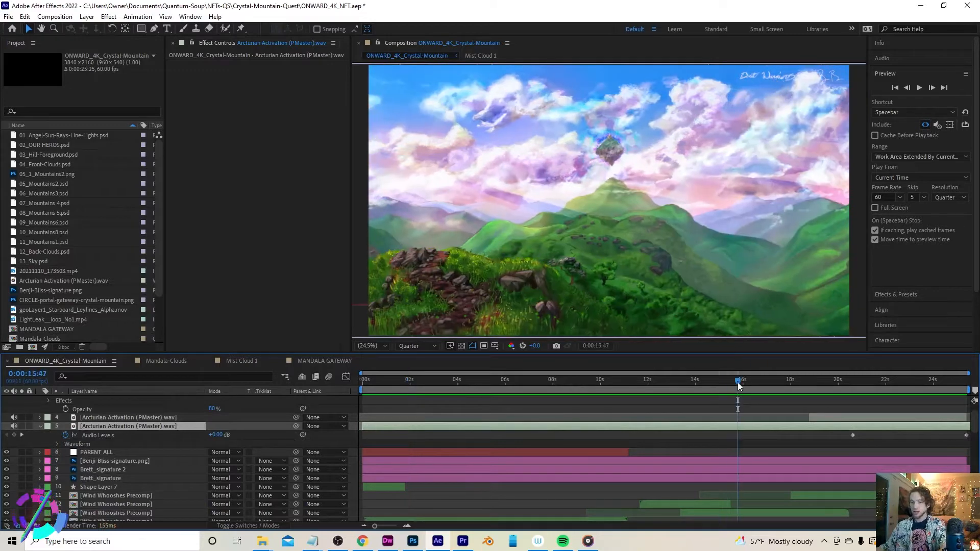
key(ctrl+shift+d)
drag(754, 425, 485, 427)
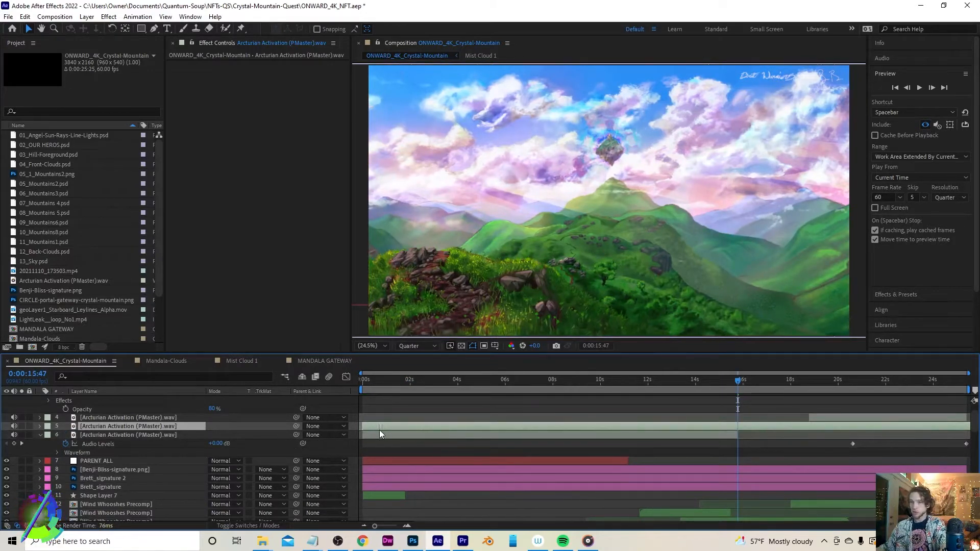
drag(378, 433, 608, 431)
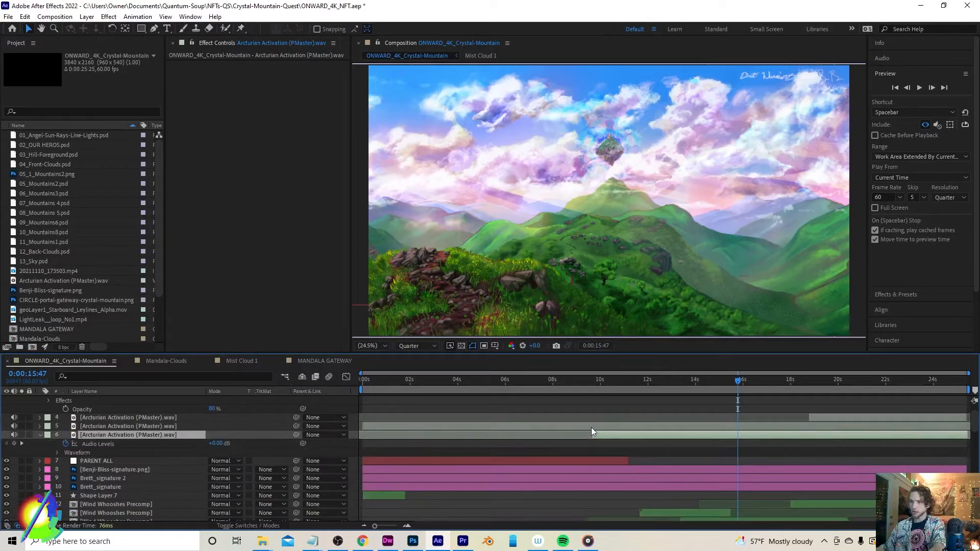
Reveal the Audio Levels properties of the Arcturian Activation audio layers
key(l)
key(l)
click(591, 427)
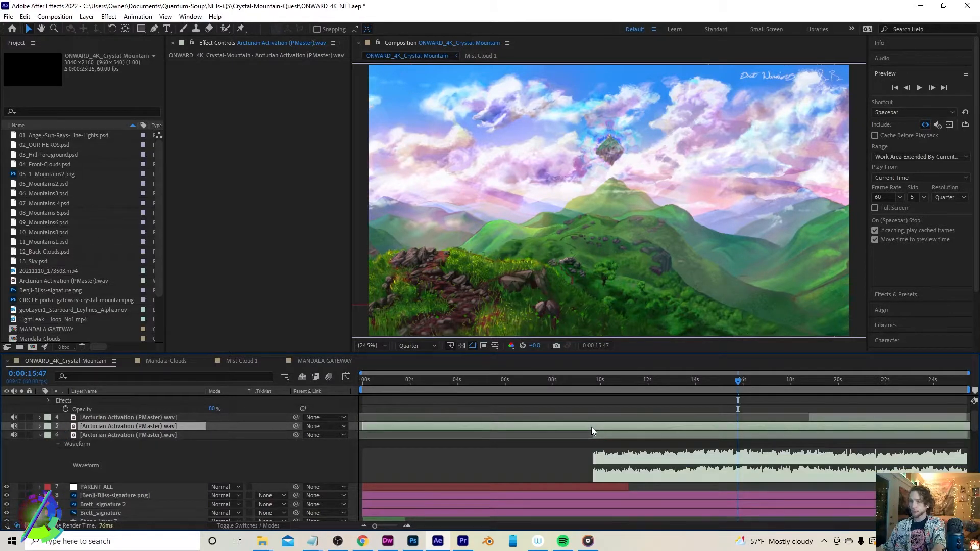
key(l)
click(616, 450)
key(l)
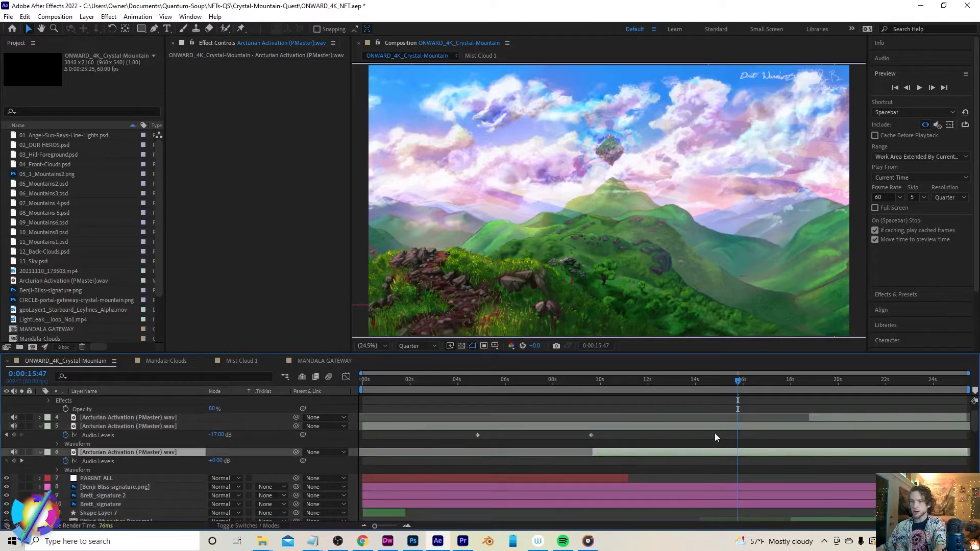
click(840, 417)
key(l)
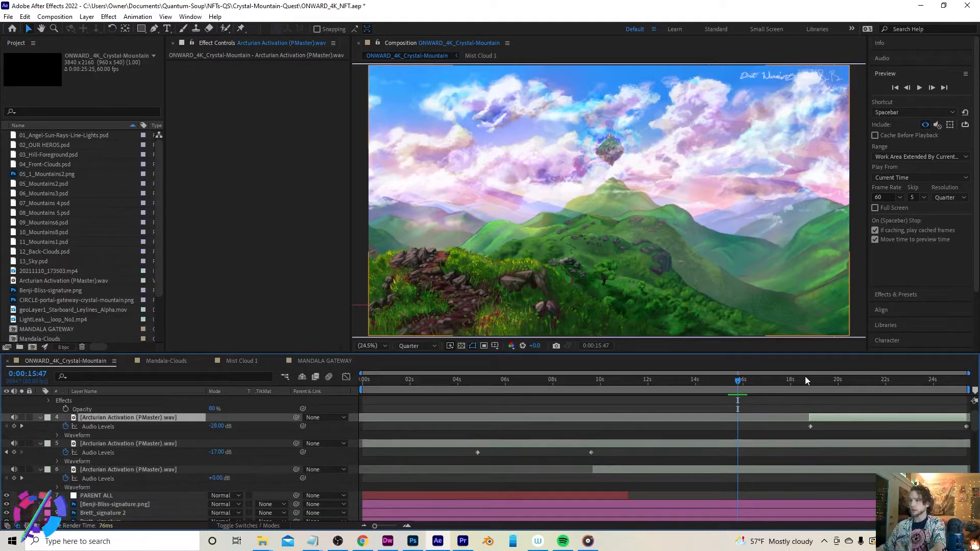
Undo the last two timeline changes to the Arcturian Activation audio layers
click(813, 380)
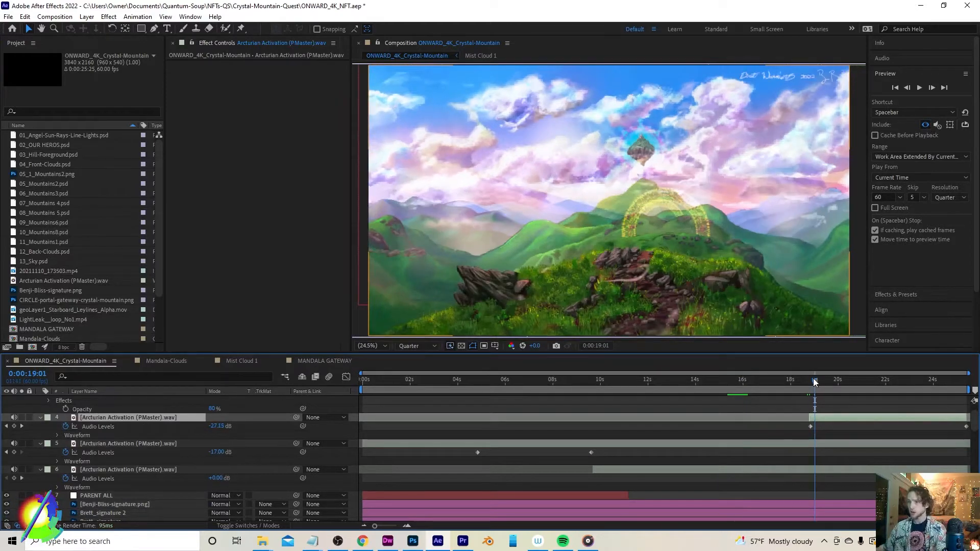
key(ctrl+z)
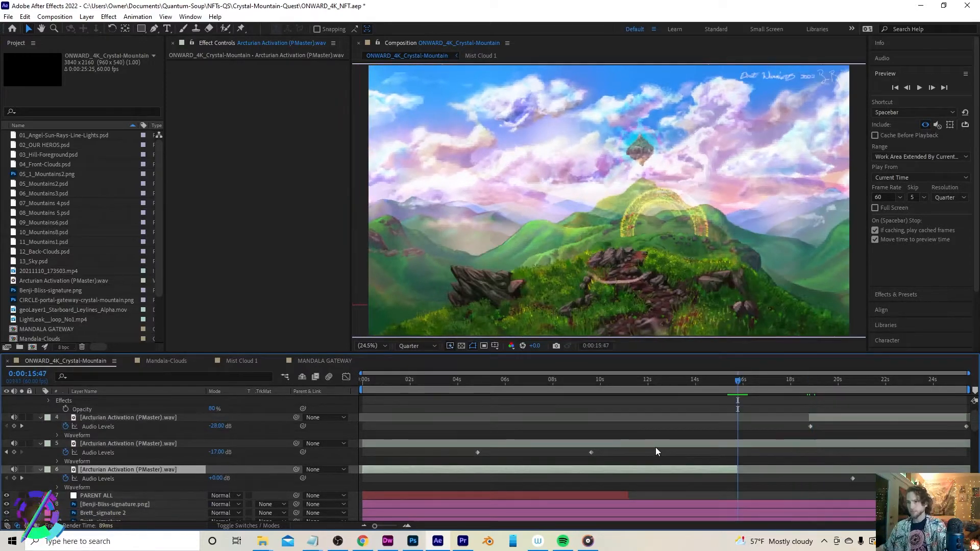
key(ctrl+z)
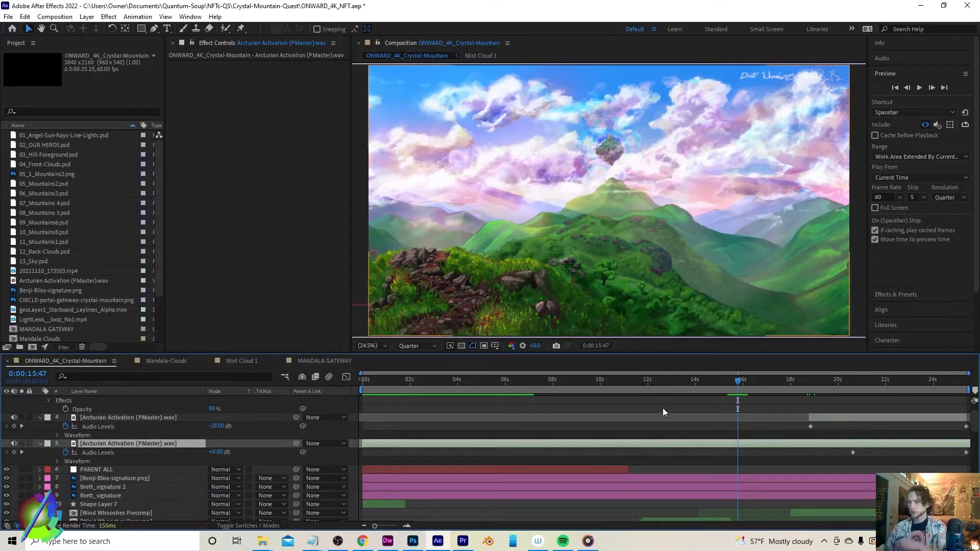
Scrub through the composition to review the animation against the audio layers up to the end
drag(737, 378, 778, 380)
click(145, 420)
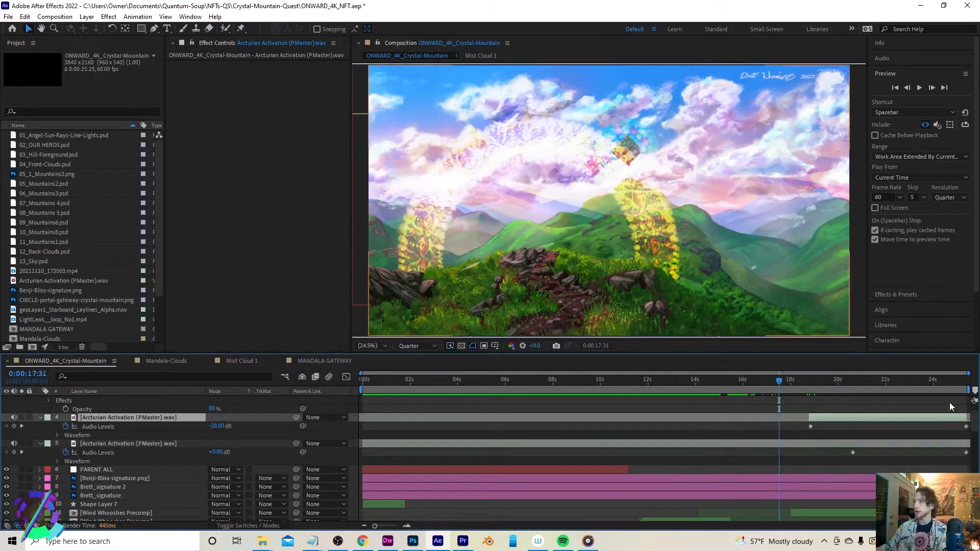
click(808, 381)
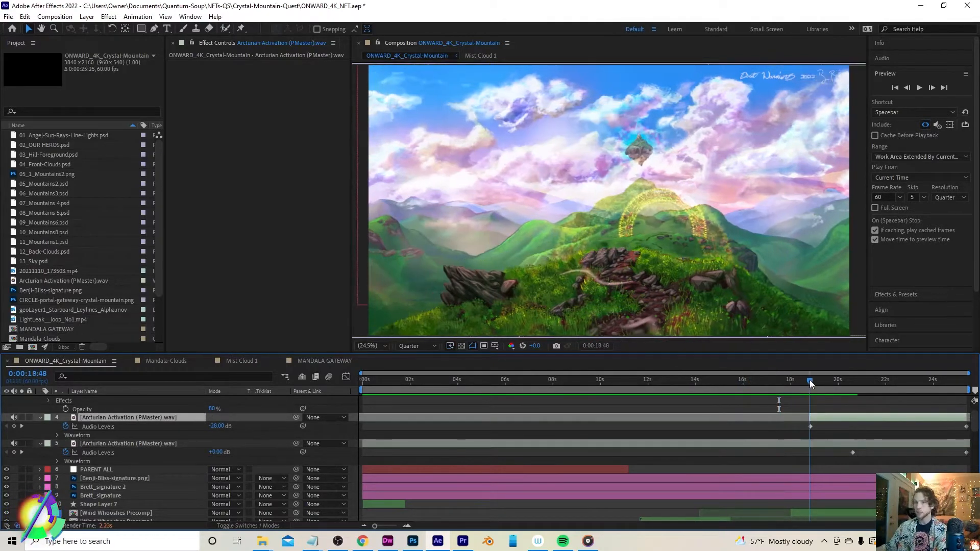
drag(811, 380, 964, 384)
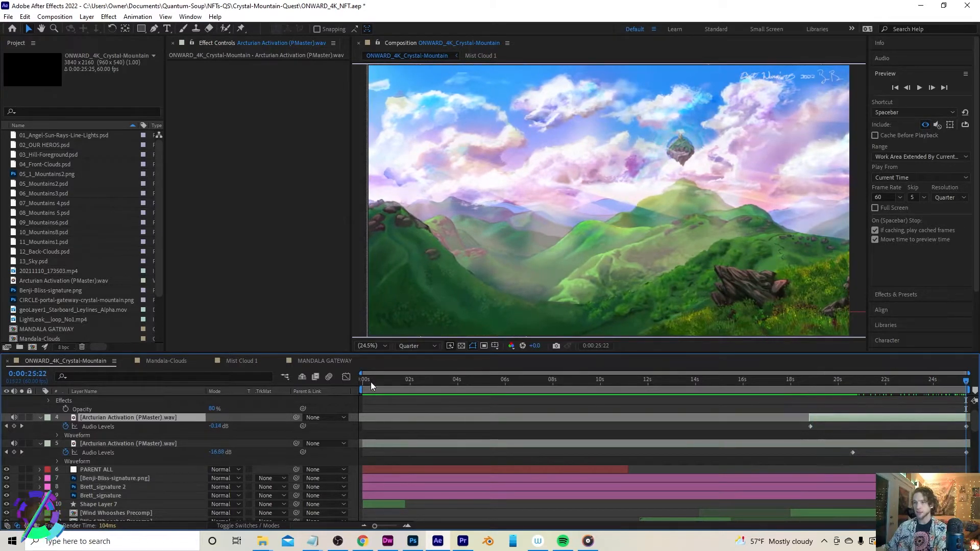
click(365, 382)
drag(365, 380, 468, 384)
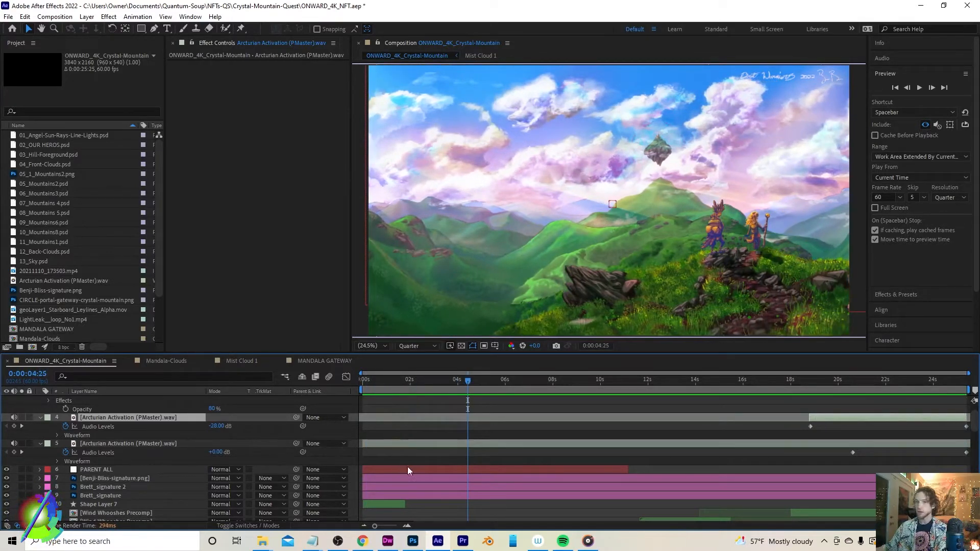
scroll(408, 468, down, 1)
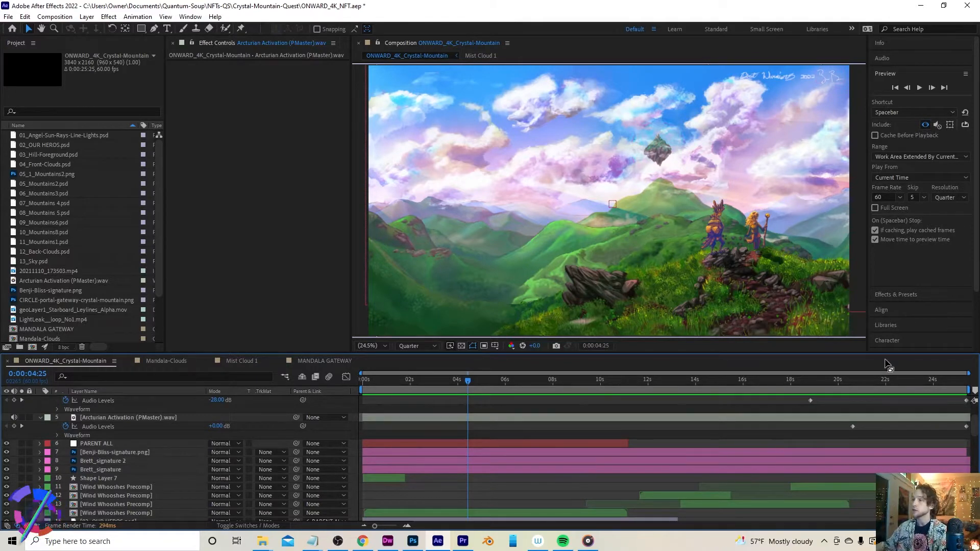
key(End)
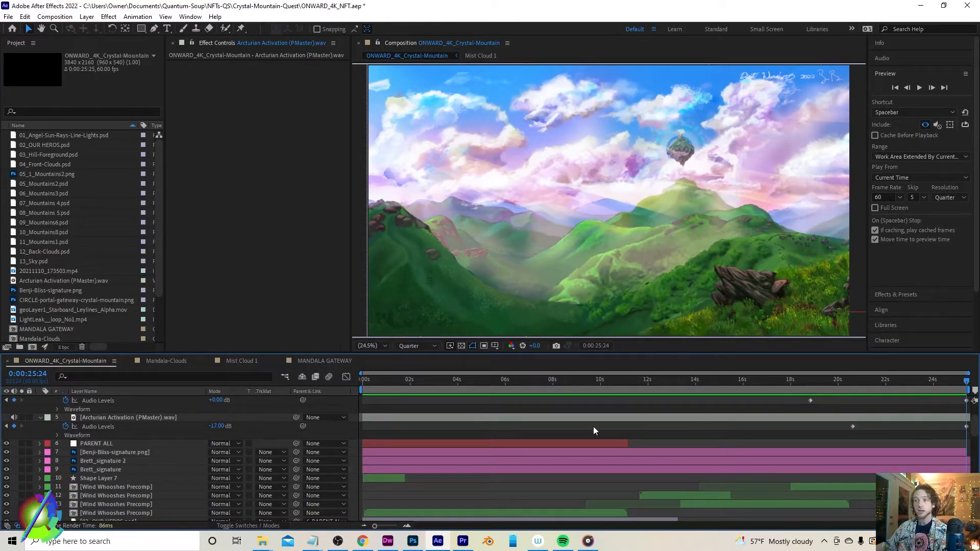
Scrub the main composition and inspect the Wind Whooshes Precomp and Shape Layer 7 layers and their effects
drag(942, 379, 918, 383)
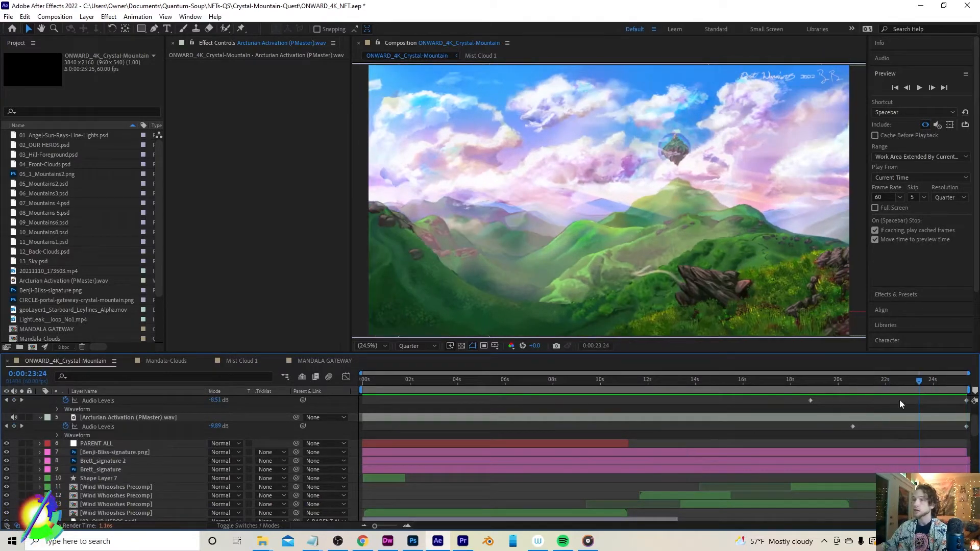
drag(921, 381, 854, 381)
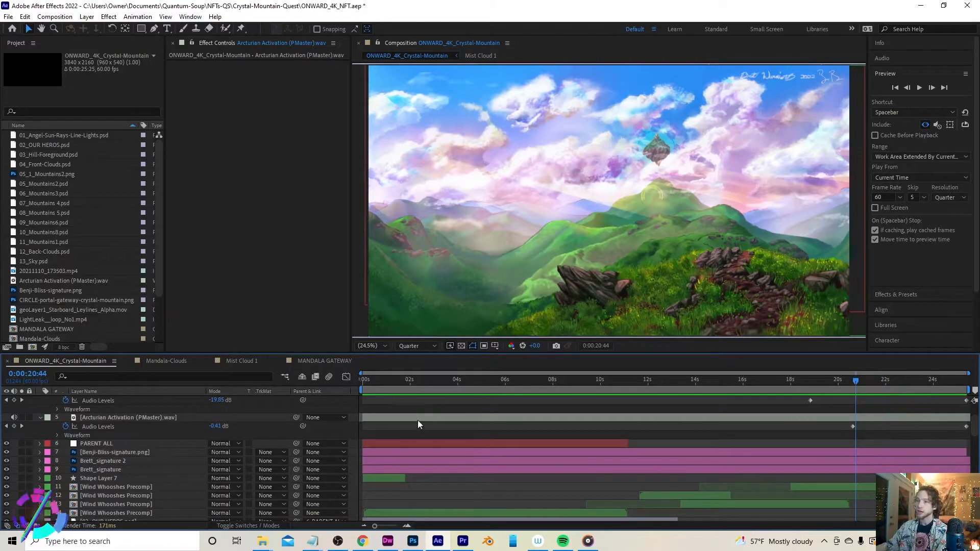
drag(436, 379, 568, 378)
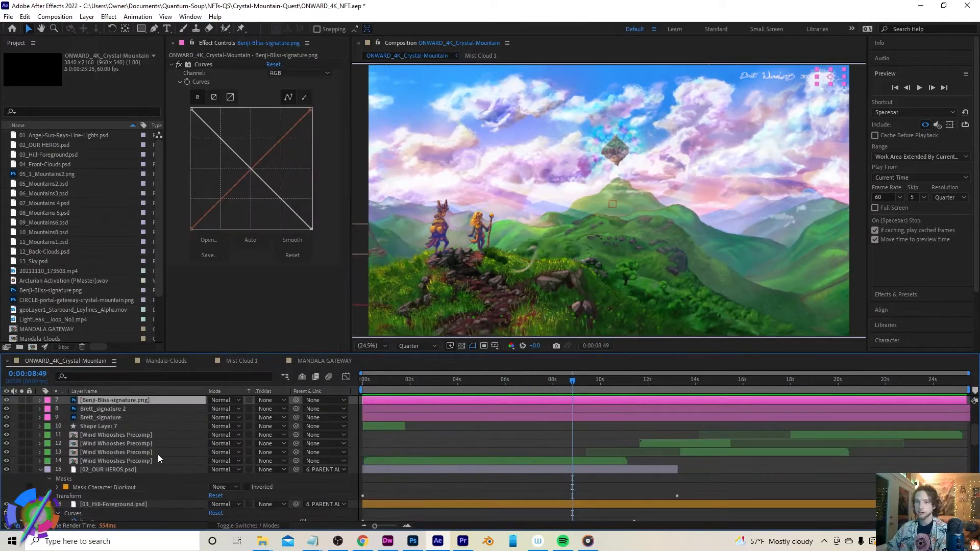
click(143, 437)
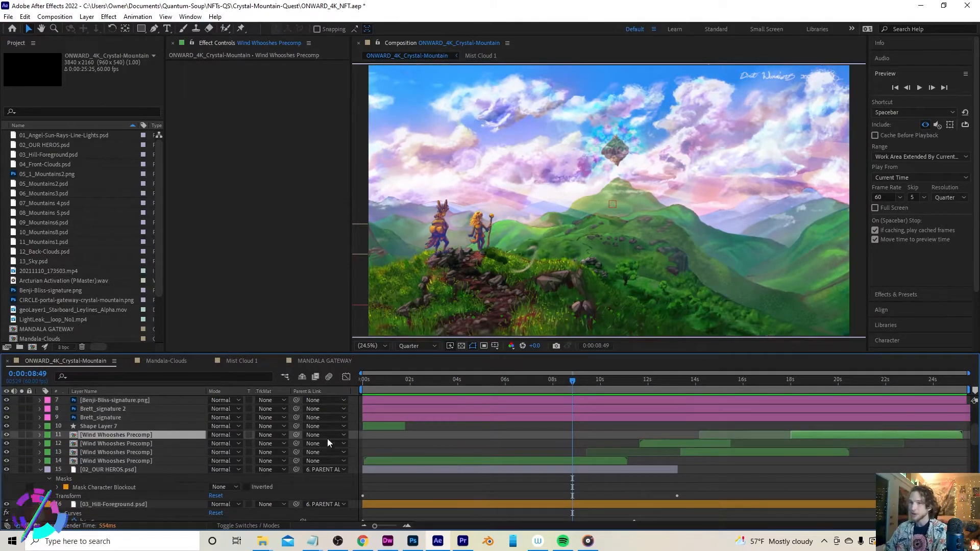
click(380, 423)
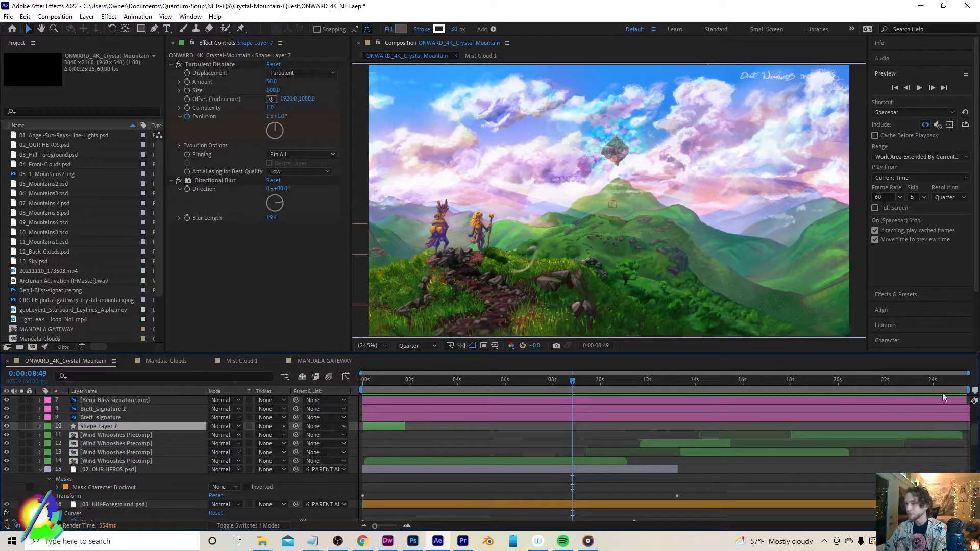
click(381, 381)
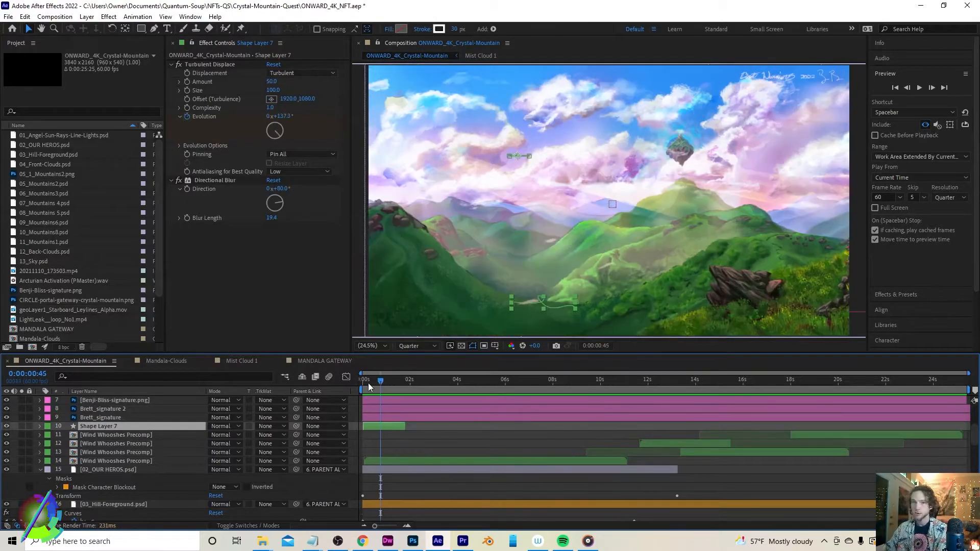
drag(381, 379, 385, 385)
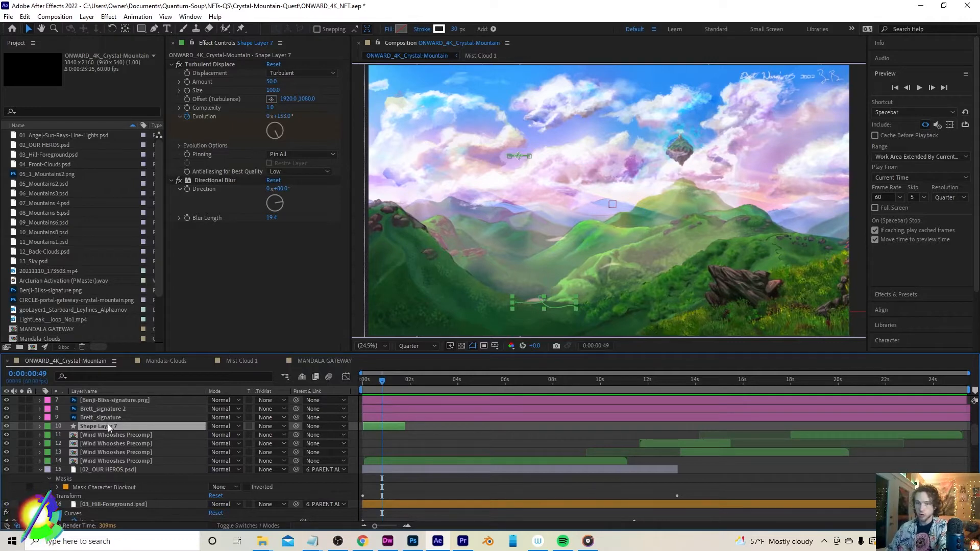
Open the Wind Whooshes Precomp, scrub through its shape layers, and return to the ONWARD_4K_Crystal-Mountain composition
click(130, 439)
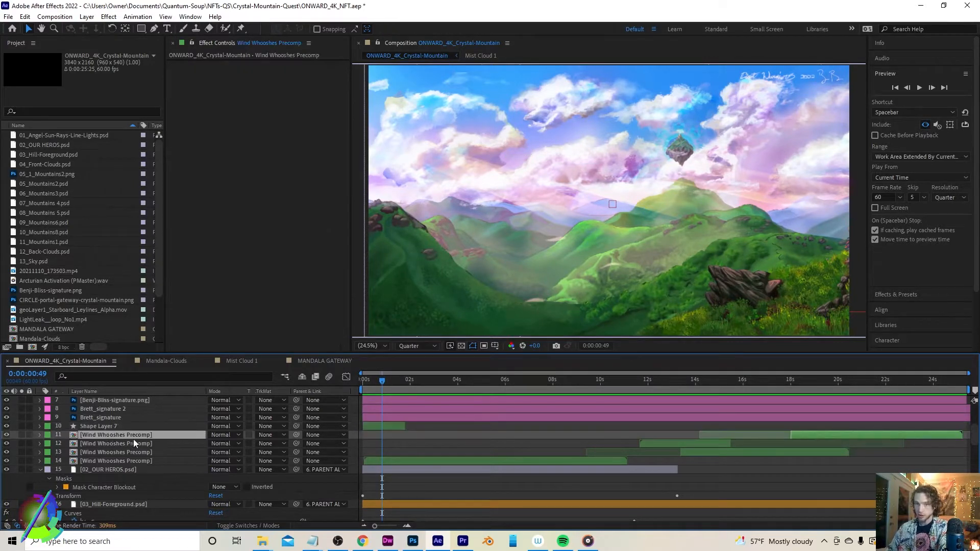
double_click(114, 434)
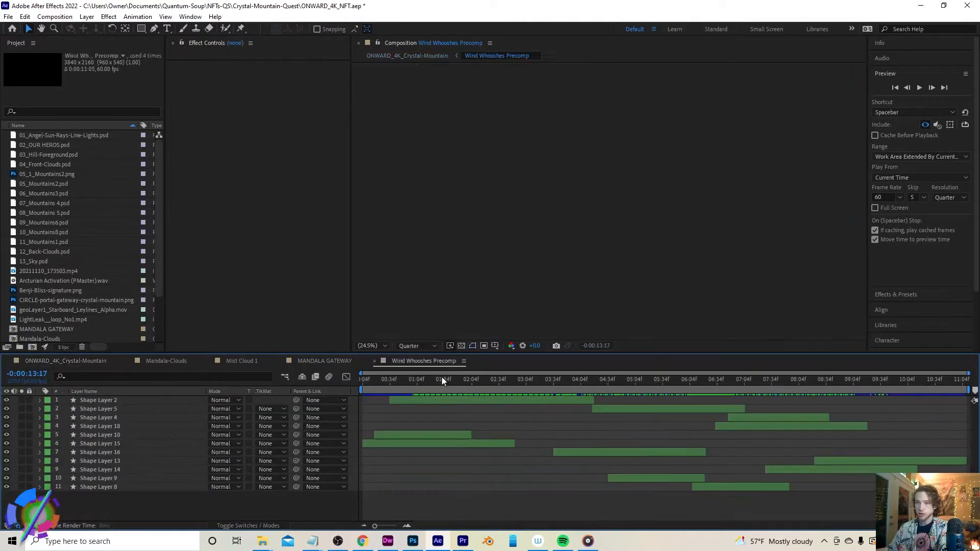
mouse_move(387, 379)
mouse_down()
mouse_move(521, 400)
mouse_move(934, 411)
mouse_up()
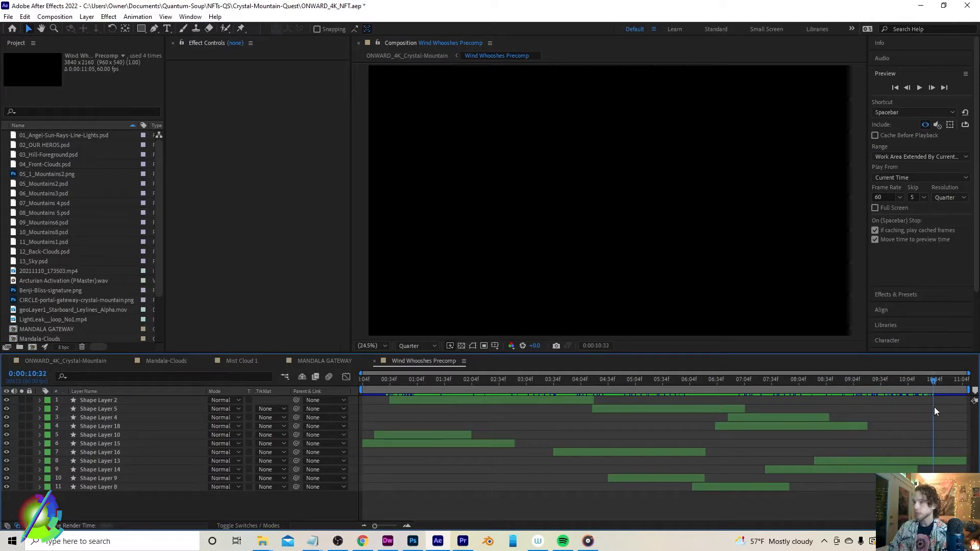
click(63, 361)
drag(812, 381, 878, 383)
Change the Wind Whooshes Precomp layer's label colour to Orange and back to Green
click(47, 435)
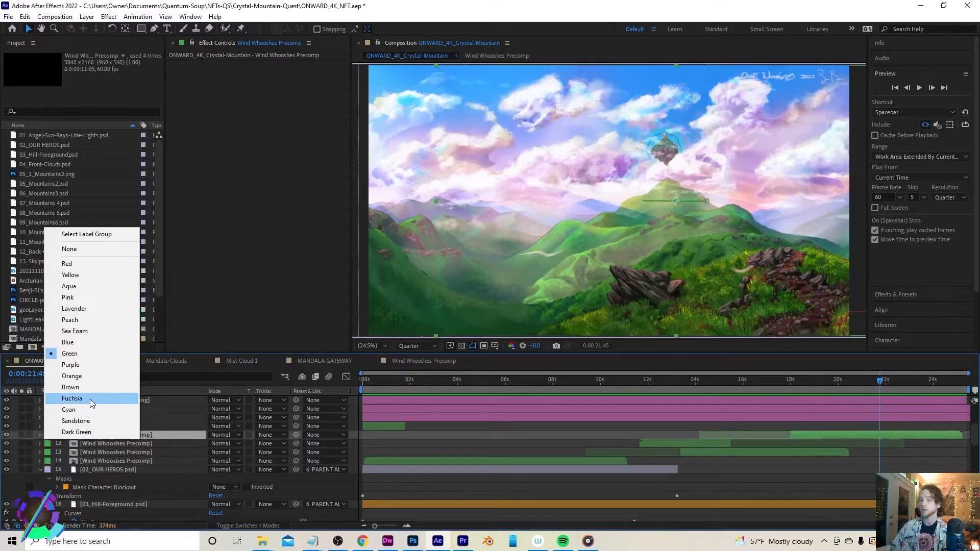
click(72, 376)
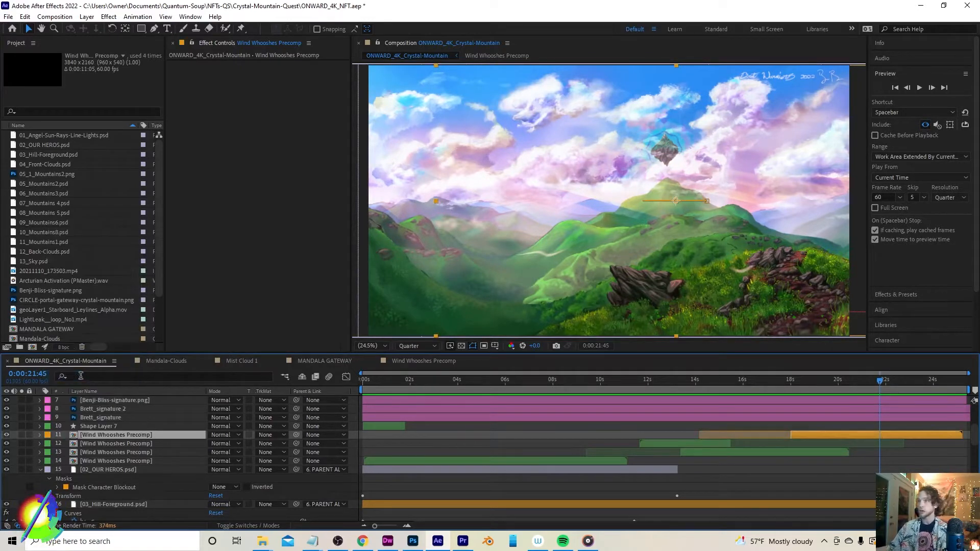
click(47, 435)
click(71, 359)
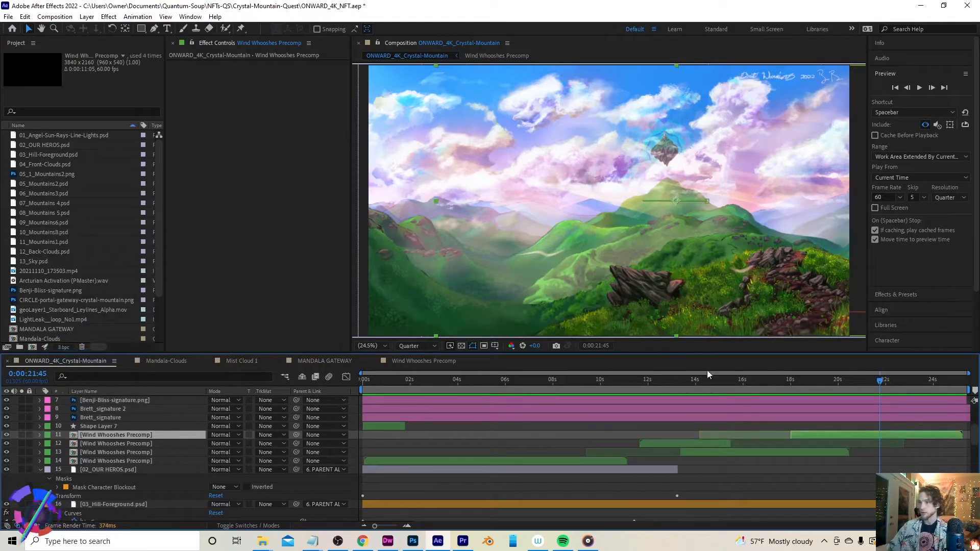
Select the 02_OUR HEROS layer at about 0:00:05:39 and scroll down the layer stack
drag(566, 382, 496, 386)
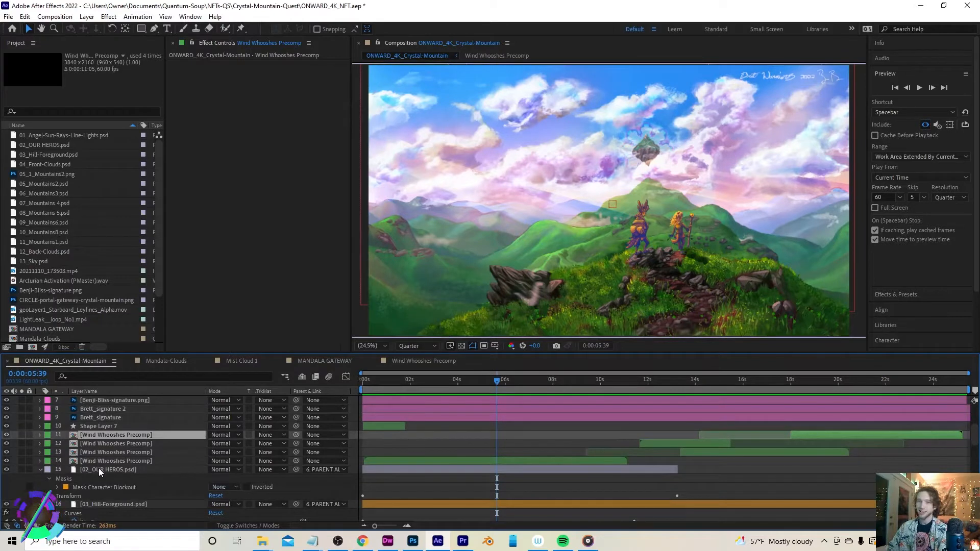
click(99, 467)
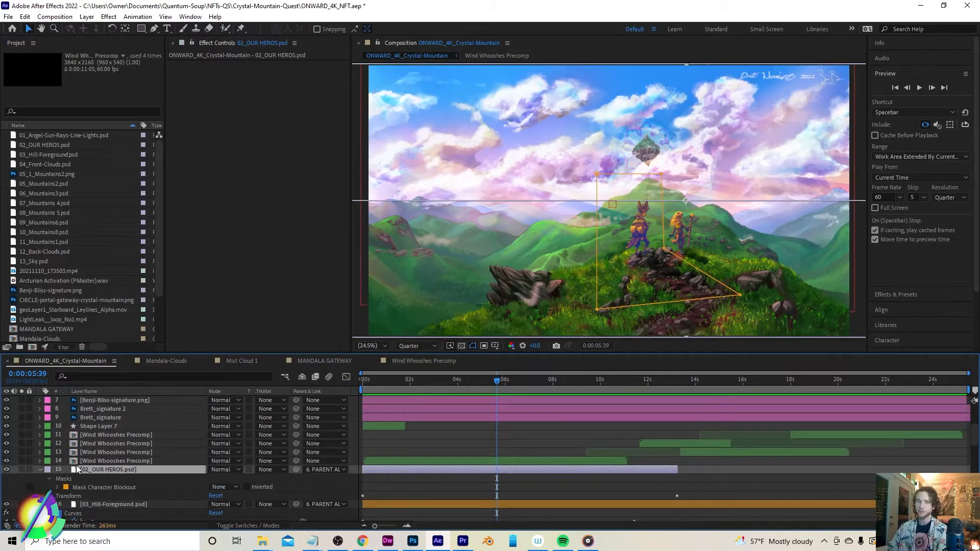
scroll(198, 446, down, 1)
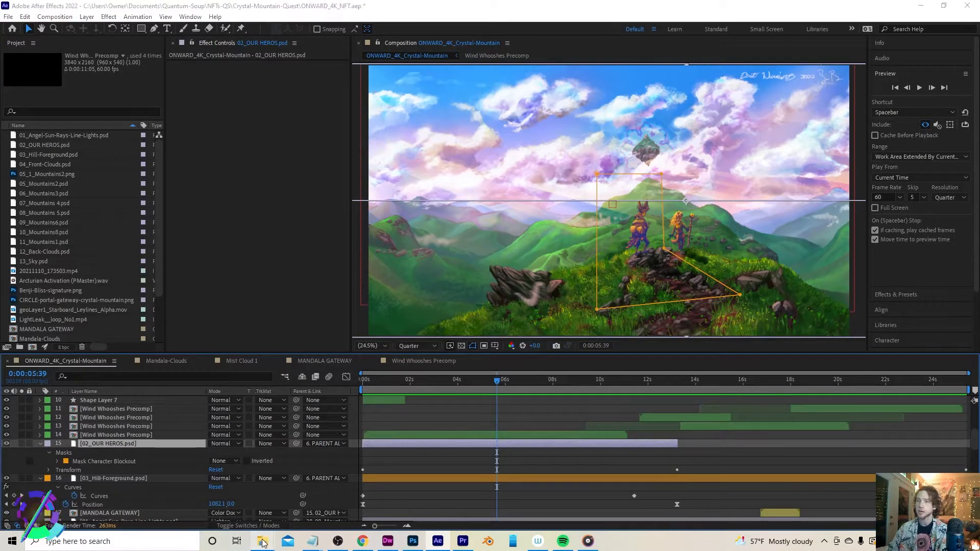
Browse the PSD layer files in the LAYERS-crystal-mountain-quest folder with their previews
mouse_move(263, 540)
click(222, 493)
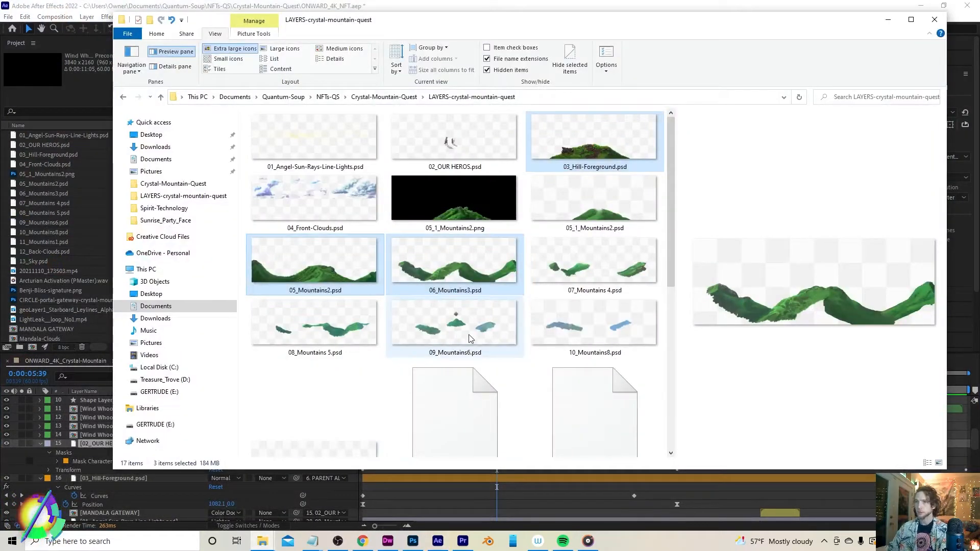
click(452, 135)
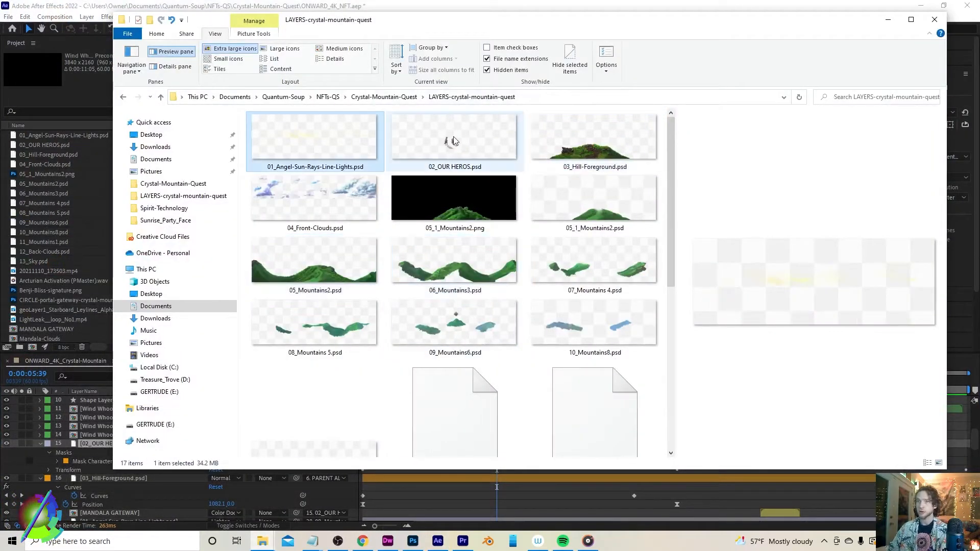
key(Right)
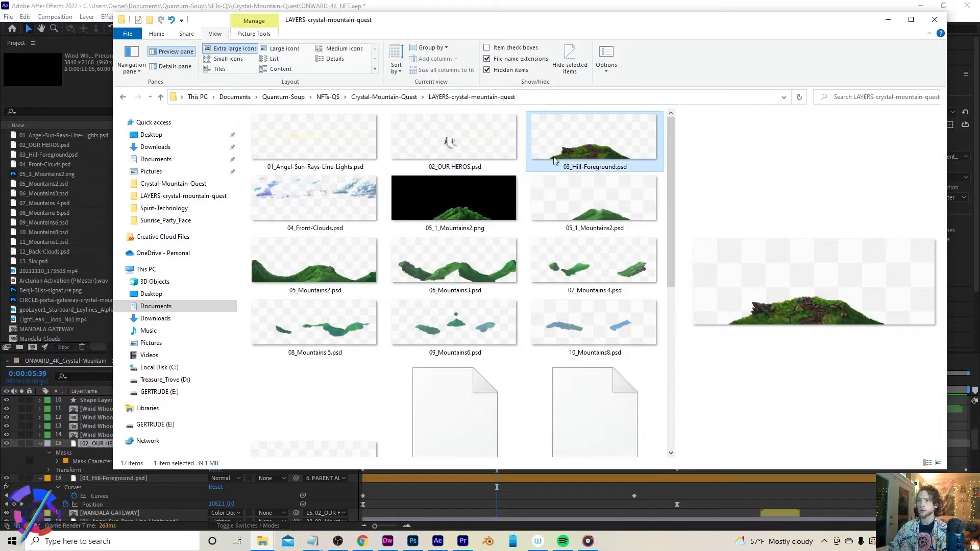
key(Right)
click(436, 206)
click(577, 209)
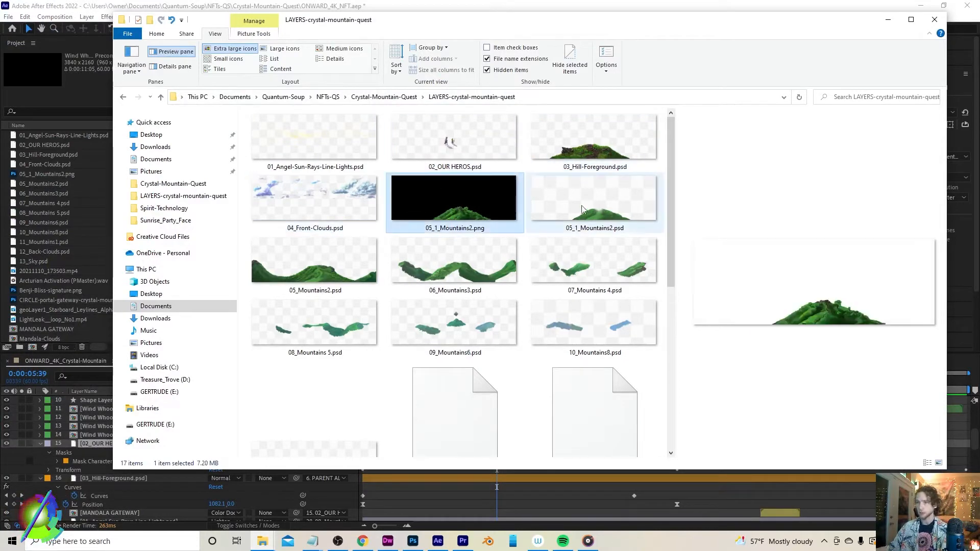
Scroll to the top of the layer stack and collapse the Arcturian Activation audio layers' properties
click(96, 443)
scroll(96, 442, up, 3)
scroll(96, 443, up, 5)
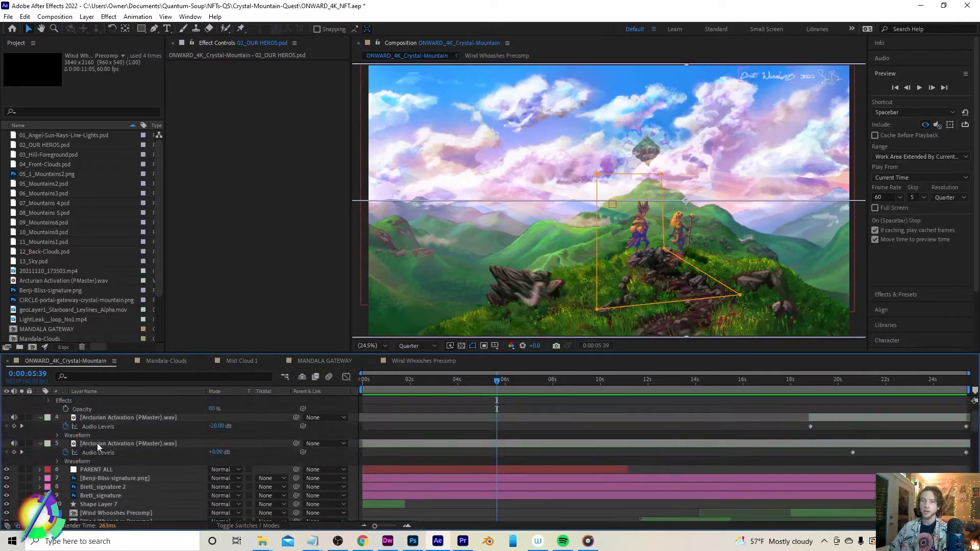
click(40, 418)
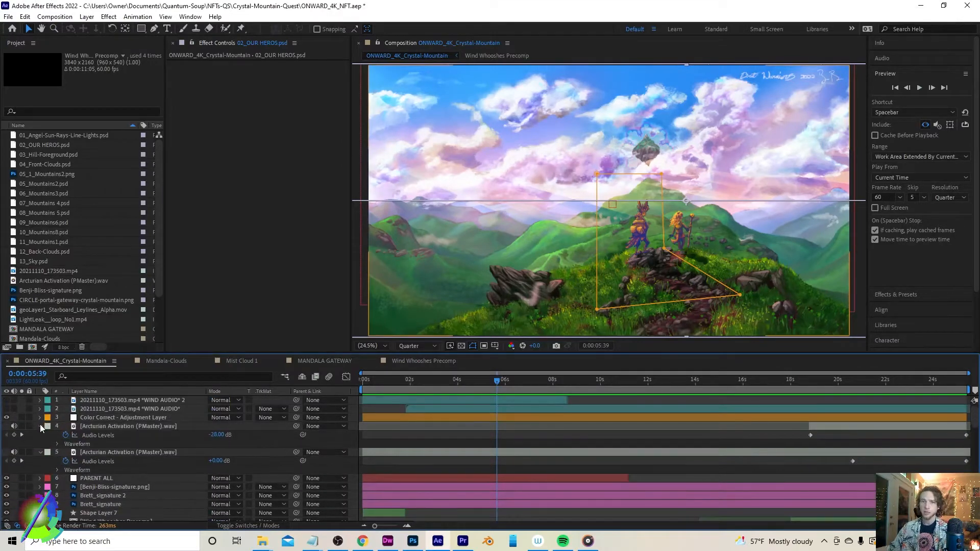
click(39, 428)
click(40, 437)
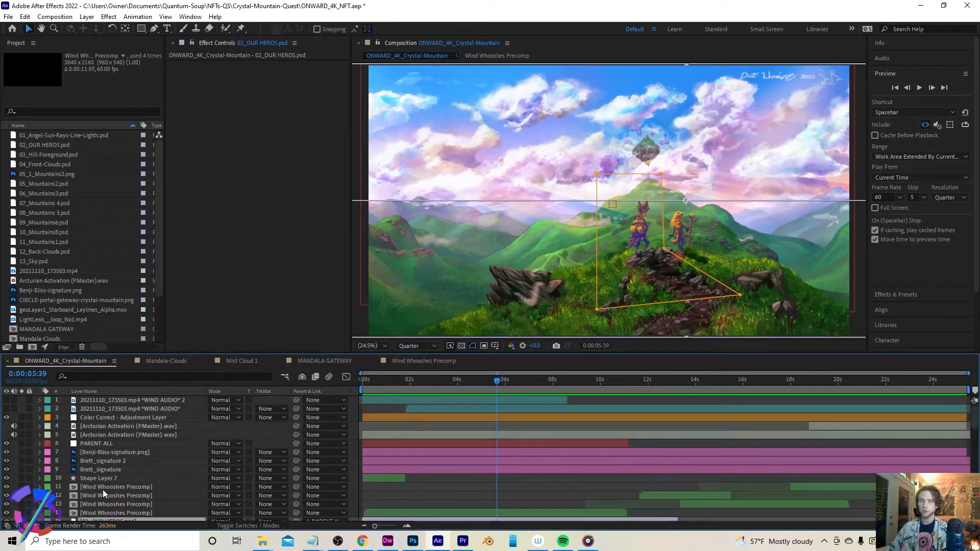
Open 01_Angel-Sun-Rays-Line-Lights.psd from the layers folder in Photoshop
mouse_move(264, 543)
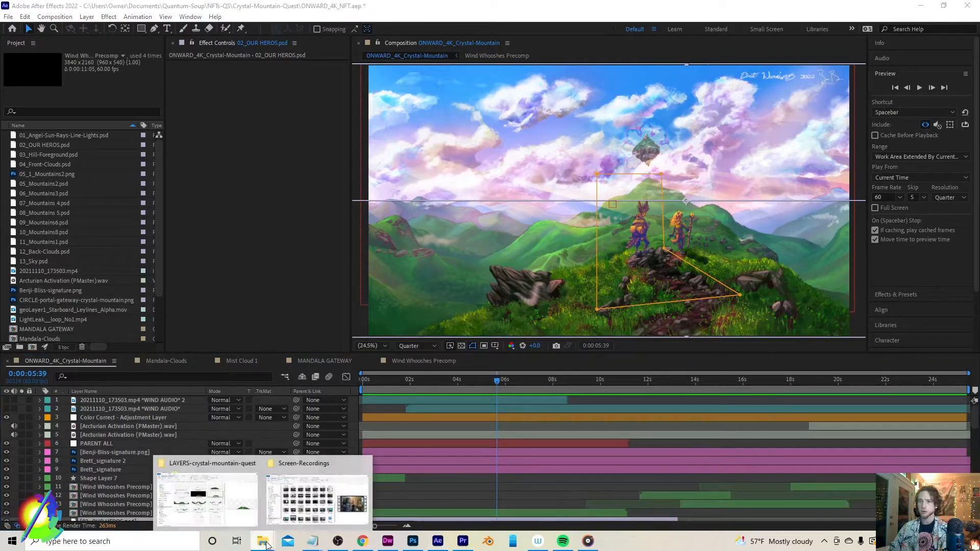
click(207, 498)
click(352, 146)
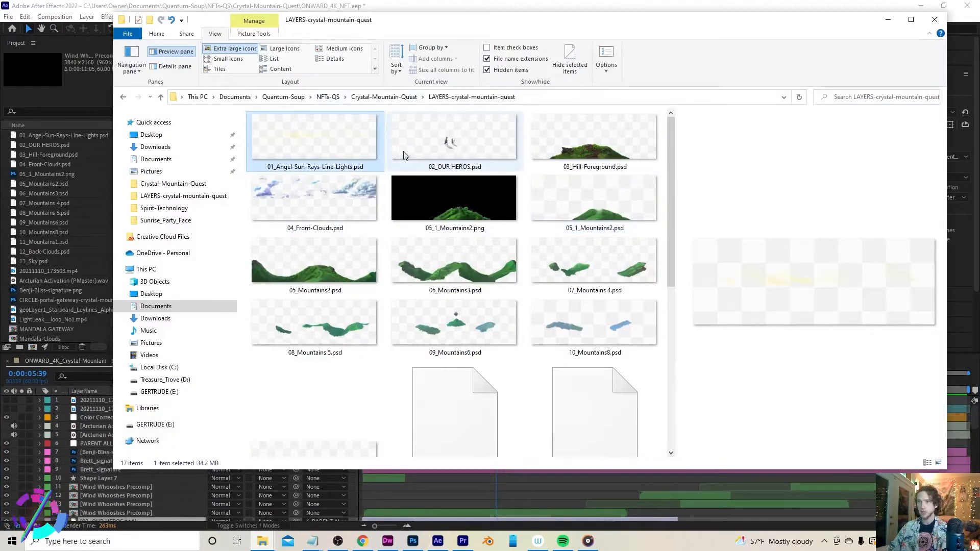
double_click(308, 141)
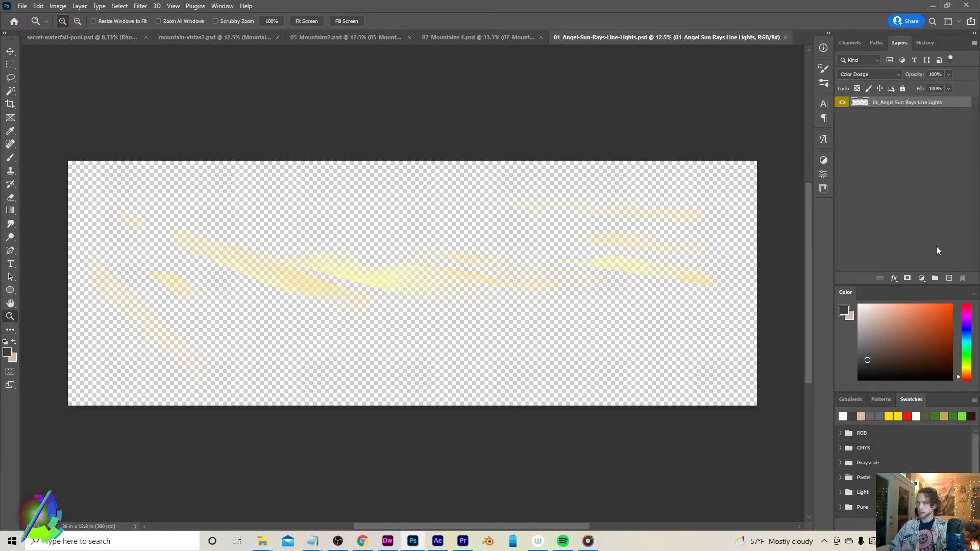
Add a new layer beneath the sun rays layer and fill it with black
click(948, 278)
drag(887, 108, 882, 128)
key(i)
key(shift+F5)
click(208, 144)
click(207, 213)
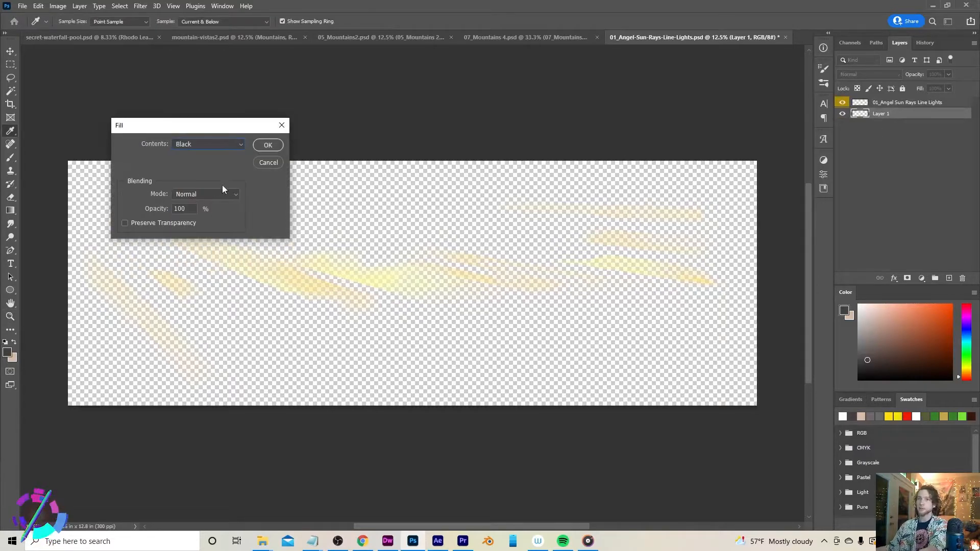
click(267, 145)
key(z)
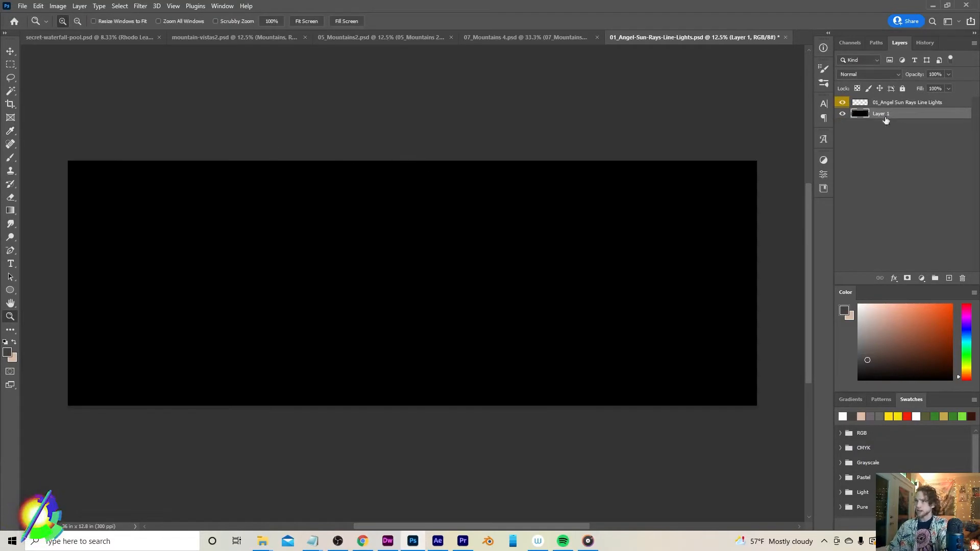
Set the 01_Angel Sun Rays Line Lights layer's blend mode to Normal
click(941, 104)
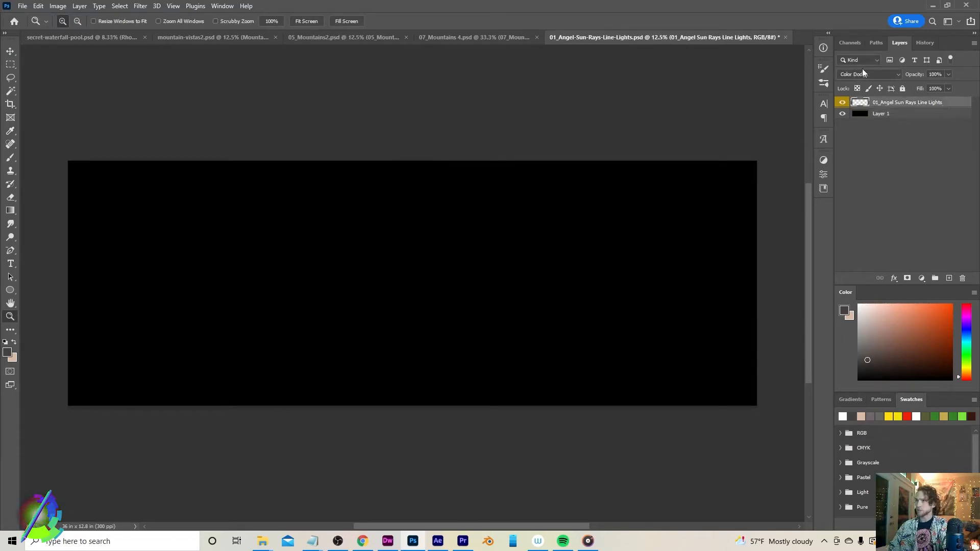
click(862, 74)
click(858, 82)
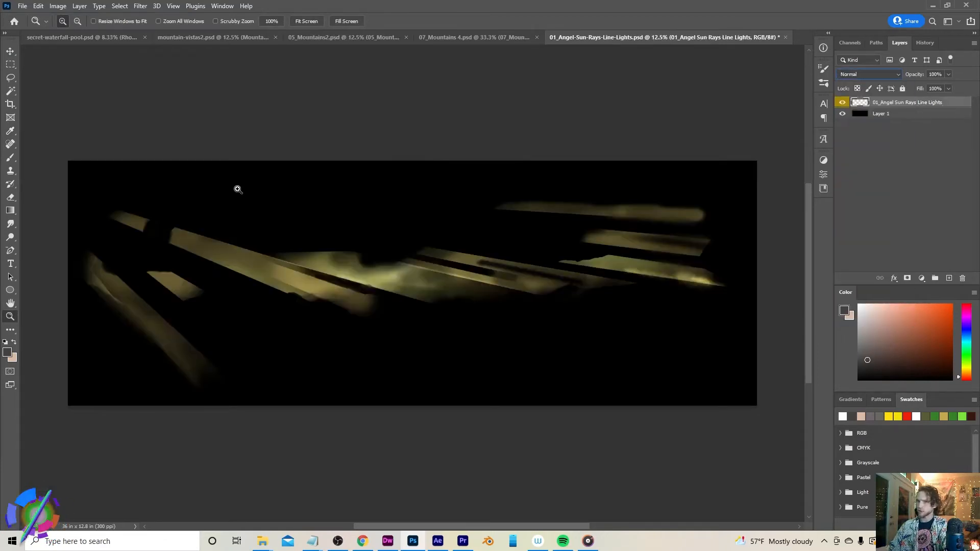
Zoom in on the sun rays to examine them against the black background
click(323, 255)
click(323, 254)
drag(241, 256, 663, 241)
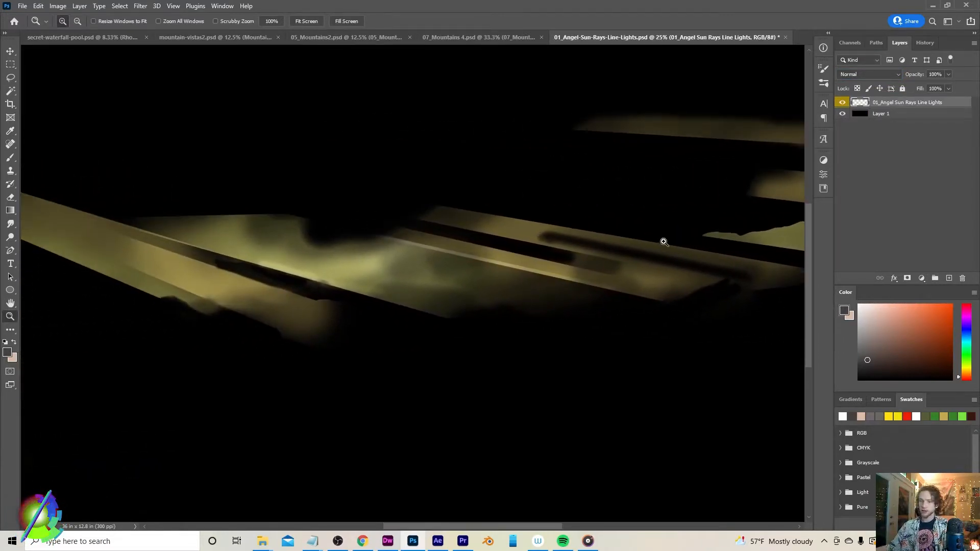
alt+click(663, 241)
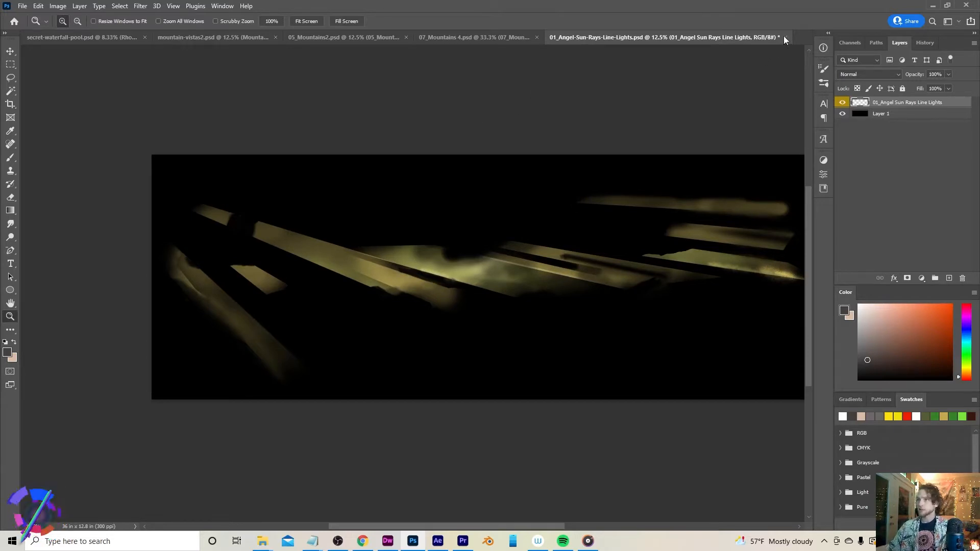
Close the 01_Angel-Sun-Rays-Line-Lights.psd document without saving changes
scroll(690, 248, right, 3)
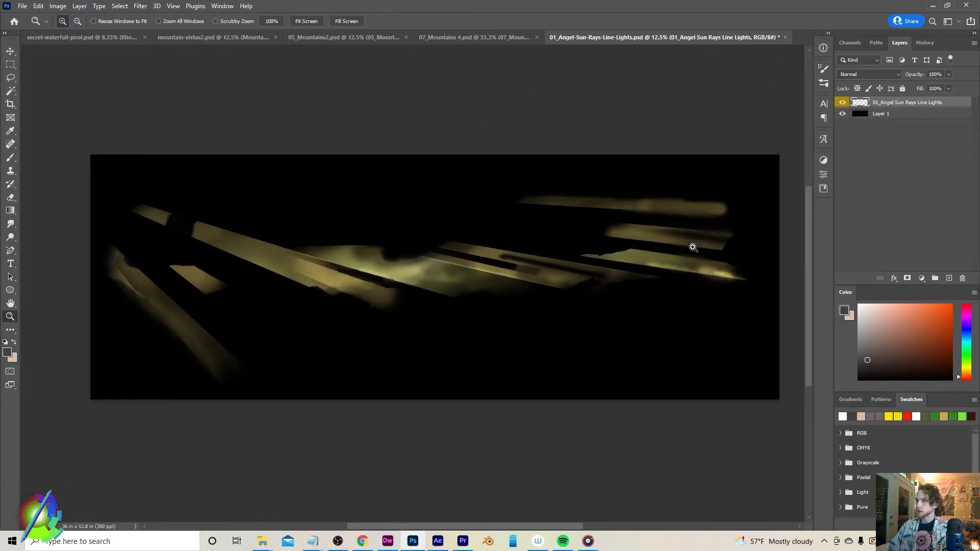
click(786, 37)
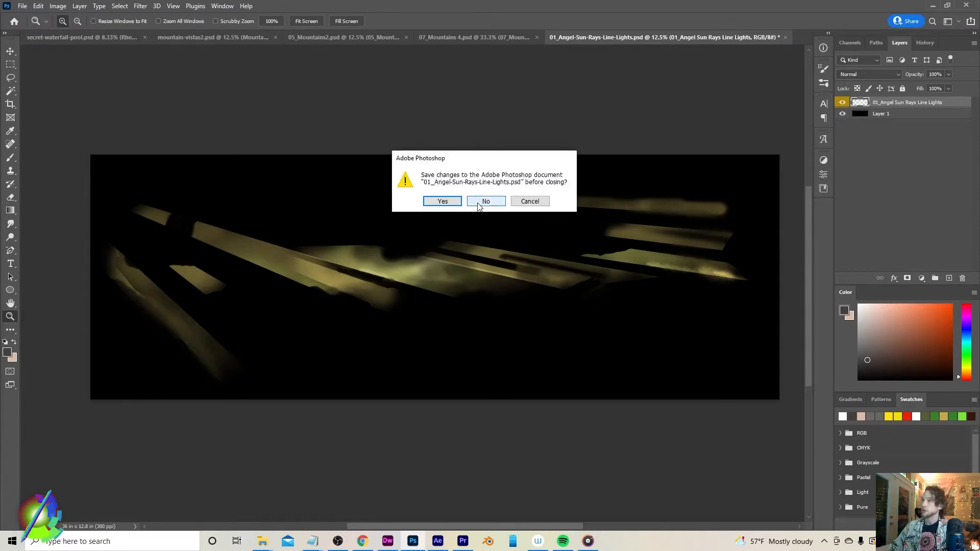
click(480, 202)
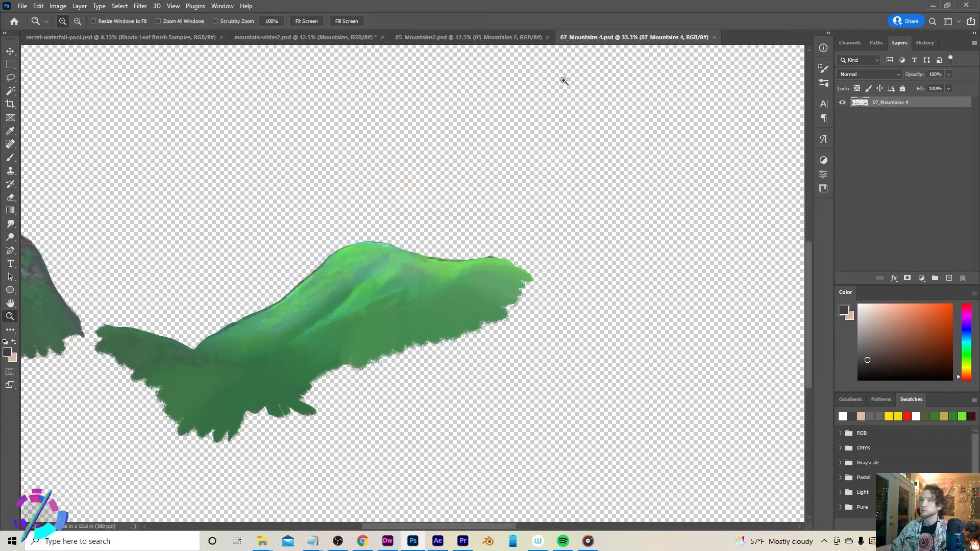
Close the 07_Mountains 4.psd document
click(714, 37)
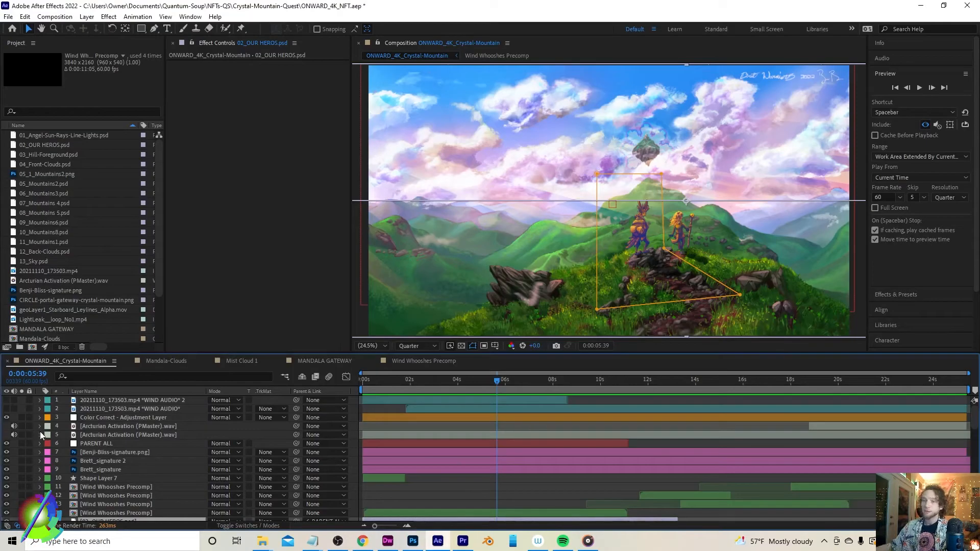
Select the Color Correct - Adjustment Layer to review its Curves and Vibrance effect settings
click(130, 418)
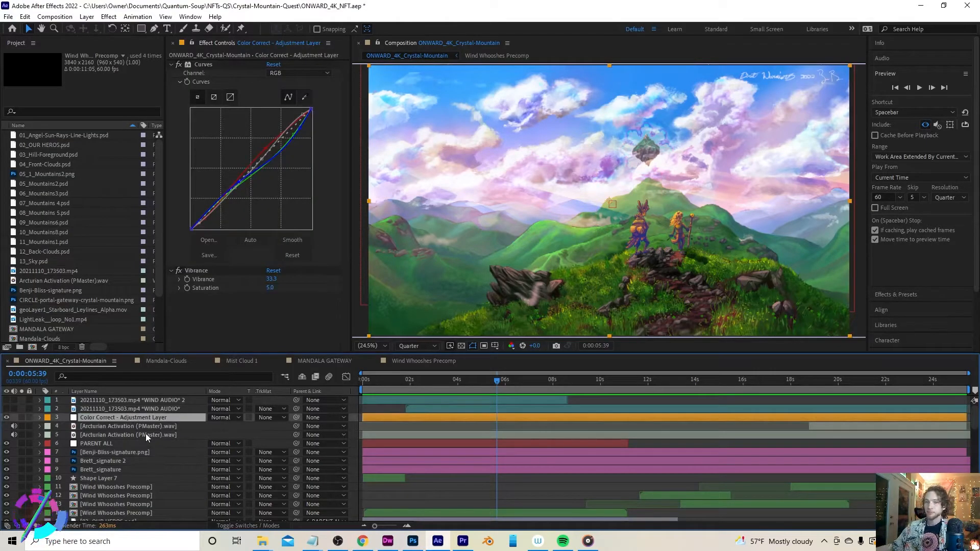
scroll(121, 429, down, 3)
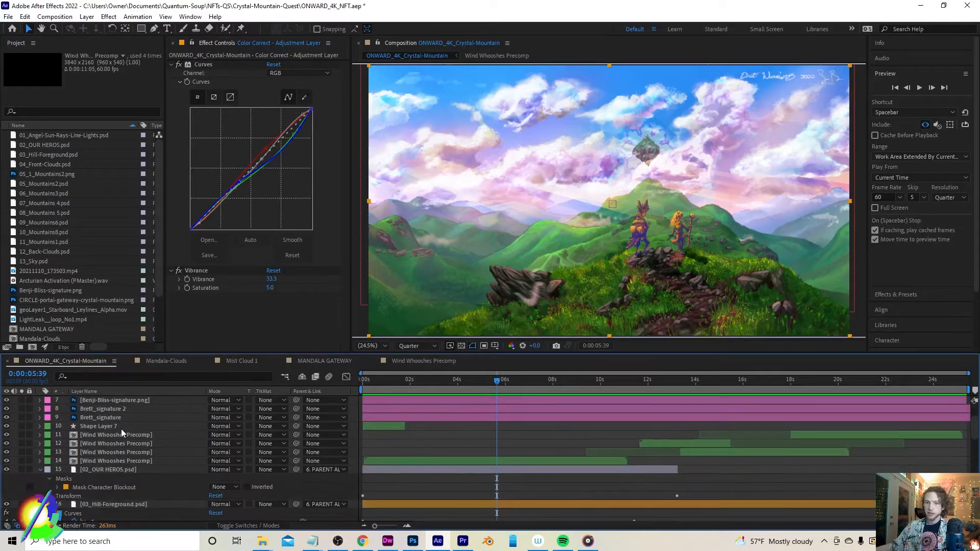
scroll(121, 429, down, 2)
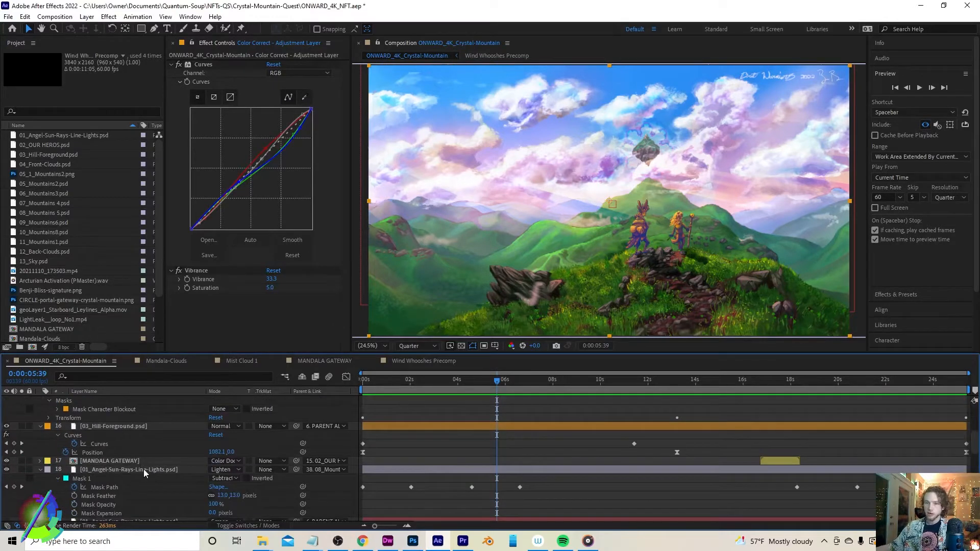
Select the sun rays and MANDALA GATEWAY layers and collapse the 03_Hill-Foreground and 02_OUR HEROS layer properties
click(143, 469)
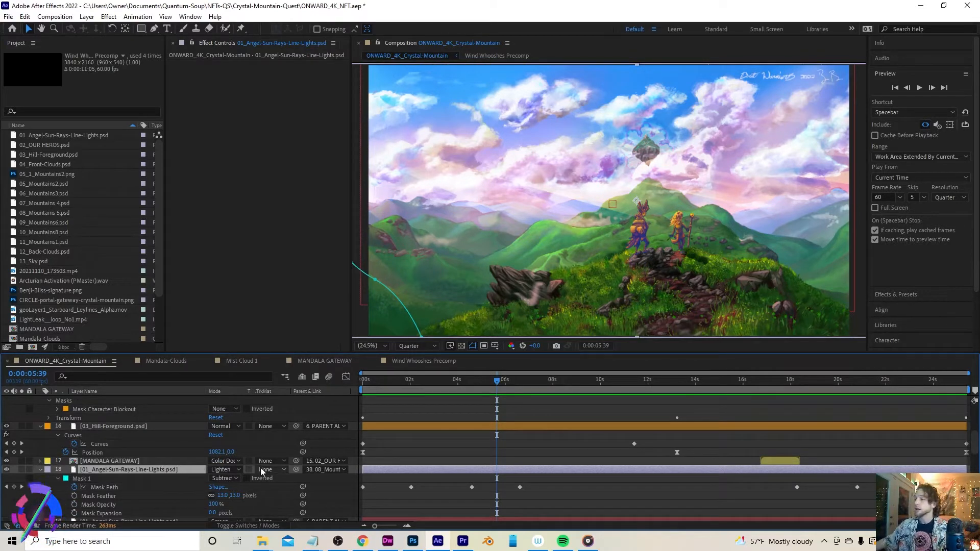
click(112, 460)
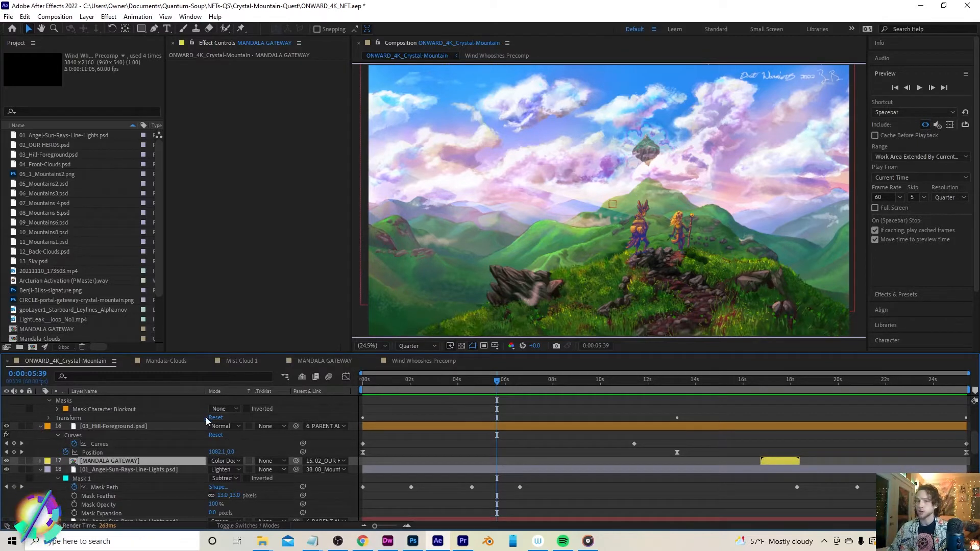
click(41, 426)
scroll(38, 426, up, 1)
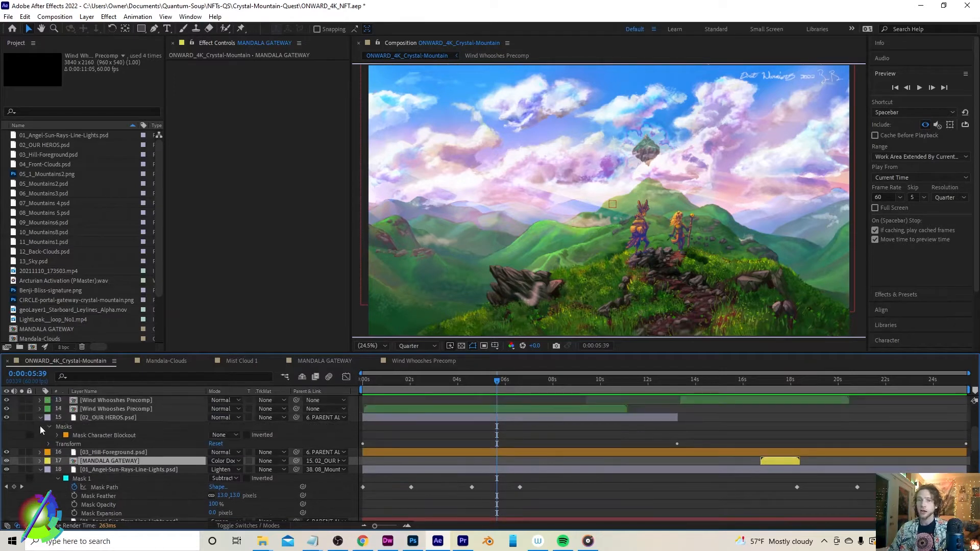
click(40, 417)
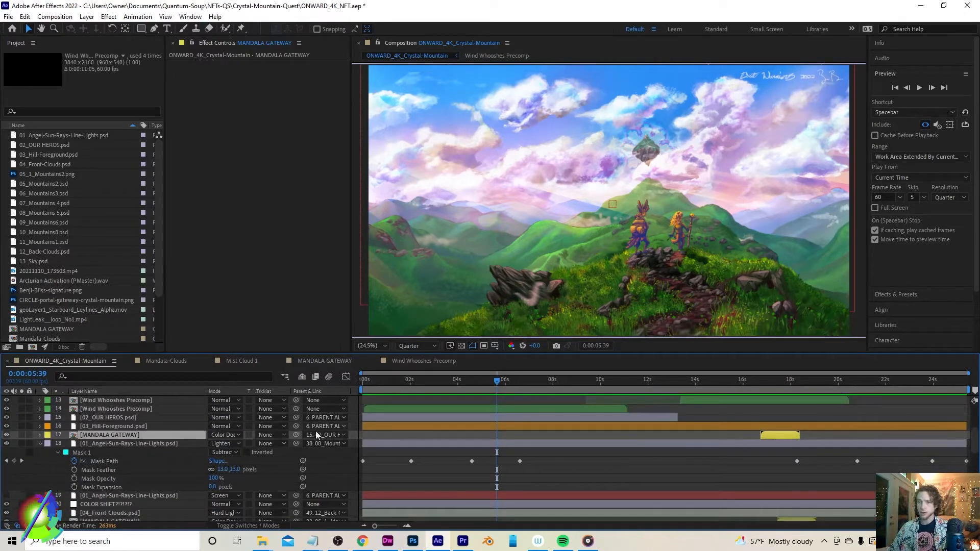
Check which layer the MANDALA GATEWAY layer is parented to, then select the 02_OUR HEROS layer
click(337, 436)
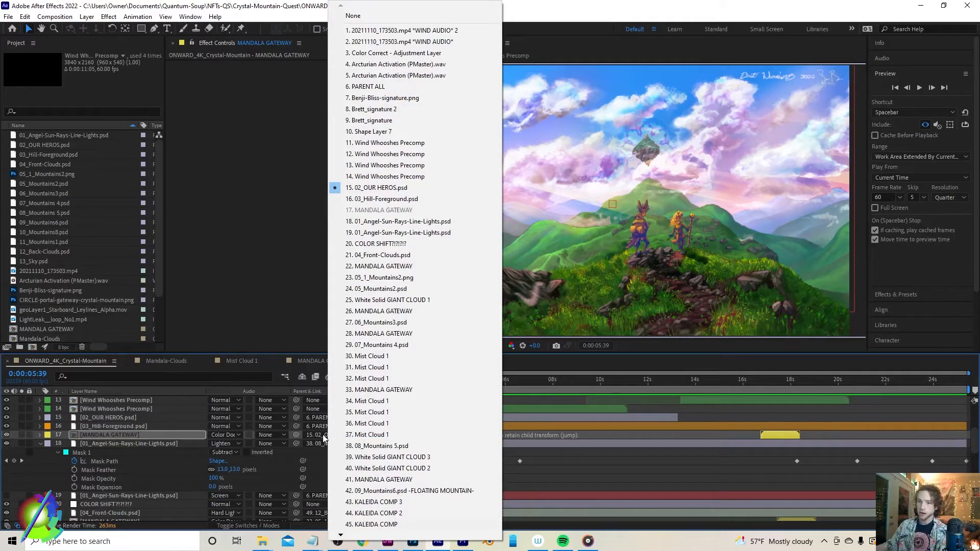
click(120, 436)
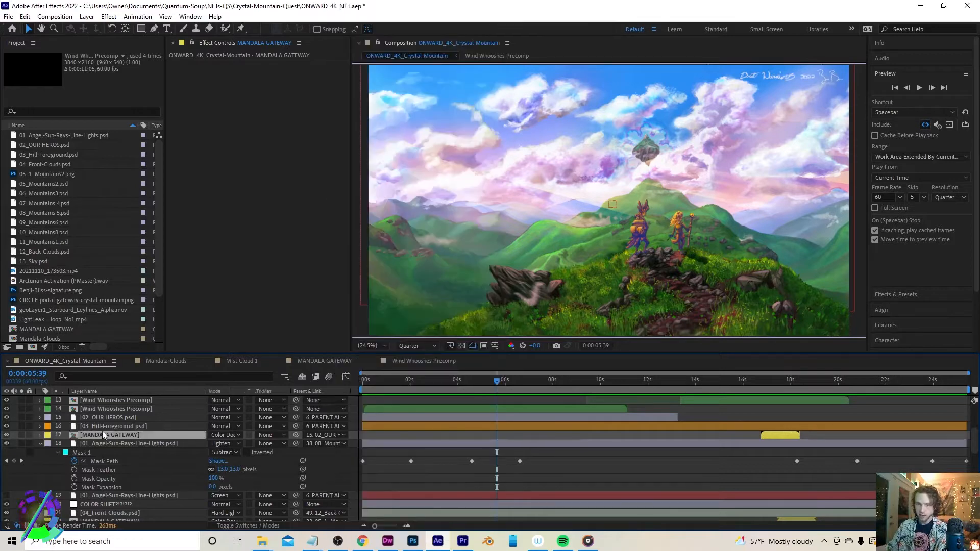
click(333, 434)
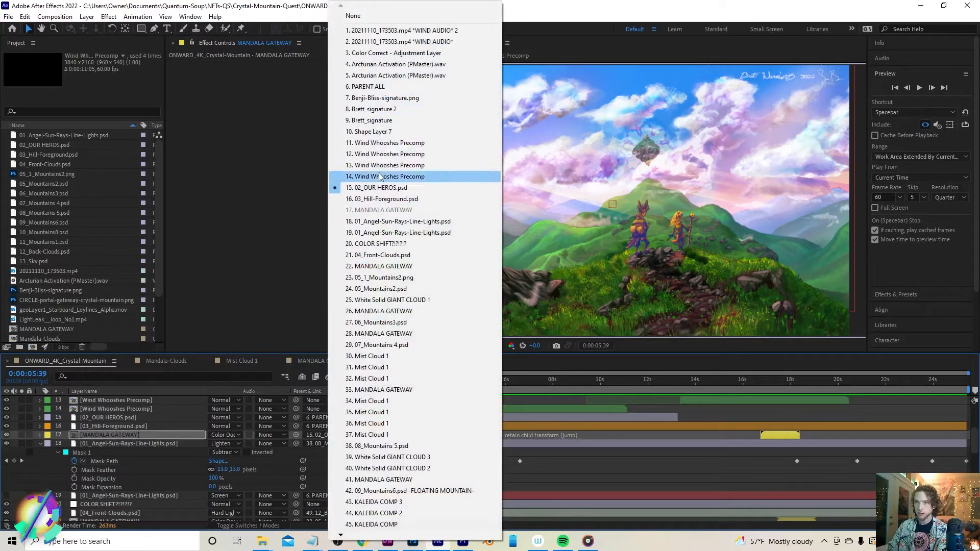
click(106, 418)
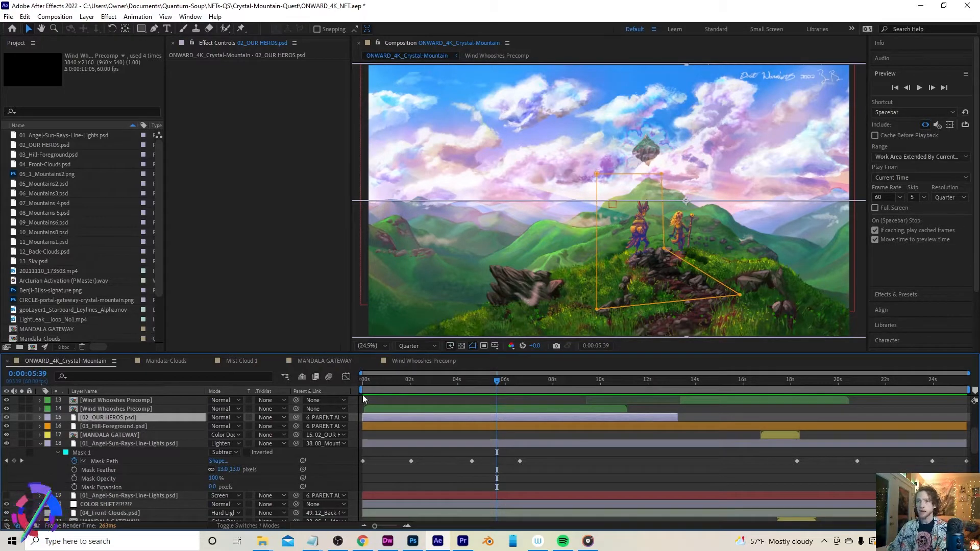
Scrub the timeline to around 18 seconds to preview the mandala gateway animation
drag(573, 384, 798, 398)
scroll(813, 423, down, 5)
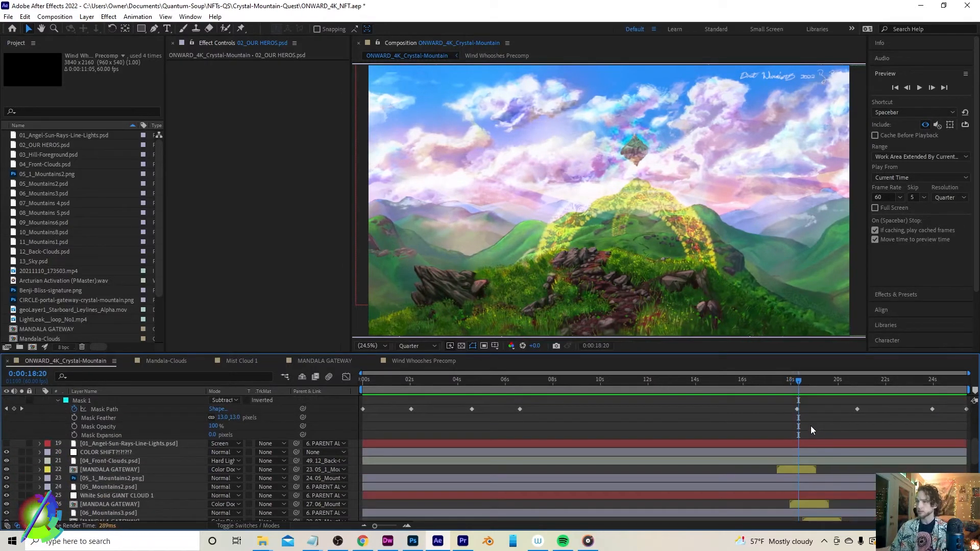
scroll(814, 409, up, 2)
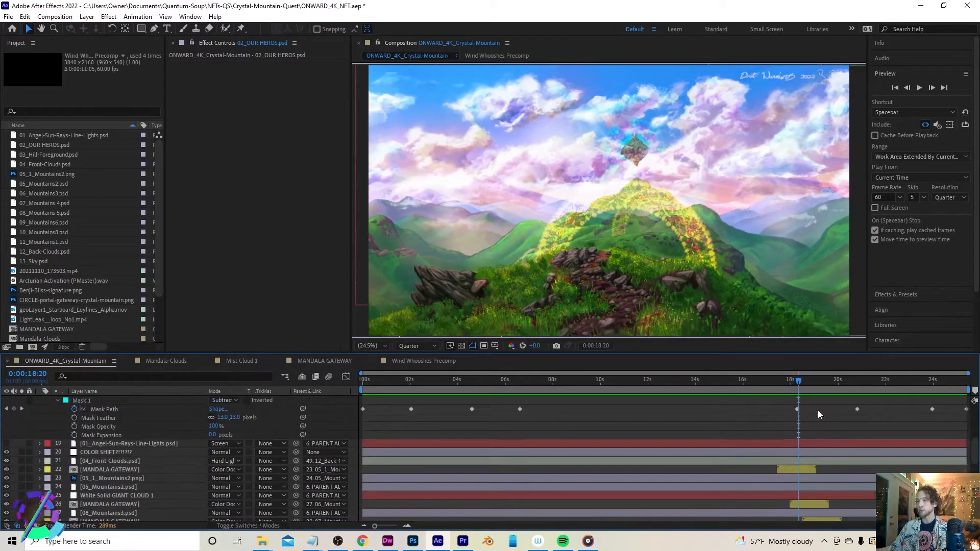
scroll(784, 415, up, 2)
mouse_move(788, 381)
mouse_down()
mouse_move(770, 388)
mouse_move(799, 395)
mouse_move(791, 391)
mouse_up()
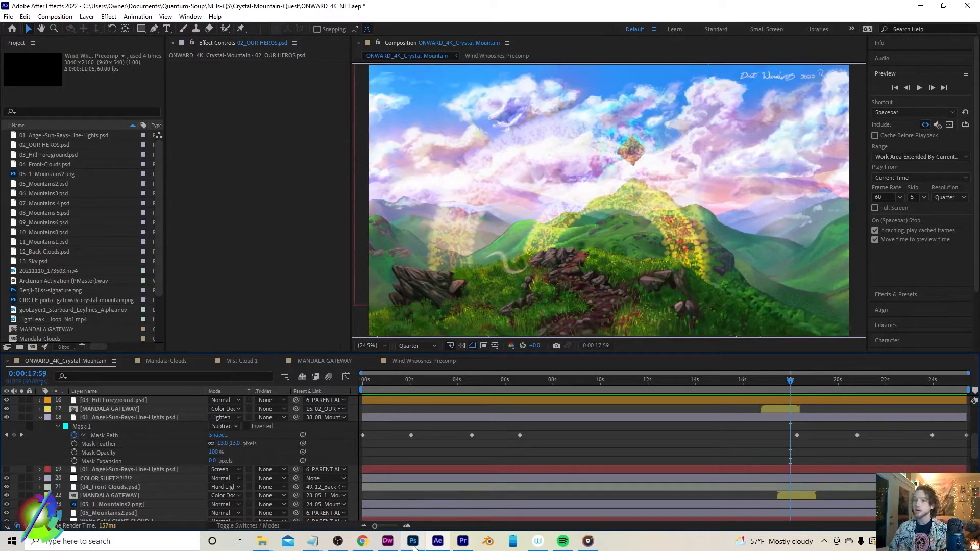
Switch to Photoshop and zoom in on the characters and rocky path in mountain-vistas2.psd to examine the painting
mouse_move(413, 545)
click(413, 511)
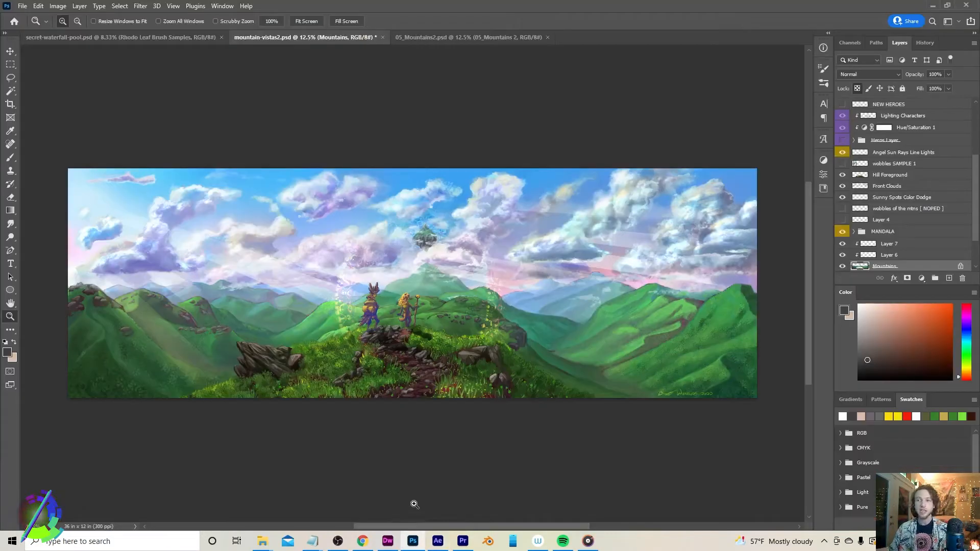
click(366, 386)
click(367, 386)
click(518, 344)
click(518, 344)
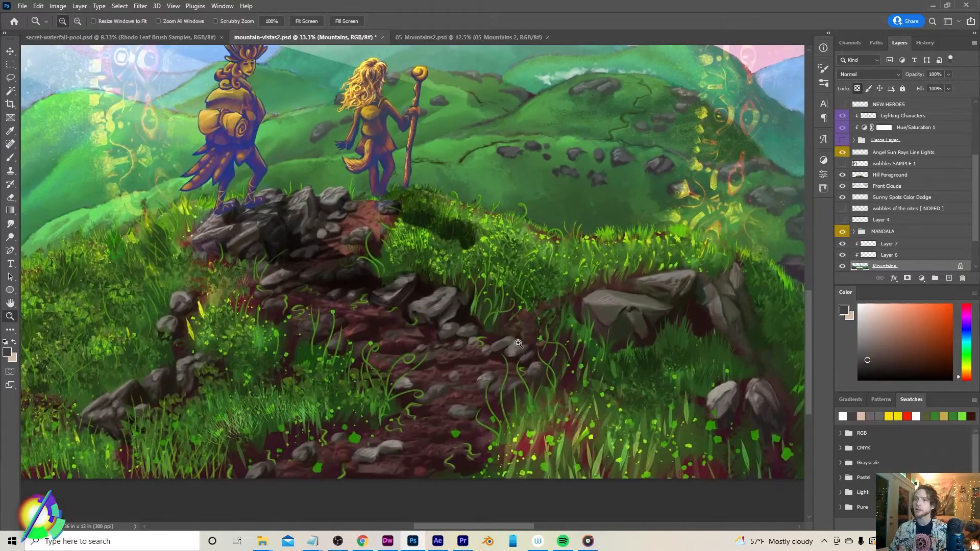
click(492, 350)
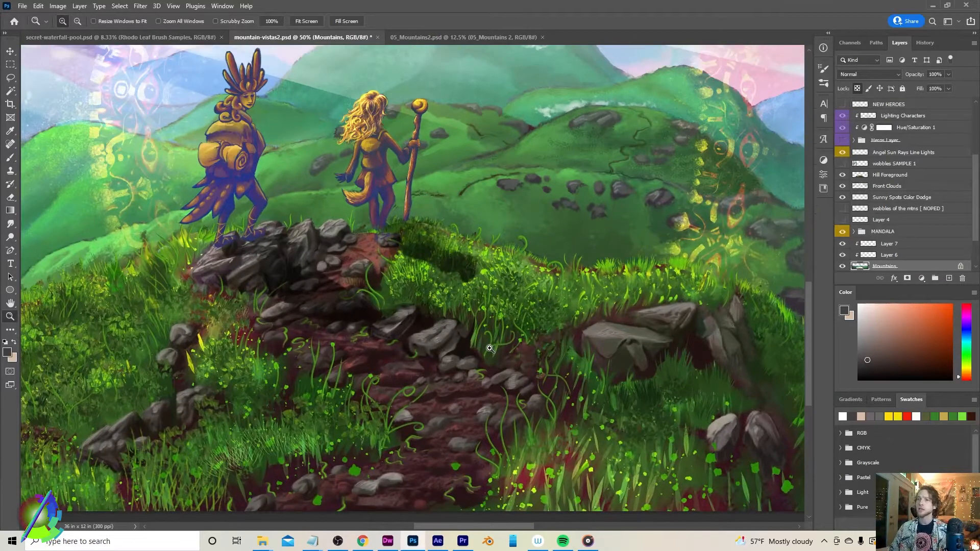
click(11, 302)
drag(178, 301, 200, 304)
drag(486, 309, 452, 310)
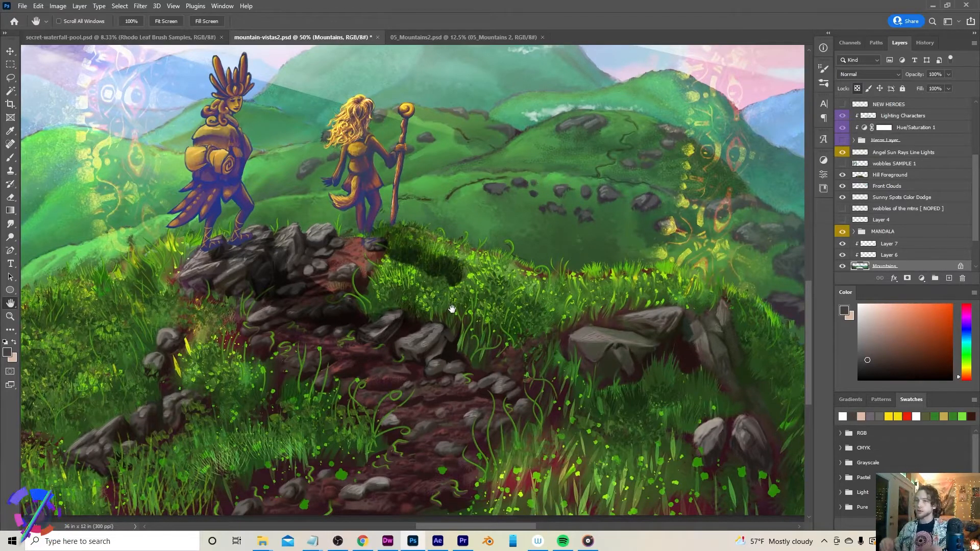
drag(512, 236, 295, 306)
drag(271, 225, 282, 273)
drag(574, 347, 350, 359)
mouse_move(630, 361)
mouse_down()
mouse_move(532, 337)
mouse_move(465, 354)
mouse_move(627, 396)
mouse_move(642, 377)
mouse_up()
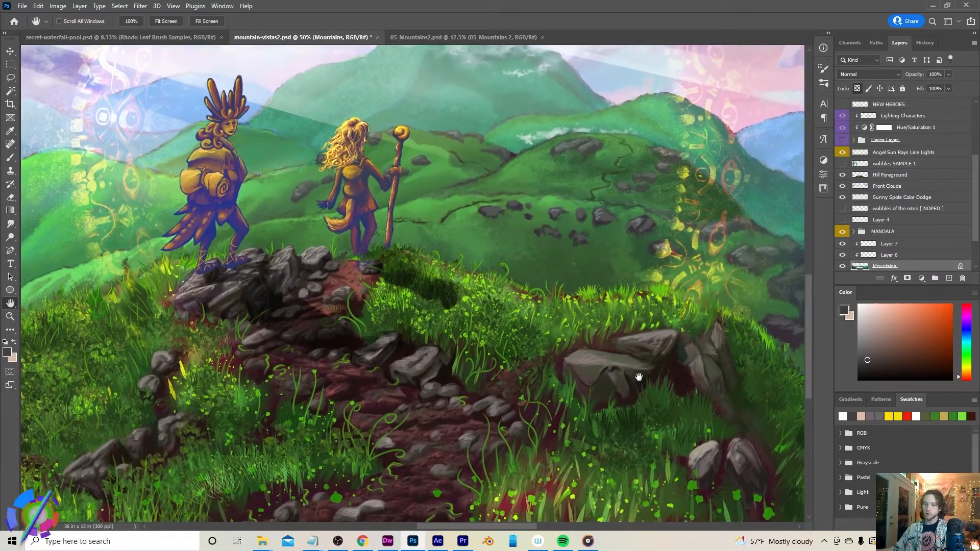
Zoom out and pan around mountain-vistas2.psd to view the whole landscape painting
key(z)
alt+click(400, 393)
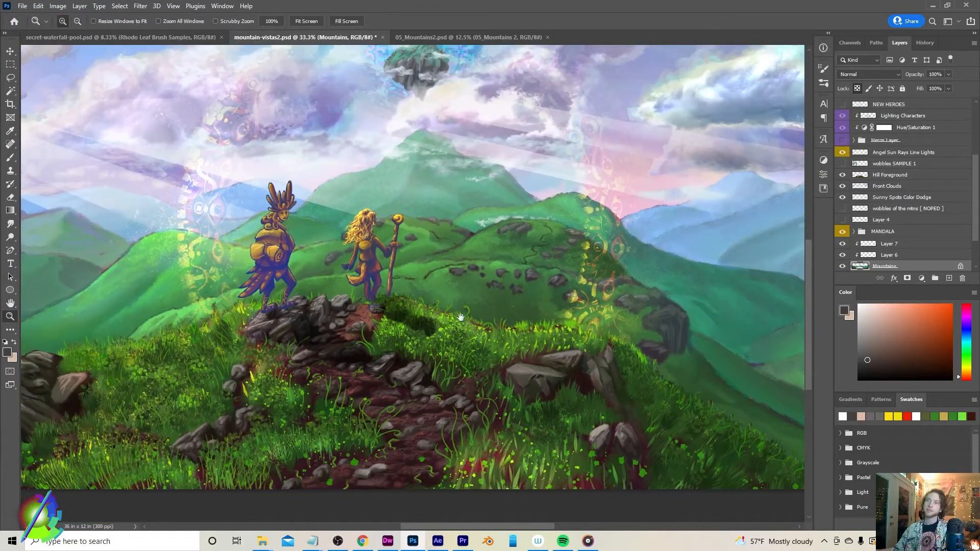
drag(461, 318, 465, 326)
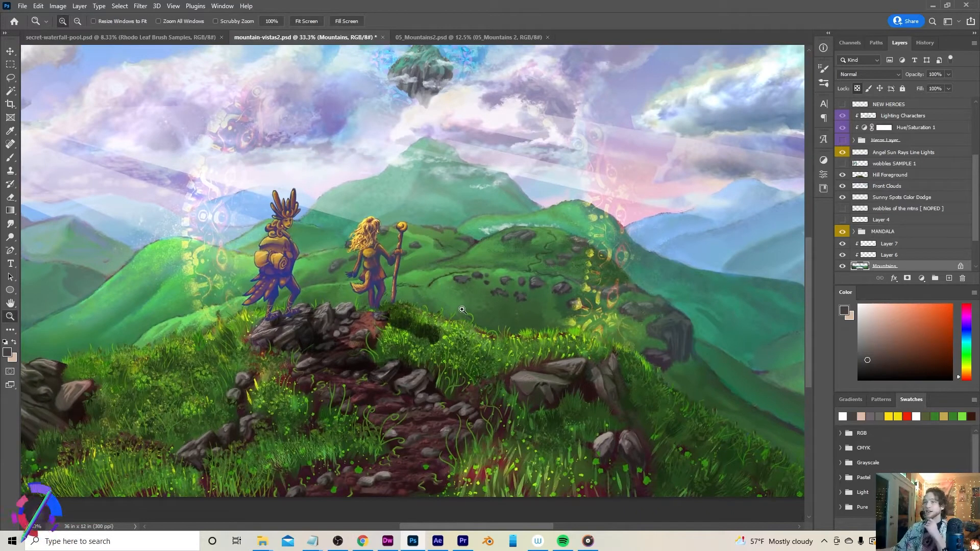
right_click(464, 343)
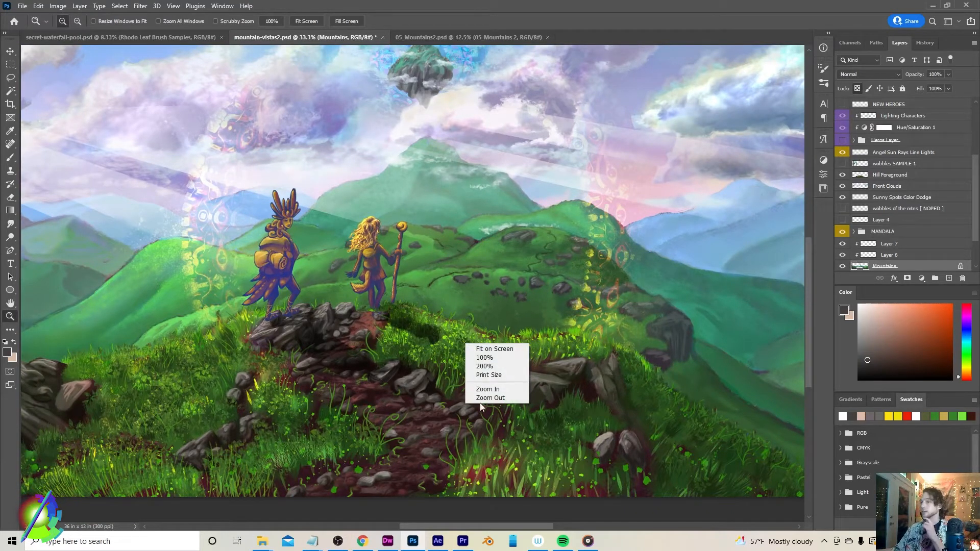
click(482, 396)
scroll(482, 402, up, 3)
click(478, 457)
click(478, 458)
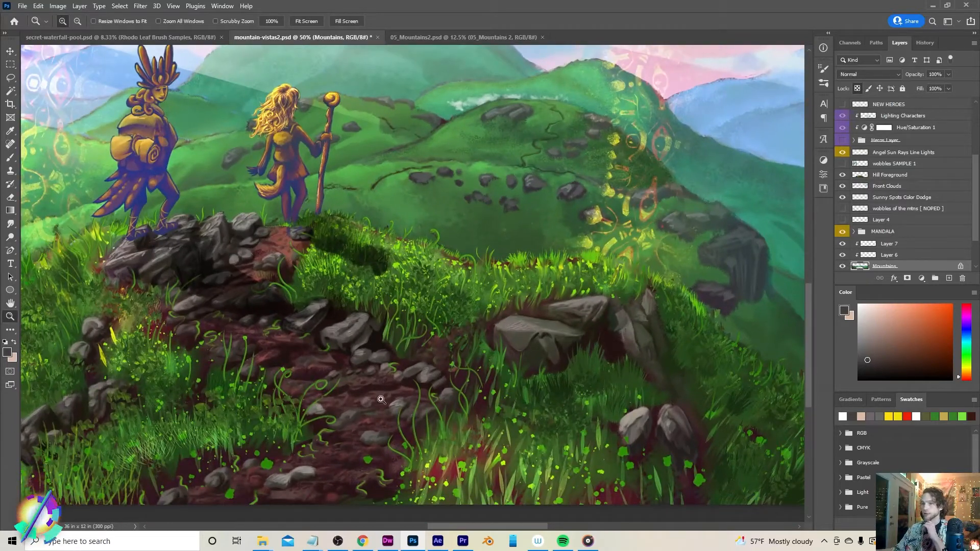
scroll(335, 364, left, 6)
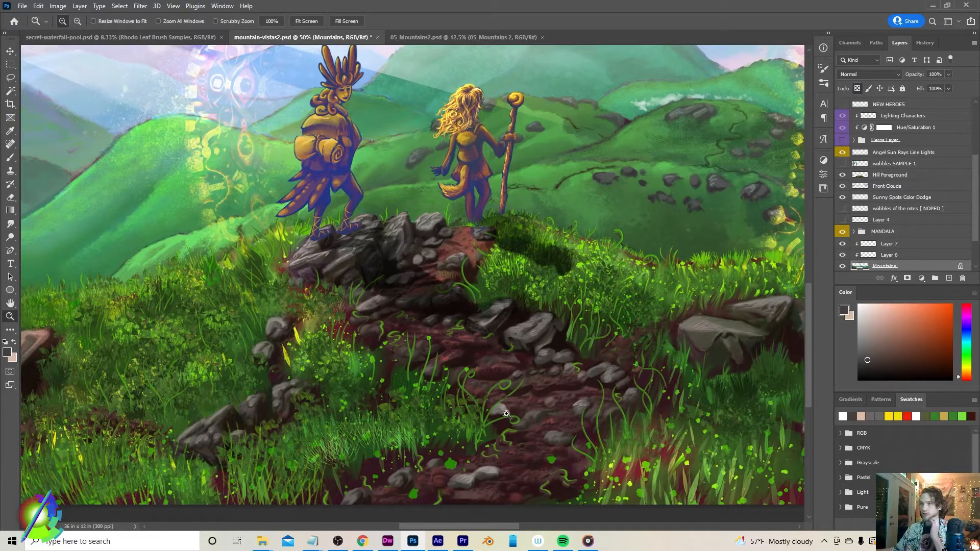
scroll(504, 406, up, 3)
right_click(278, 424)
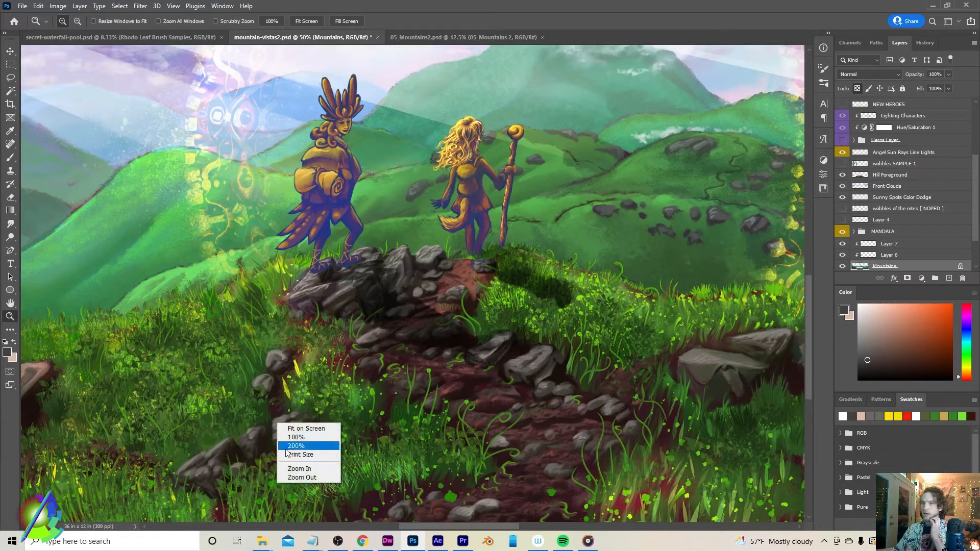
click(295, 477)
right_click(309, 428)
click(331, 484)
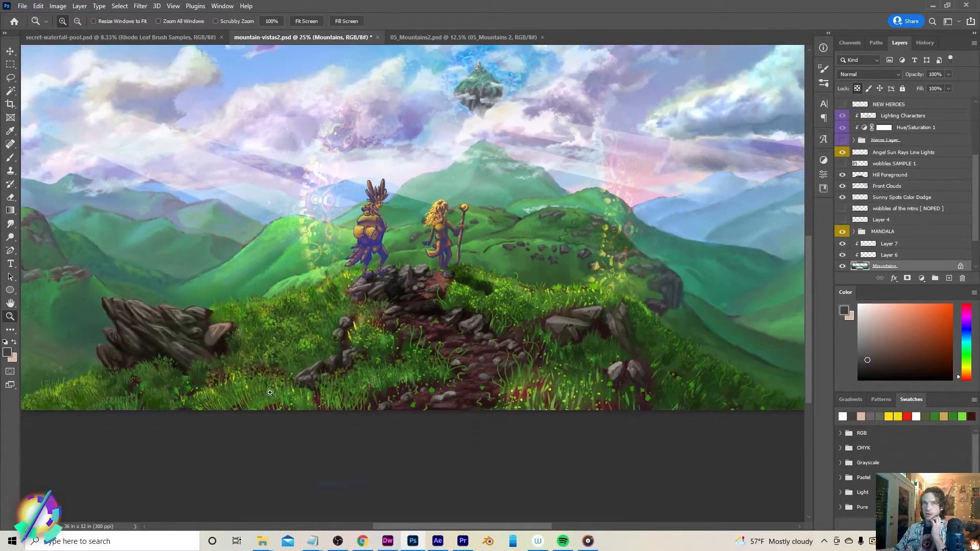
drag(398, 255, 376, 356)
drag(239, 318, 228, 311)
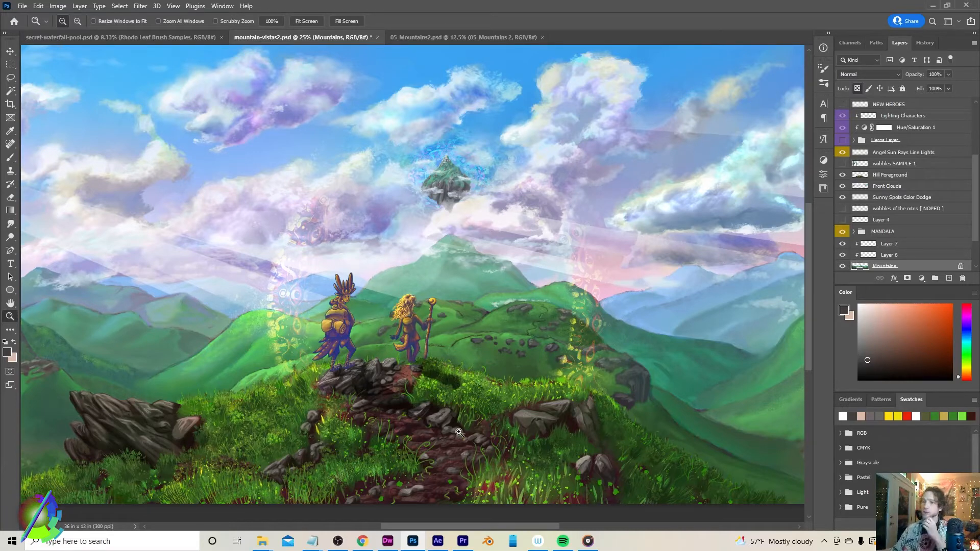
Return to After Effects, move to about 18 seconds, and check the parent of the MANDALA GATEWAY layer above 05_1_Mountains2.png
click(437, 541)
scroll(800, 413, down, 2)
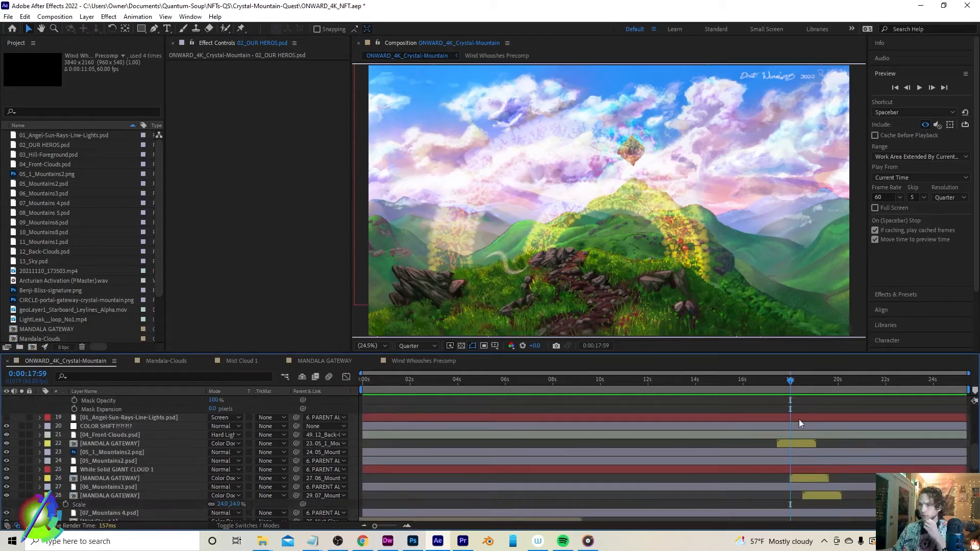
click(795, 444)
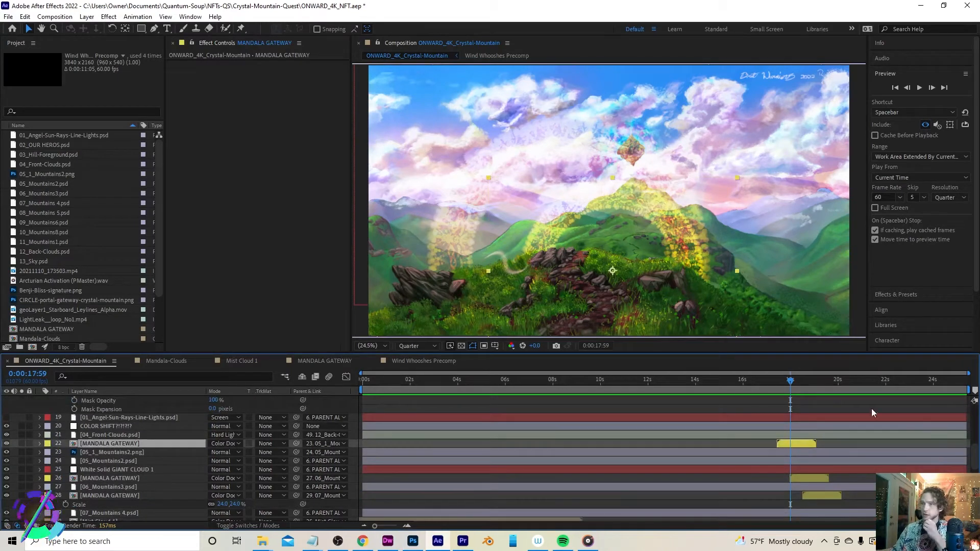
drag(790, 381, 799, 392)
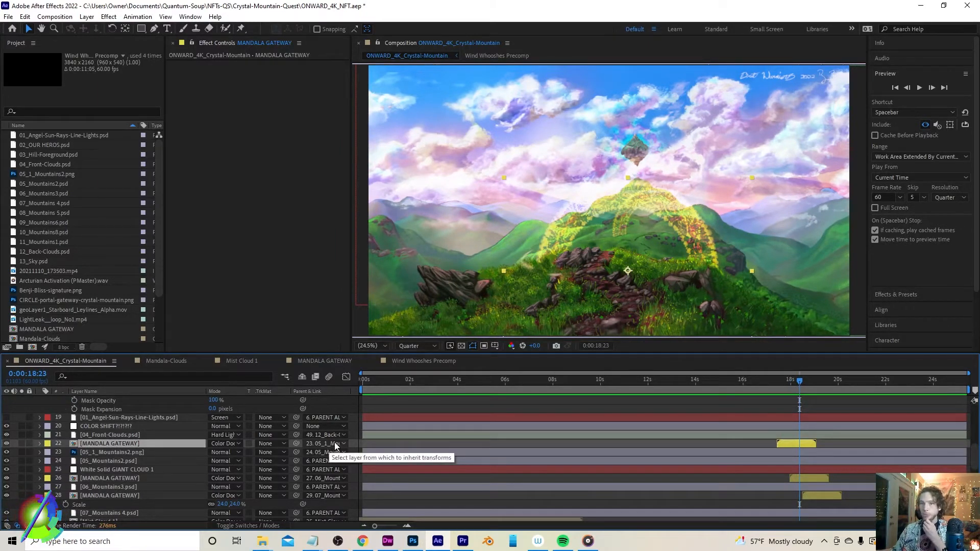
click(335, 447)
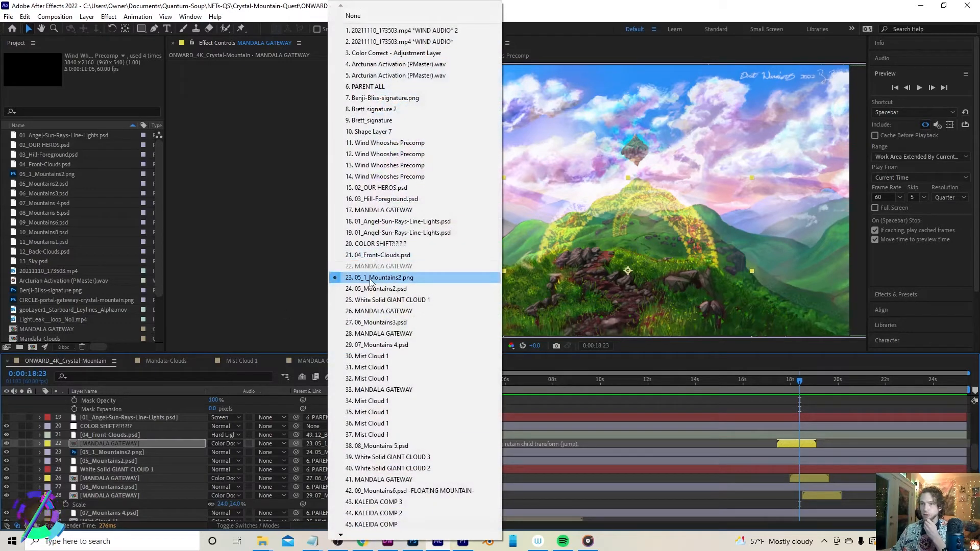
click(139, 453)
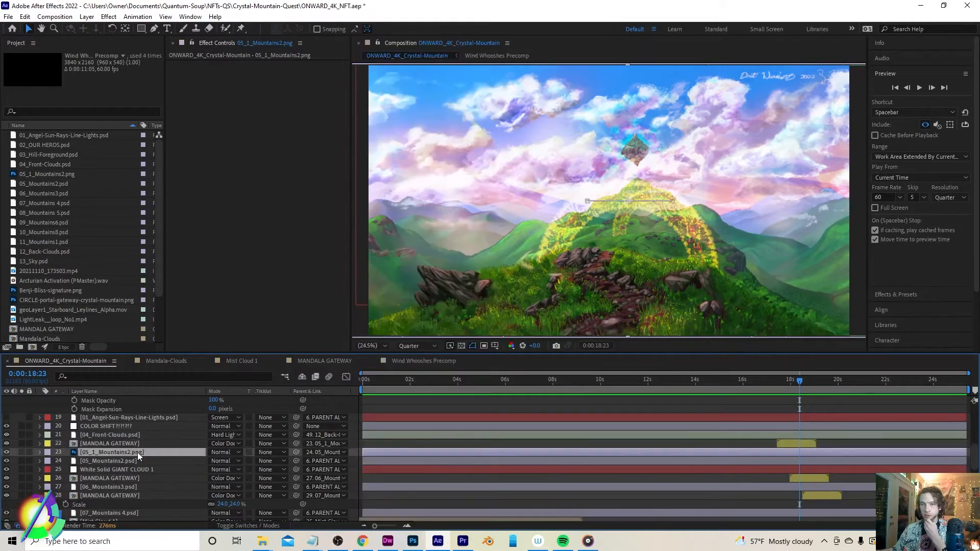
Select the MANDALA GATEWAY layer and check its parent in the parent list, which is 06_Mountains3.psd
click(809, 477)
scroll(105, 484, down, 1)
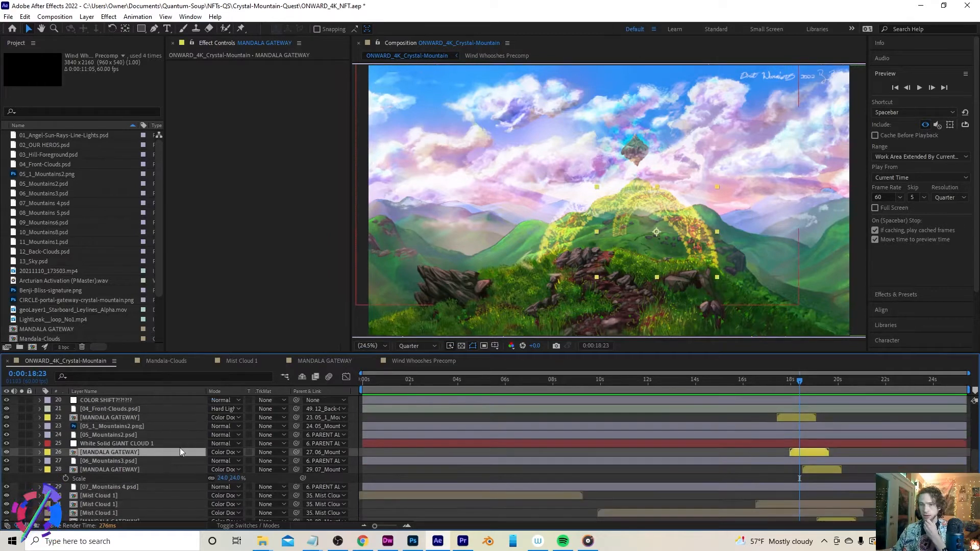
click(323, 453)
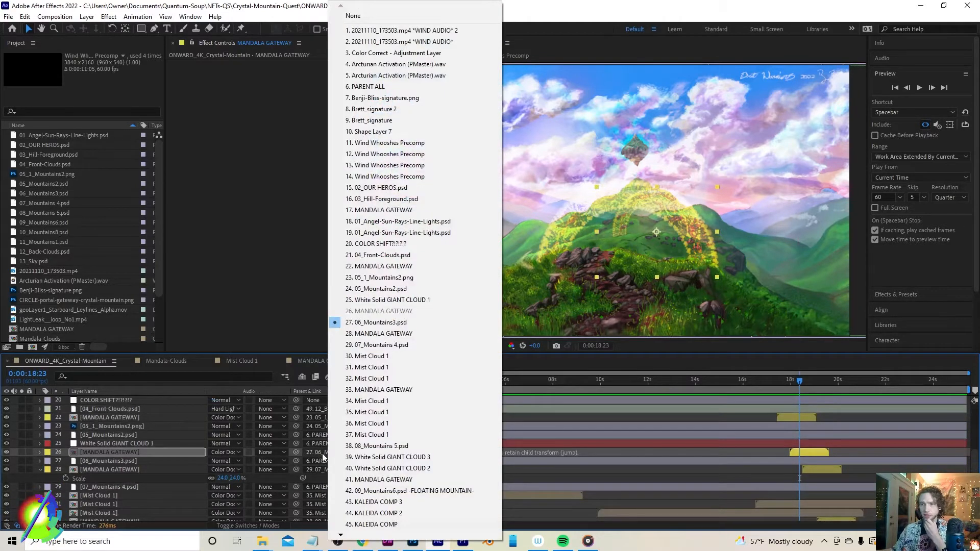
click(129, 460)
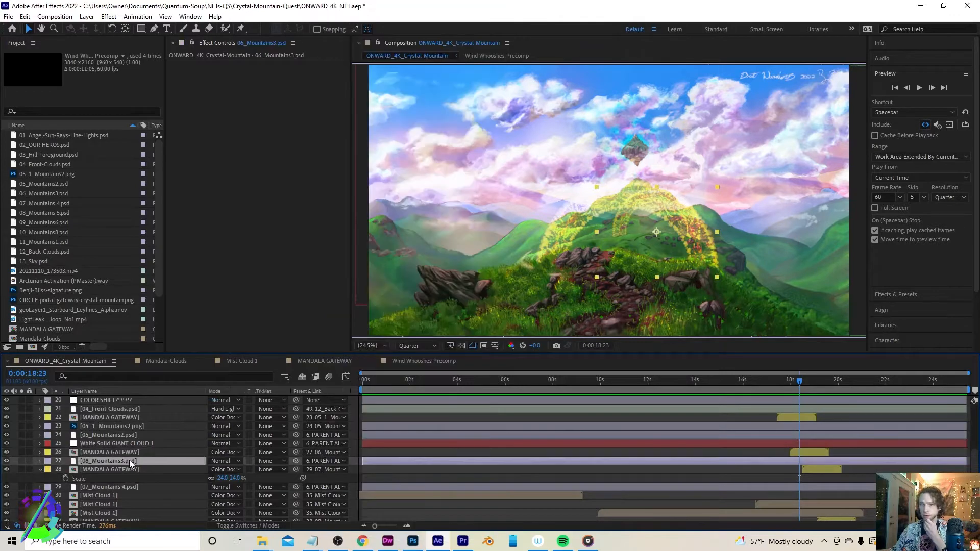
Try repositioning the MANDALA GATEWAY layer in the composition at around 18–19 seconds, undoing each move
scroll(133, 454, down, 1)
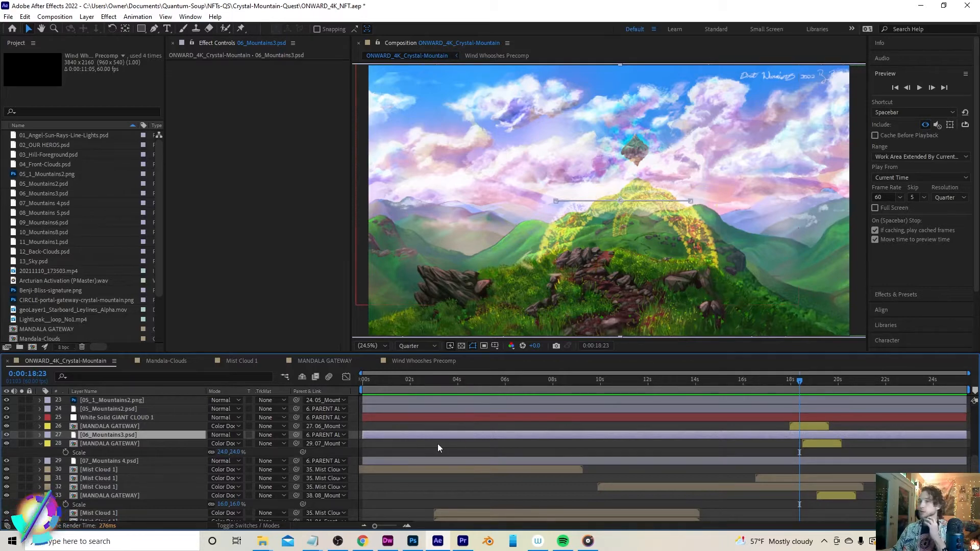
click(167, 427)
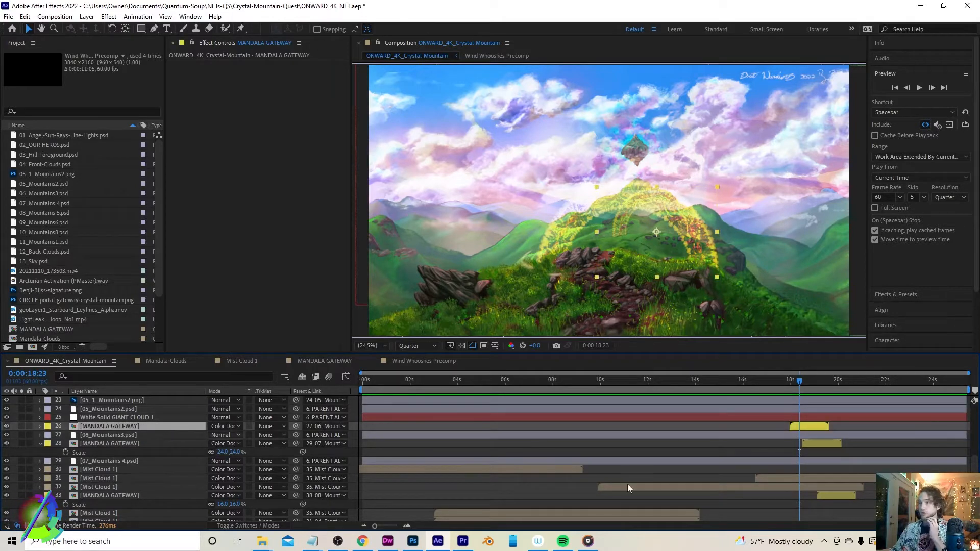
click(678, 220)
drag(678, 219, 644, 224)
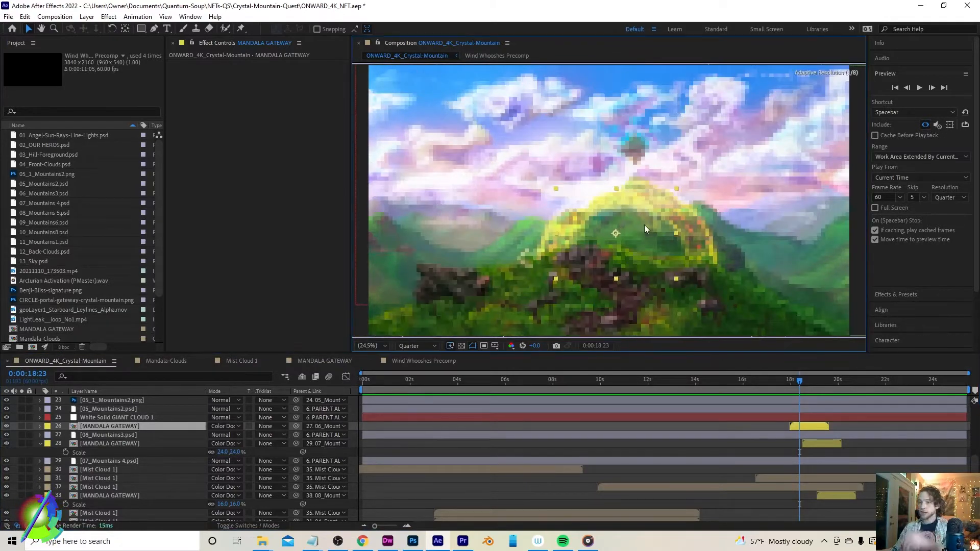
key(ctrl+z)
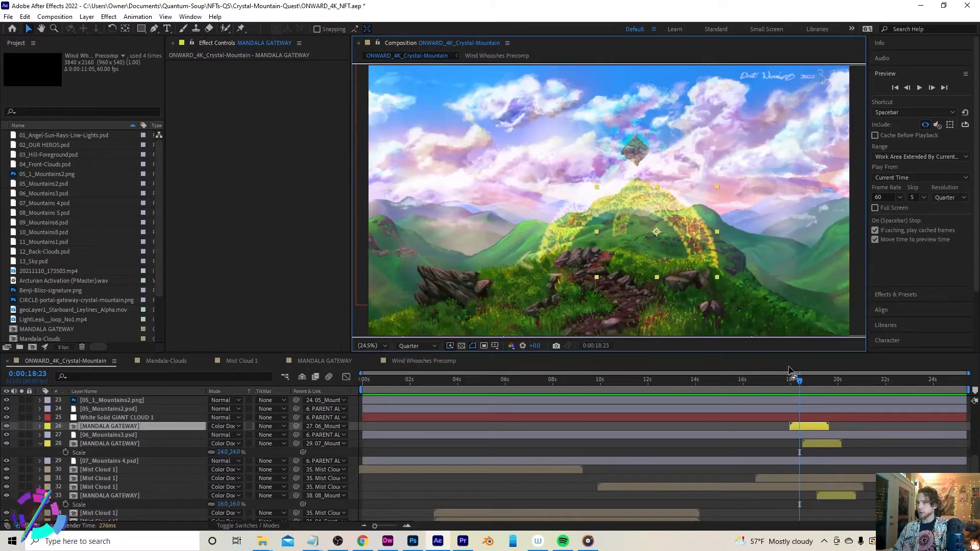
drag(799, 383, 811, 382)
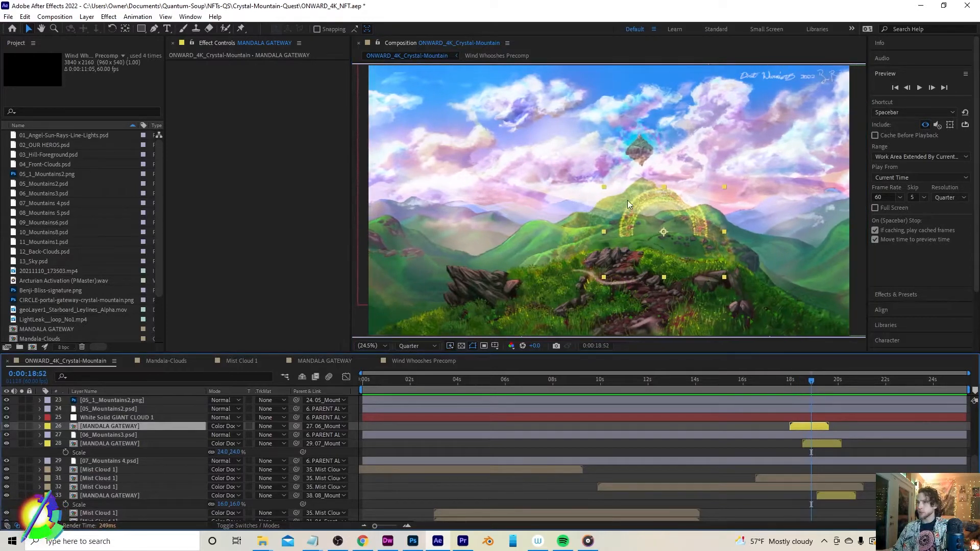
drag(664, 211, 603, 222)
drag(812, 381, 822, 382)
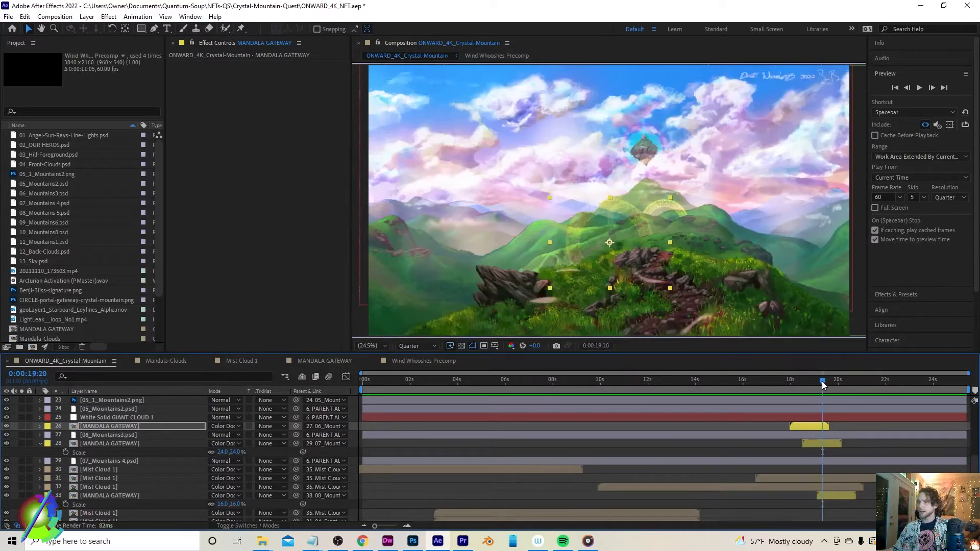
key(ctrl+z)
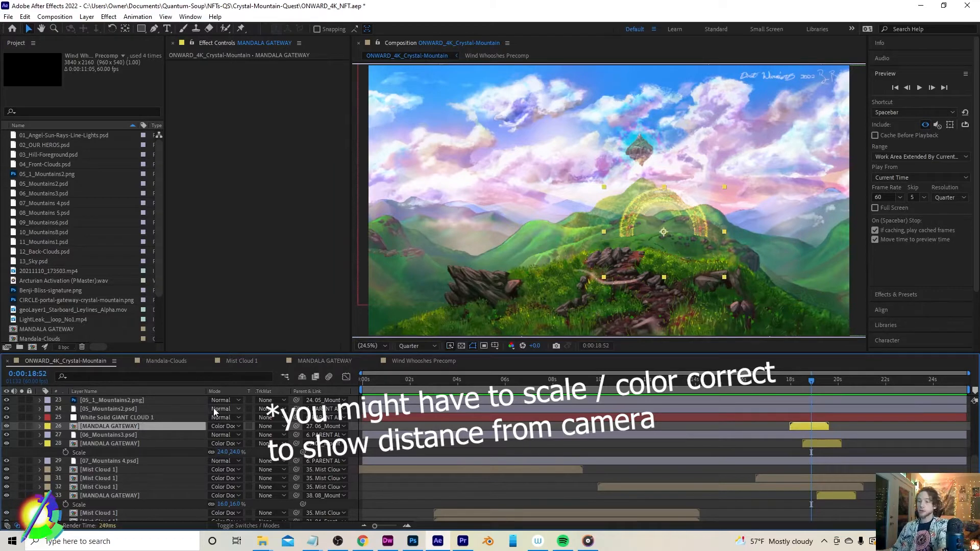
Reveal the MANDALA GATEWAY layer's opacity keyframes and scrub to about 19.5 seconds to review its fade
key(t)
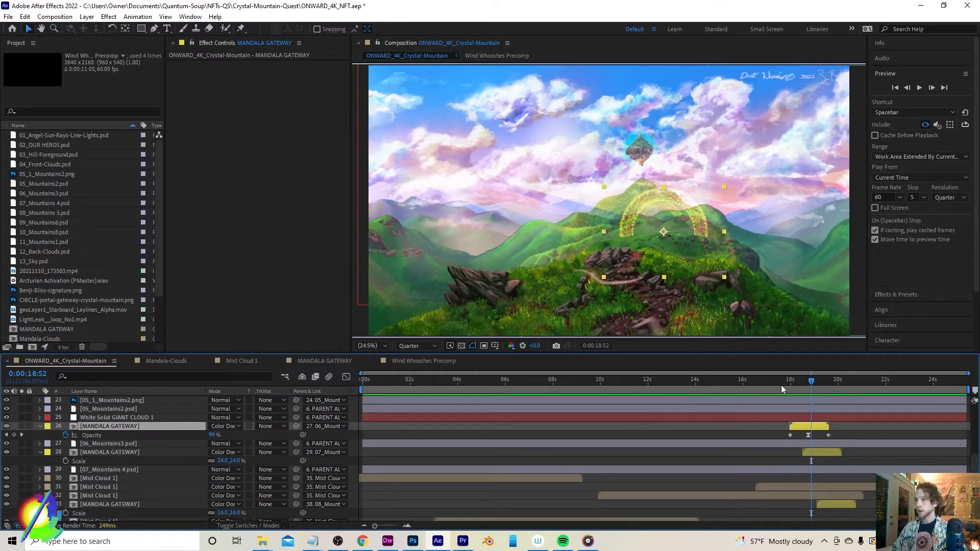
drag(812, 379, 825, 383)
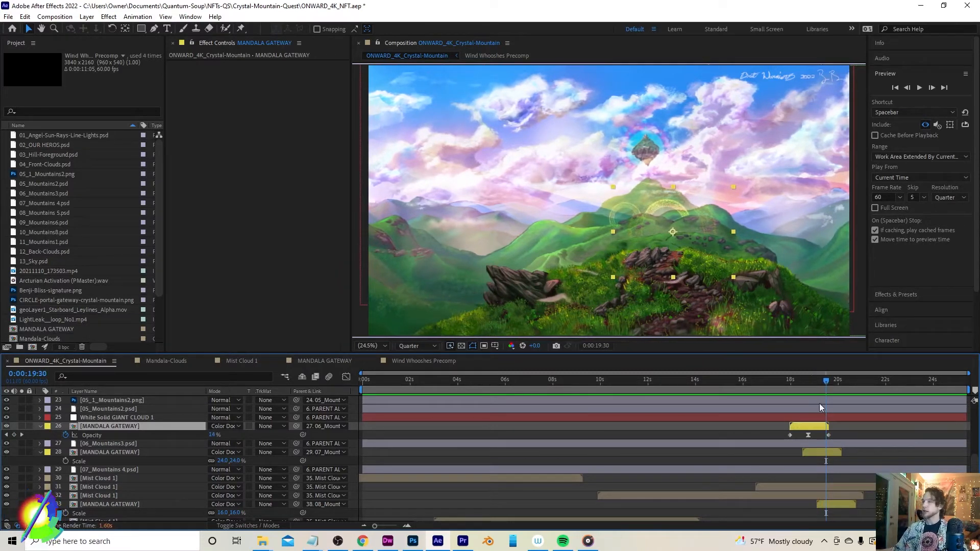
click(822, 453)
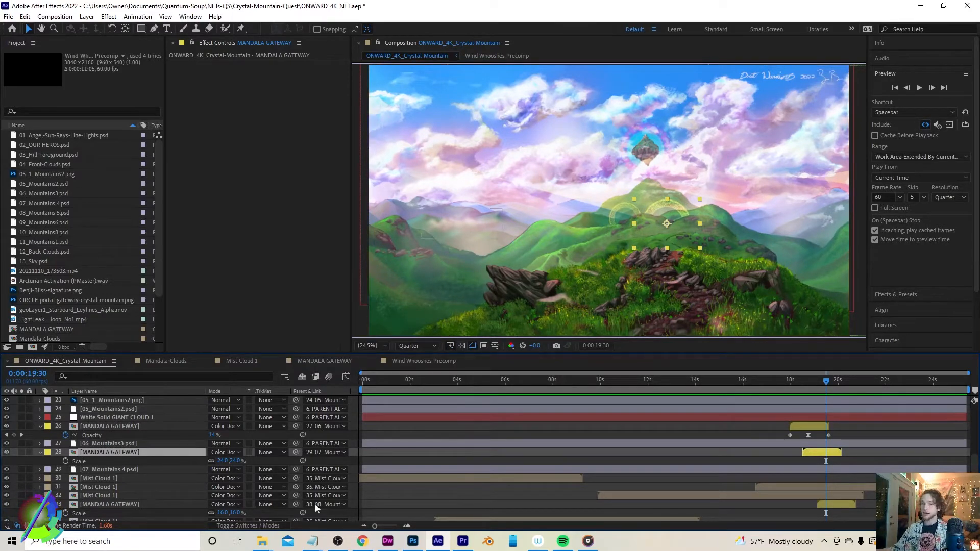
Browse the layer files in the LAYERS-crystal-mountain-quest folder and view 11_Mountains1.psd in Photoshop
mouse_move(262, 540)
click(213, 492)
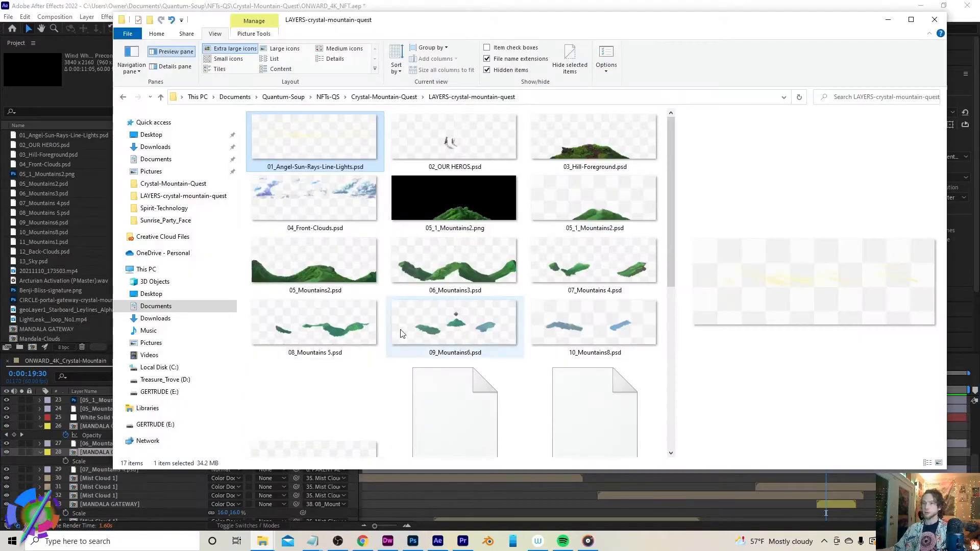
click(605, 320)
scroll(603, 312, down, 3)
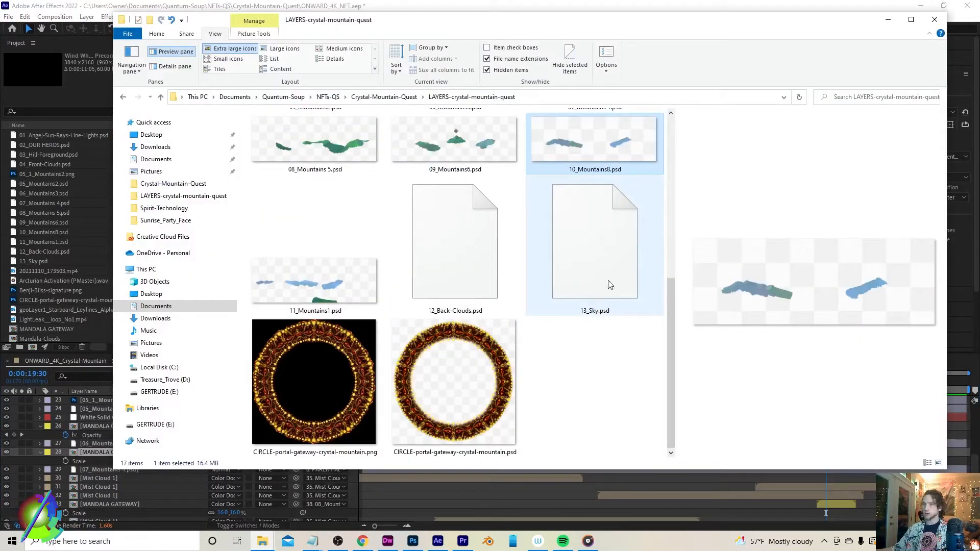
click(320, 286)
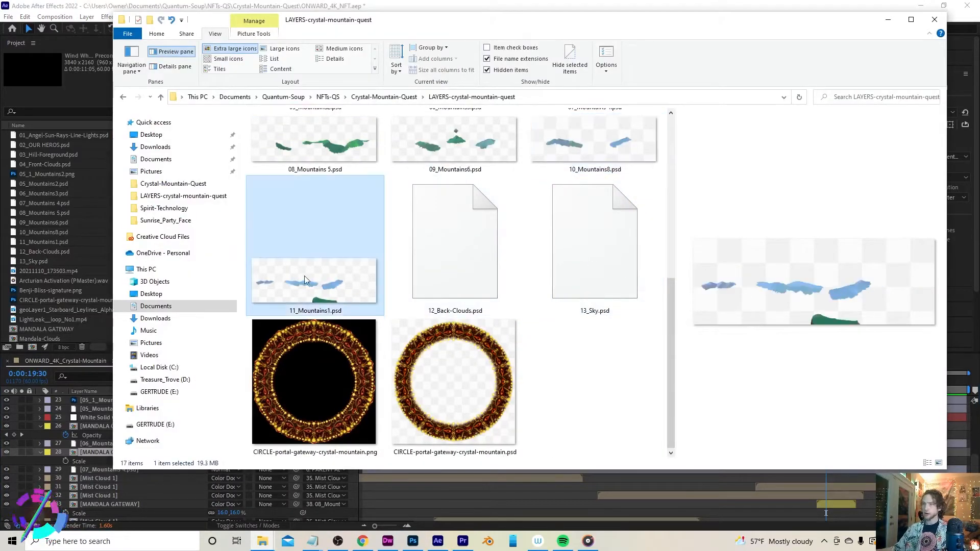
key(alt+Tab)
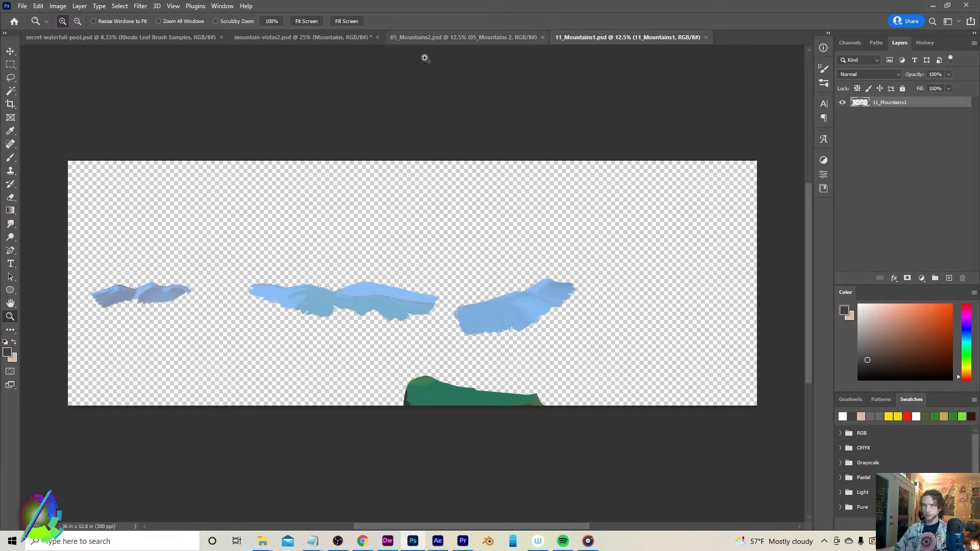
Open 05_1_Mountains2.psd from the LAYERS-crystal-mountain-quest folder in Photoshop
mouse_move(262, 540)
click(241, 482)
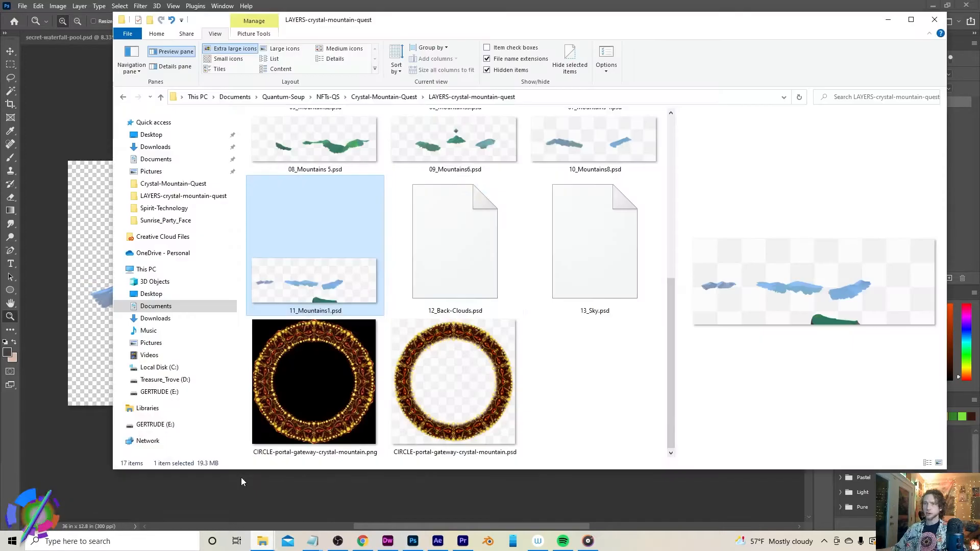
scroll(459, 307, up, 3)
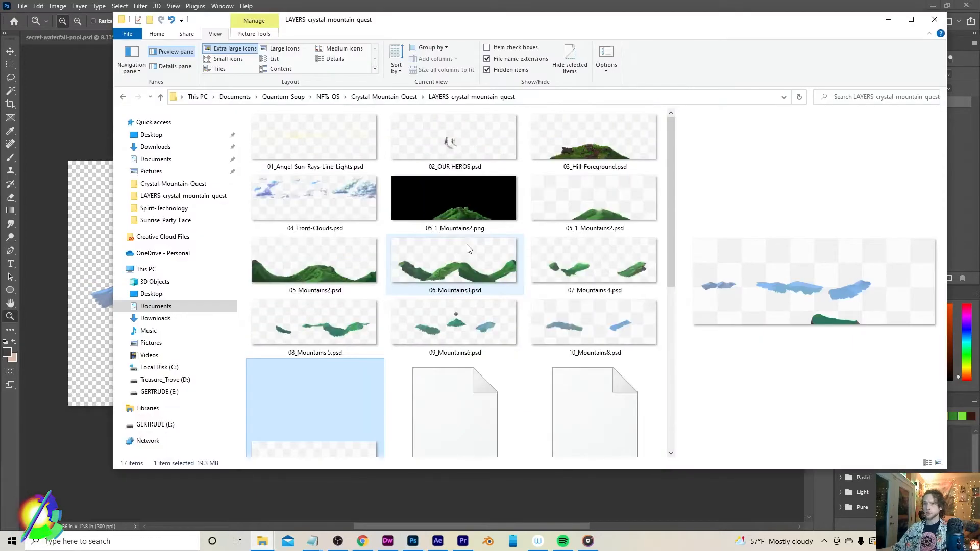
double_click(610, 210)
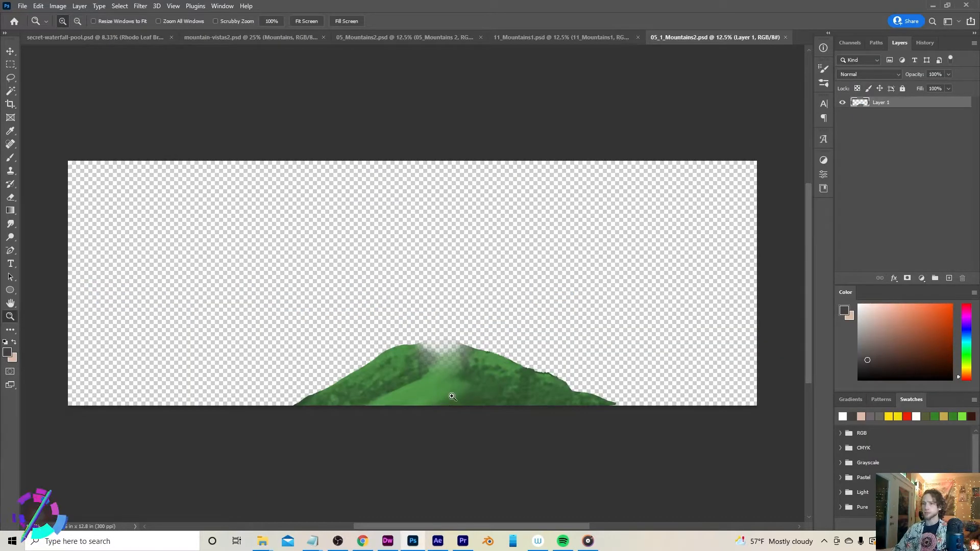
click(452, 396)
click(451, 395)
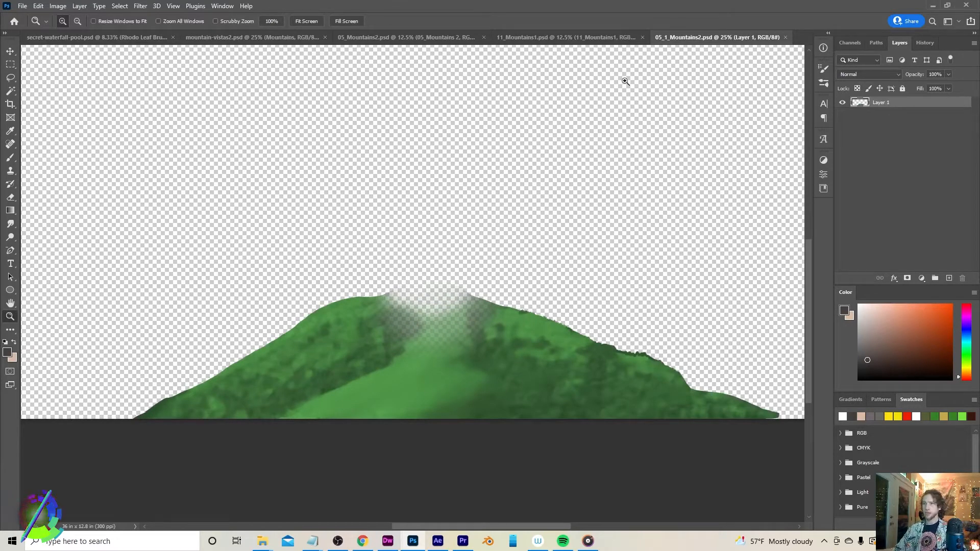
Close the 05_1_Mountains2.psd and 11_Mountains1.psd documents and switch to 05_Mountains2.psd
click(785, 38)
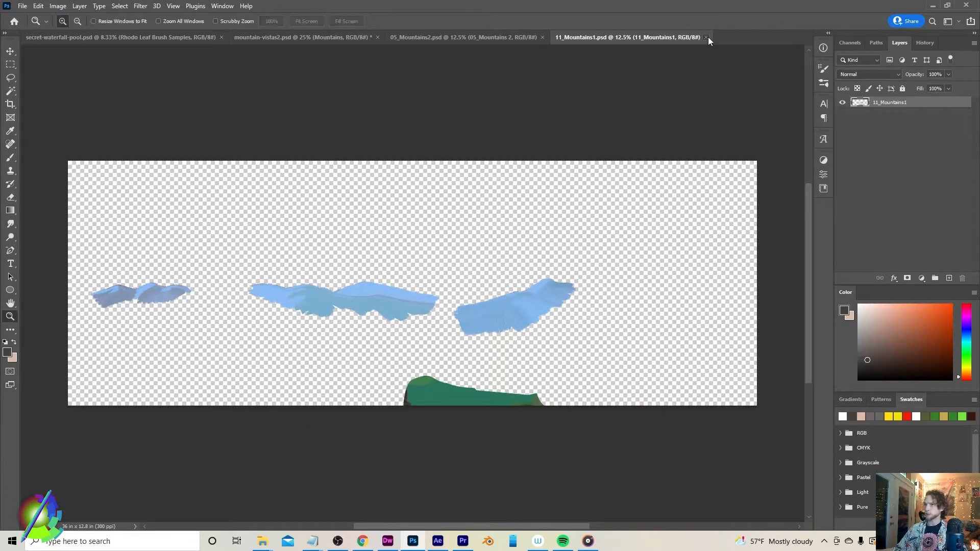
click(705, 38)
click(431, 36)
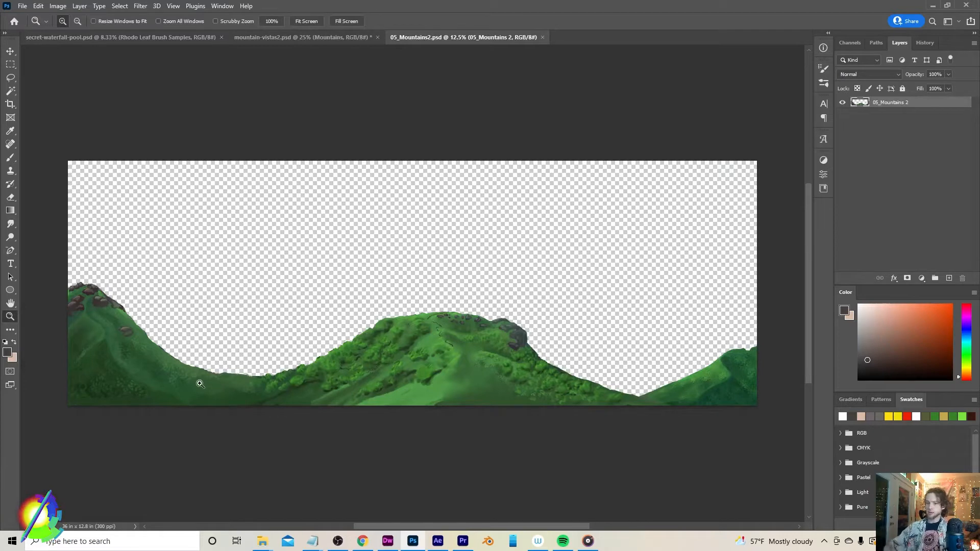
Paint a red spiral in the sky of 05_Mountains2.psd with the Cartoon Scales concept brush and save the file
key(b)
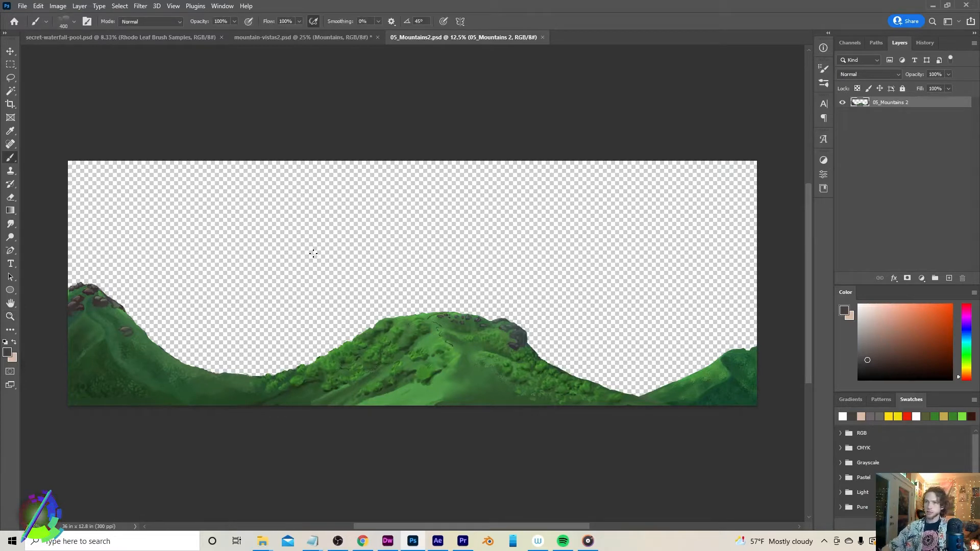
right_click(320, 244)
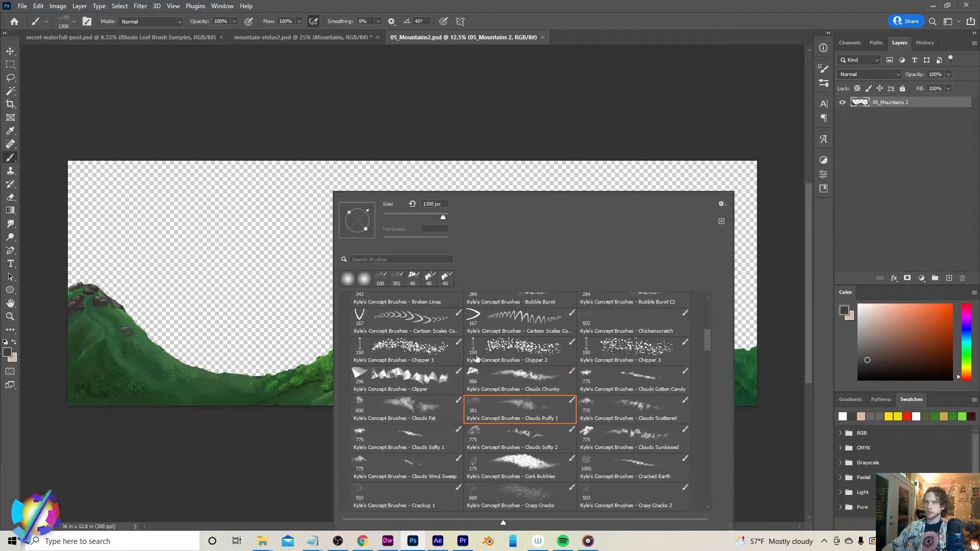
click(398, 324)
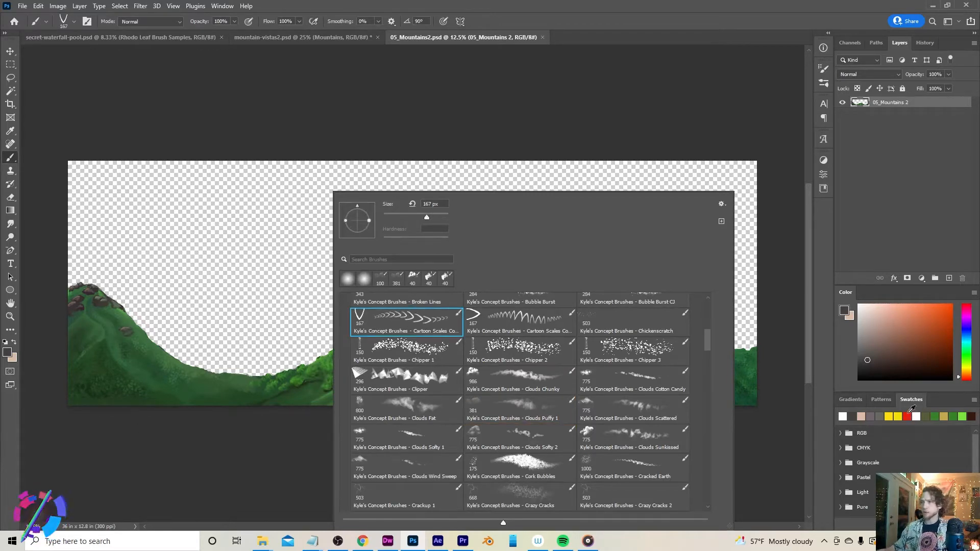
click(909, 415)
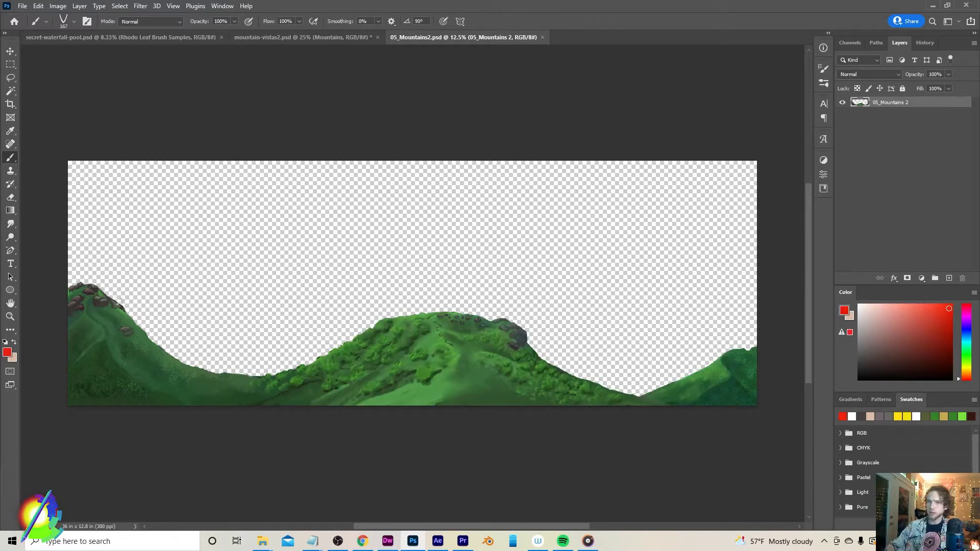
mouse_move(172, 193)
mouse_down()
mouse_move(134, 224)
mouse_move(162, 298)
mouse_move(208, 238)
mouse_move(168, 223)
mouse_move(156, 277)
mouse_move(185, 255)
mouse_move(165, 246)
mouse_up()
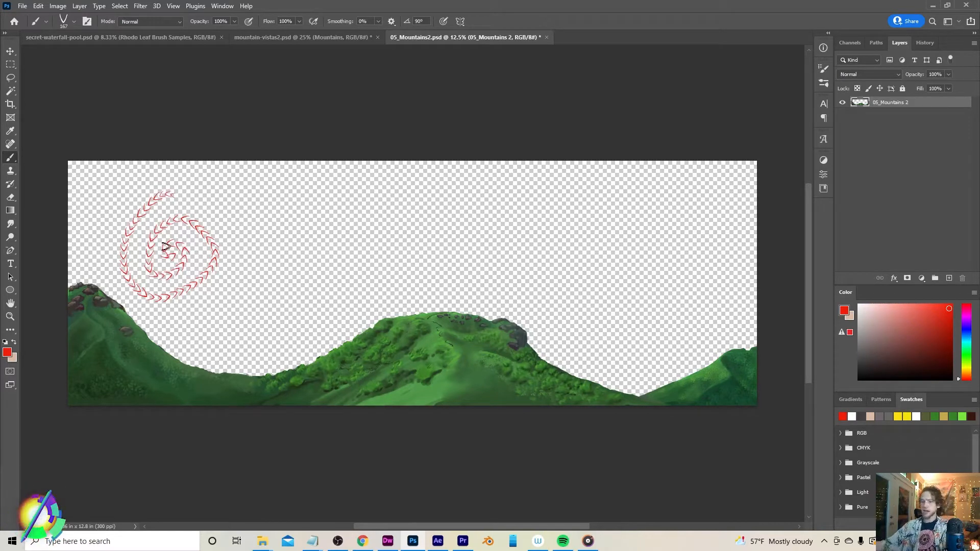
key(ctrl+s)
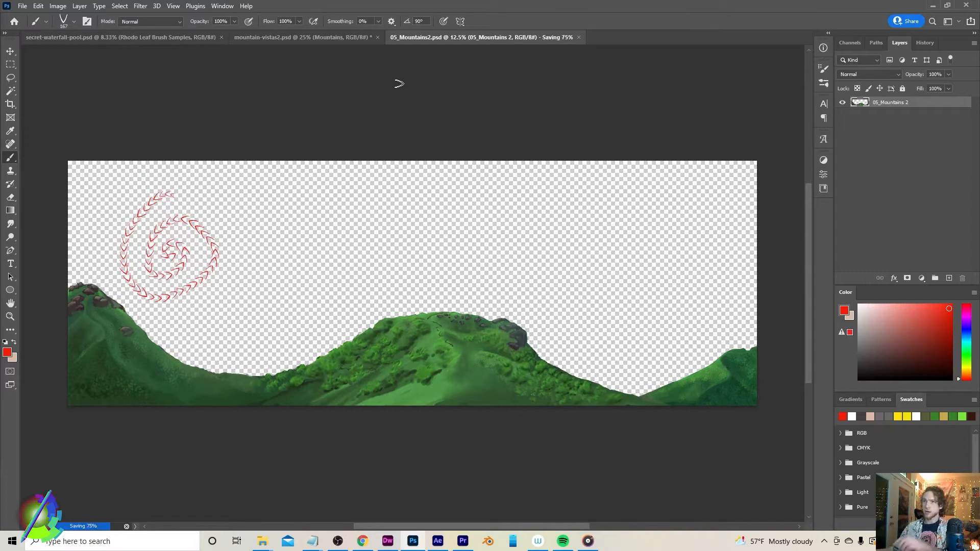
Switch to After Effects and scrub to about 22 seconds to view the updated mountain layer in the composition
click(438, 543)
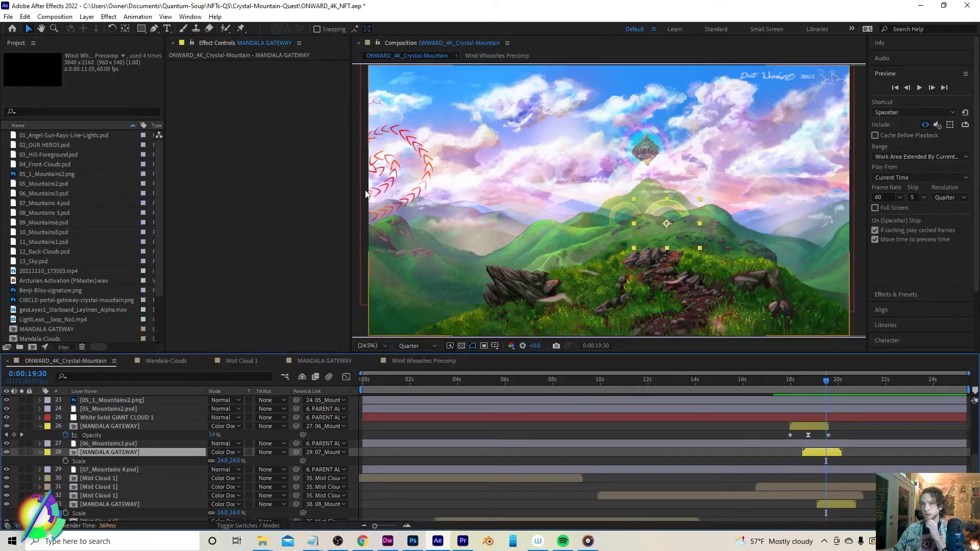
click(774, 380)
drag(788, 387, 903, 386)
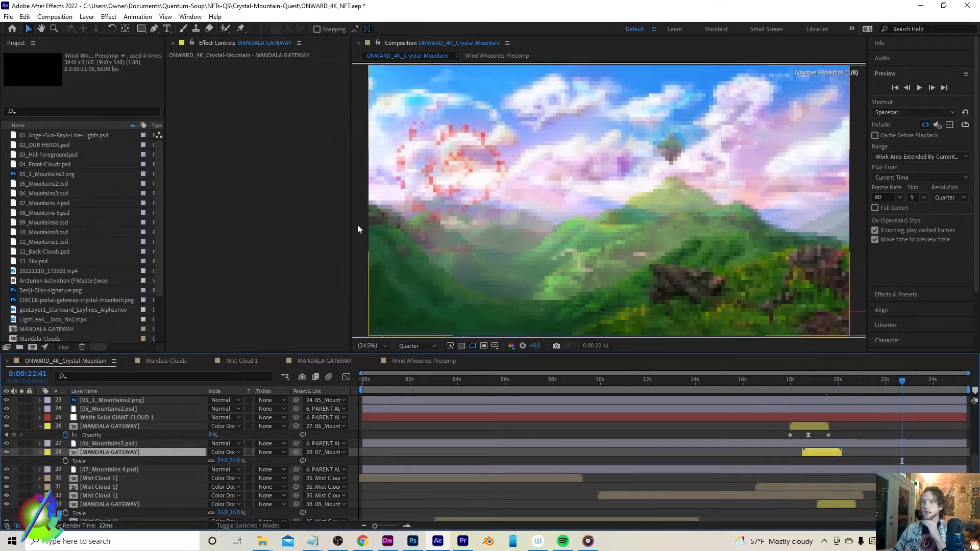
Return to Photoshop, paint another red scale stroke over the lower-left hill of 05_Mountains2.psd, and save
click(412, 542)
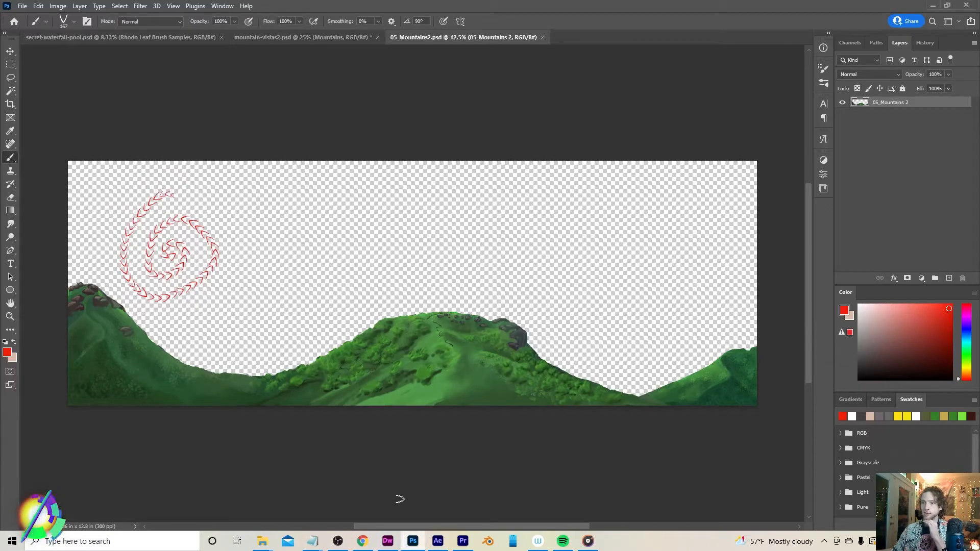
click(440, 543)
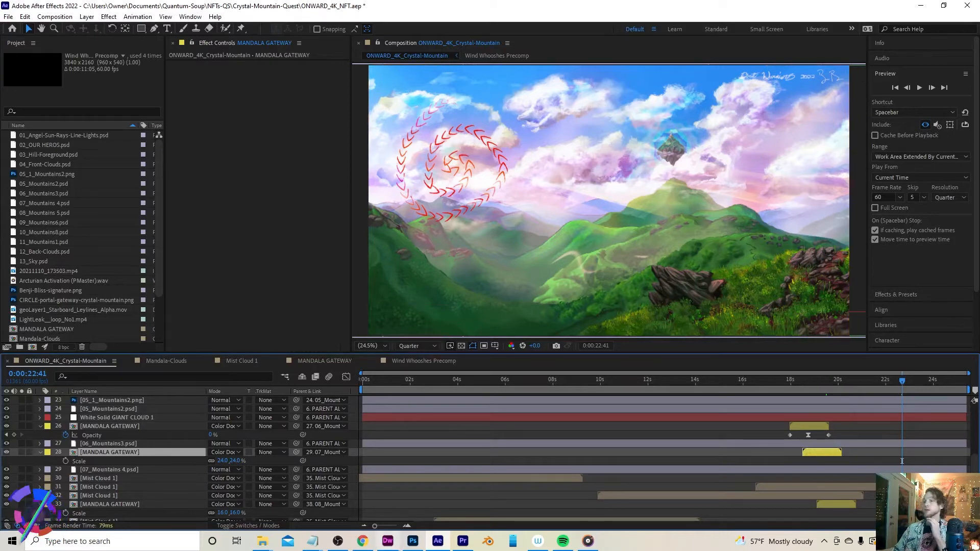
click(413, 541)
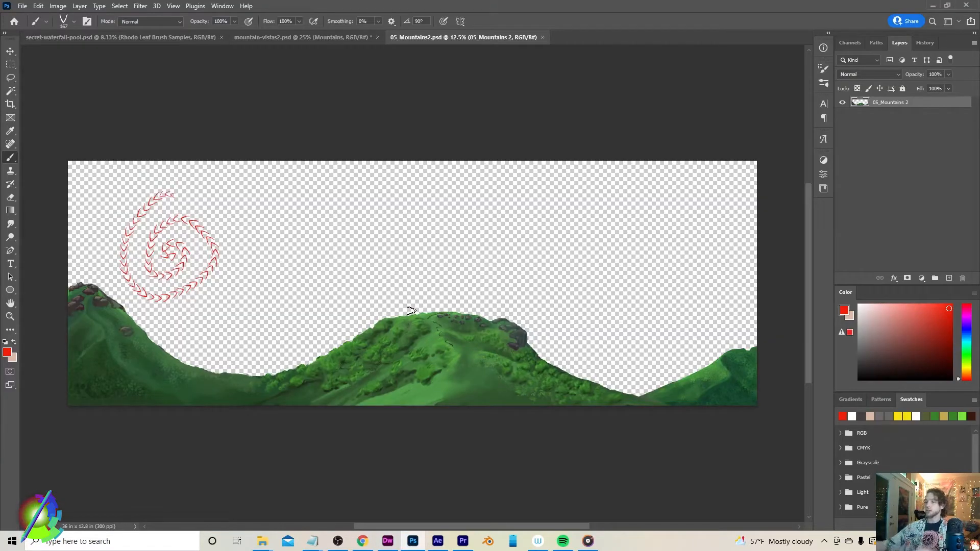
mouse_move(129, 344)
mouse_down()
mouse_move(117, 374)
mouse_move(175, 396)
mouse_move(241, 381)
mouse_up()
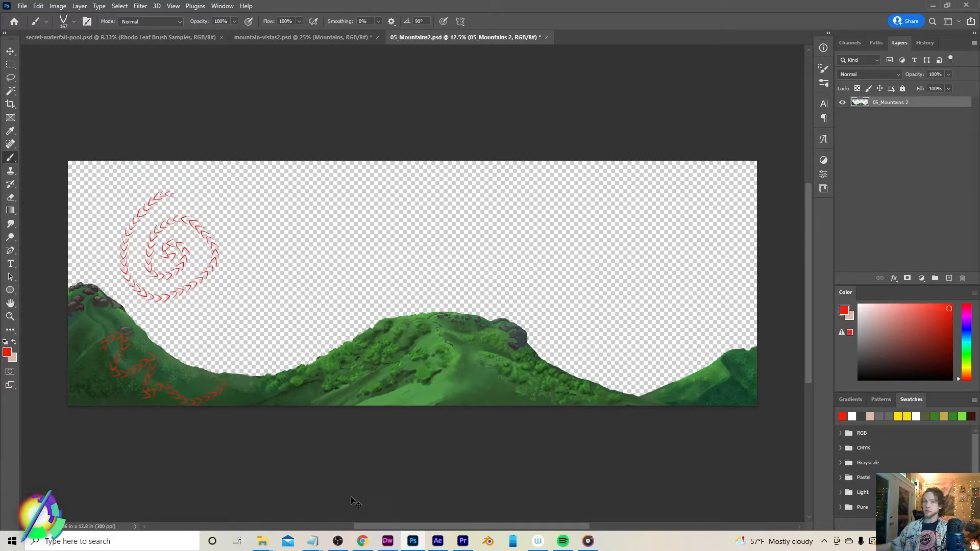
key(ctrl+s)
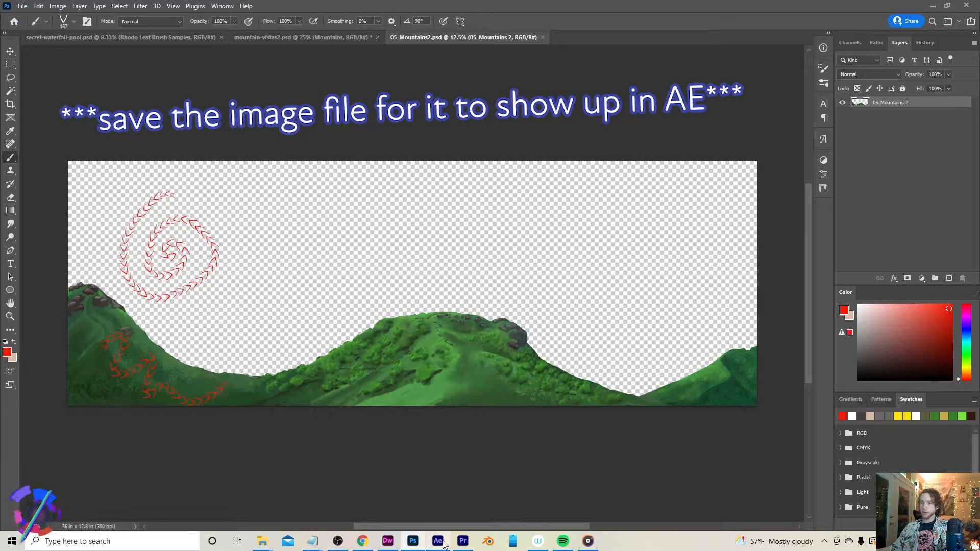
Switch to After Effects and reload the 05_1_Mountains2 footage item in the project
click(436, 542)
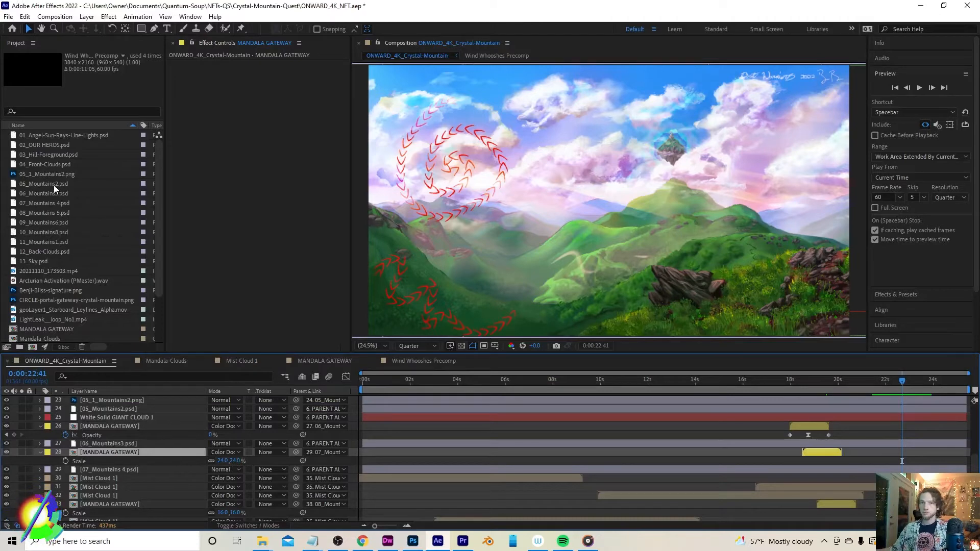
right_click(57, 172)
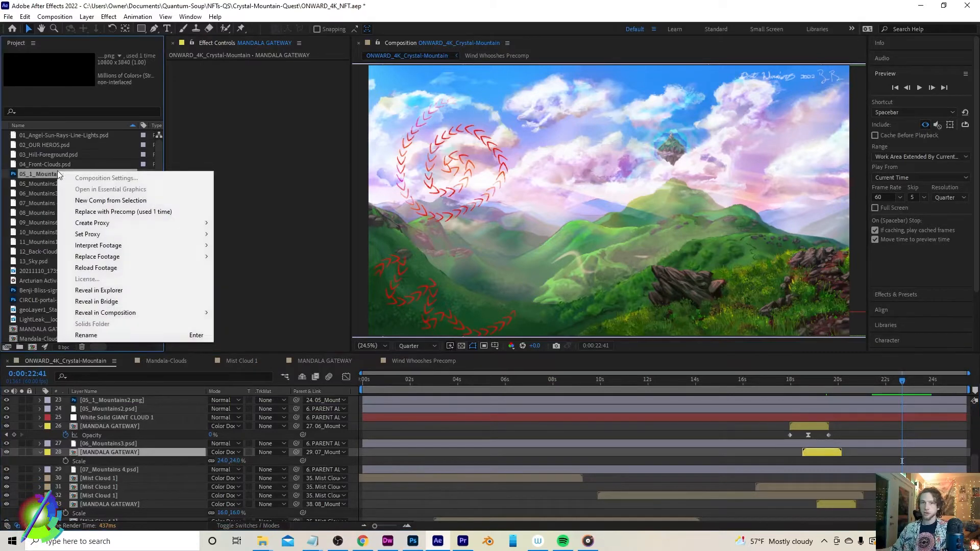
click(93, 268)
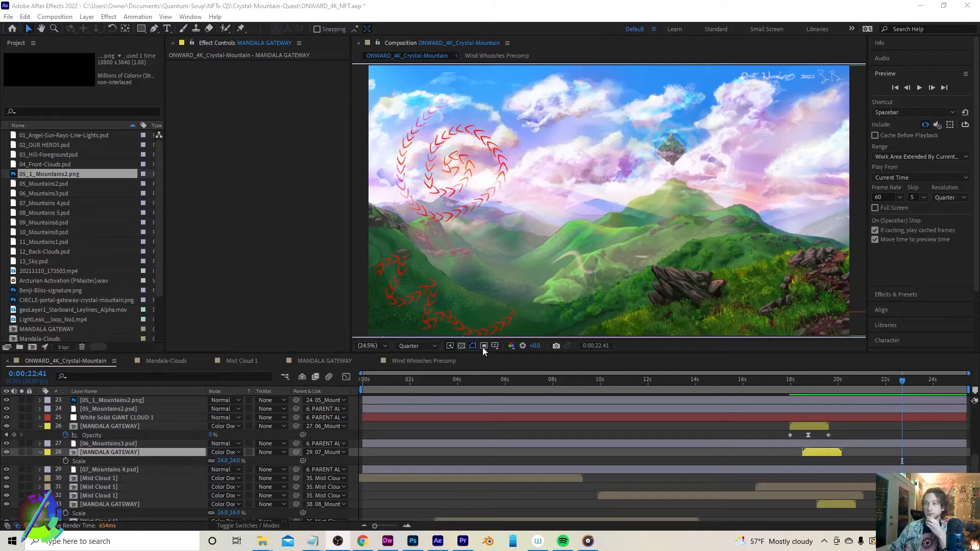
Browse the composition's layer stack down to the Mist Cloud 1 layers
click(760, 432)
scroll(750, 423, down, 2)
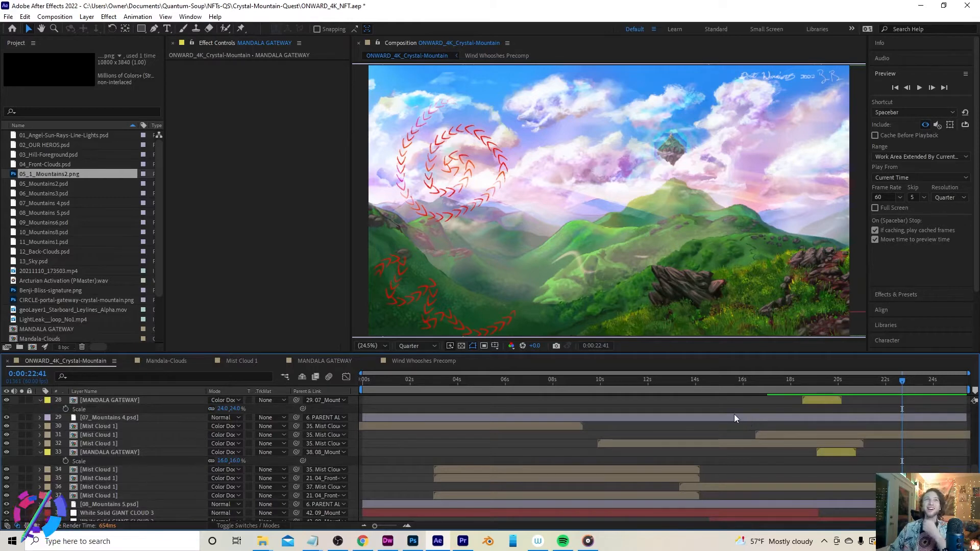
scroll(755, 428, down, 1)
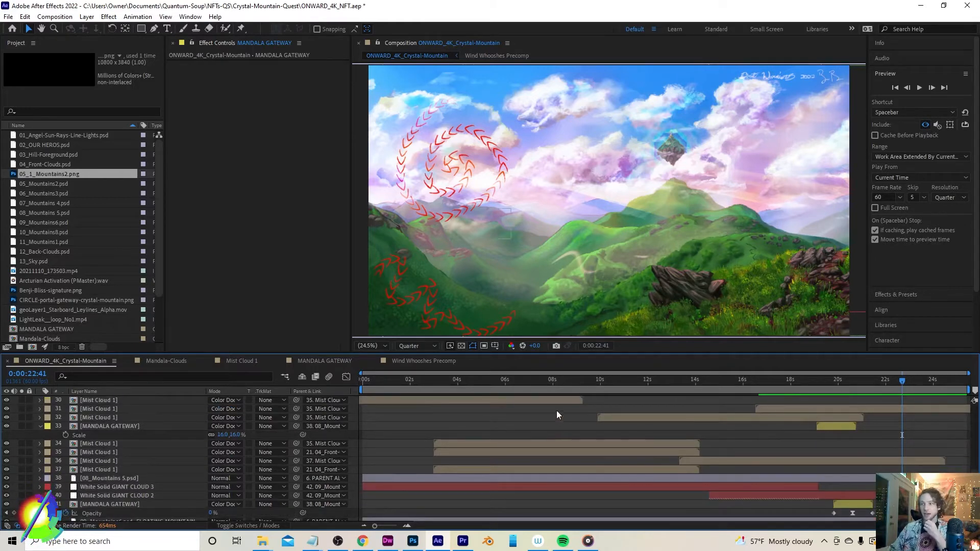
click(121, 400)
scroll(491, 464, up, 1)
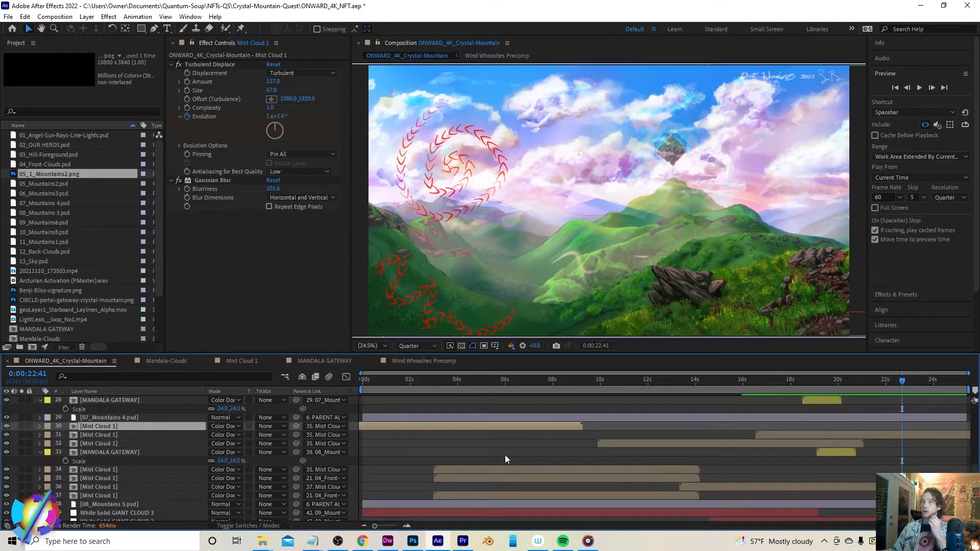
Return to Photoshop, undo the red scale painting on 05_Mountains2.psd, and save the file
click(413, 541)
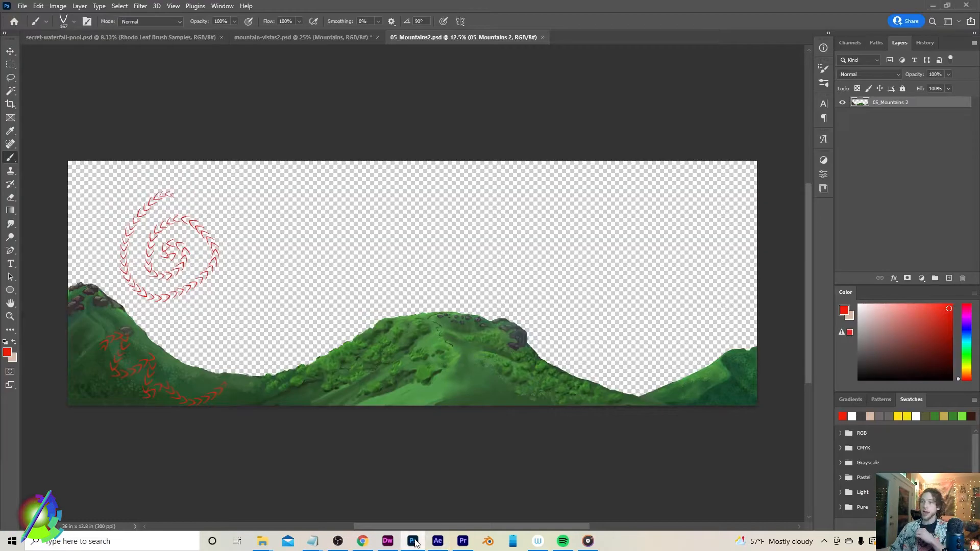
key(ctrl+z)
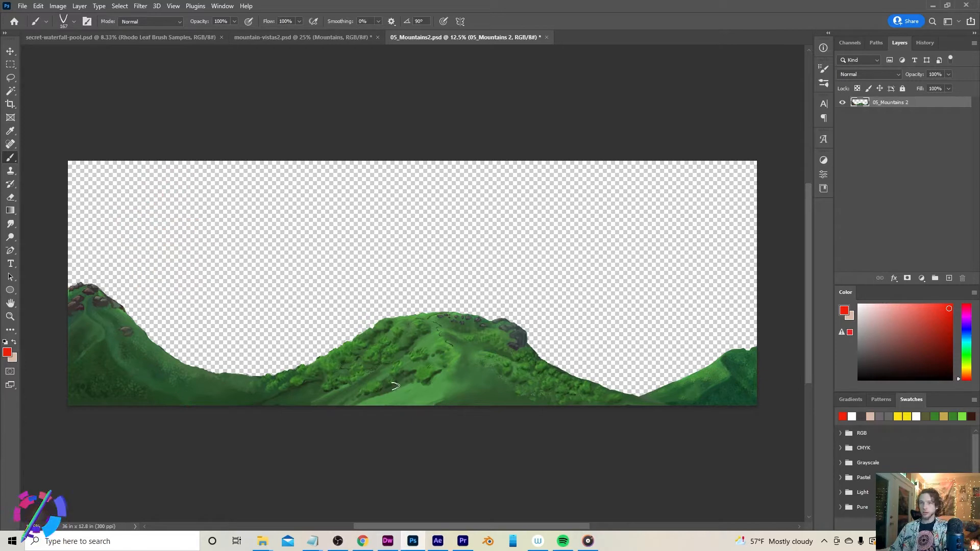
key(ctrl+s)
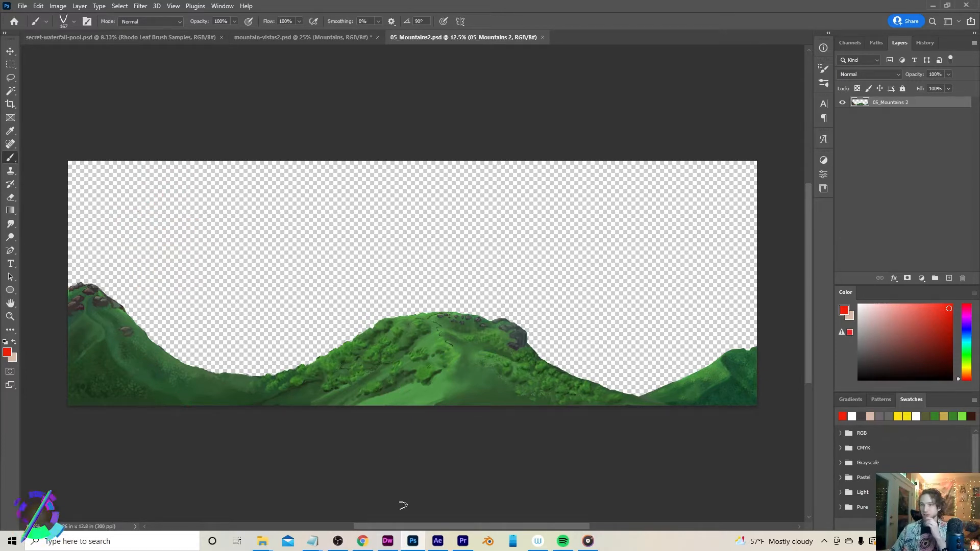
Switch to After Effects and scrub the timeline between about 10 and 5 seconds to check the updated mountains
click(438, 541)
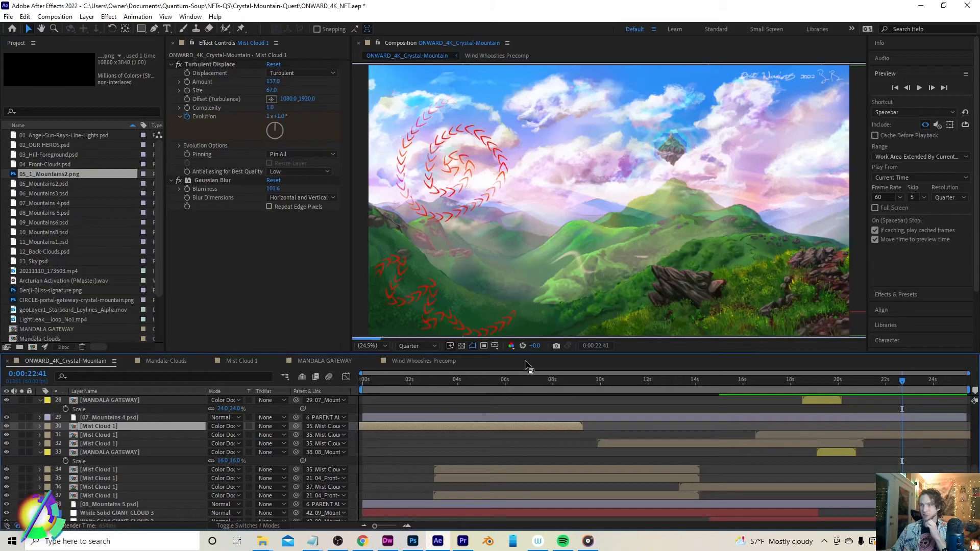
click(603, 380)
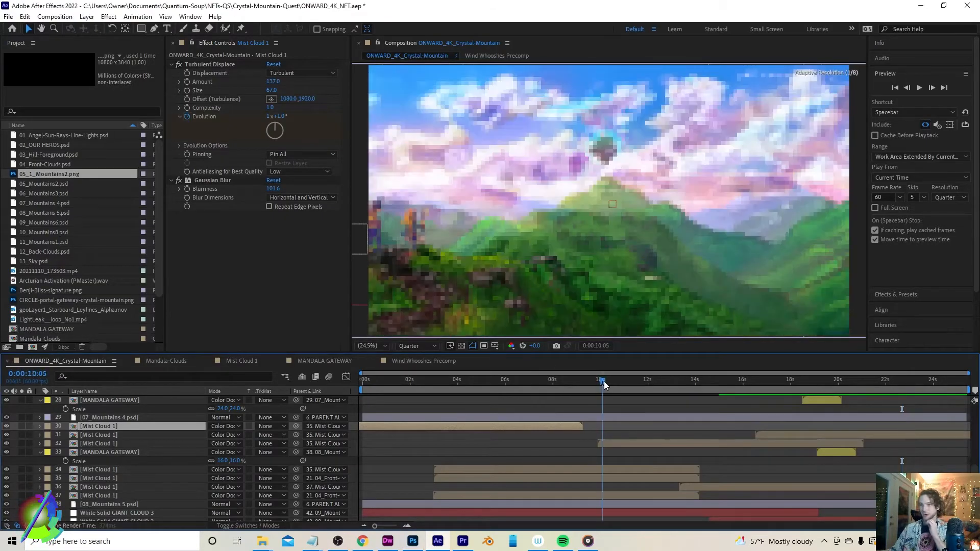
click(784, 434)
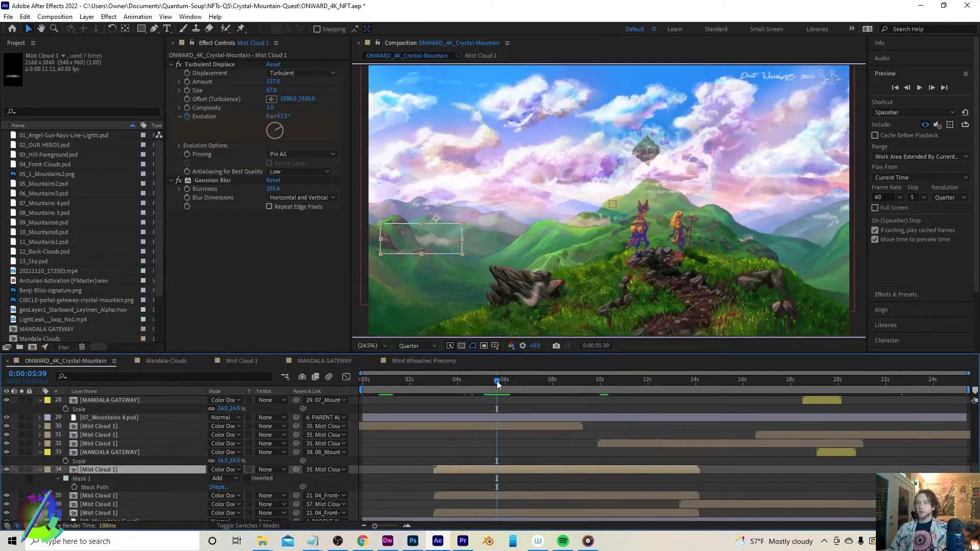
mouse_move(496, 381)
mouse_down()
mouse_move(513, 386)
mouse_move(483, 389)
mouse_up()
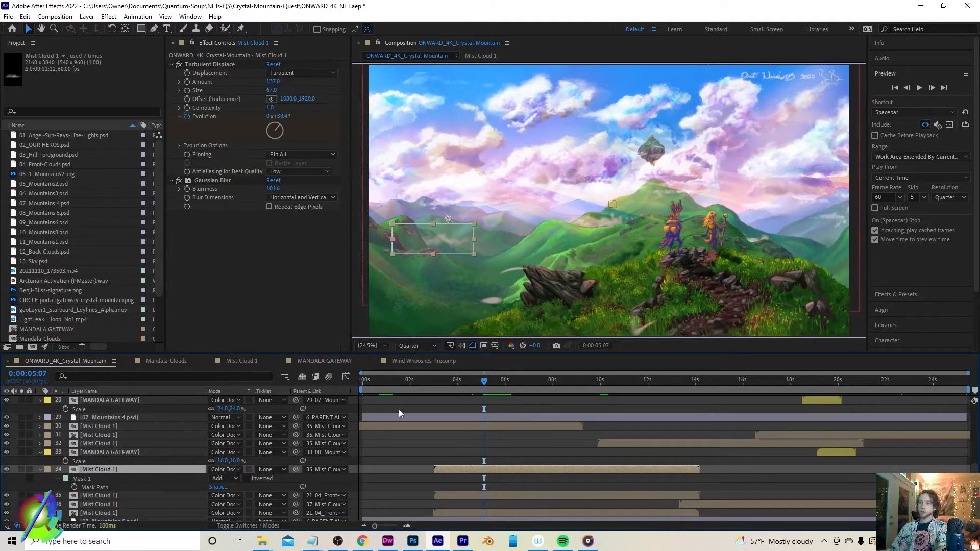
Open the Mist Cloud 1 precomp, scrub to about 5 seconds, and select its top White Solid 1 layer
click(240, 360)
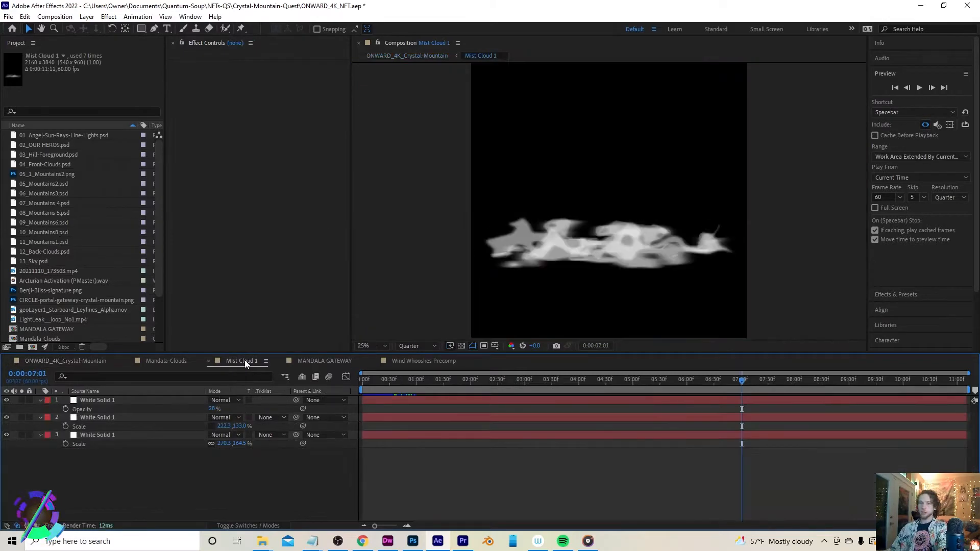
drag(429, 377, 647, 388)
click(116, 399)
click(85, 400)
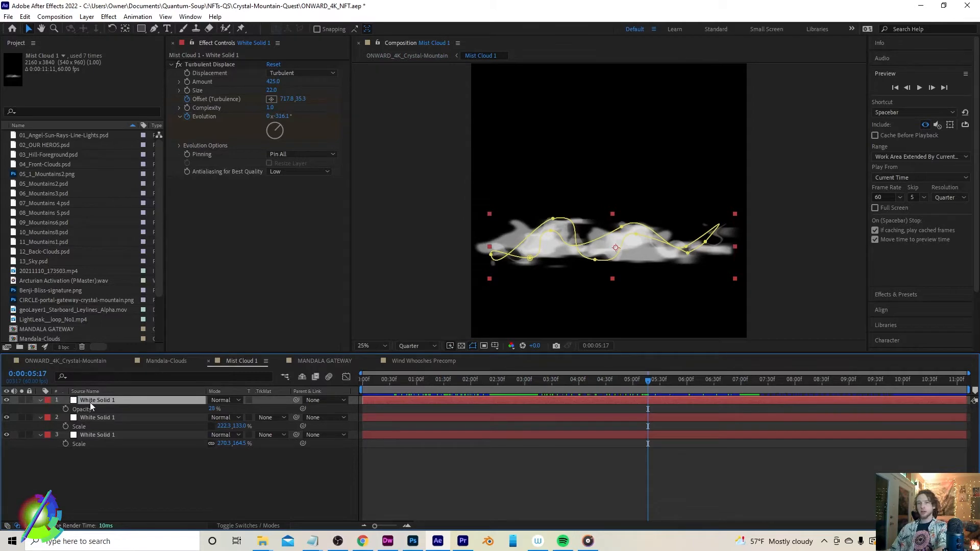
click(109, 17)
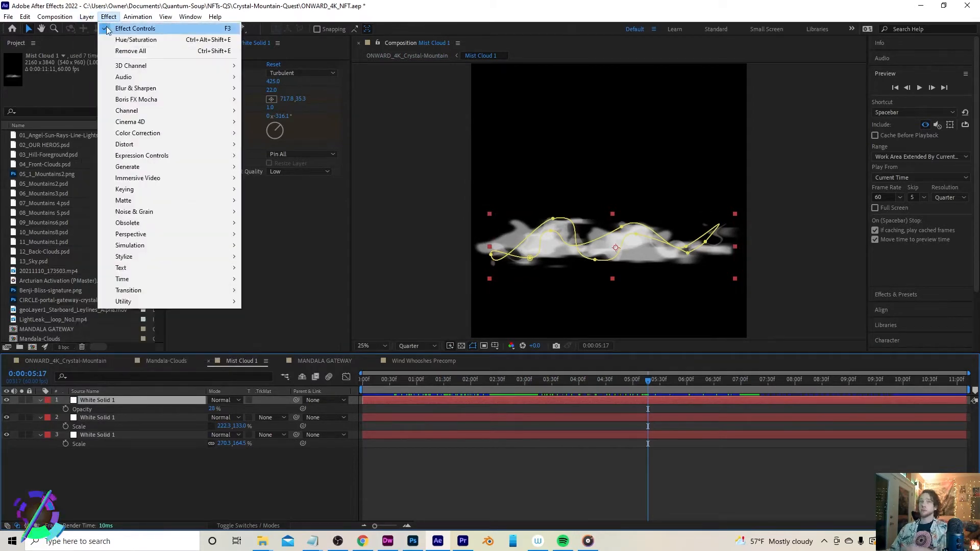
mouse_move(87, 16)
mouse_move(153, 28)
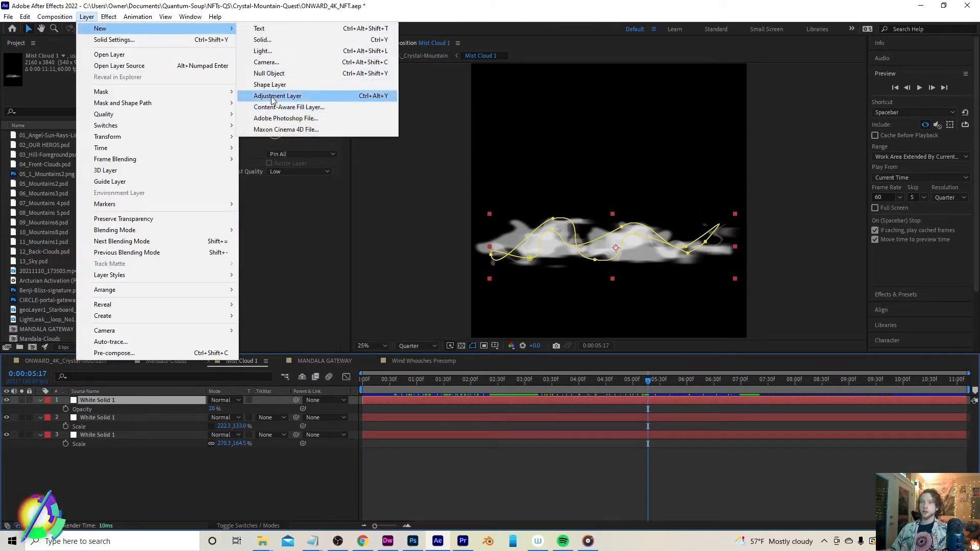
click(270, 39)
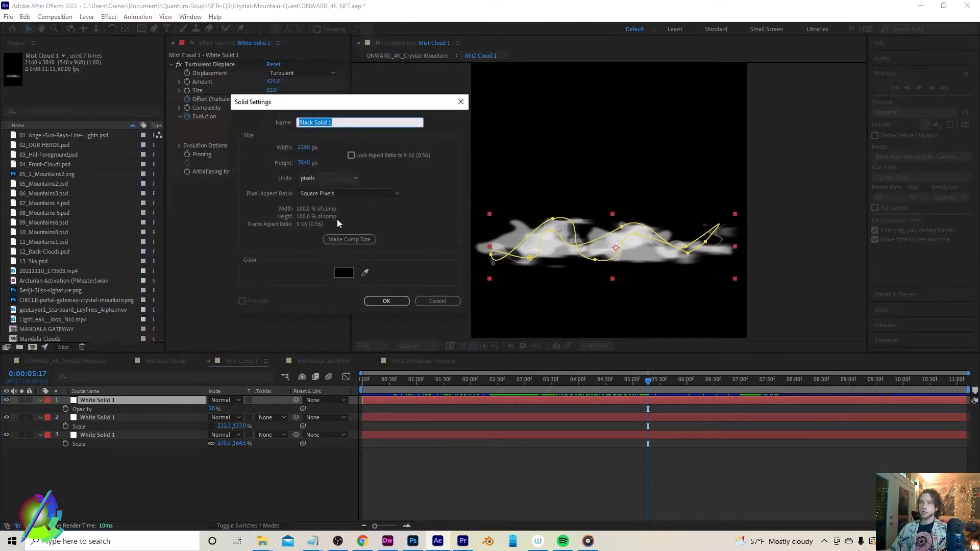
click(343, 272)
text(FFFFFF)
click(384, 143)
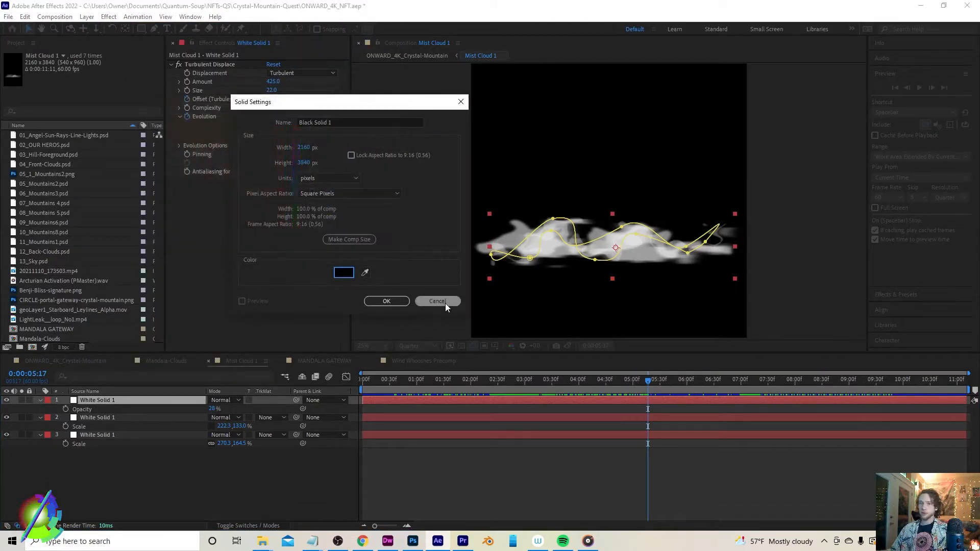
click(445, 302)
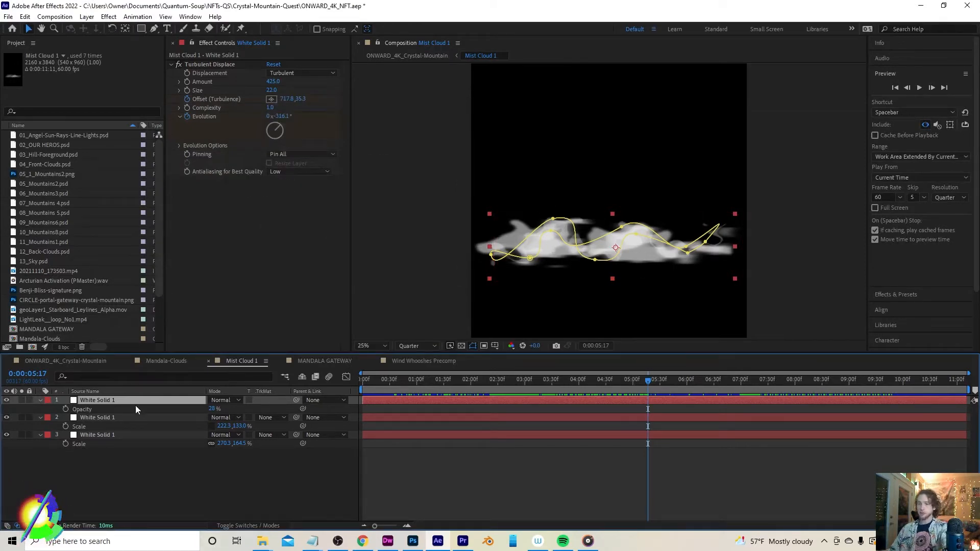
key(m)
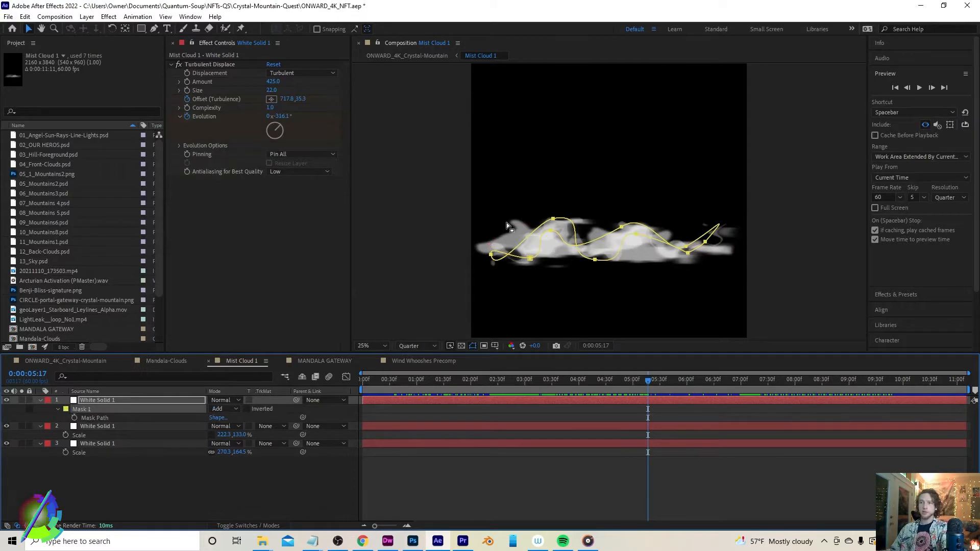
double_click(567, 219)
drag(572, 244, 575, 272)
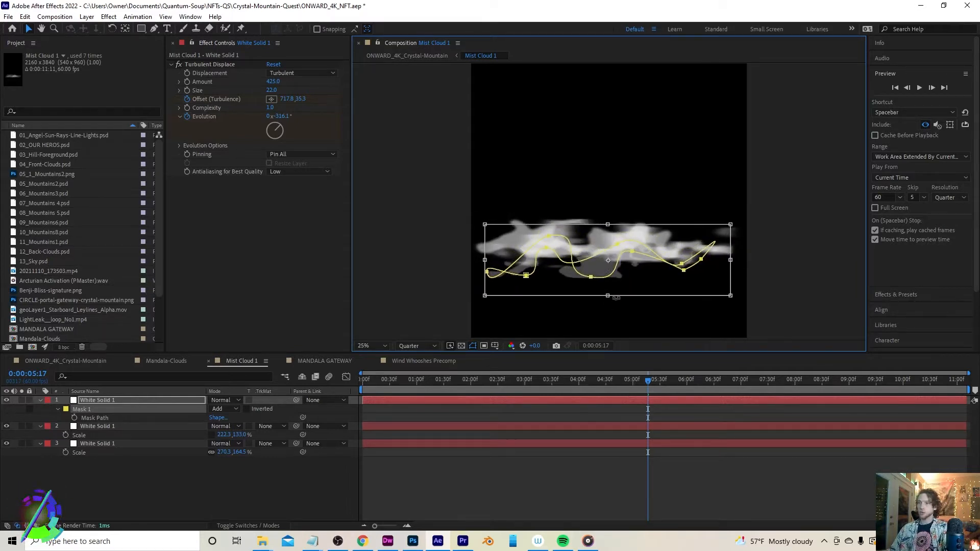
drag(562, 254, 563, 239)
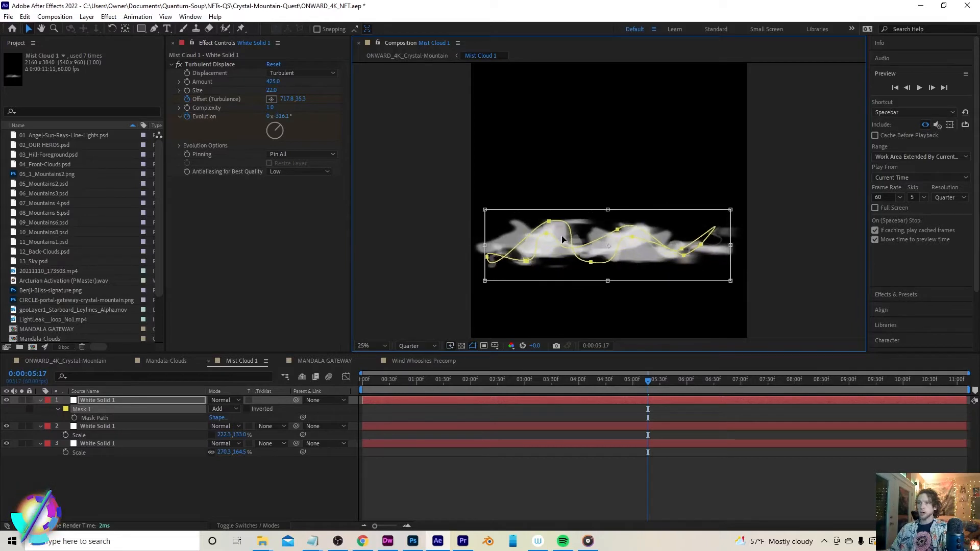
key(ctrl+z)
key(ctrl+z)
key(ctrl+z)
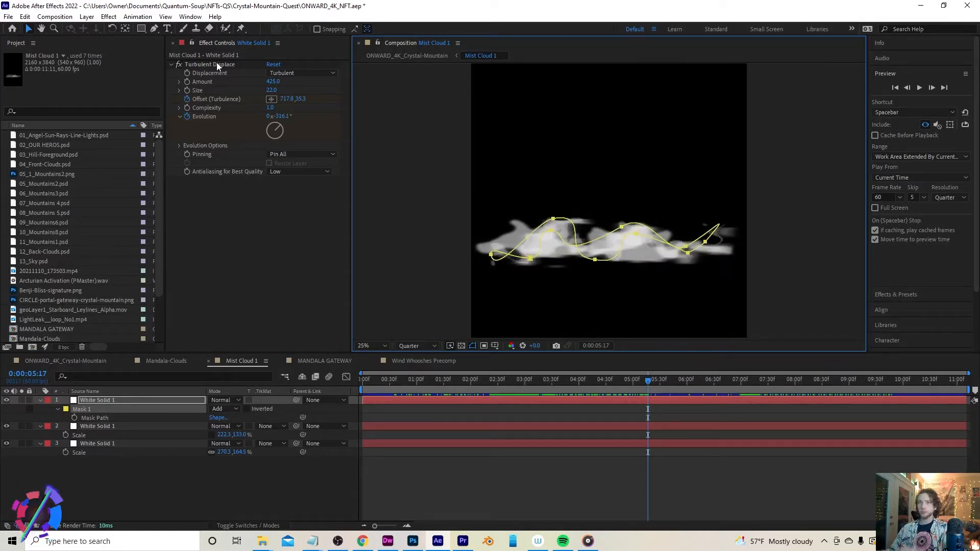
Inspect the Turbulent Displace and Directional Blur effect settings on the White Solid layers
click(217, 64)
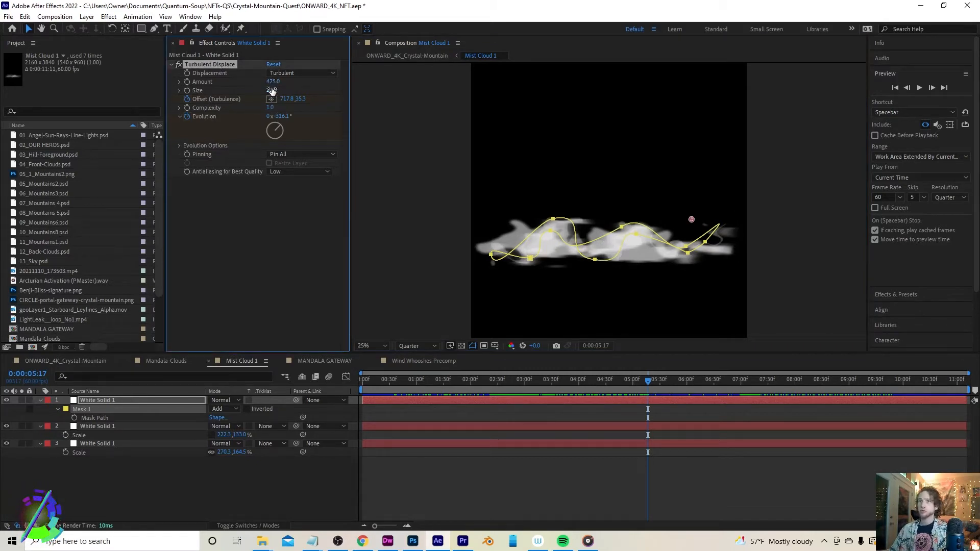
drag(273, 84, 235, 85)
drag(428, 94, 595, 117)
drag(726, 114, 704, 120)
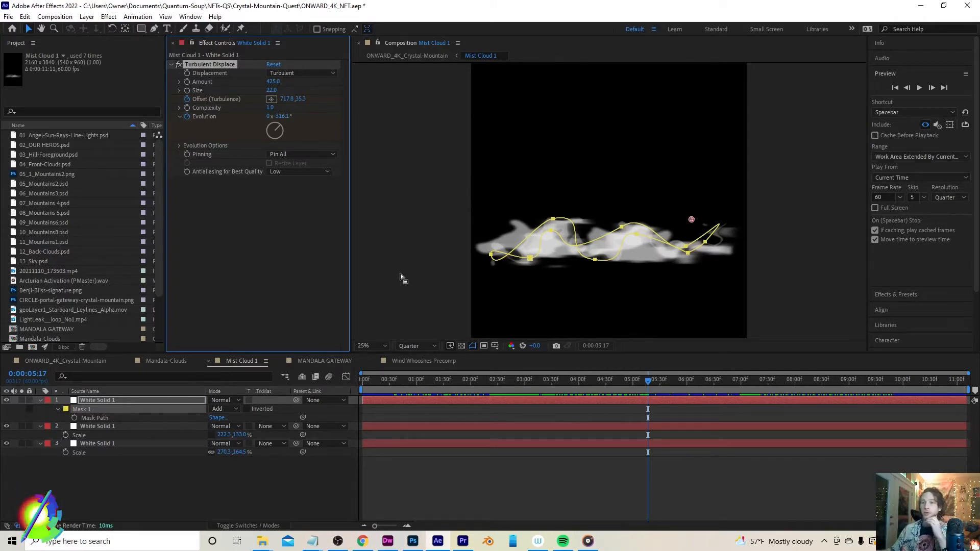
click(143, 428)
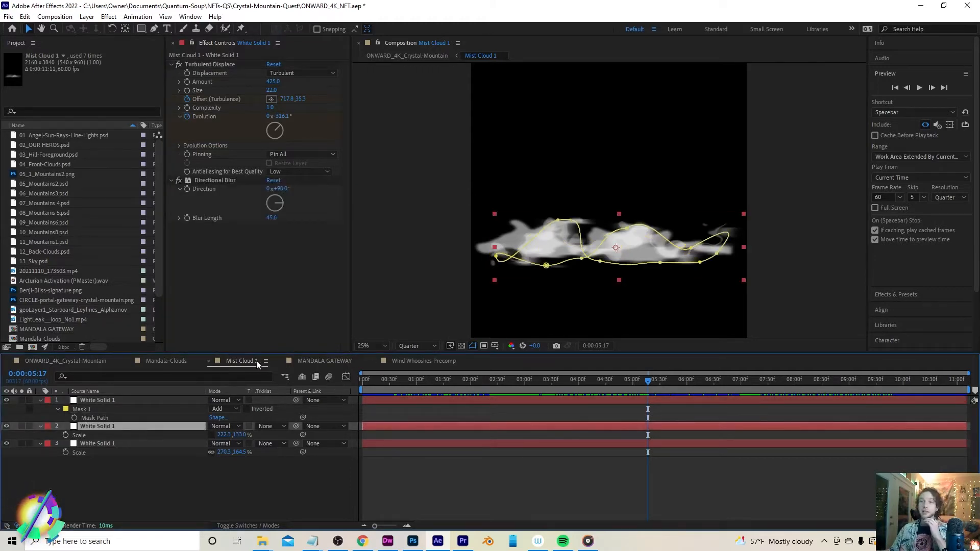
Return to the ONWARD_4K_Crystal-Mountain composition and play it back to preview the mist clouds
click(78, 359)
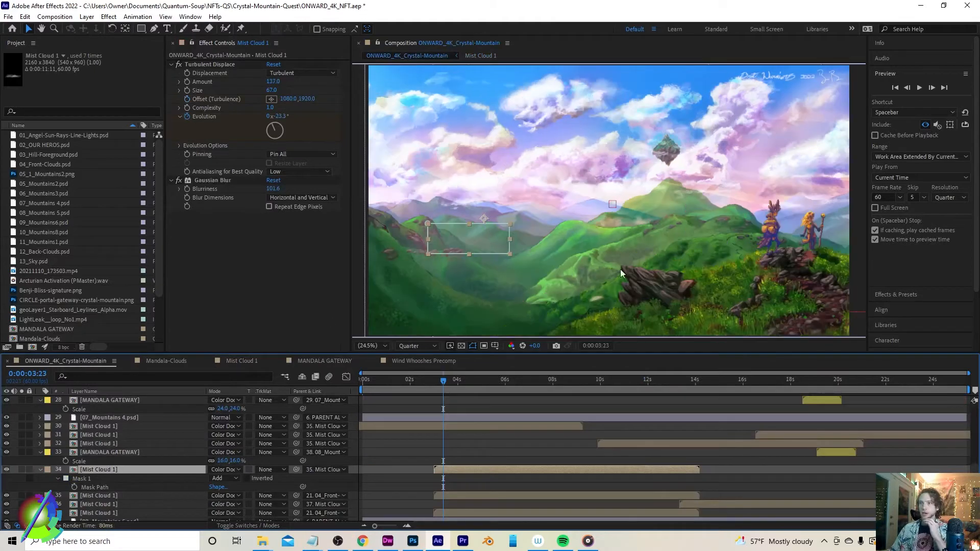
key(space)
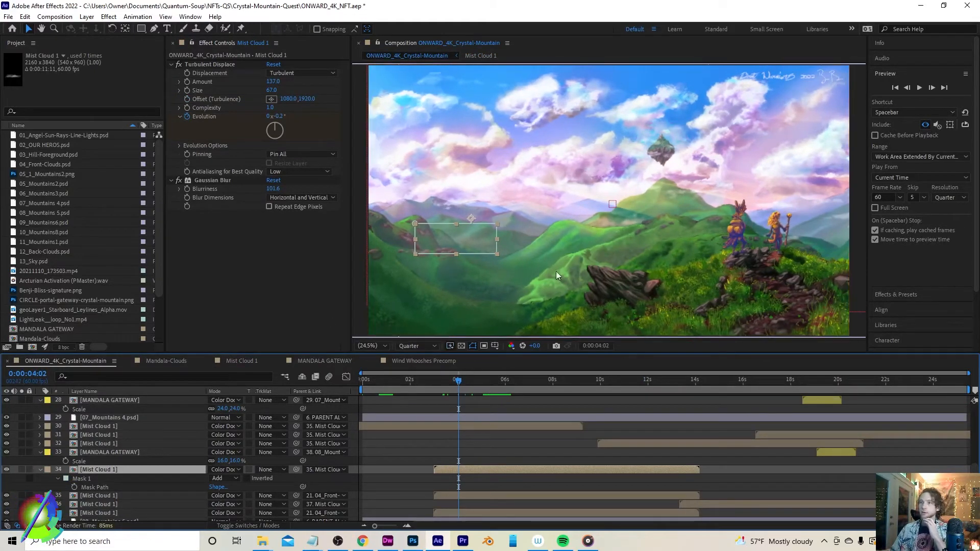
drag(468, 379, 607, 386)
Fit the composition in the viewer and scrub to about 21 seconds to review the scene
scroll(641, 200, up, 1)
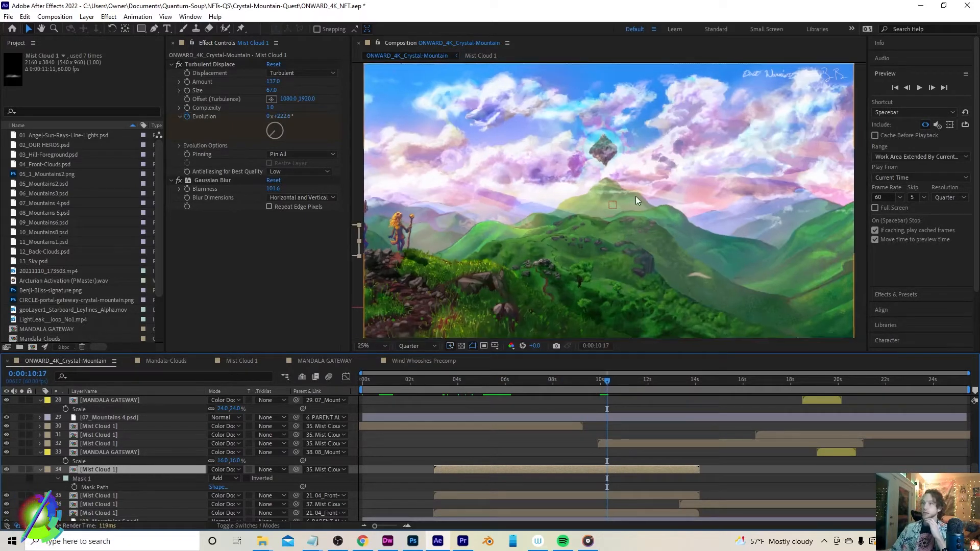
drag(377, 352, 377, 358)
click(378, 353)
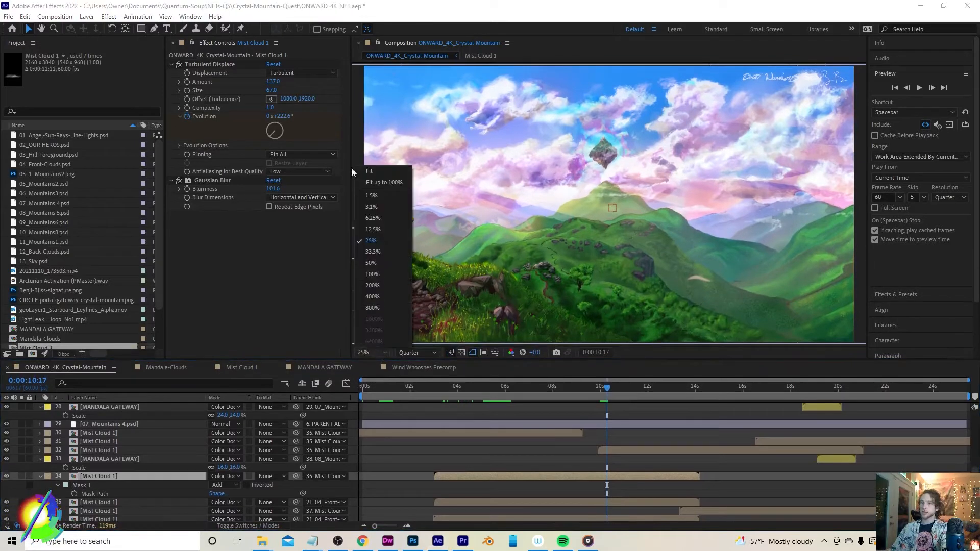
click(387, 170)
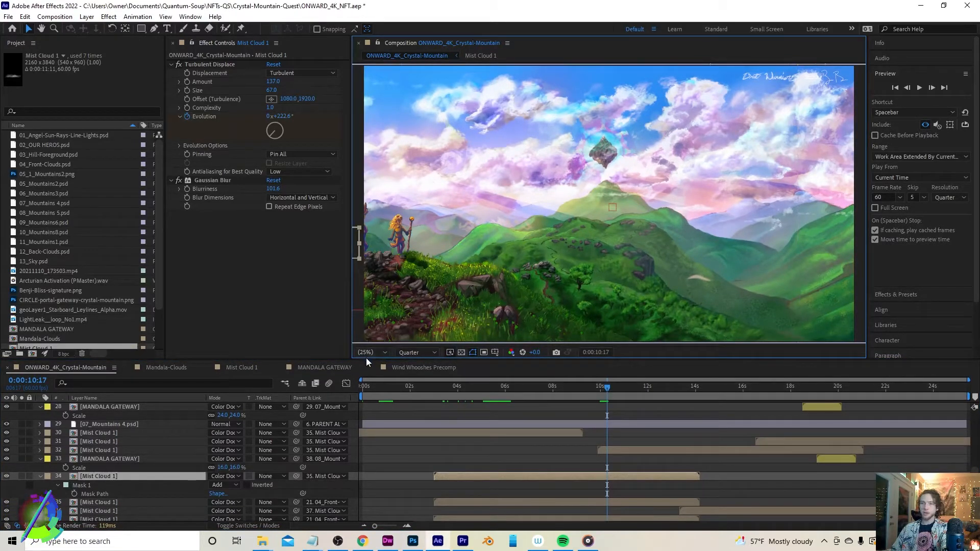
drag(367, 361, 369, 359)
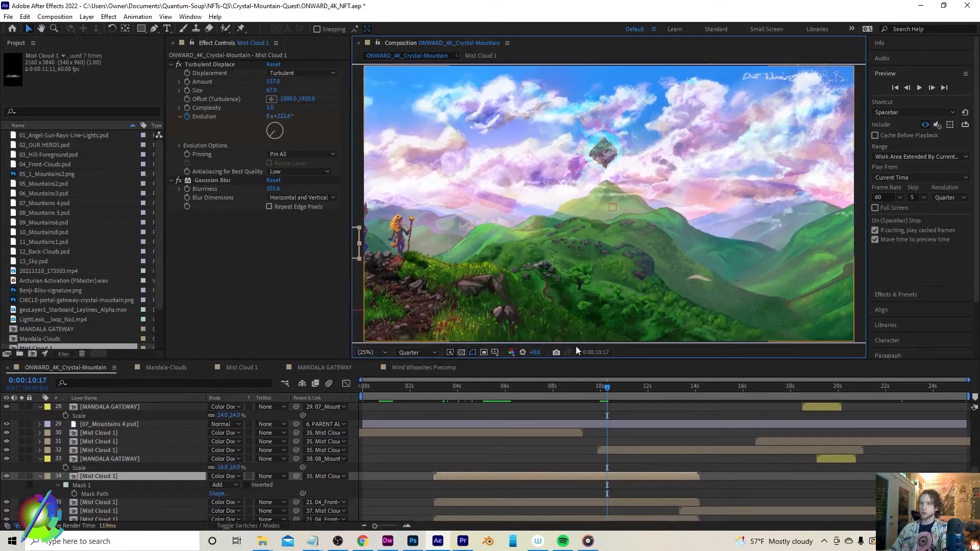
drag(621, 386, 857, 395)
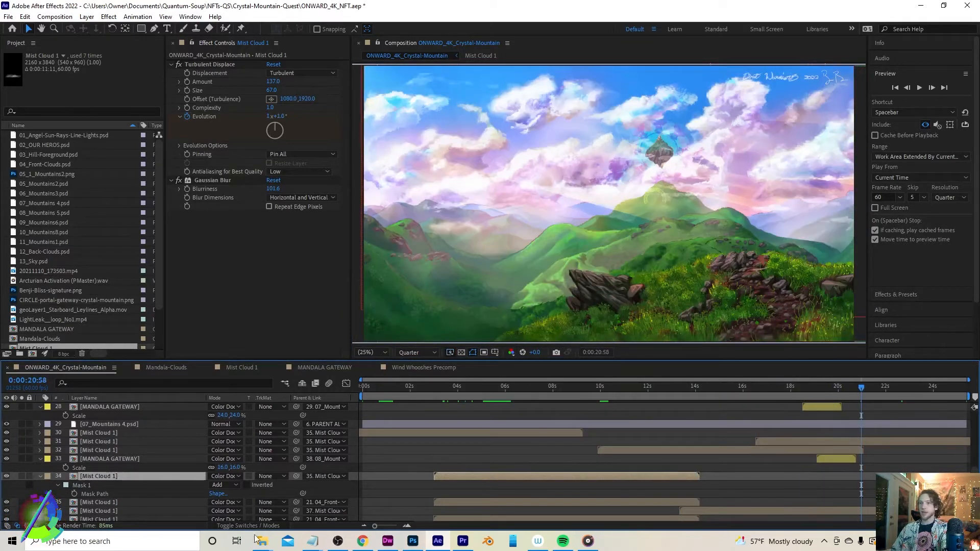
mouse_move(268, 544)
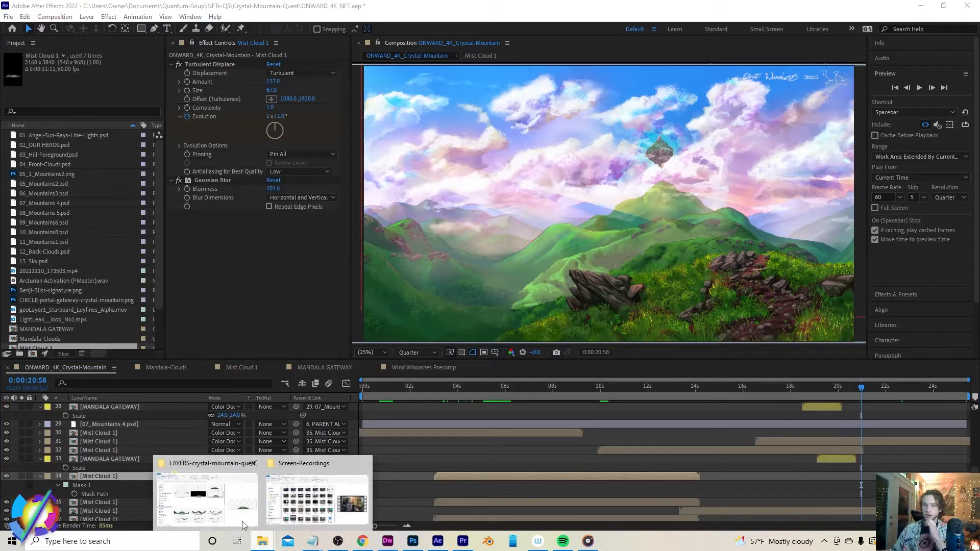
Open 12_Back-Clouds.psd in Photoshop from the LAYERS-crystal-mountain-quest folder
click(206, 497)
scroll(465, 262, down, 5)
click(465, 261)
double_click(465, 262)
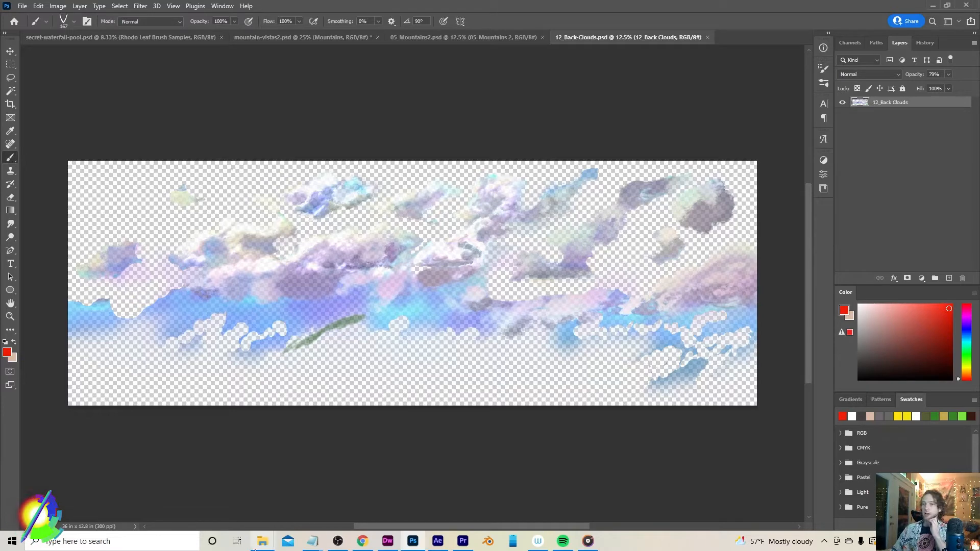
Open 13_Sky.psd in Photoshop from the same layers folder
mouse_move(264, 547)
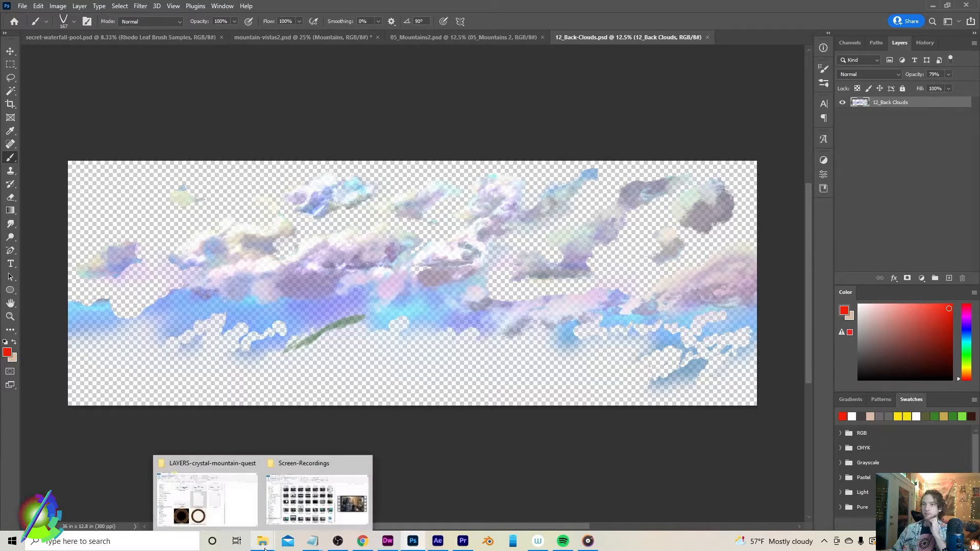
click(206, 497)
double_click(590, 249)
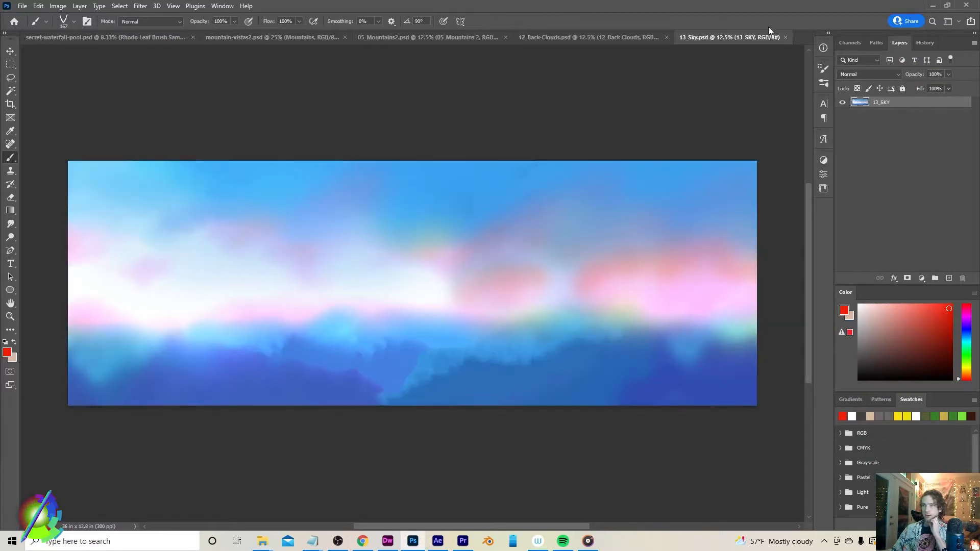
Close the 13_Sky document and open 04_Front-Clouds.psd from the layers folder
click(784, 38)
key(alt+Tab)
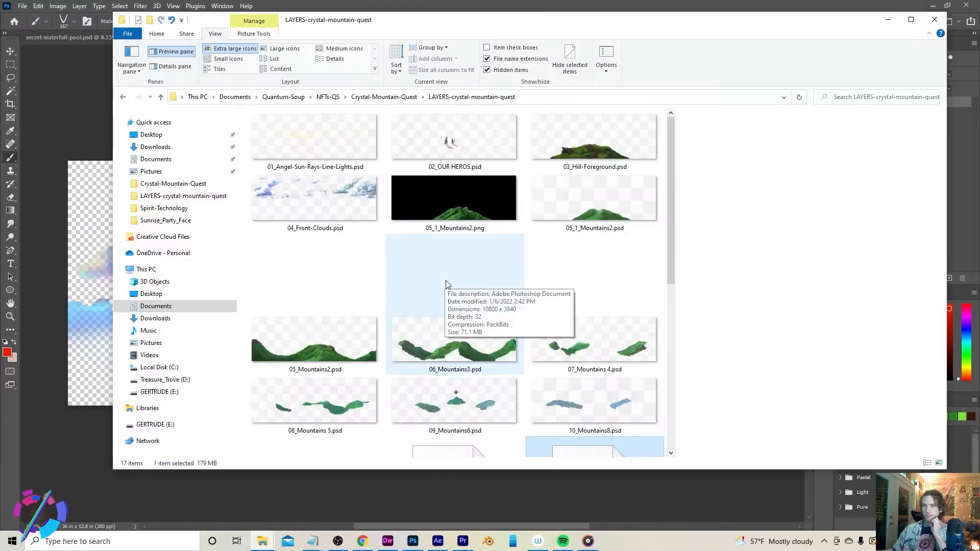
click(328, 193)
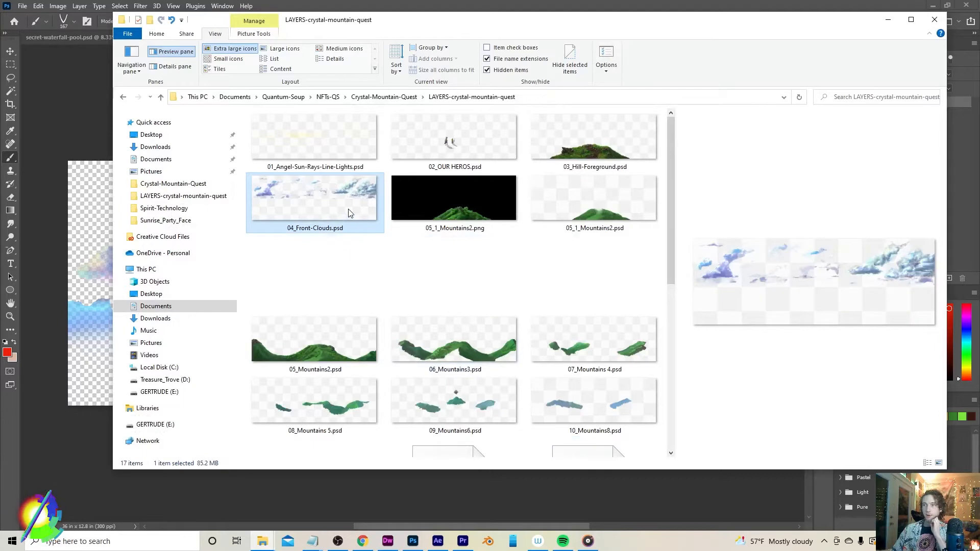
scroll(427, 333, down, 5)
click(433, 306)
scroll(438, 296, up, 5)
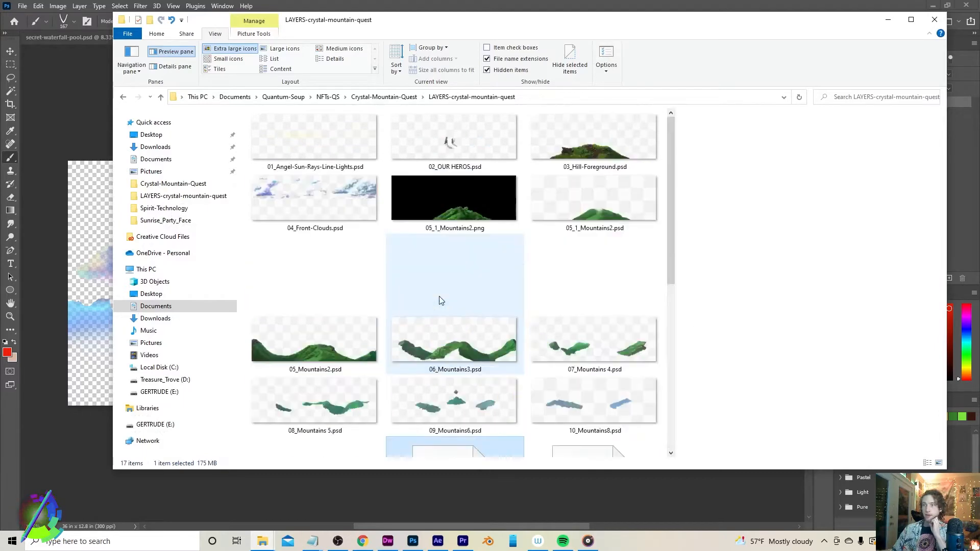
double_click(313, 213)
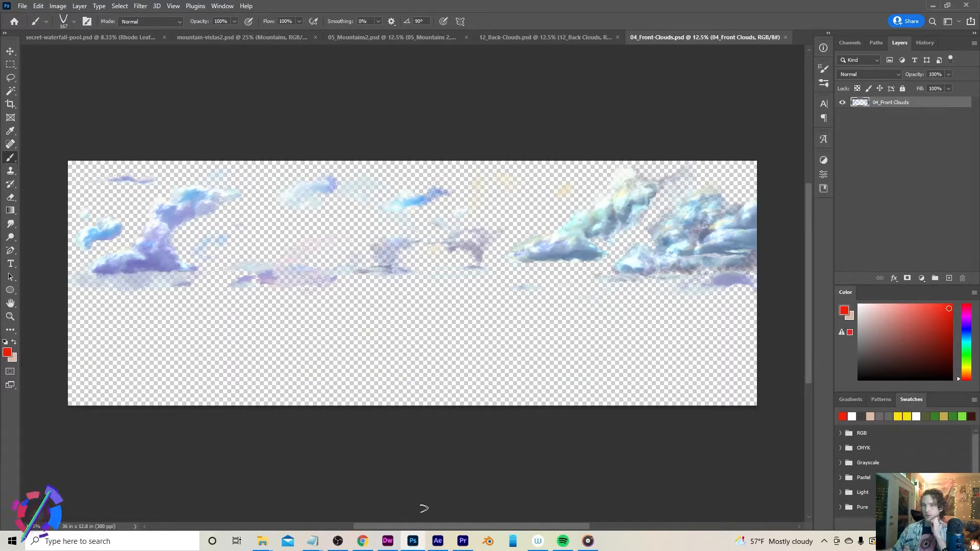
Switch to After Effects and scrub the ONWARD_4K_Crystal-Mountain timeline back to about 7 seconds
click(444, 544)
drag(460, 387, 611, 411)
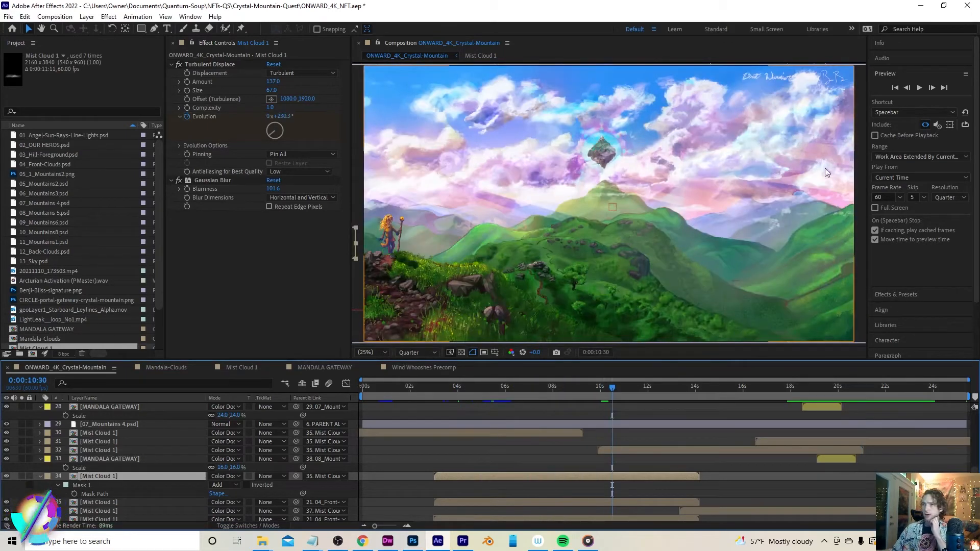
drag(584, 394, 656, 406)
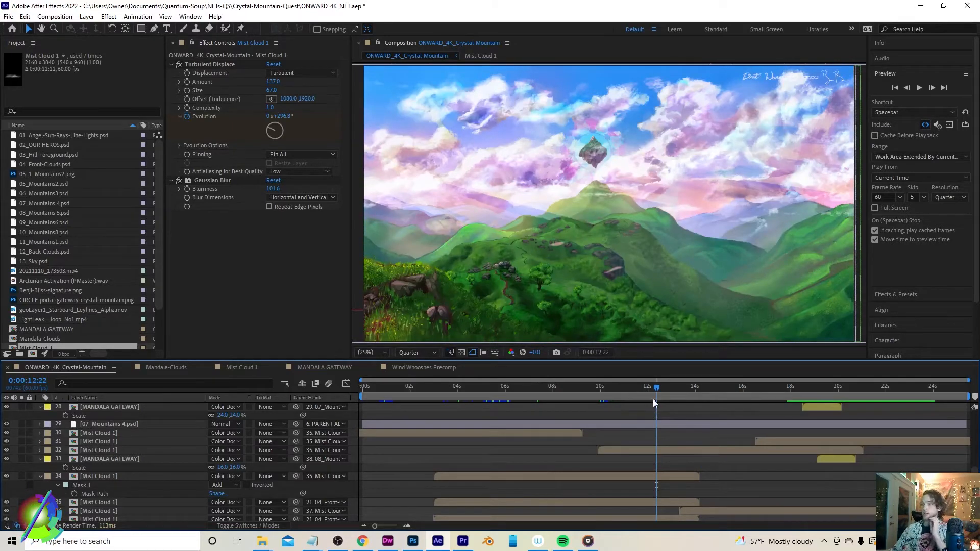
drag(654, 388, 549, 399)
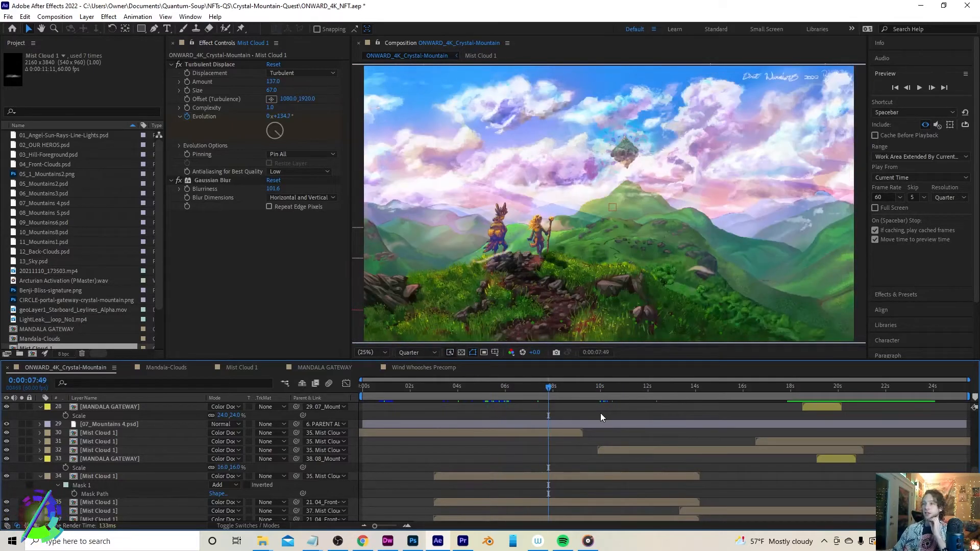
Scroll through the layer stack and collapse the expanded Mist Cloud 1 and MANDALA GATEWAY layers
scroll(600, 416, down, 1)
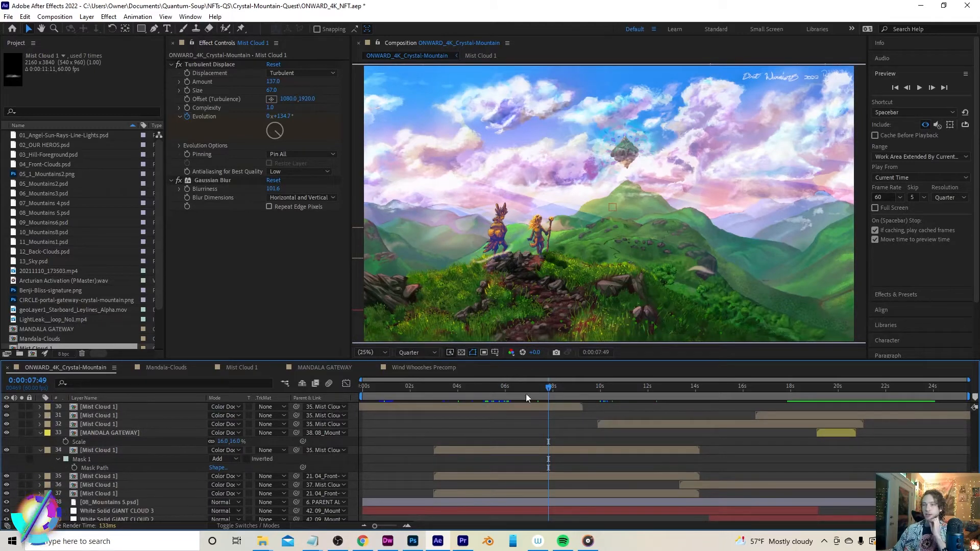
scroll(568, 434, down, 1)
scroll(628, 453, down, 1)
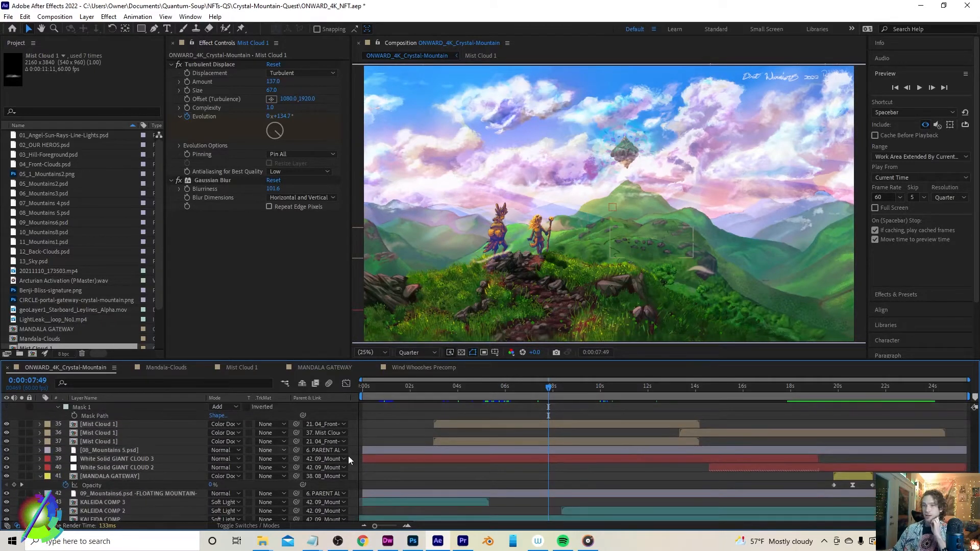
scroll(423, 490, up, 1)
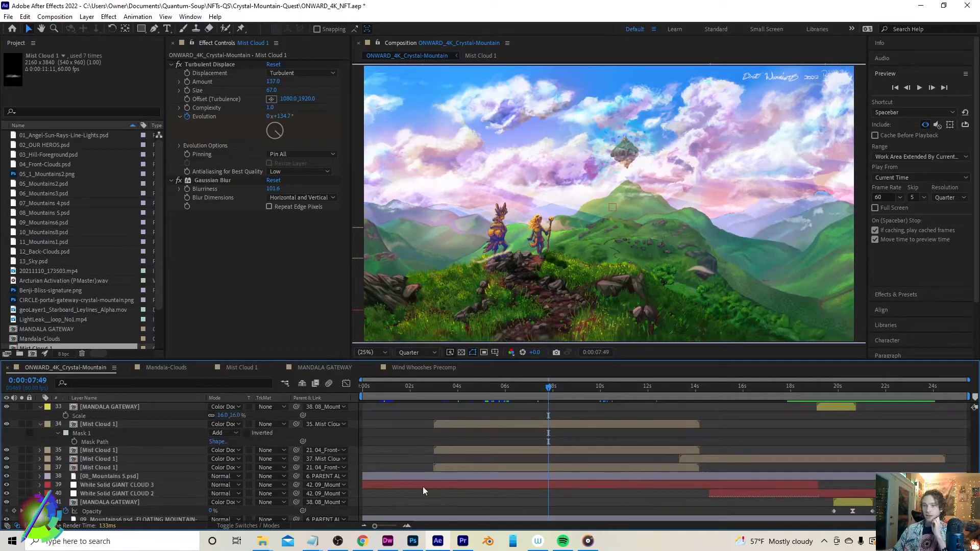
click(43, 425)
click(39, 425)
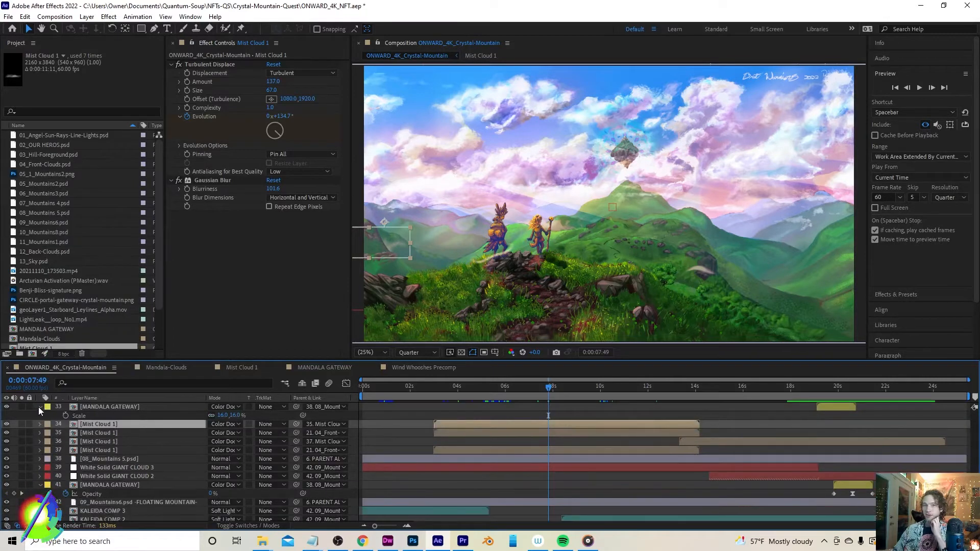
click(39, 407)
scroll(623, 463, up, 1)
scroll(623, 462, down, 1)
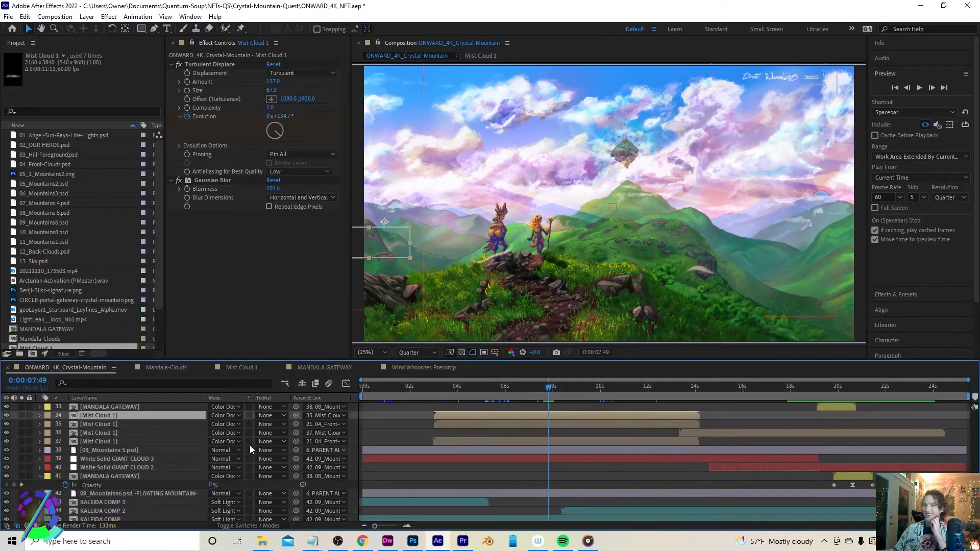
Select the White Solid GIANT CLOUD 3 layer and preview it from about 9 seconds
click(111, 458)
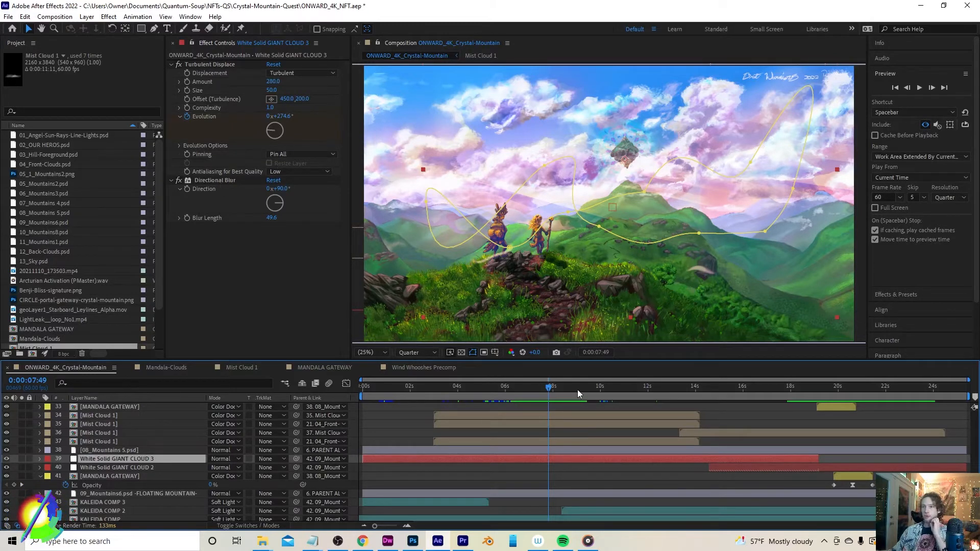
drag(559, 389, 579, 399)
key(space)
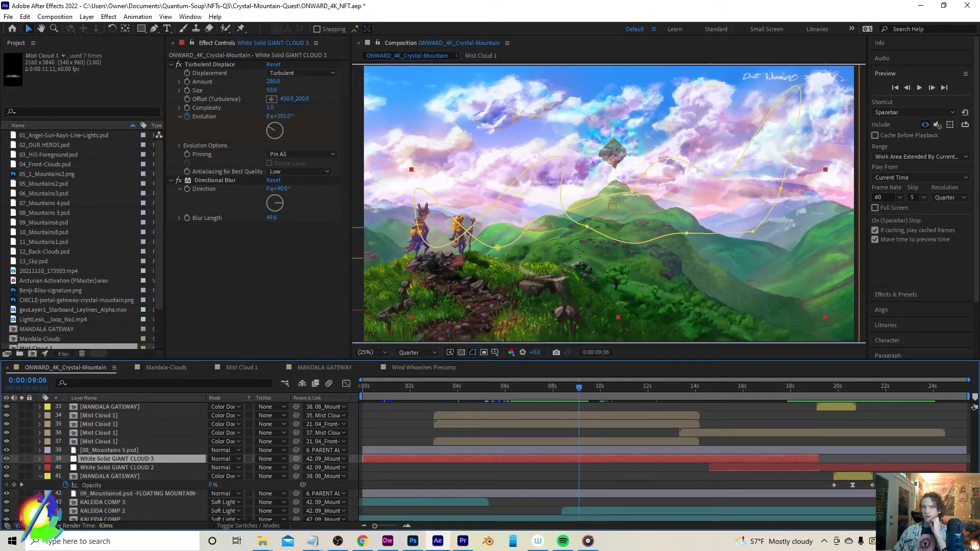
click(7, 460)
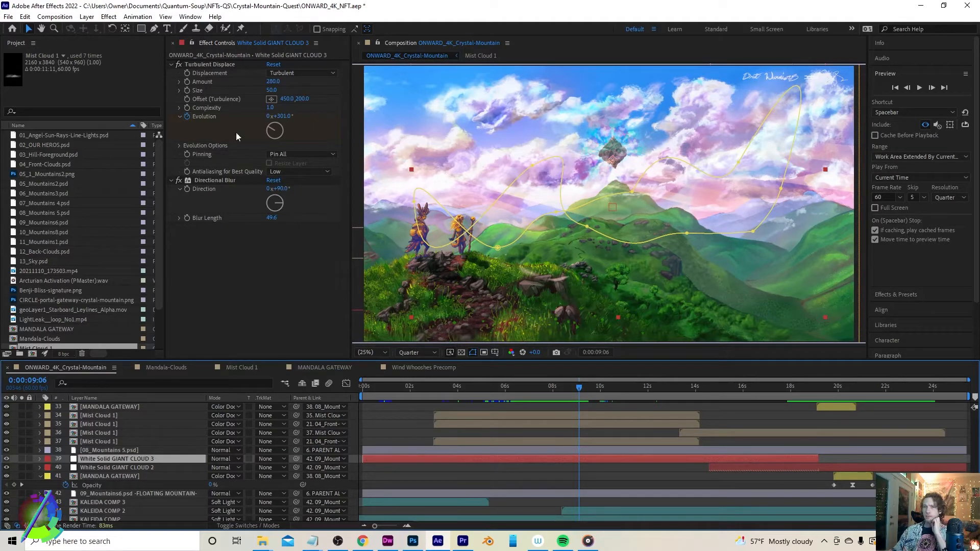
Adjust the GIANT CLOUD 3 Turbulent Displace Evolution value and undo the change
drag(280, 116, 335, 128)
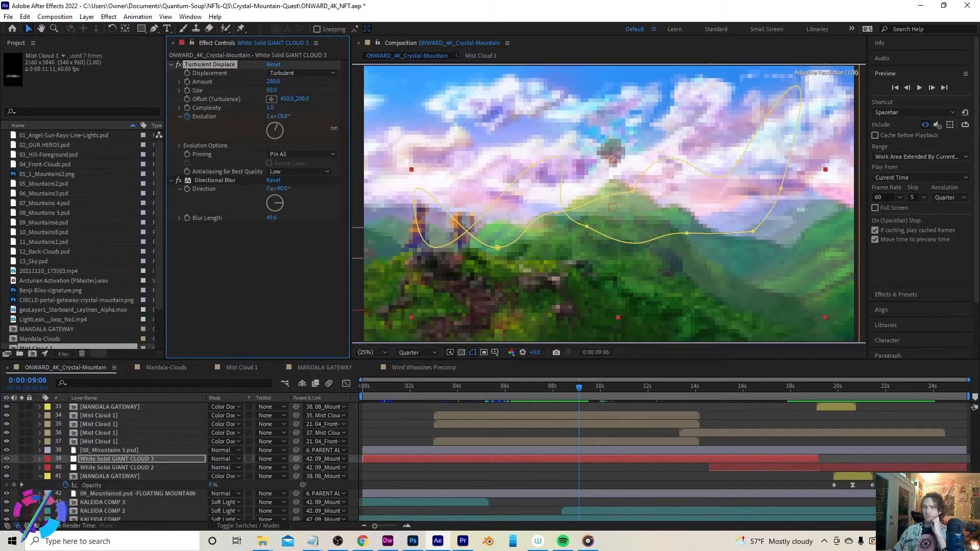
key(ctrl+z)
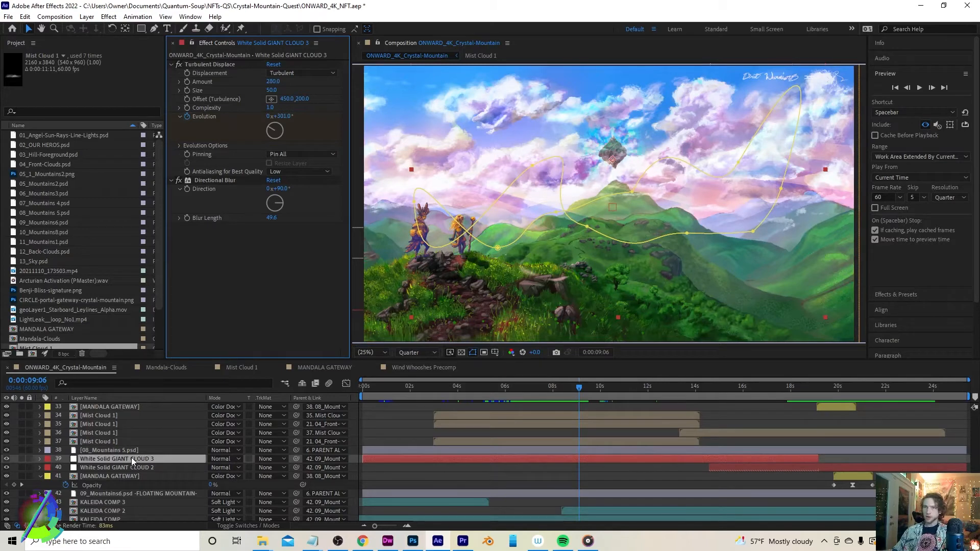
Reveal the GIANT CLOUD 3 layer's mask and select its Mask 1
key(m)
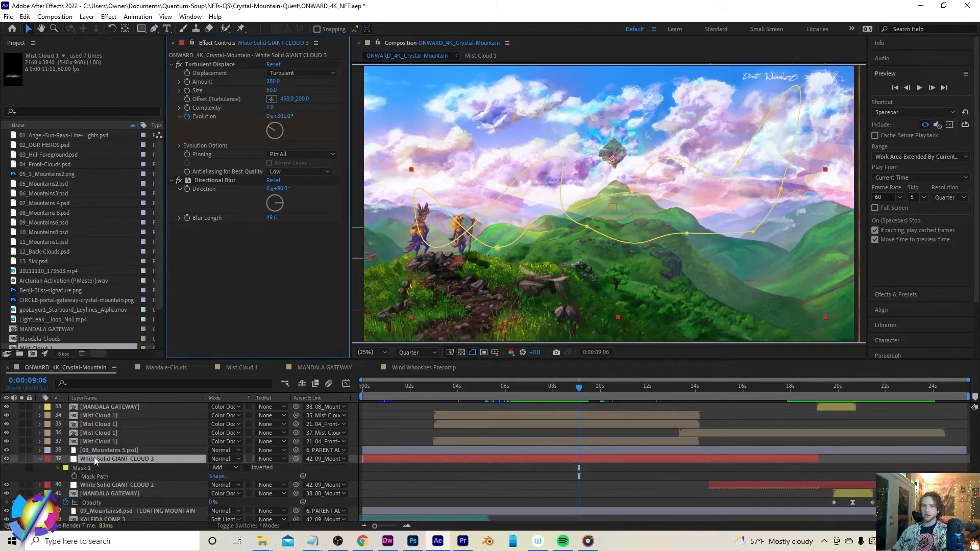
click(90, 466)
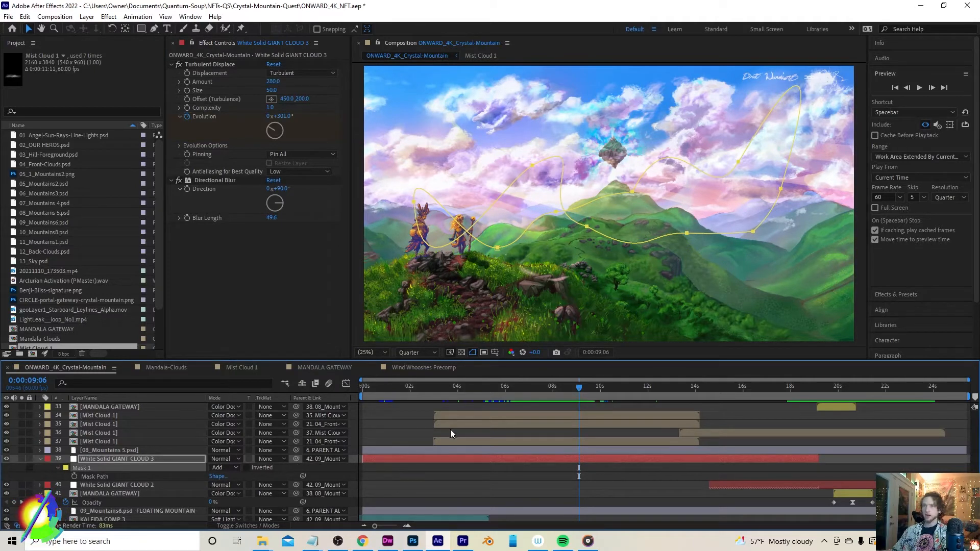
Select the KALEIDA COMP layer and zoom the composition viewer to 50%
scroll(455, 430, down, 1)
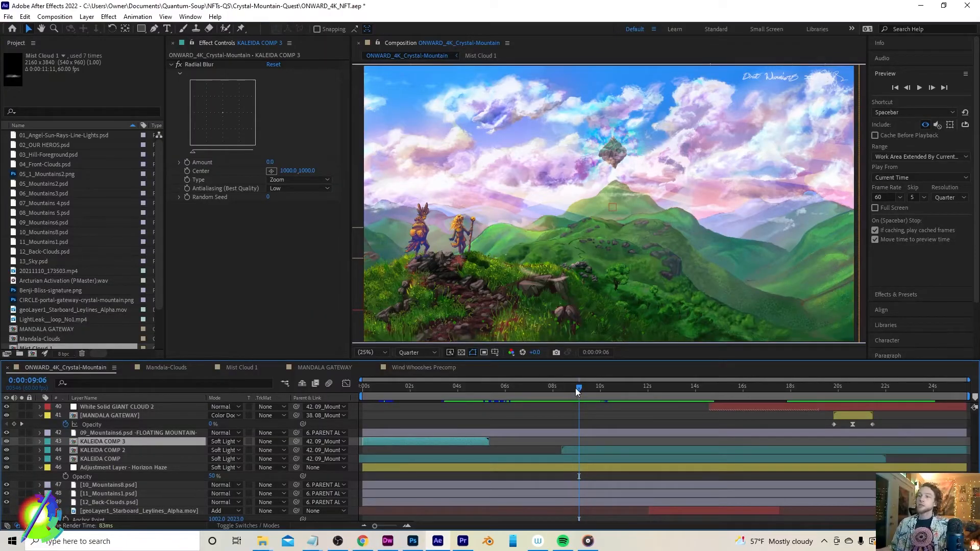
click(574, 458)
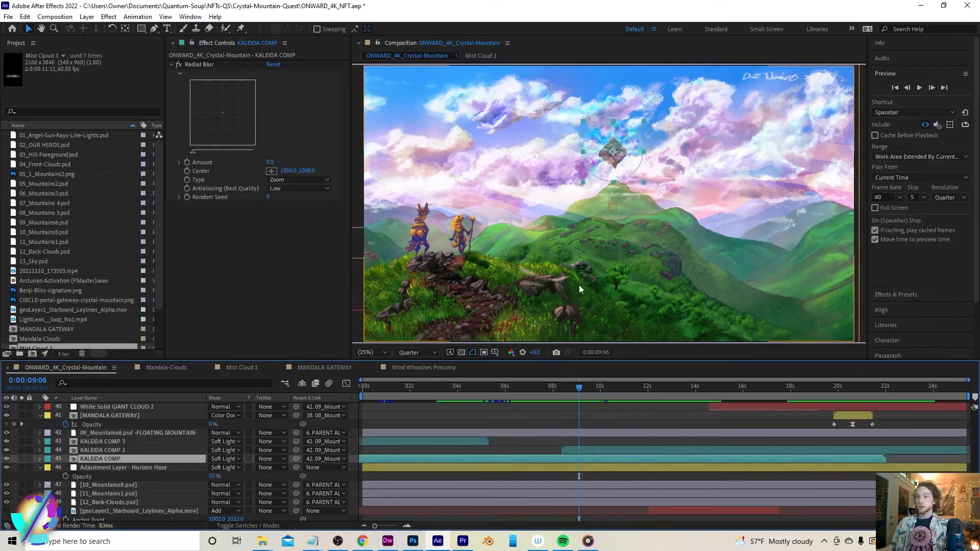
key(period)
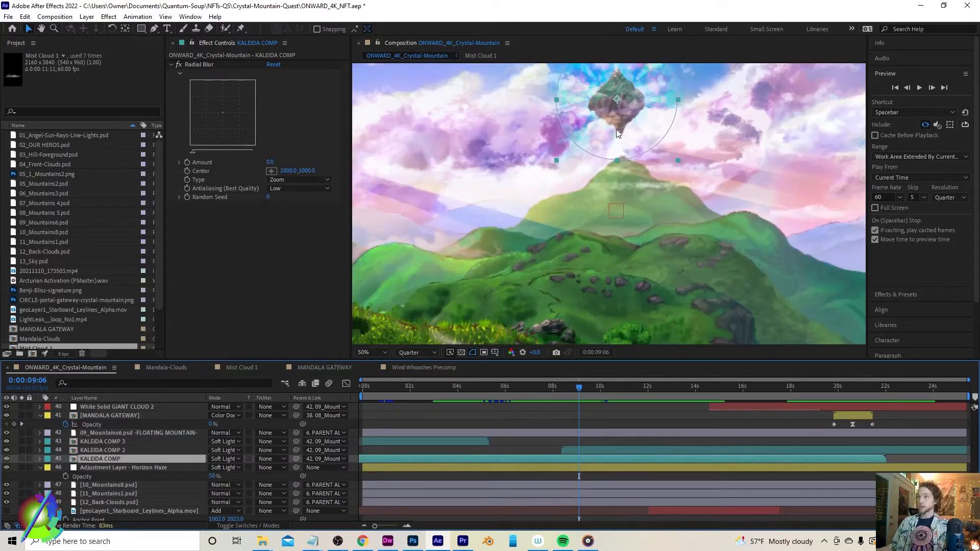
Set both the preview playback resolution and the viewer resolution to Half
click(965, 197)
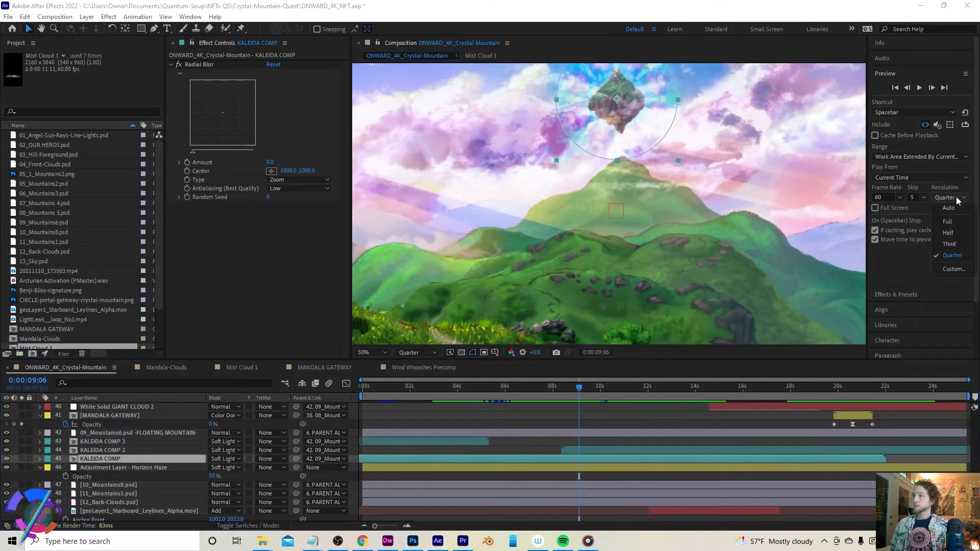
click(947, 233)
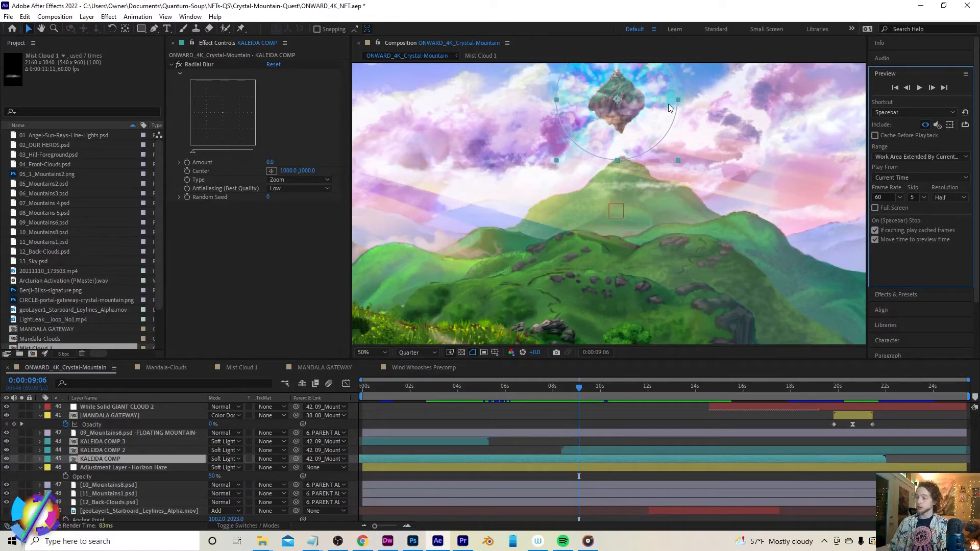
drag(662, 112, 659, 174)
click(434, 352)
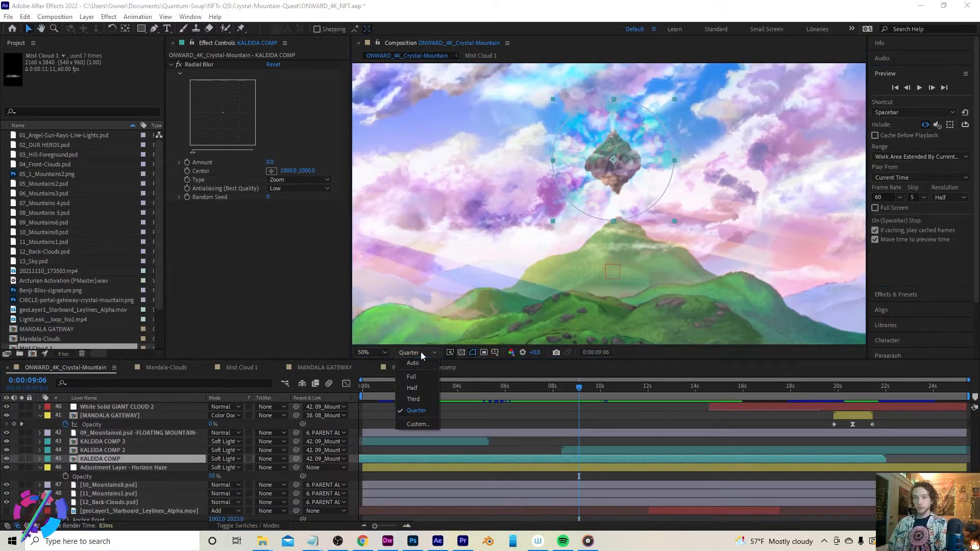
click(426, 391)
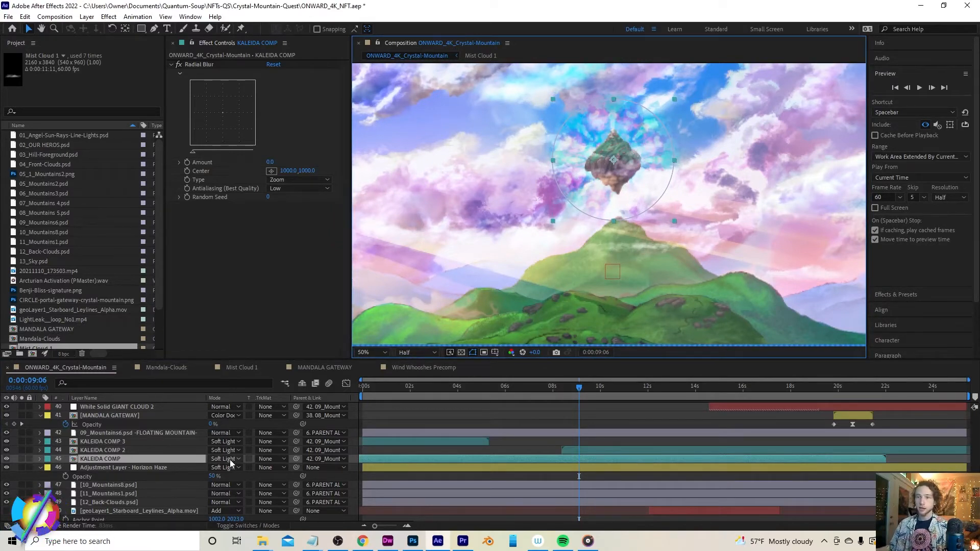
Inspect the KALEIDA COMP layer's parent options and the 09_Mountains6 floating mountain layer
click(317, 459)
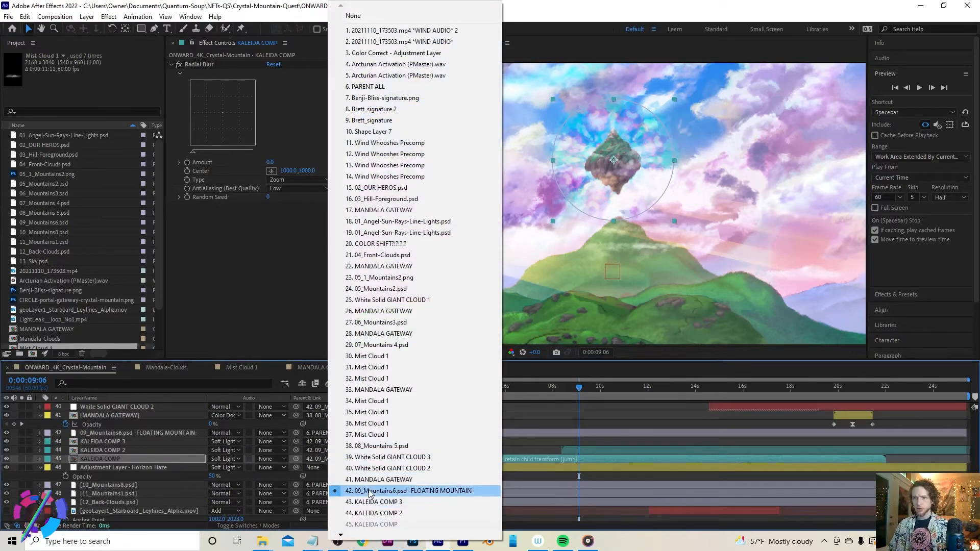
click(158, 432)
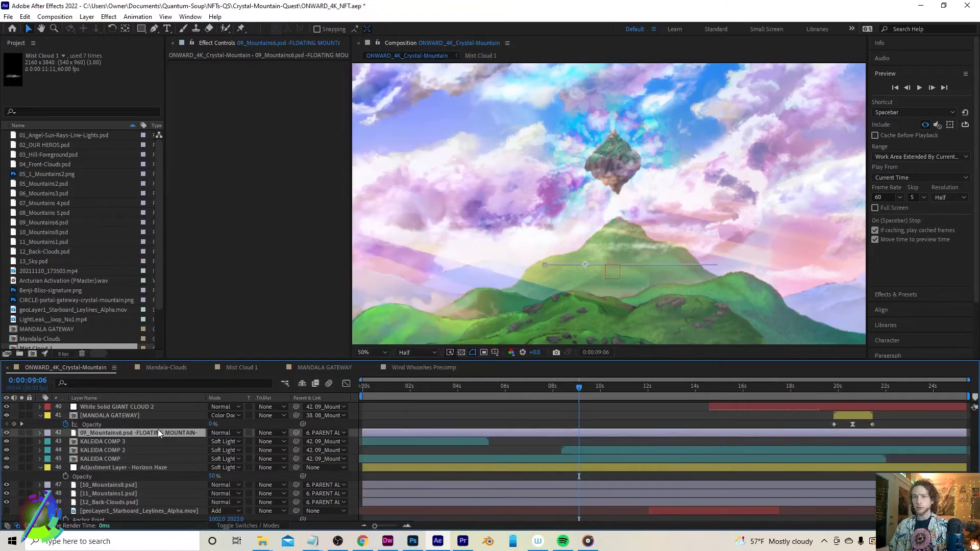
click(148, 459)
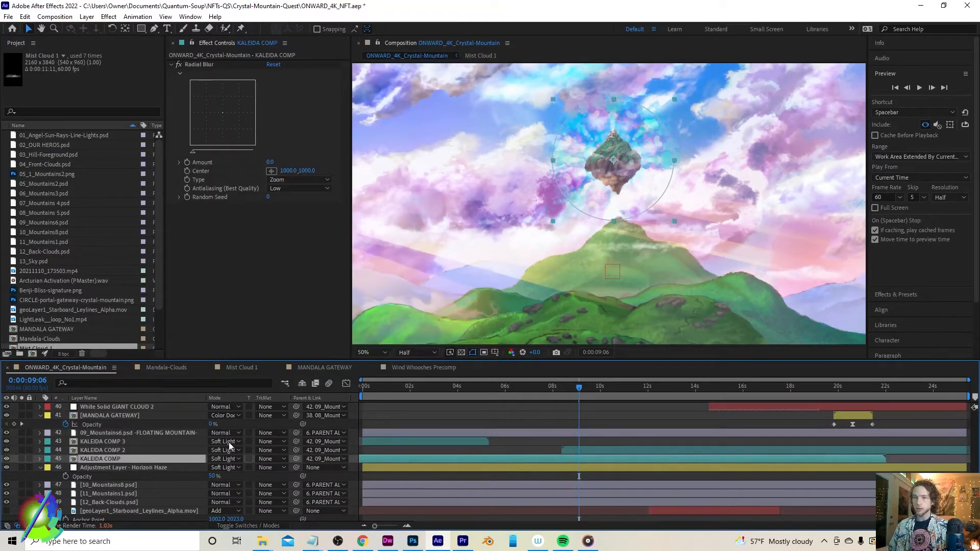
Open KALEIDA COMP's source Mandala-Clouds composition, scrub to about 13 seconds, and collapse the LightLeak layer
double_click(101, 458)
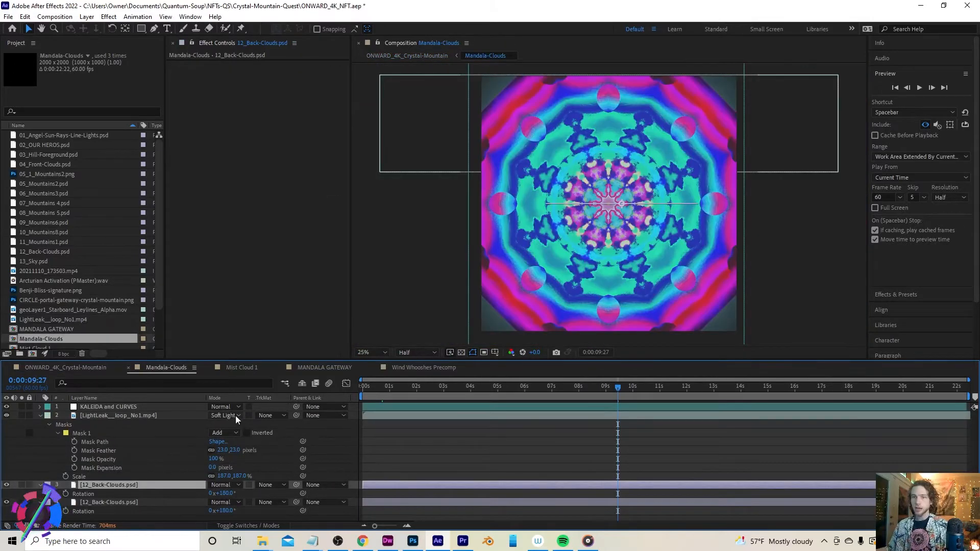
drag(567, 384, 724, 386)
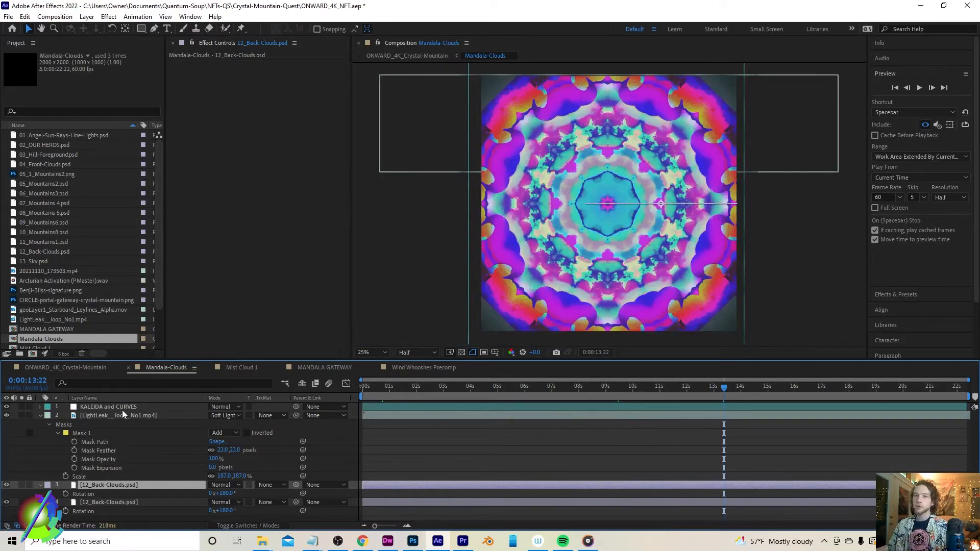
click(41, 415)
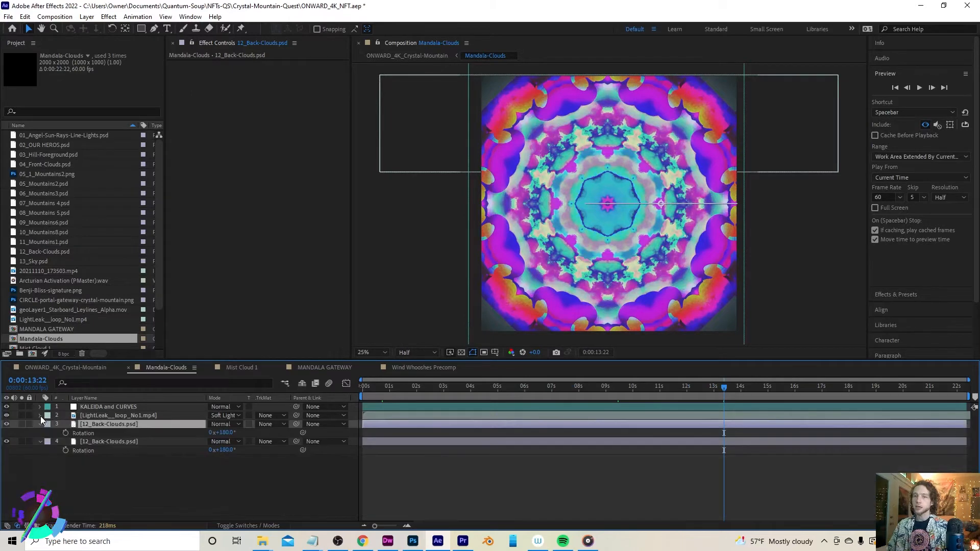
Open the LightLeak_Loop_No1.mp4 layer in its own Layer viewer and dock that viewer beside the composition
click(105, 415)
double_click(118, 414)
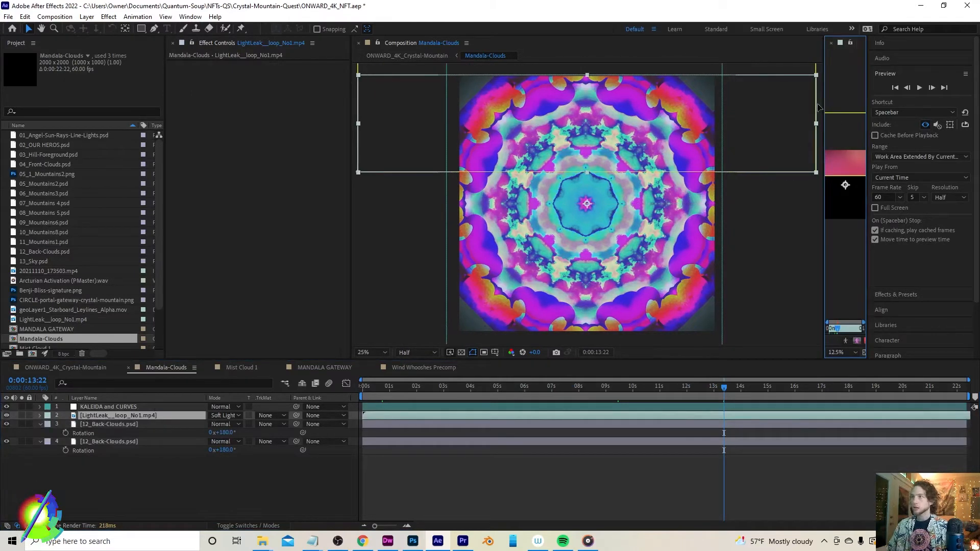
drag(823, 113, 527, 117)
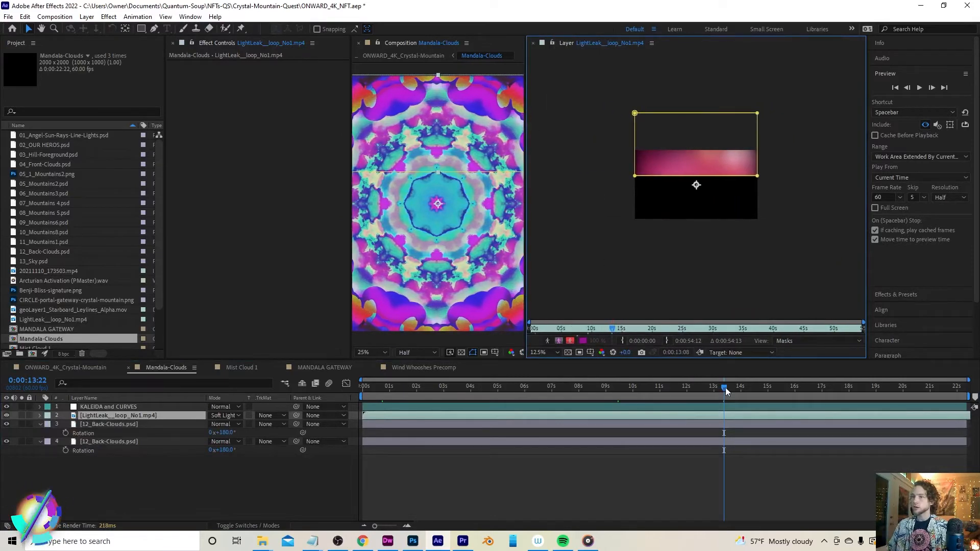
Scrub through the light leak footage around the 15-second mark, then close the Layer viewer
drag(725, 391, 770, 390)
drag(621, 330, 756, 336)
drag(828, 340, 621, 331)
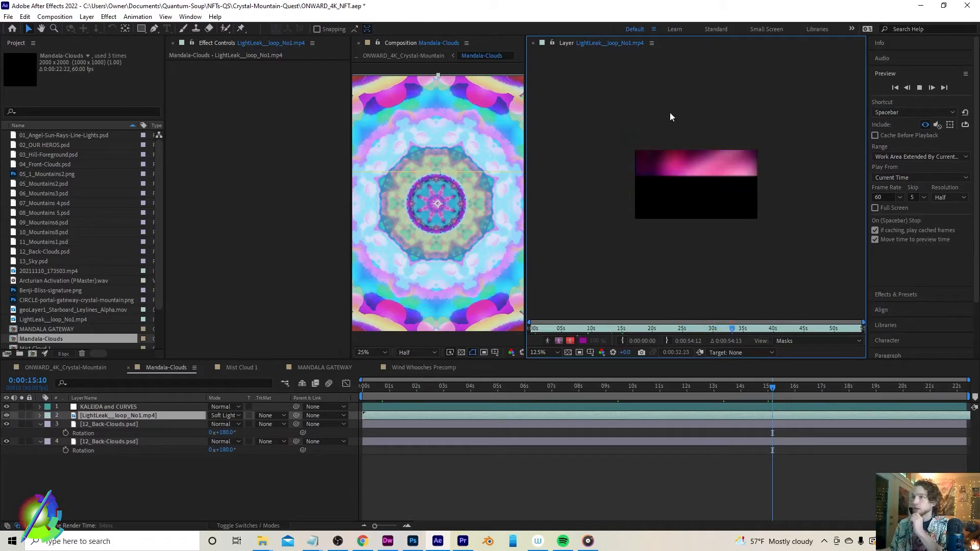
click(763, 389)
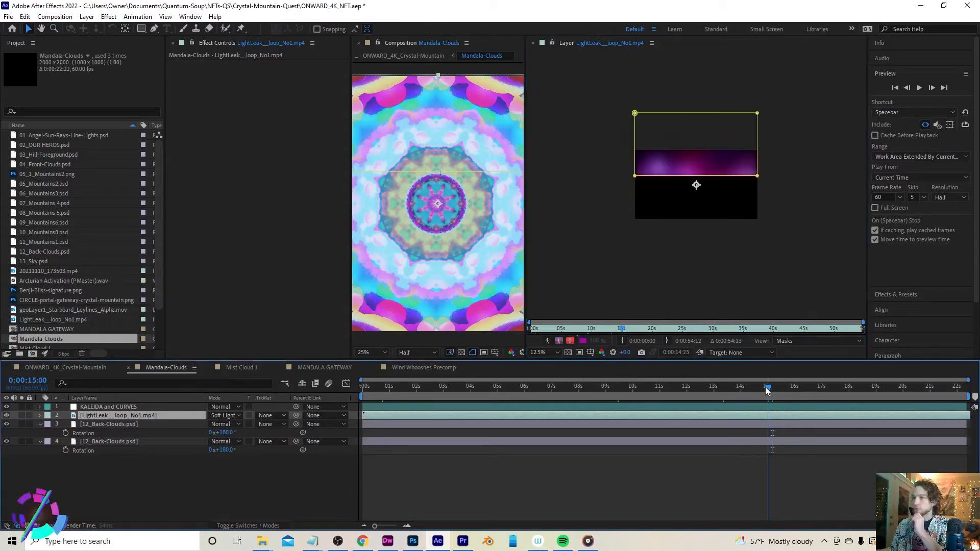
click(532, 43)
Select the KALEIDA and CURVES layer's Curves effect and raise the curve's lower point to change the mandala's colours
click(103, 408)
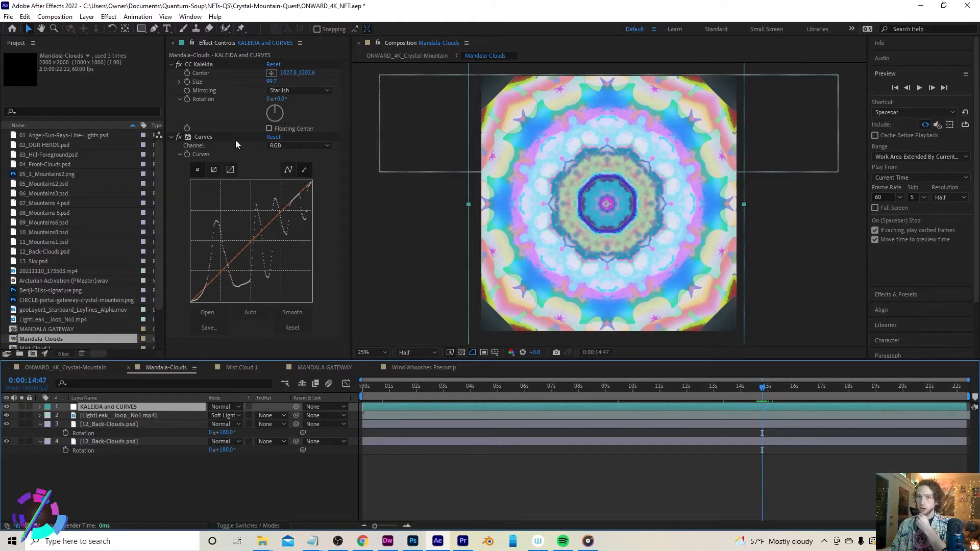
click(210, 65)
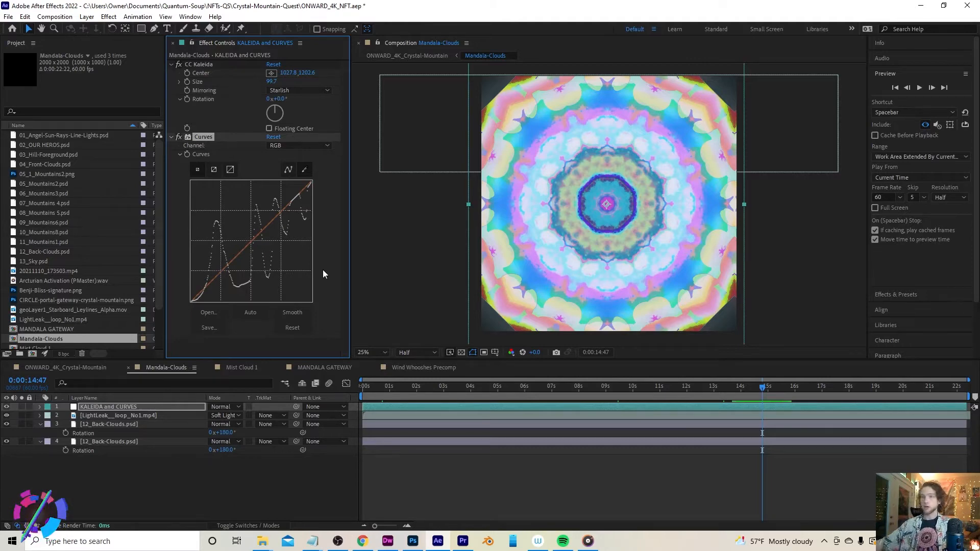
mouse_move(196, 300)
mouse_down()
mouse_move(218, 304)
mouse_move(222, 208)
mouse_move(297, 189)
mouse_move(343, 150)
mouse_move(330, 273)
mouse_move(297, 246)
mouse_move(311, 187)
mouse_move(304, 254)
mouse_move(283, 252)
mouse_move(271, 284)
mouse_move(256, 286)
mouse_move(235, 181)
mouse_move(213, 196)
mouse_move(195, 282)
mouse_move(207, 254)
mouse_up()
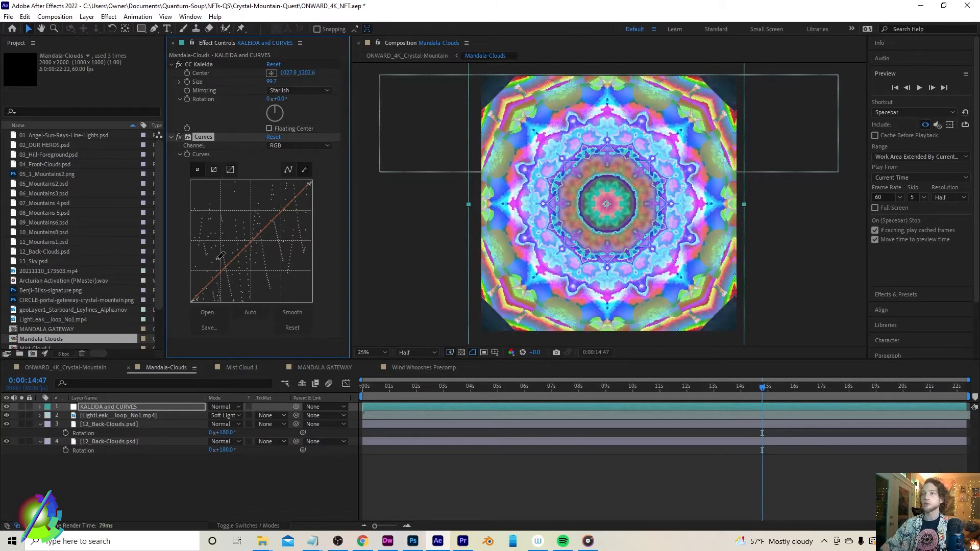
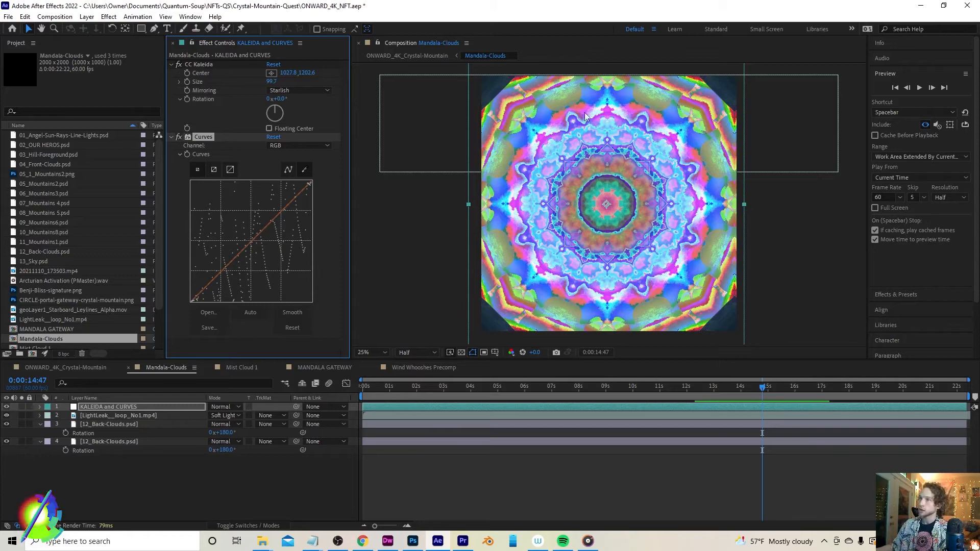
Try reshaping the Curves effect's curve to lighten the mandala, toggle the effect, then undo the adjustment
drag(197, 296, 275, 223)
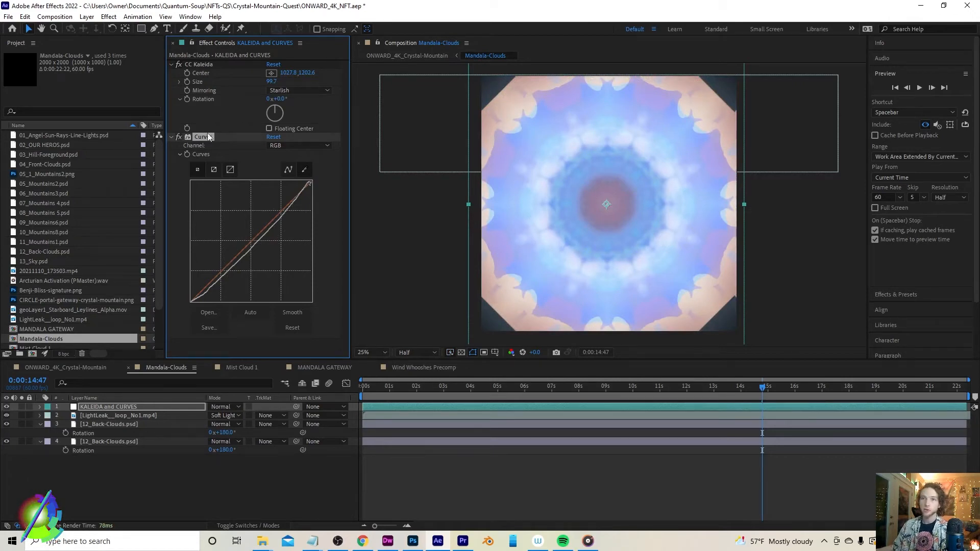
click(179, 137)
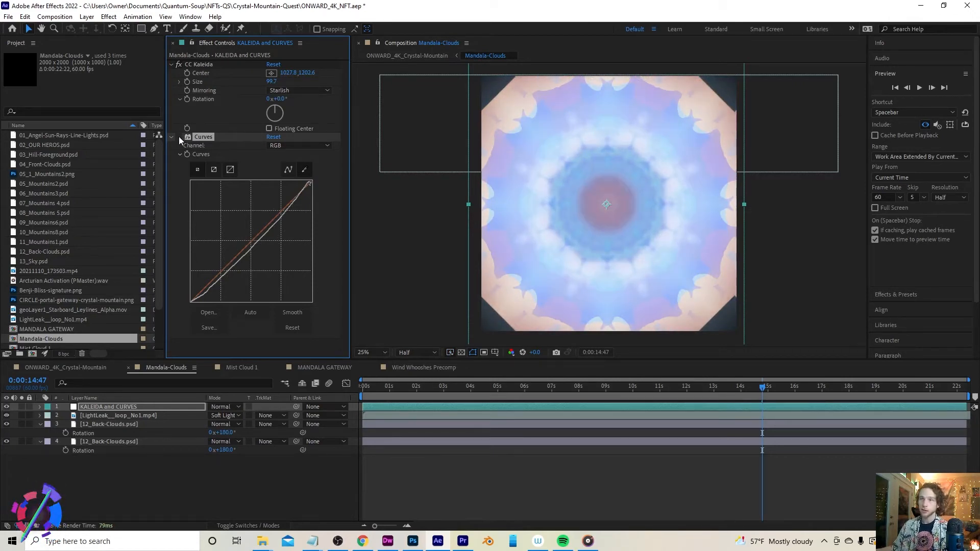
click(179, 137)
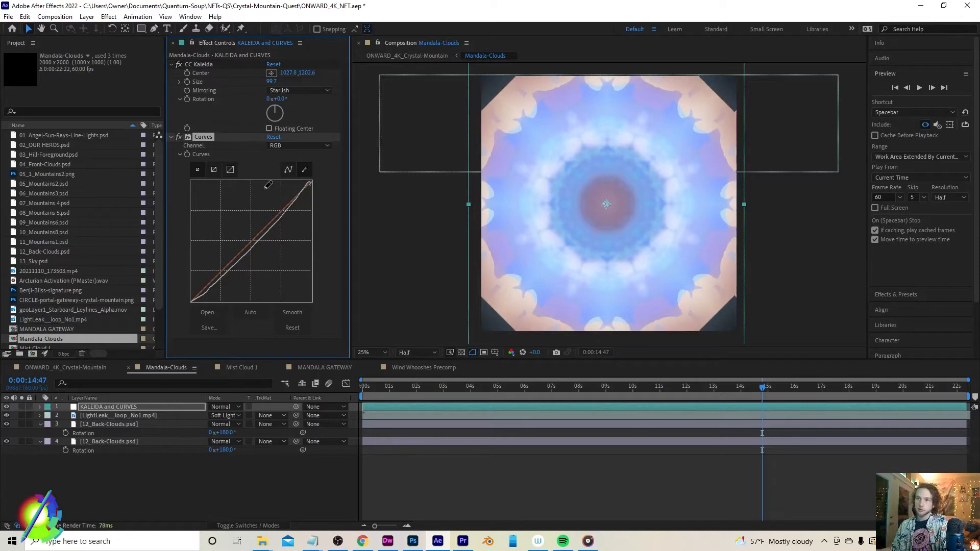
key(ctrl+z)
key(ctrl+shift+z)
key(ctrl+z)
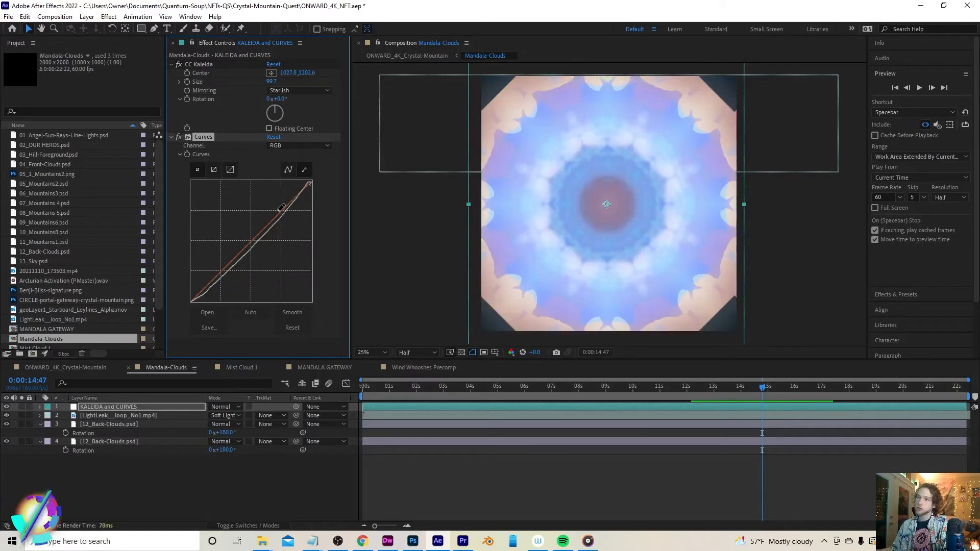
key(ctrl+shift+z)
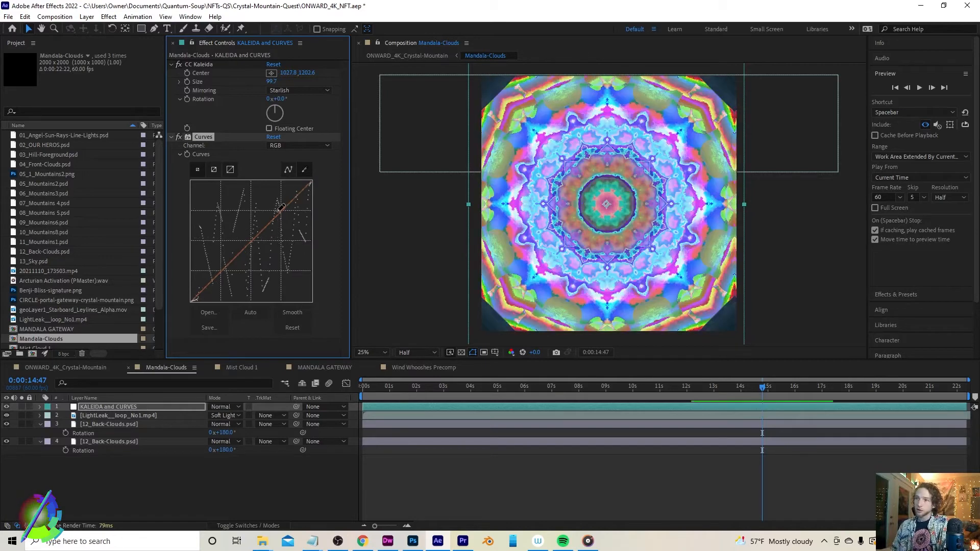
key(ctrl+z)
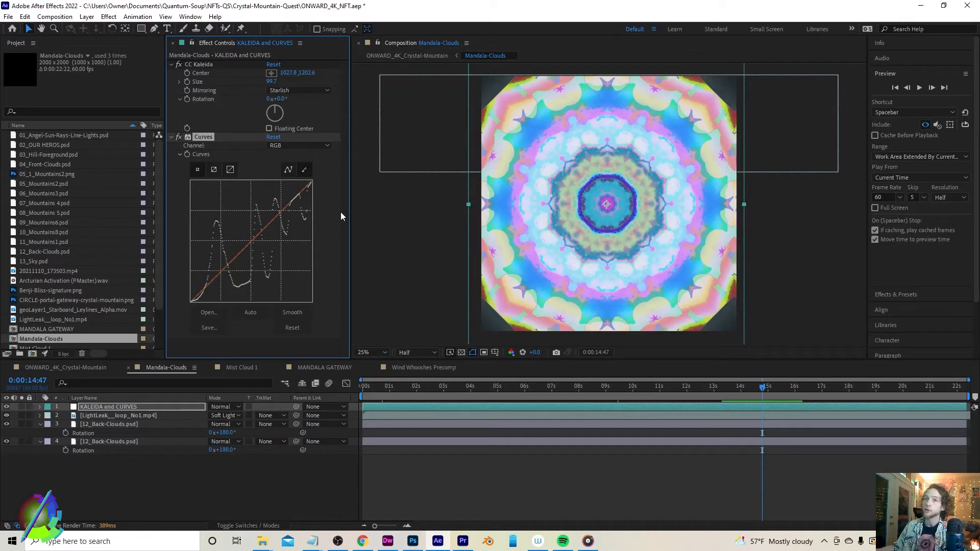
Switch to the ONWARD_4K_Crystal-Mountain composition and scrub the timeline around 8 to 9 seconds
click(81, 367)
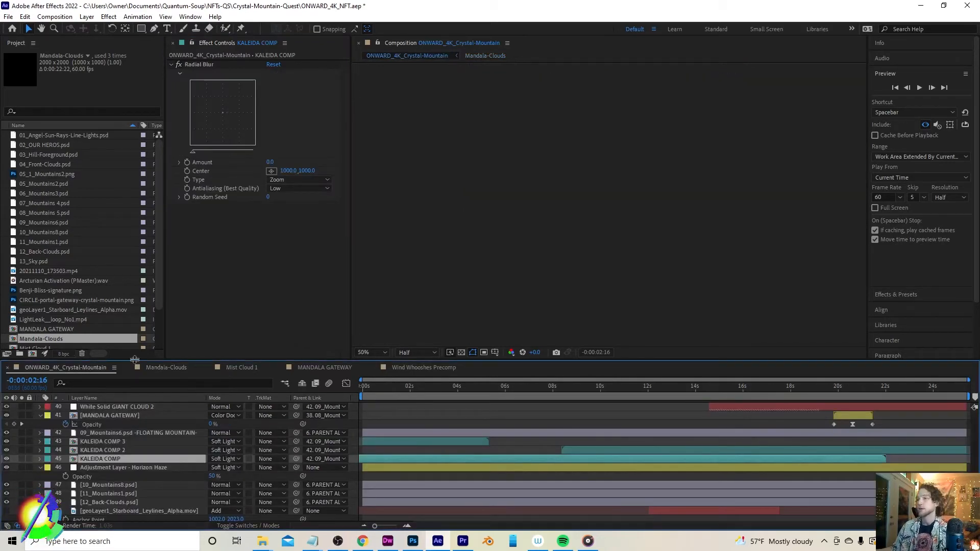
drag(540, 385, 567, 384)
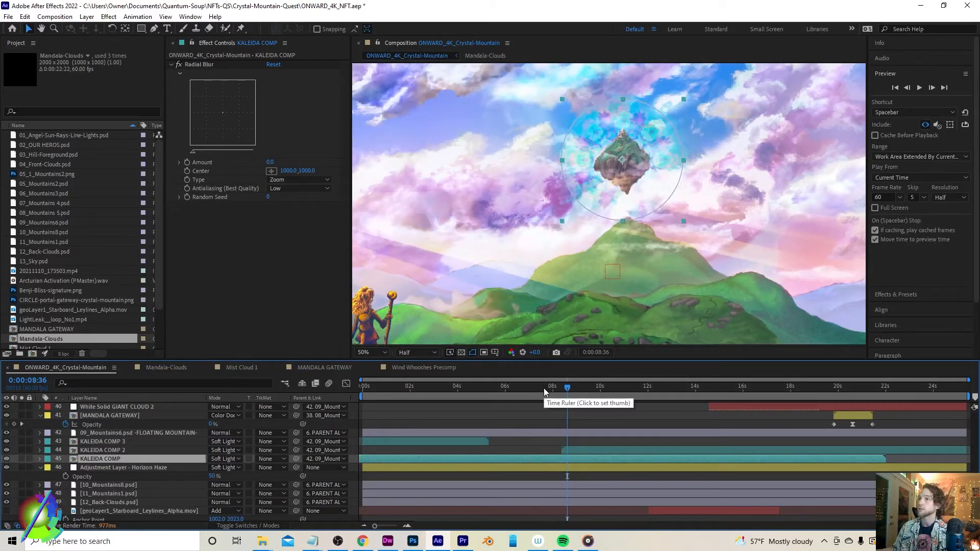
drag(544, 387, 595, 390)
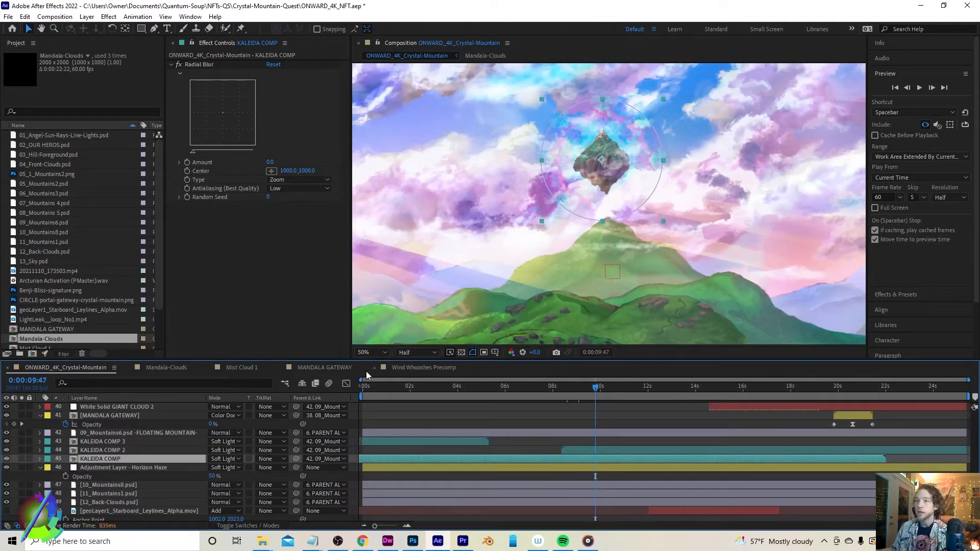
click(562, 387)
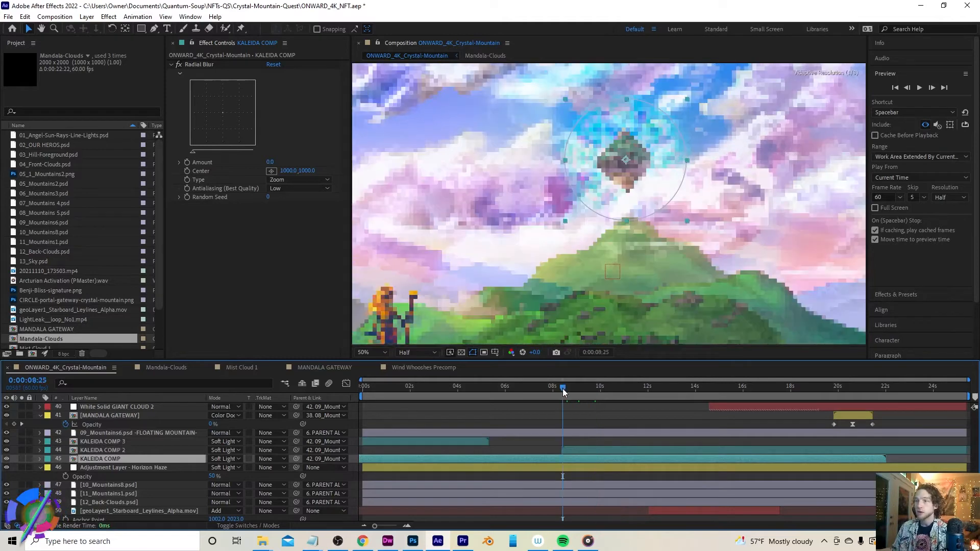
Try the Normal blending mode on the KALEIDA COMP layer, scrub to about 6 seconds, then undo it
click(237, 459)
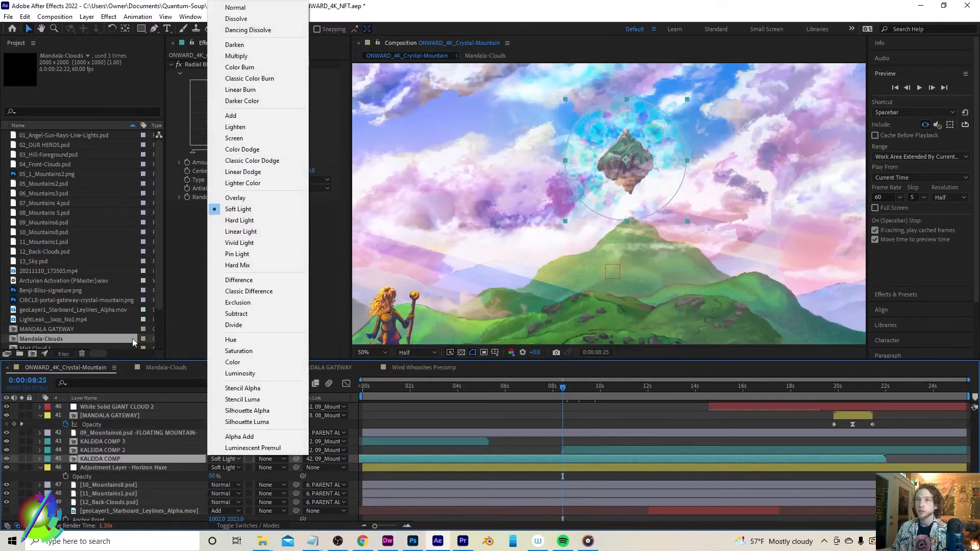
click(246, 12)
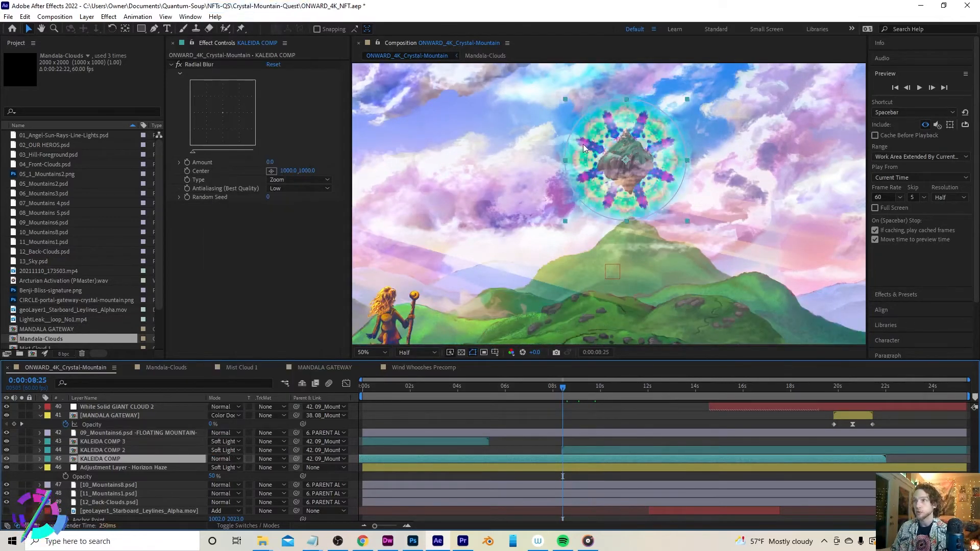
drag(516, 386, 505, 387)
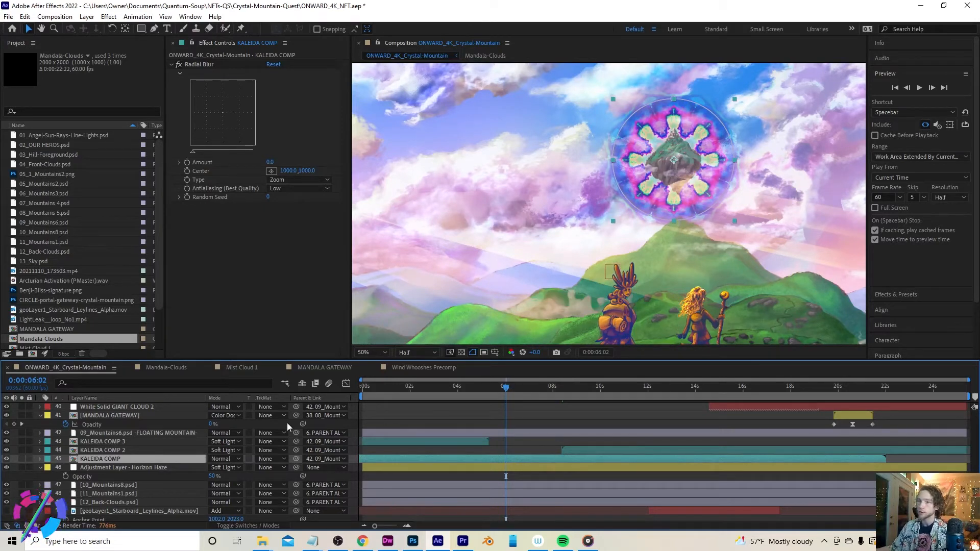
key(ctrl+z)
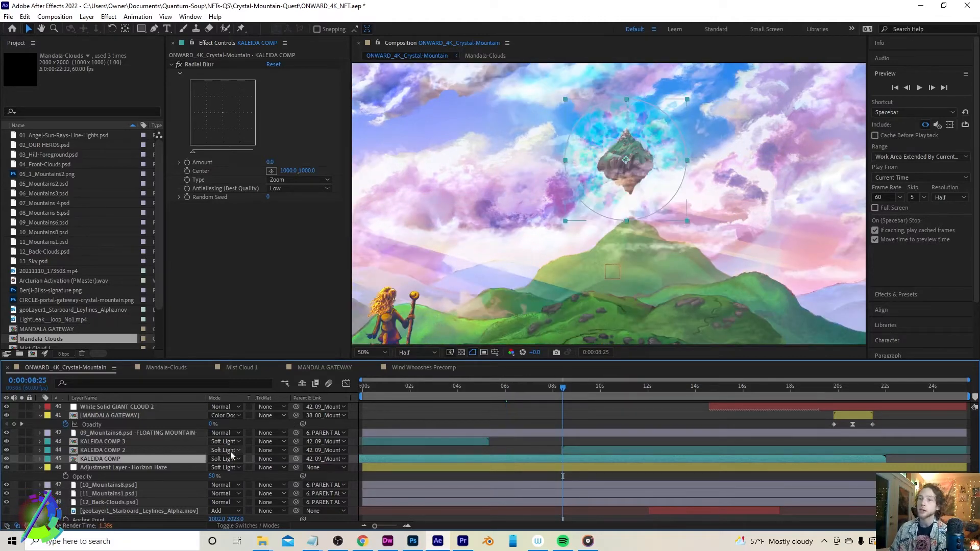
Try Overlay and then Color Dodge blending modes on the KALEIDA COMP layer, then undo both
click(225, 459)
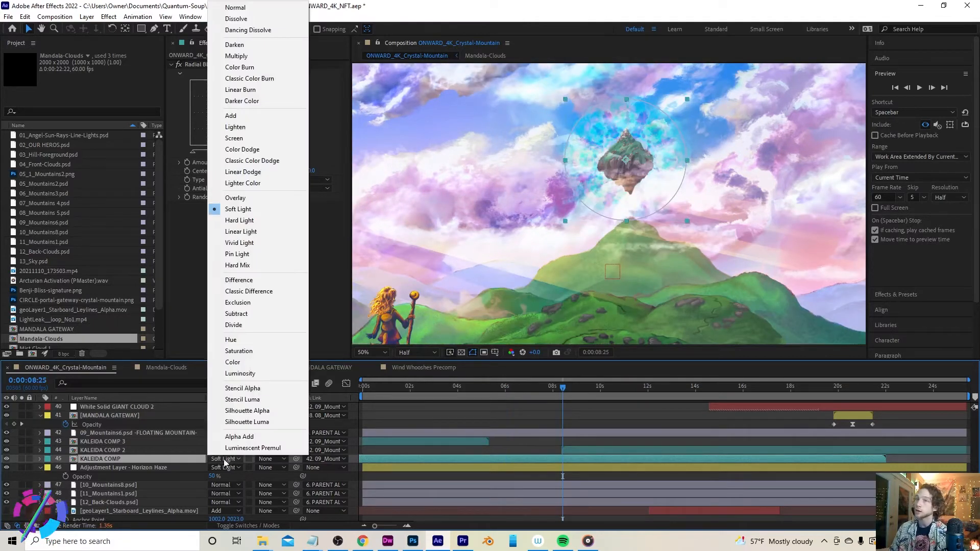
click(231, 198)
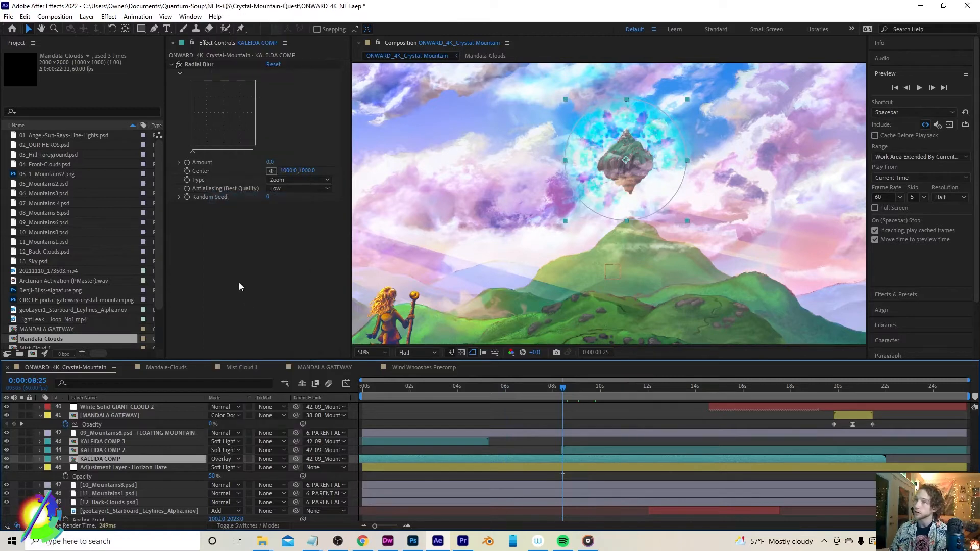
click(222, 458)
click(232, 149)
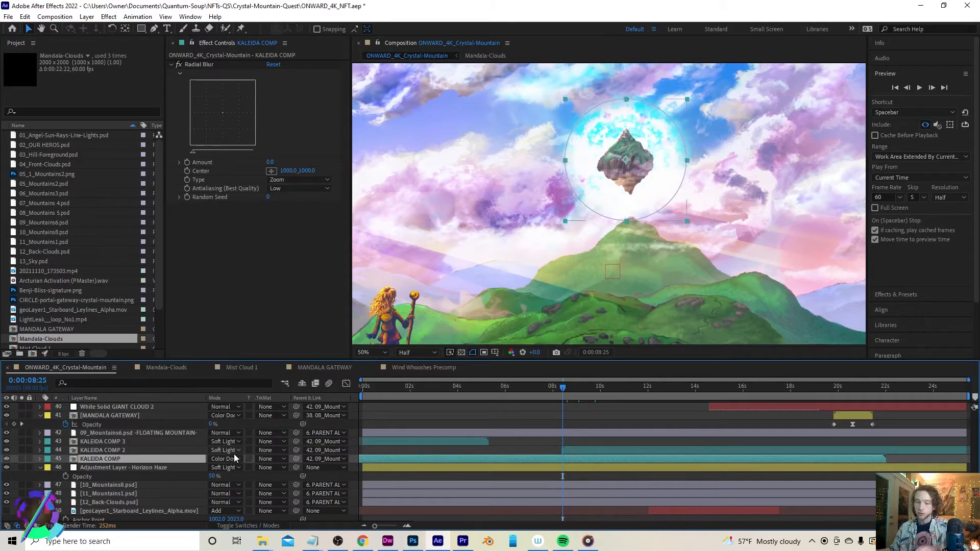
key(ctrl+z)
key(ctrl+z)
Try Multiply and then Darker Color blending modes on the KALEIDA COMP layer, then undo back to Soft Light
click(219, 459)
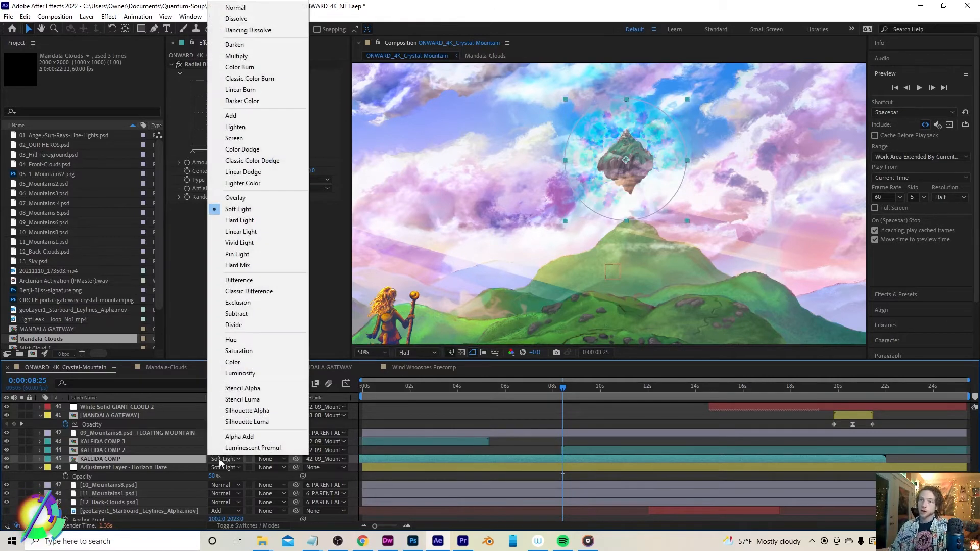
click(233, 56)
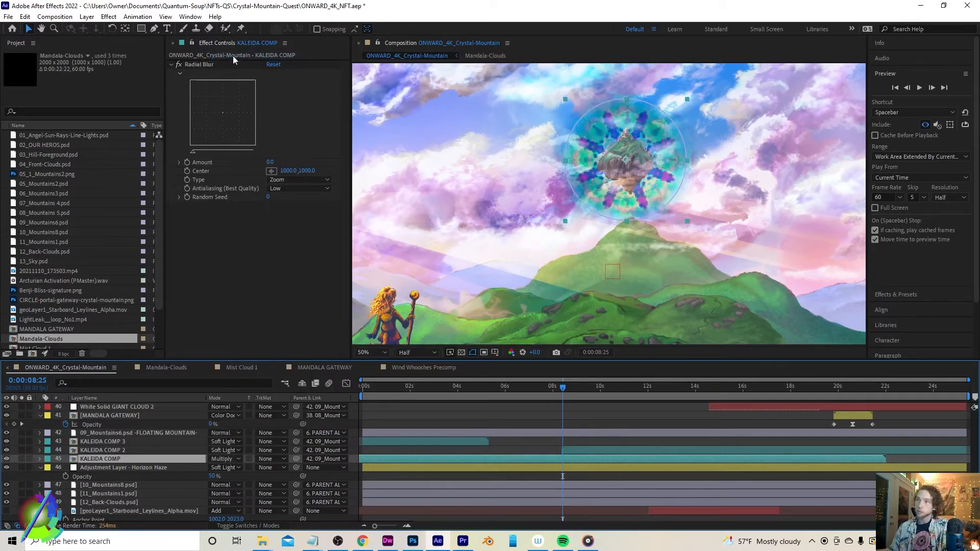
click(219, 458)
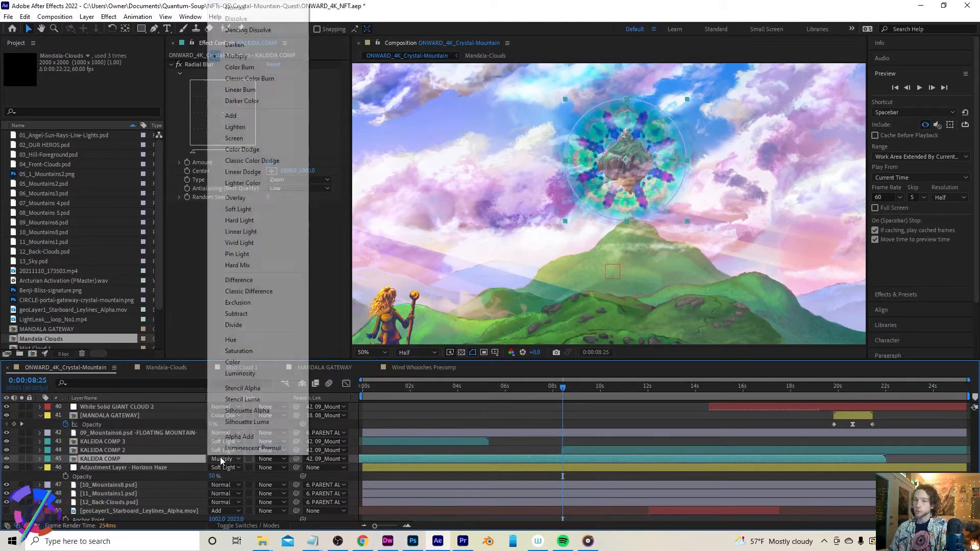
click(236, 101)
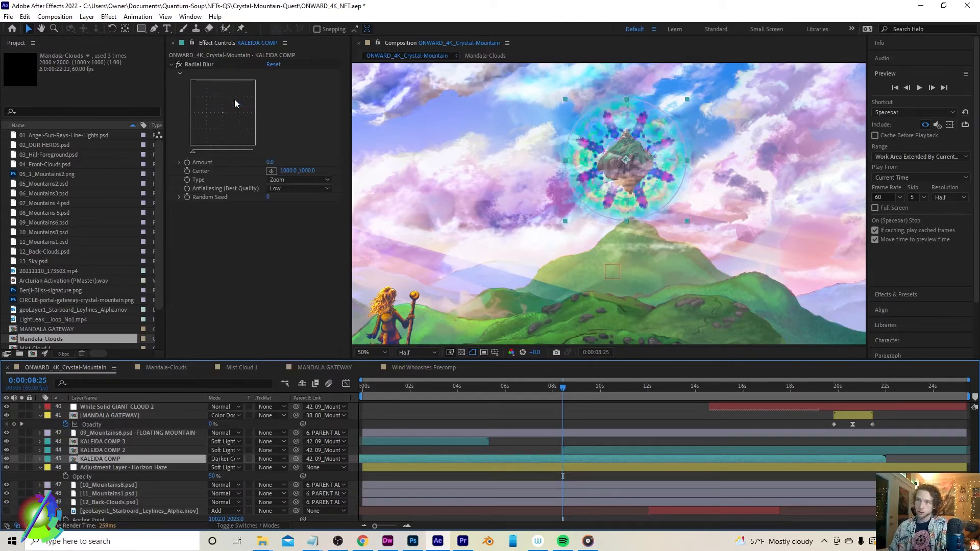
click(518, 386)
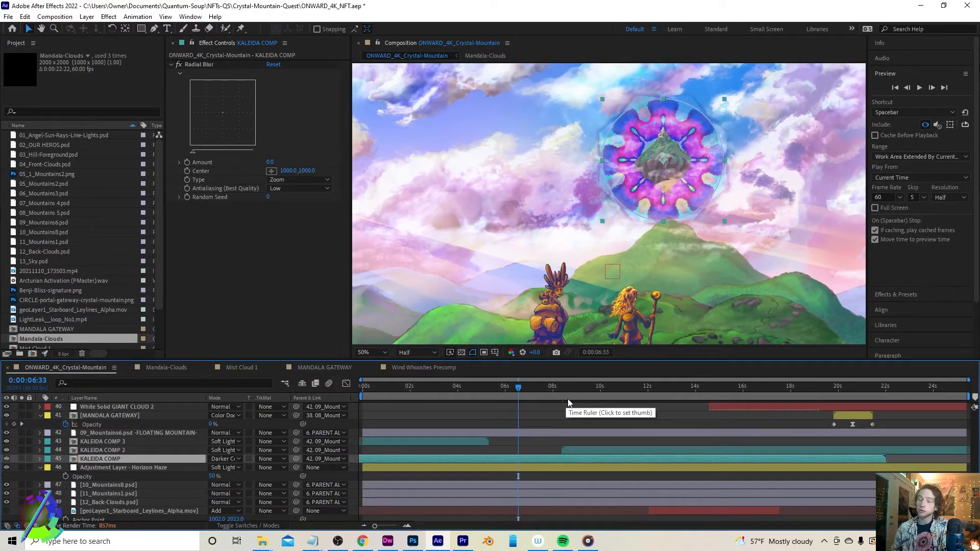
key(ctrl+z)
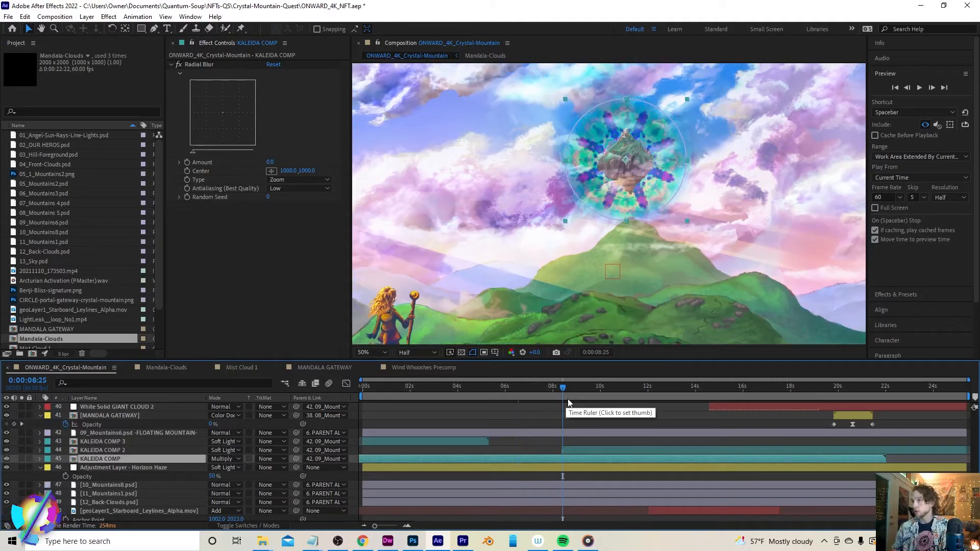
key(ctrl+z)
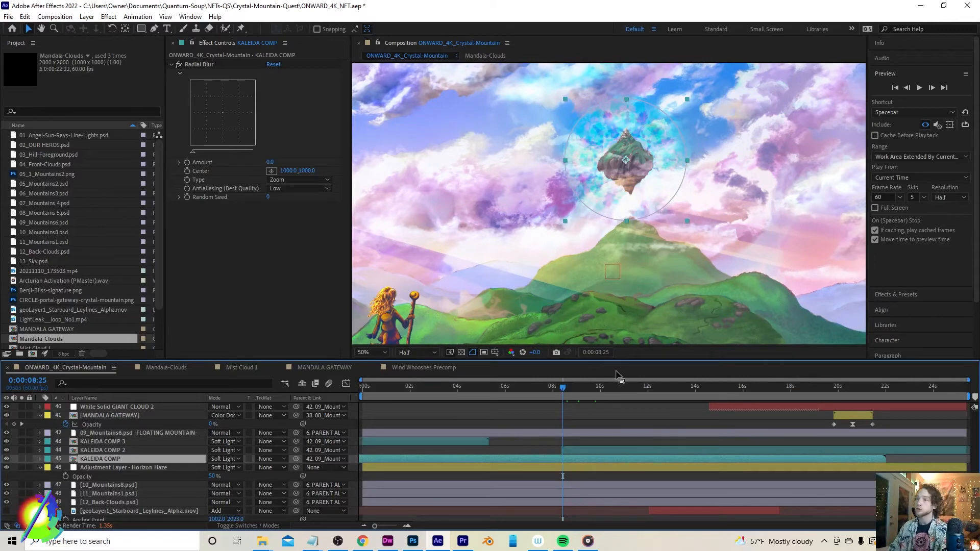
Deselect all layers, fit the composition in the viewer, and play the preview from about 9.5 seconds
click(622, 415)
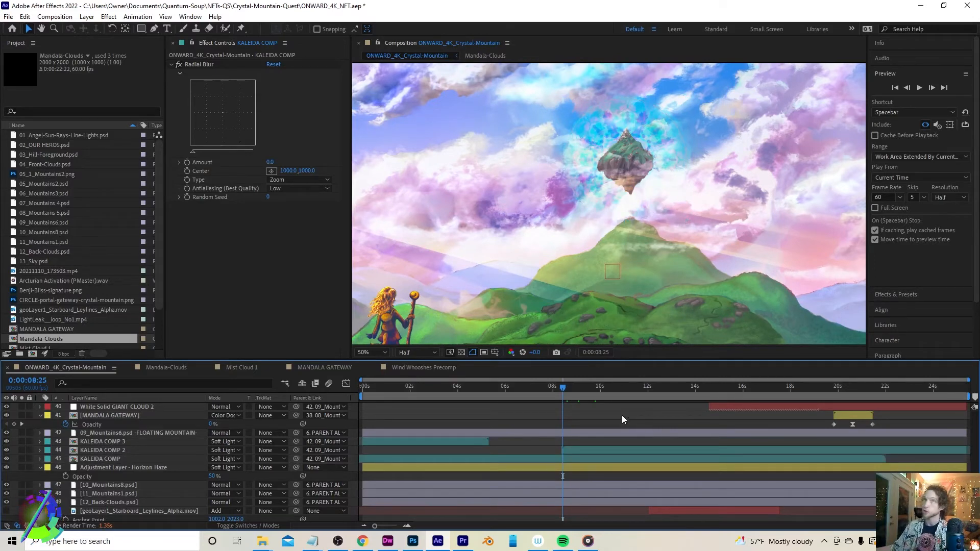
click(380, 354)
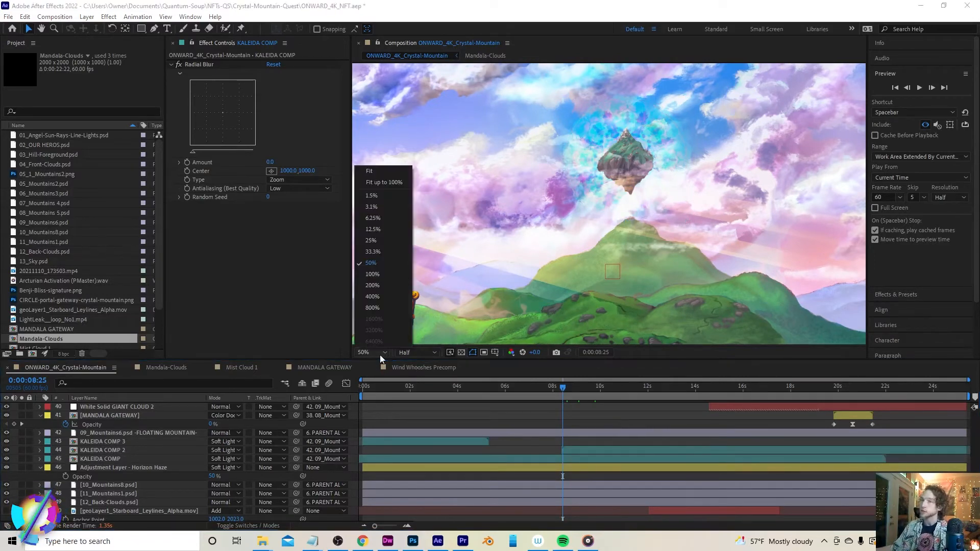
click(367, 170)
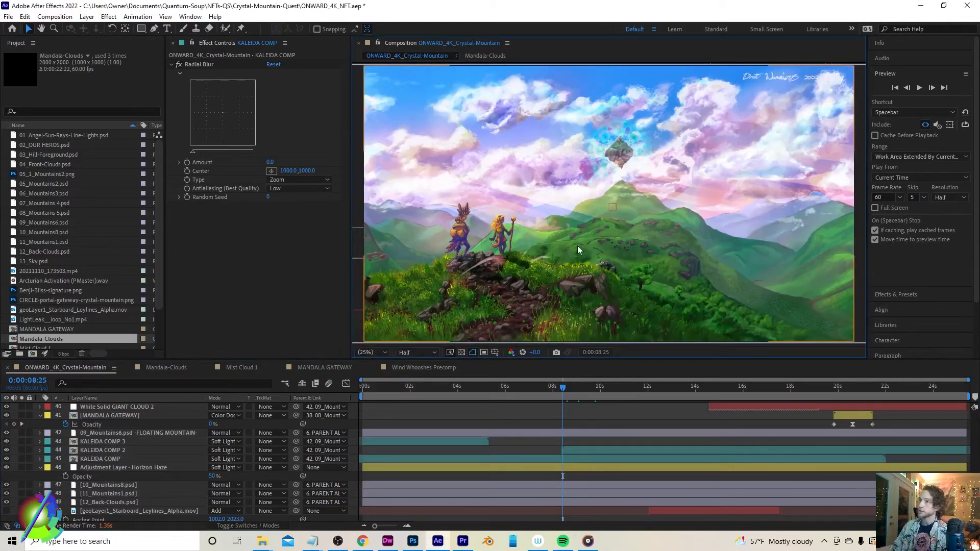
drag(563, 389, 595, 388)
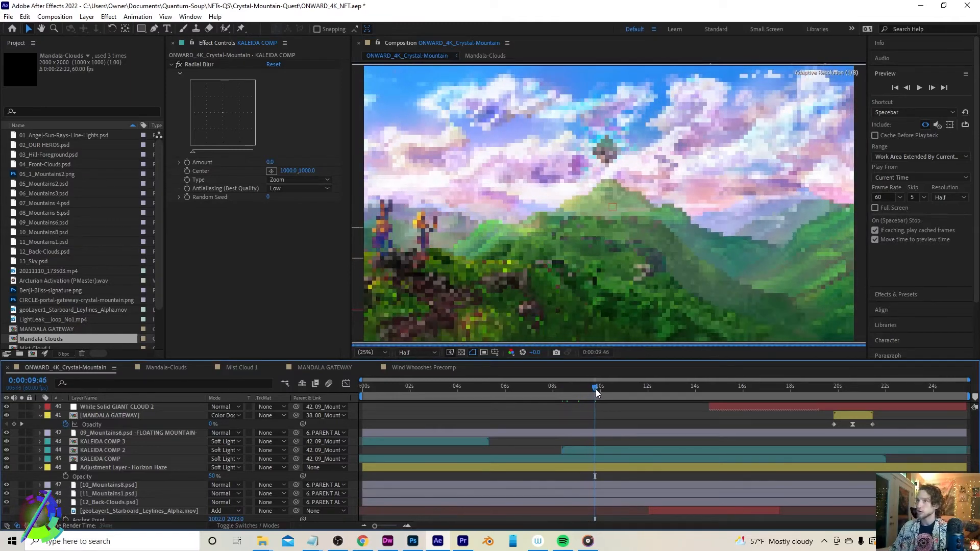
key(space)
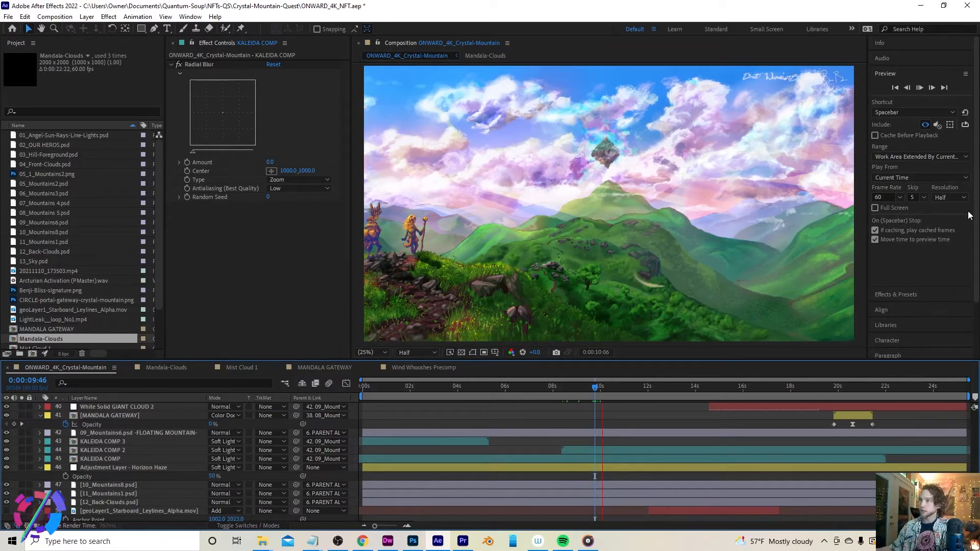
Set the preview resolution to Quarter and restart playback
click(949, 198)
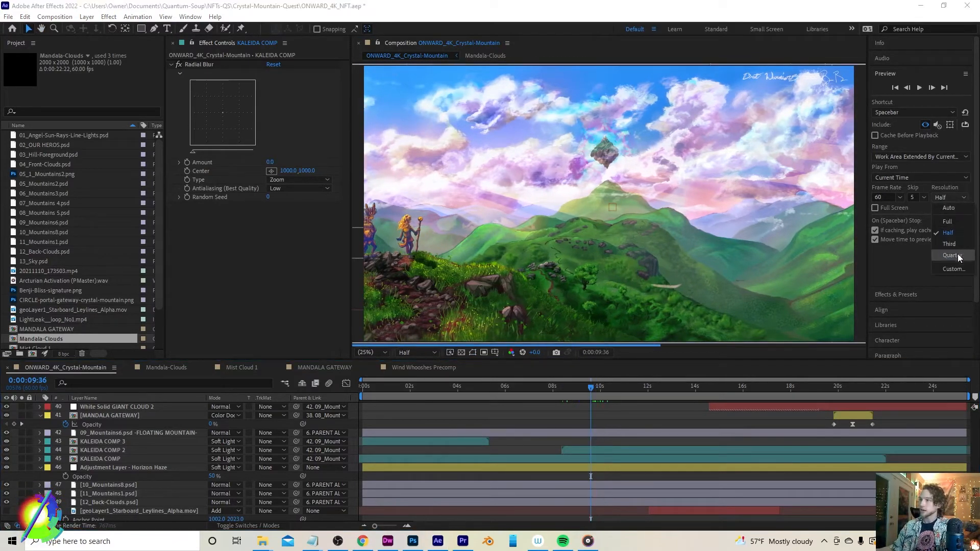
click(950, 255)
key(space)
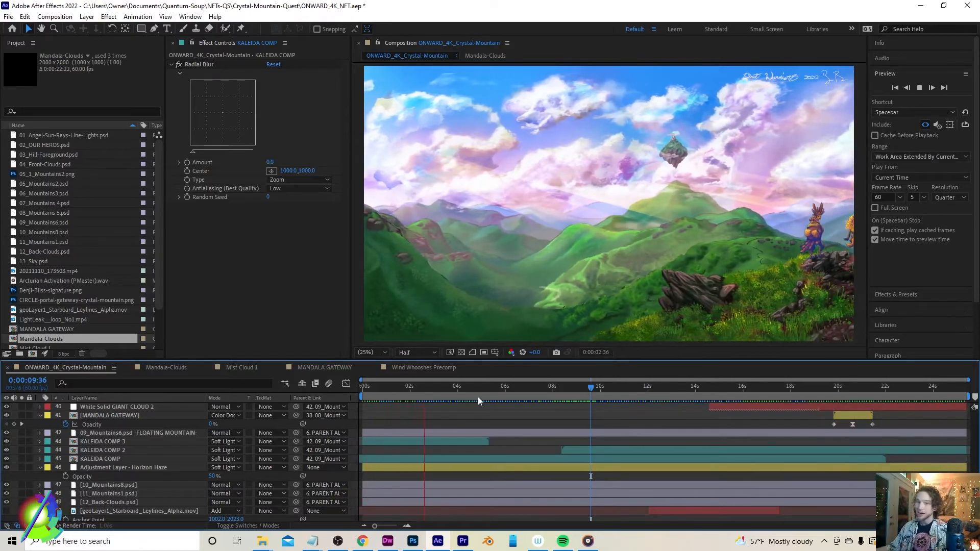
Stop the preview and select the Adjustment Layer - Horizon Haze layer to show its Hue/Saturation effect
scroll(544, 406, down, 2)
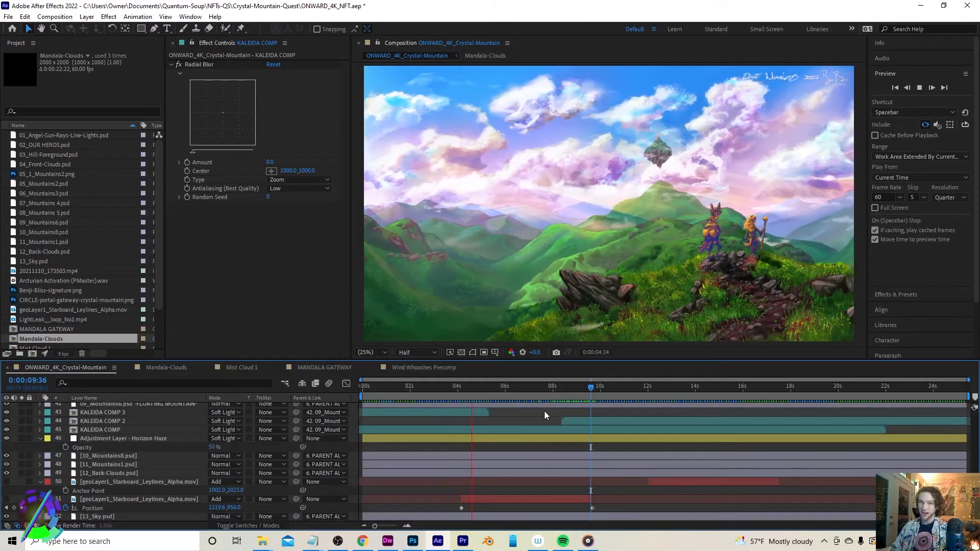
scroll(553, 428, up, 2)
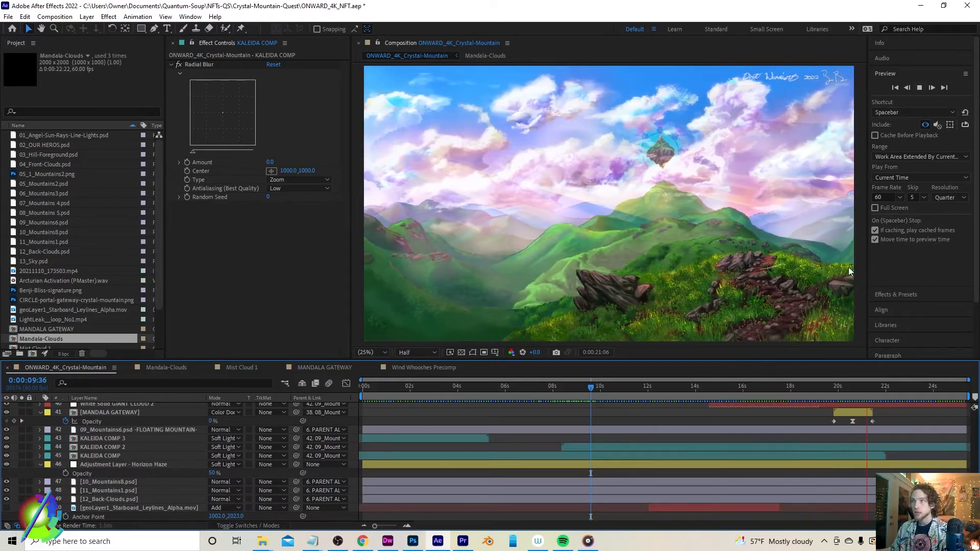
click(919, 88)
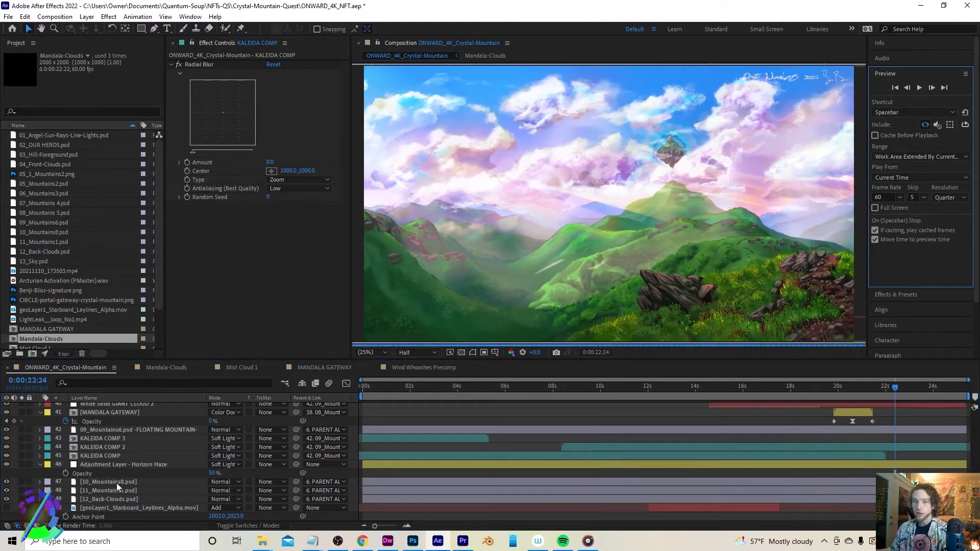
click(121, 464)
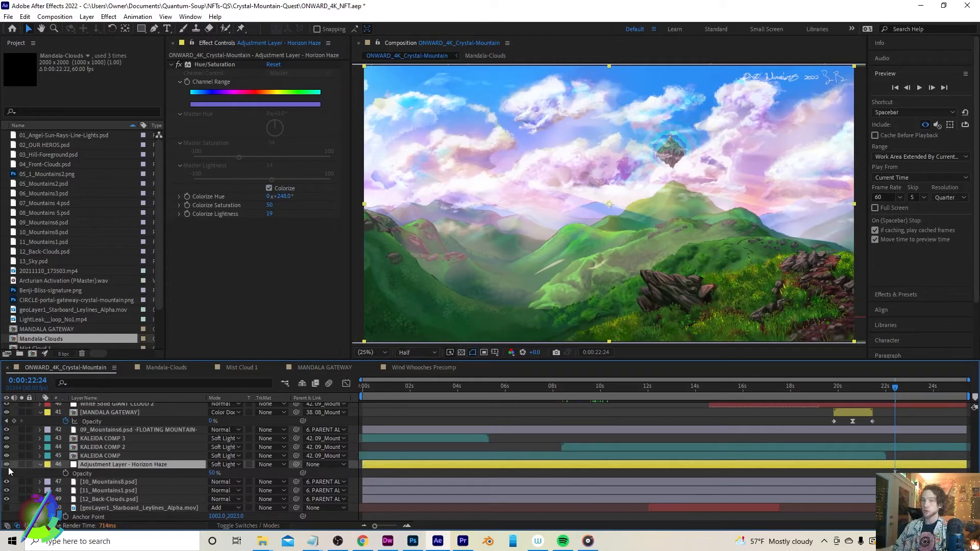
Inspect the KALEIDA COMP layers and the mask feather of KALEIDA COMP's Mask 1 at about 7 seconds
click(120, 439)
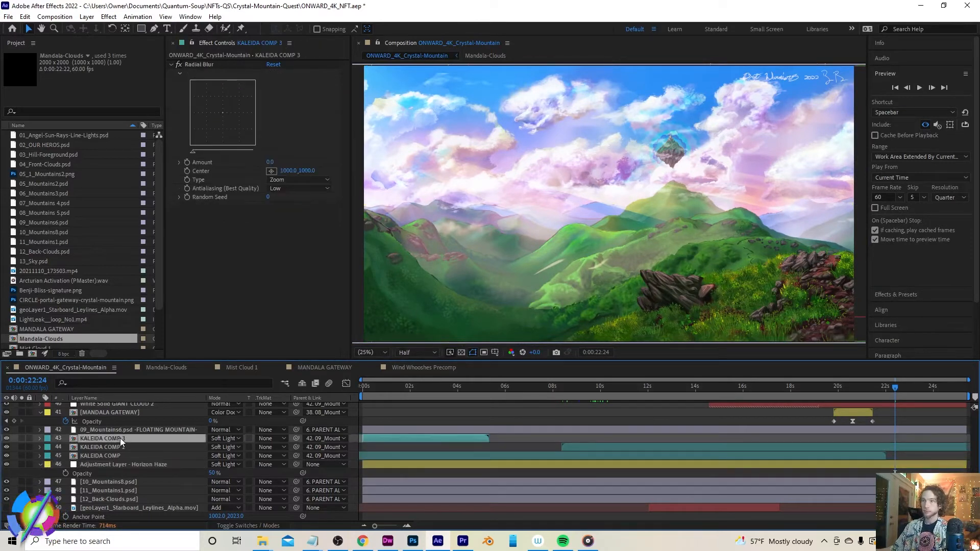
click(537, 383)
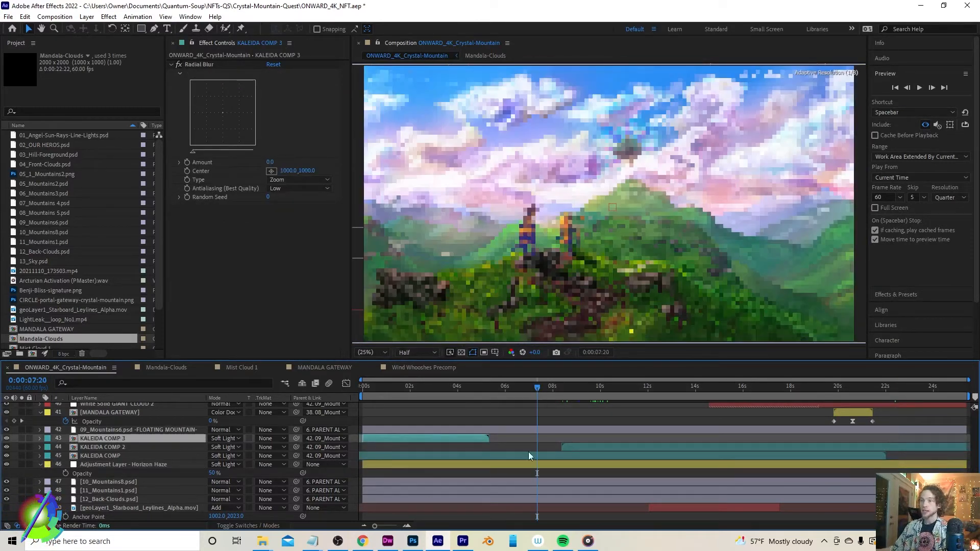
click(530, 455)
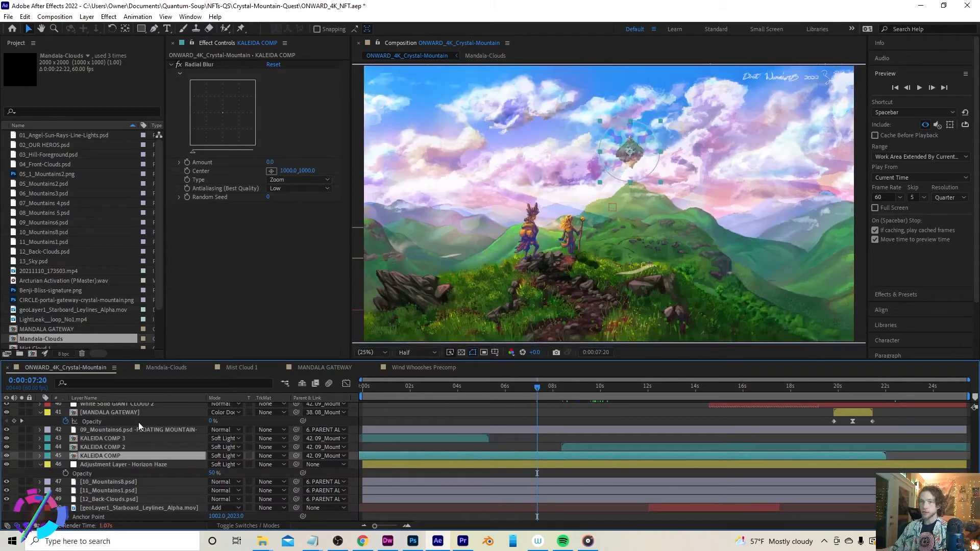
key(m)
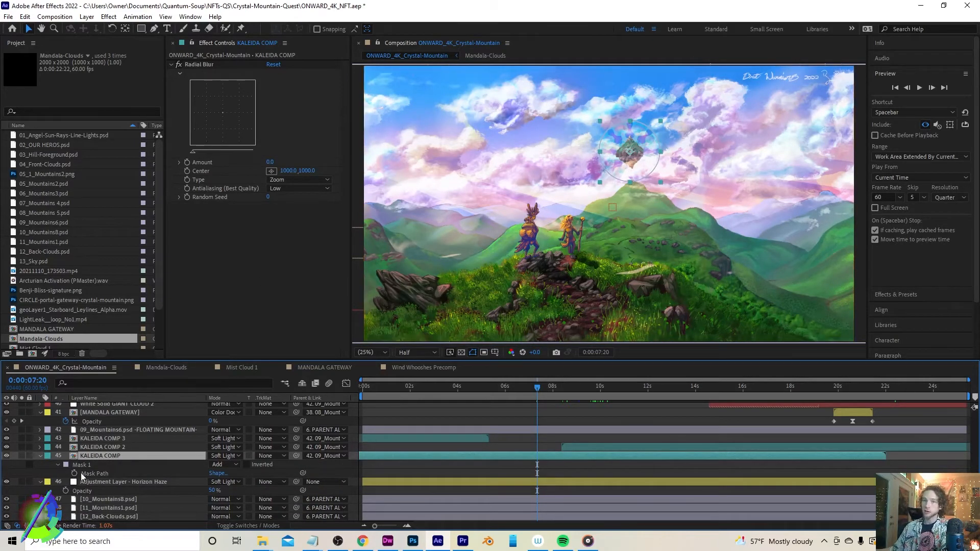
click(58, 465)
click(59, 464)
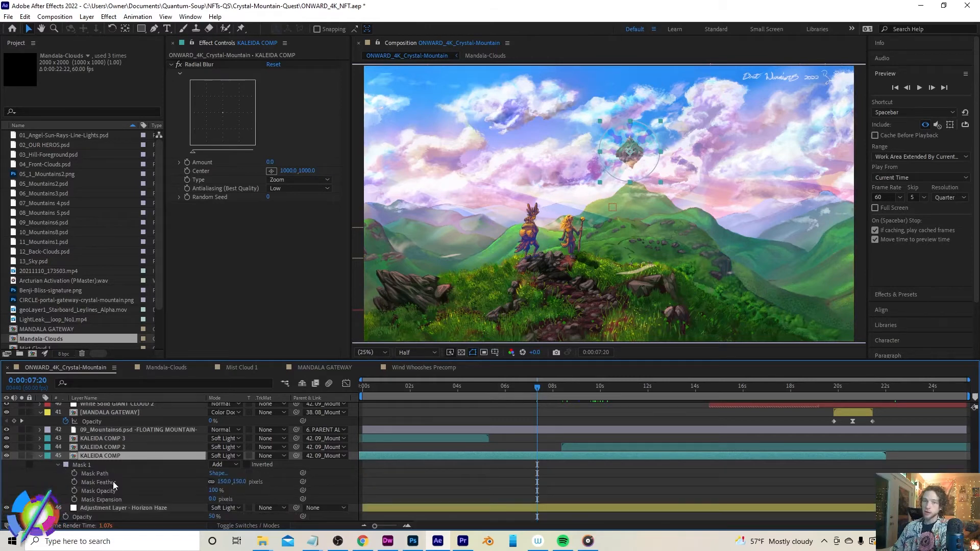
click(134, 483)
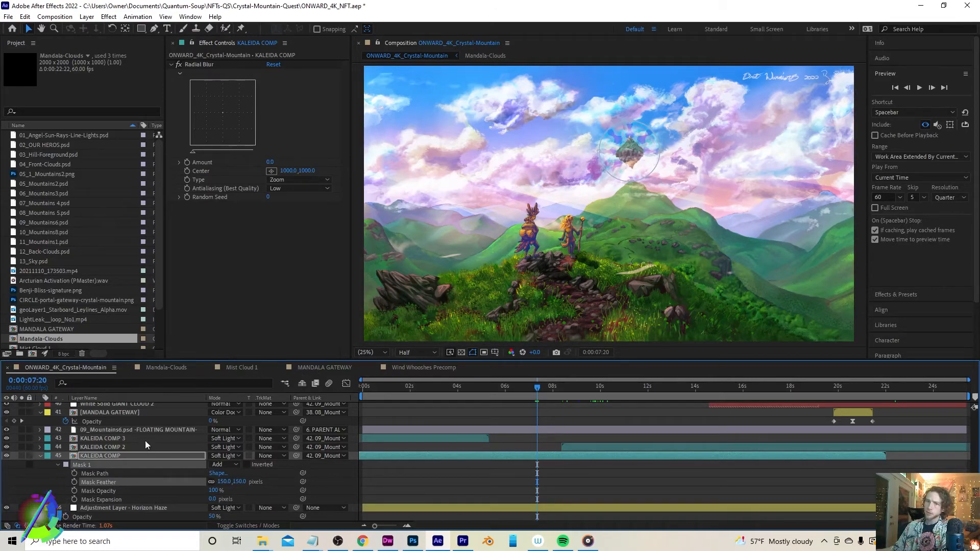
Open the Mandala-Clouds precomp and rename its top layer to Adjustment Layer KALEIDA and CURVES
double_click(111, 455)
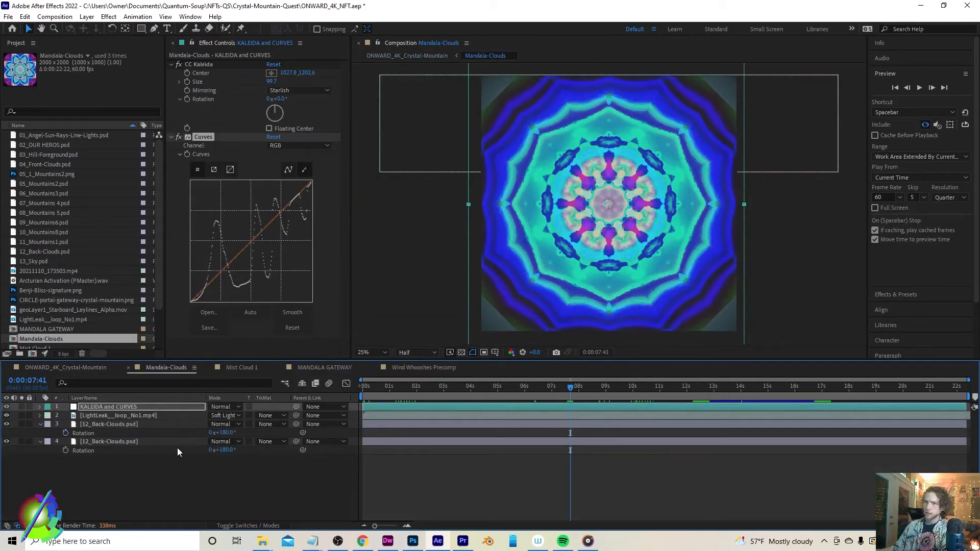
click(90, 369)
click(155, 368)
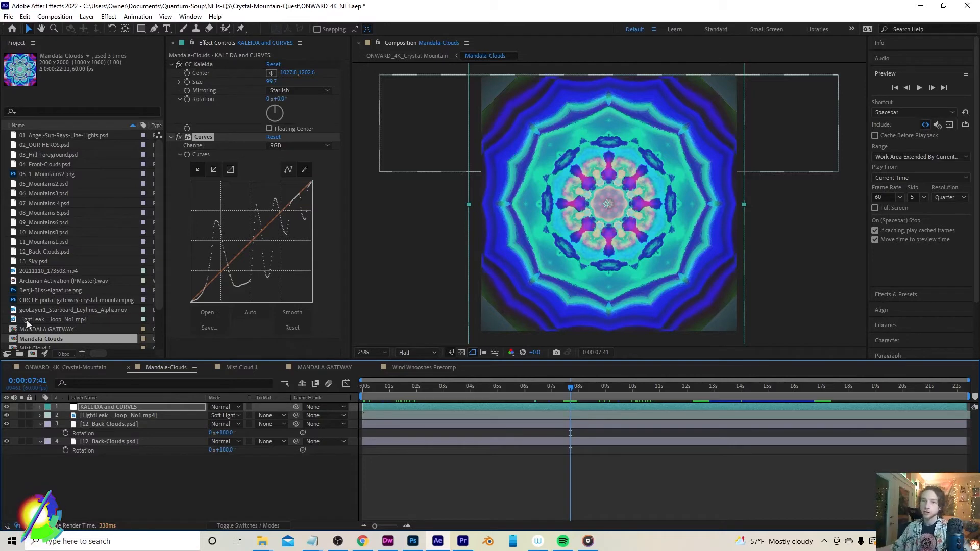
click(105, 404)
key(Return)
key(BackSpace)
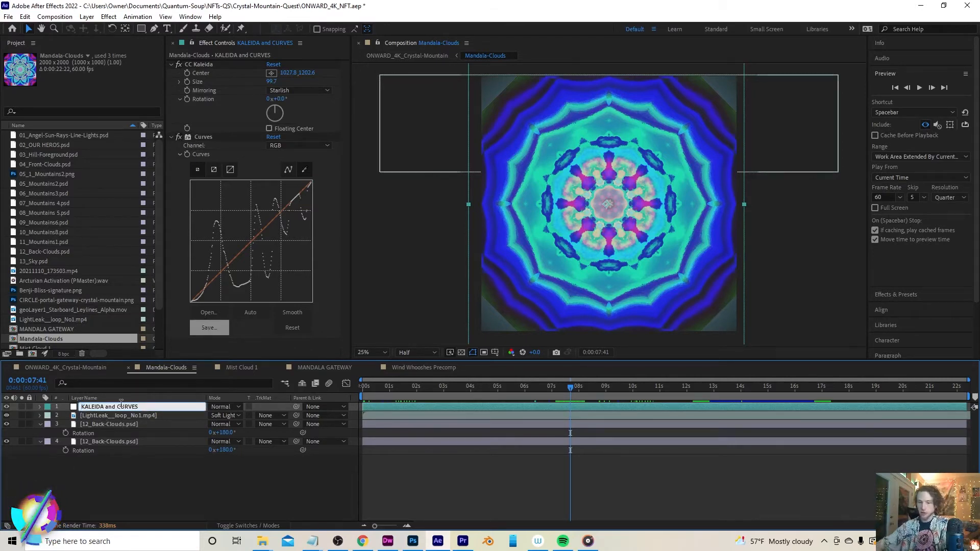
text(Adjustment Layer)
key(Return)
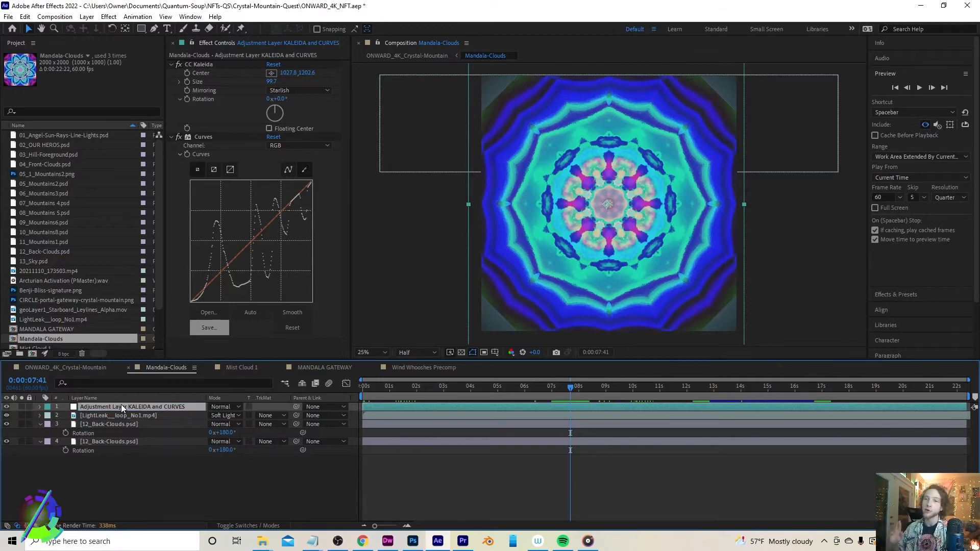
Return to the ONWARD_4K_Crystal-Mountain composition and scrub the timeline between about 6 and 9 seconds
click(98, 368)
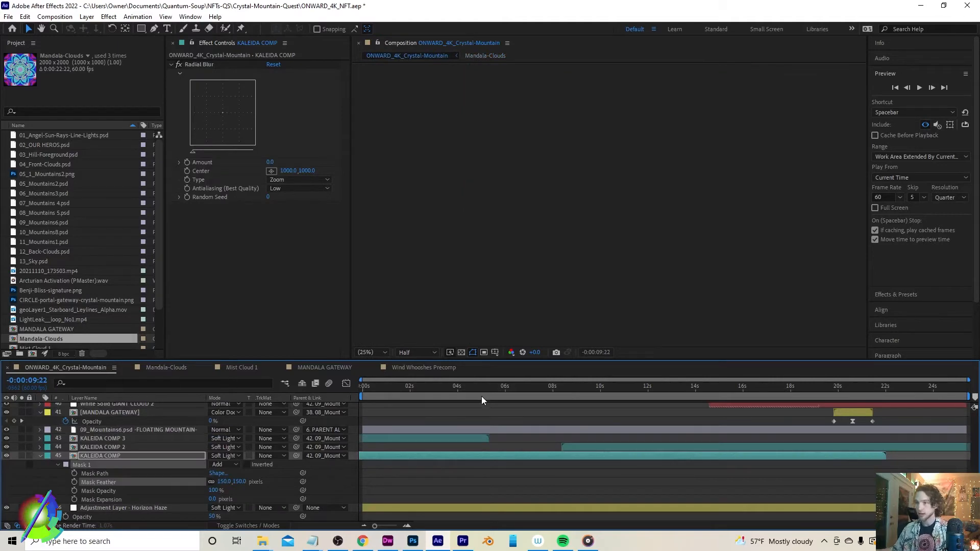
drag(492, 387, 513, 389)
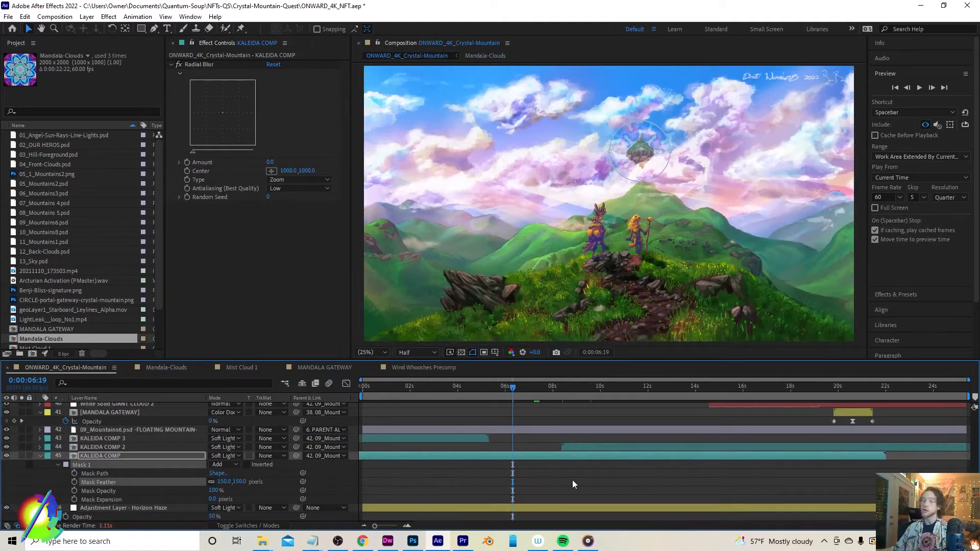
click(572, 483)
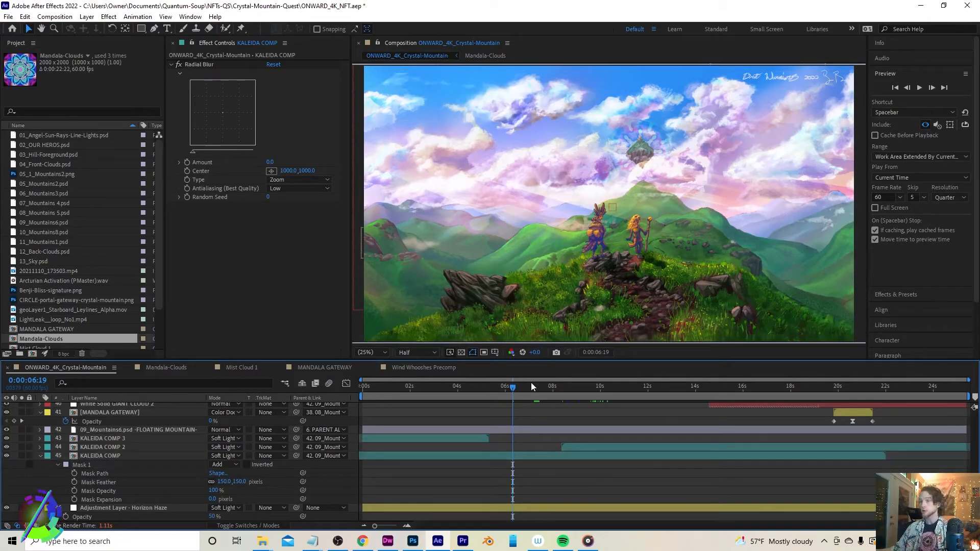
drag(532, 384, 542, 386)
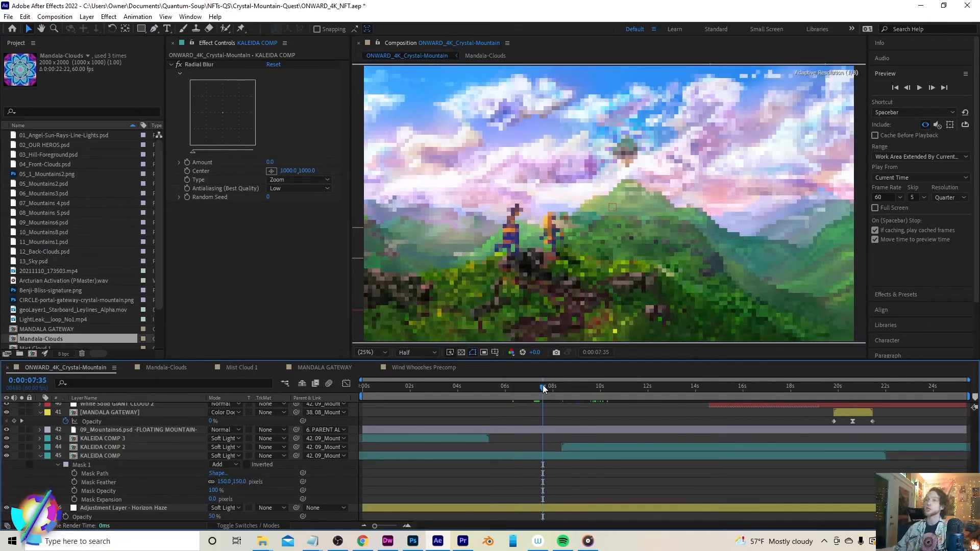
drag(547, 378, 577, 379)
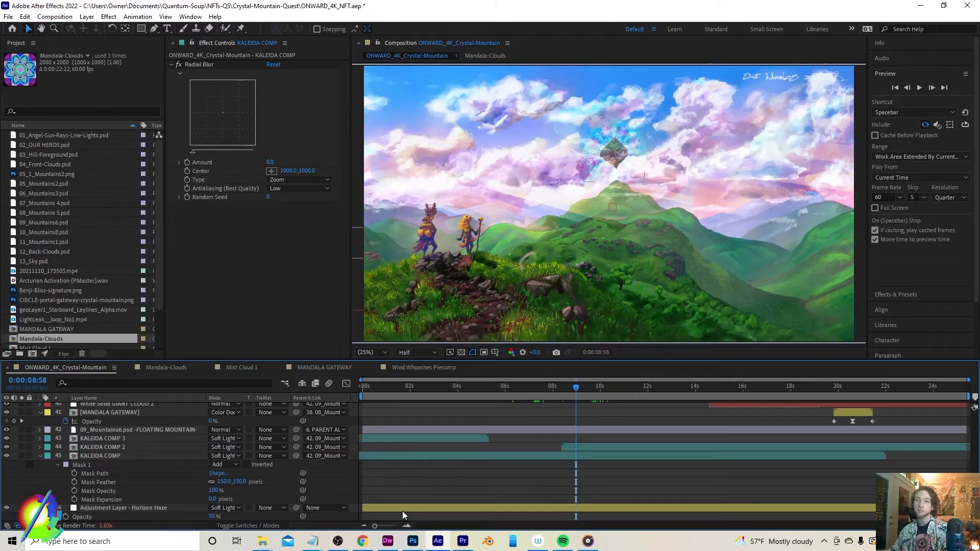
Switch to Photoshop to view the mountain-vistas2.psd painting, then return to After Effects
click(413, 540)
click(236, 39)
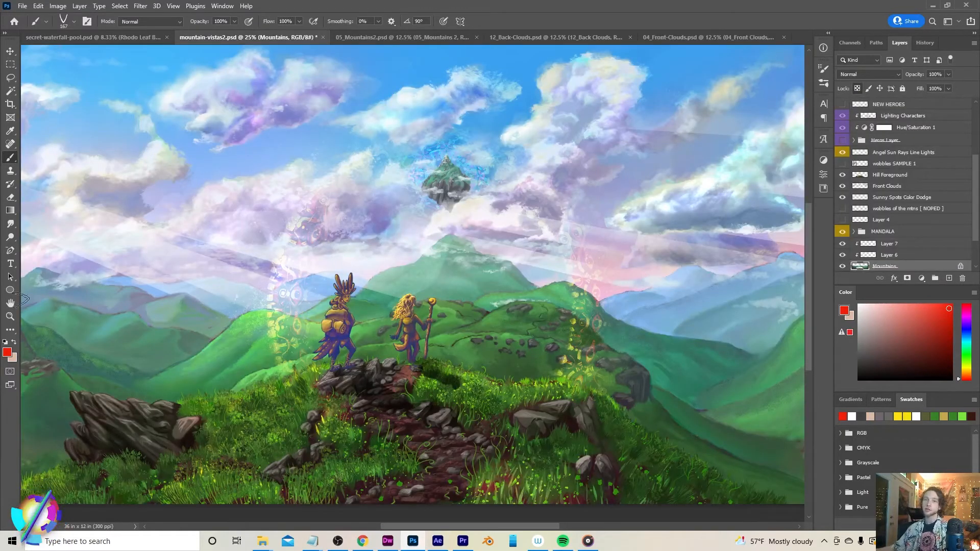
click(10, 303)
drag(236, 273, 276, 272)
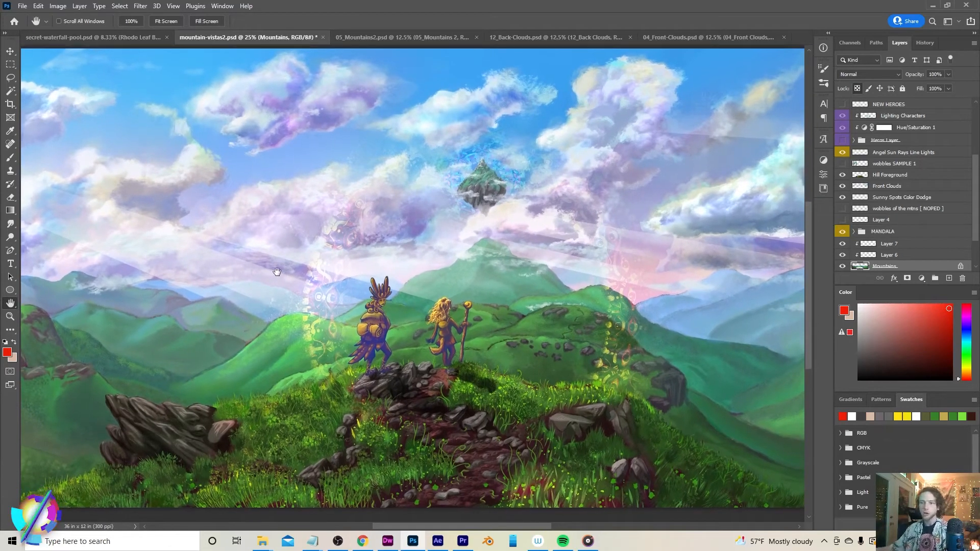
click(438, 542)
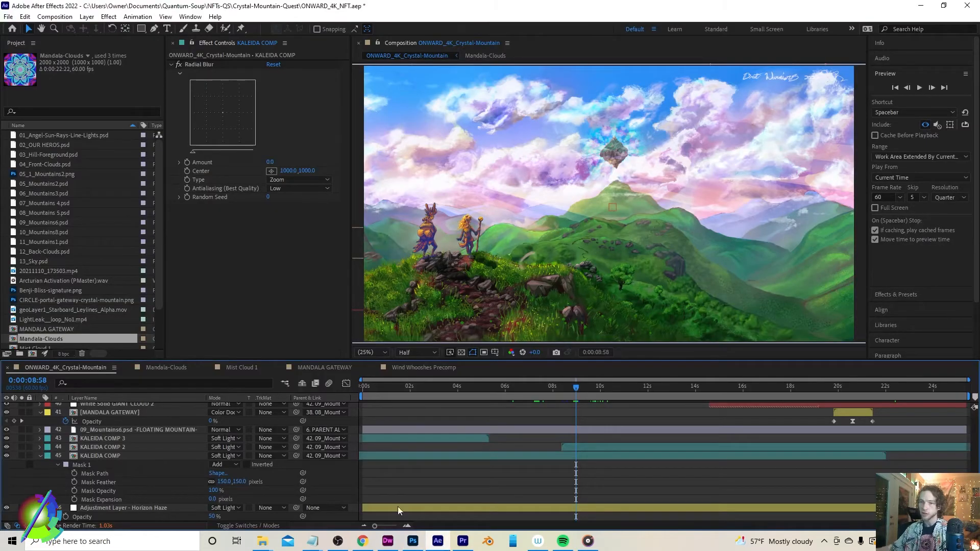
Select the Adjustment Layer - Horizon Haze at about 8 seconds and toggle its visibility repeatedly to compare
scroll(238, 501, down, 3)
click(154, 456)
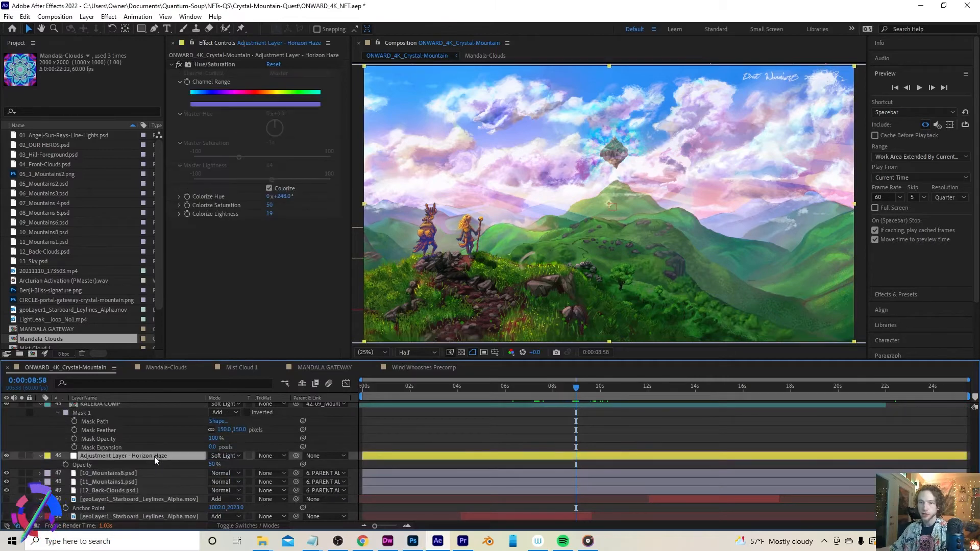
click(586, 388)
drag(586, 388, 555, 388)
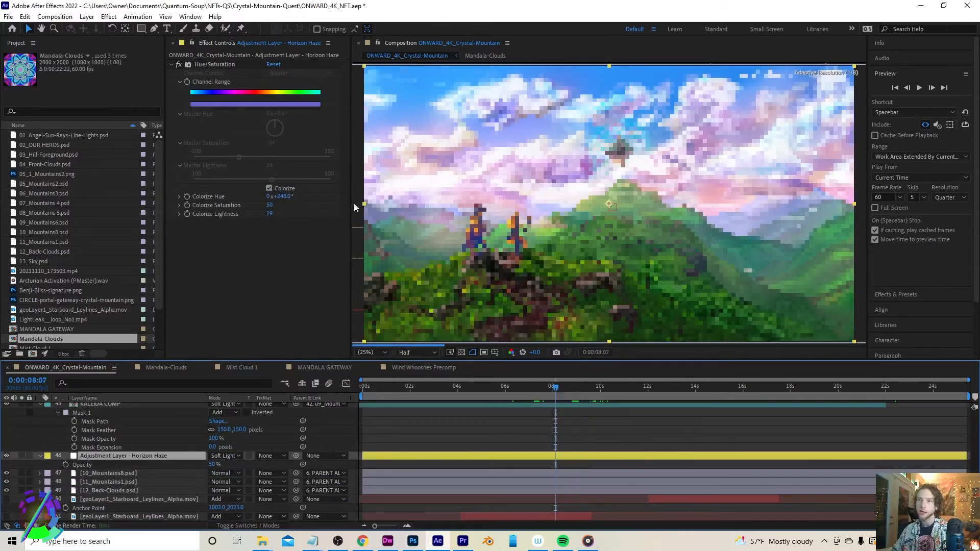
click(7, 456)
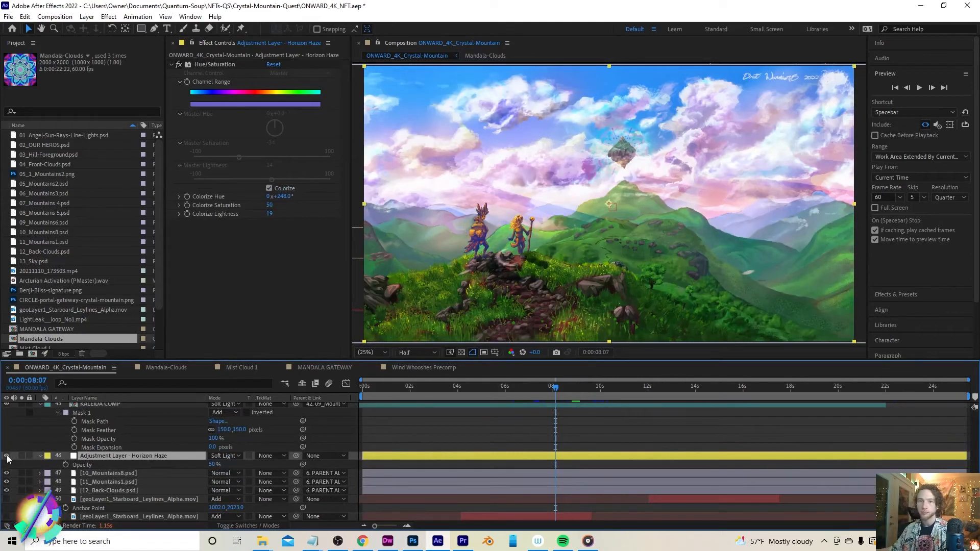
click(7, 456)
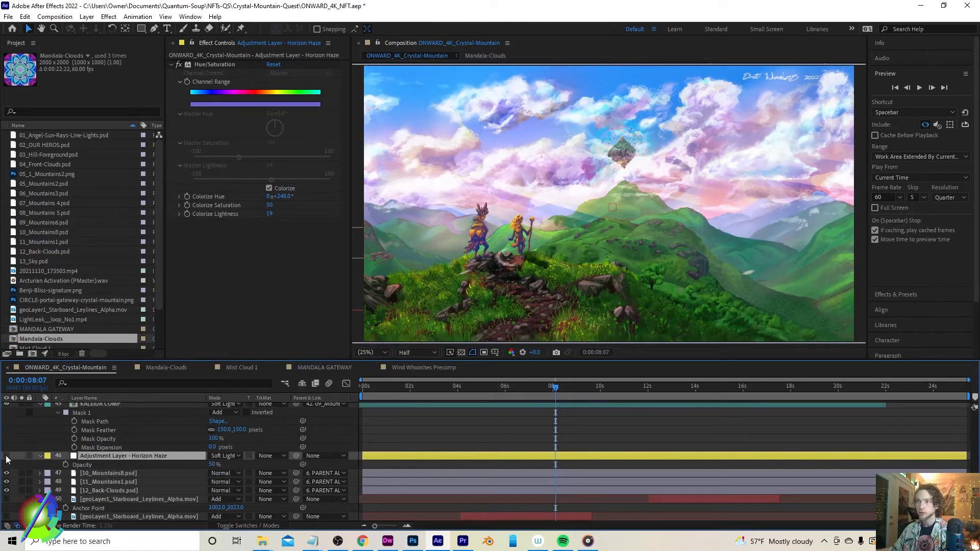
click(6, 457)
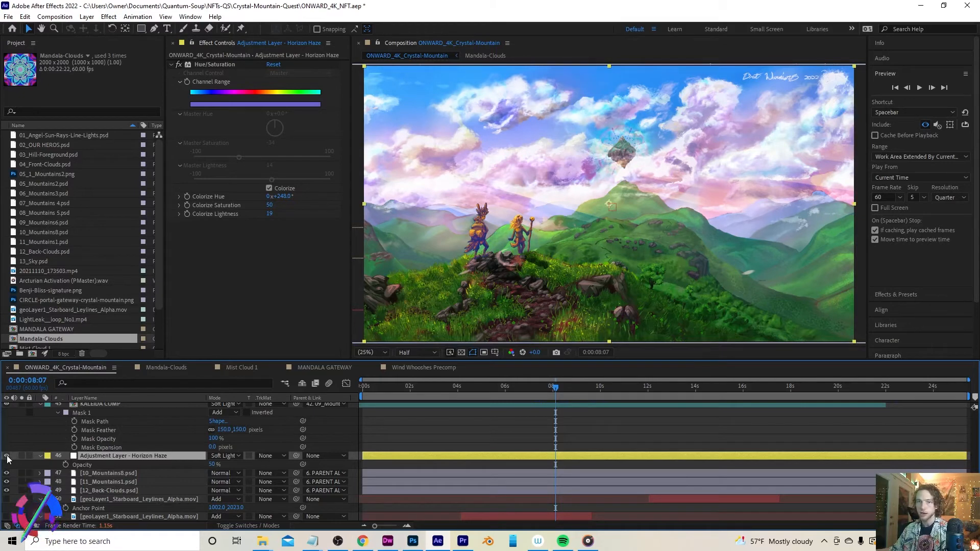
click(6, 456)
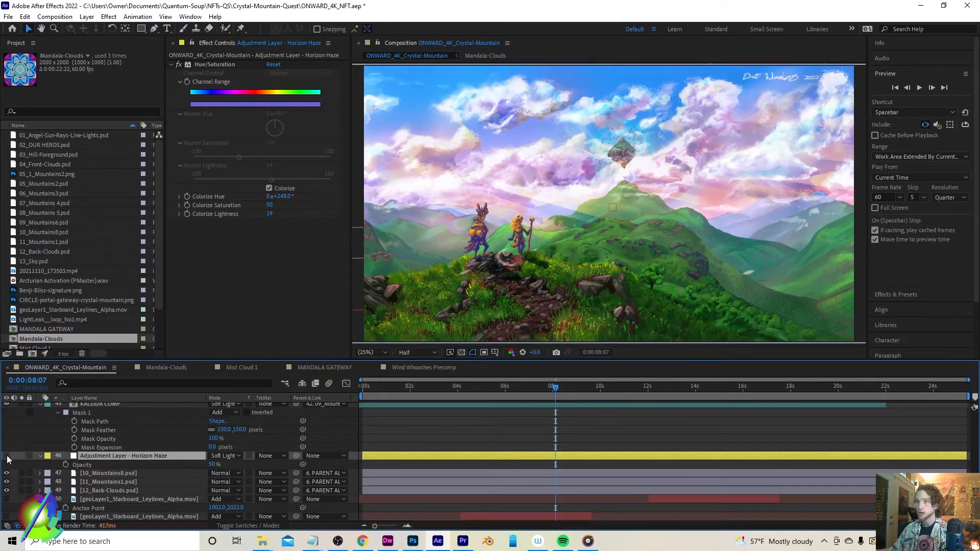
click(6, 456)
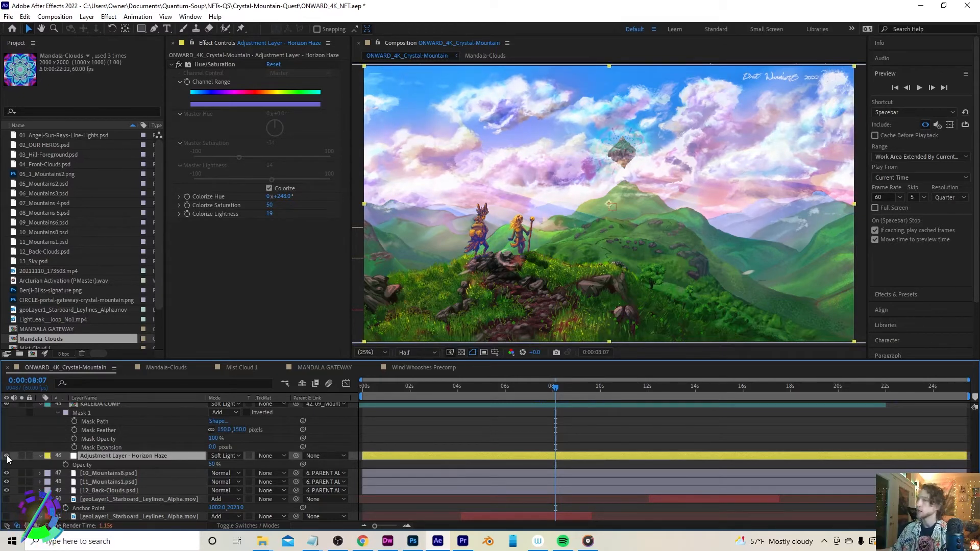
Toggle the visibility of the 10_Mountains8, 11_Mountains1 and 12_Back-Clouds layers to compare their contribution
click(122, 475)
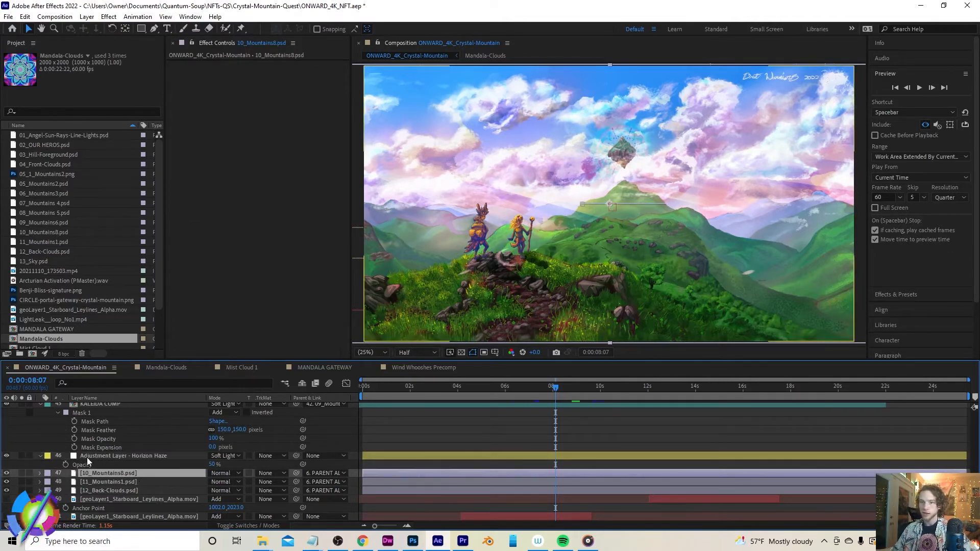
click(7, 473)
click(6, 473)
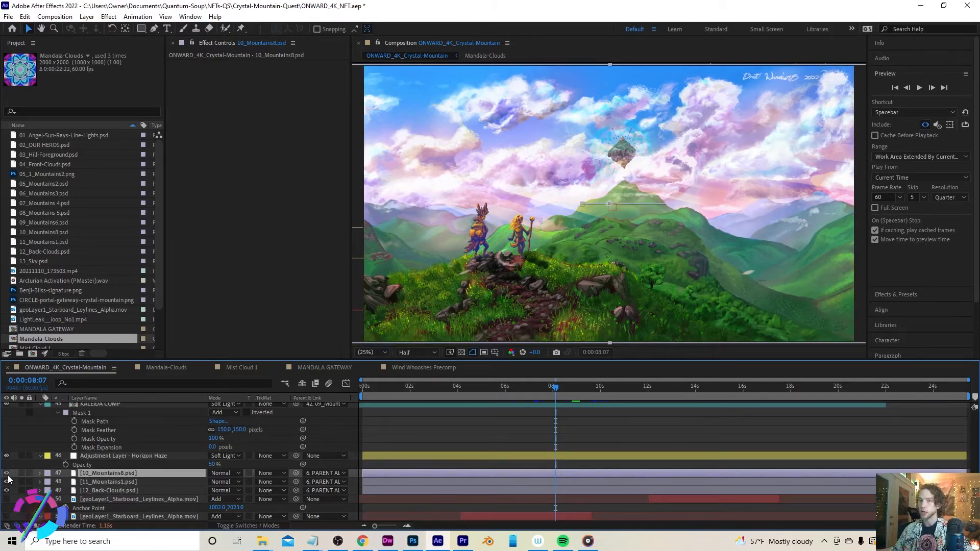
click(6, 482)
click(6, 482)
click(7, 482)
click(7, 482)
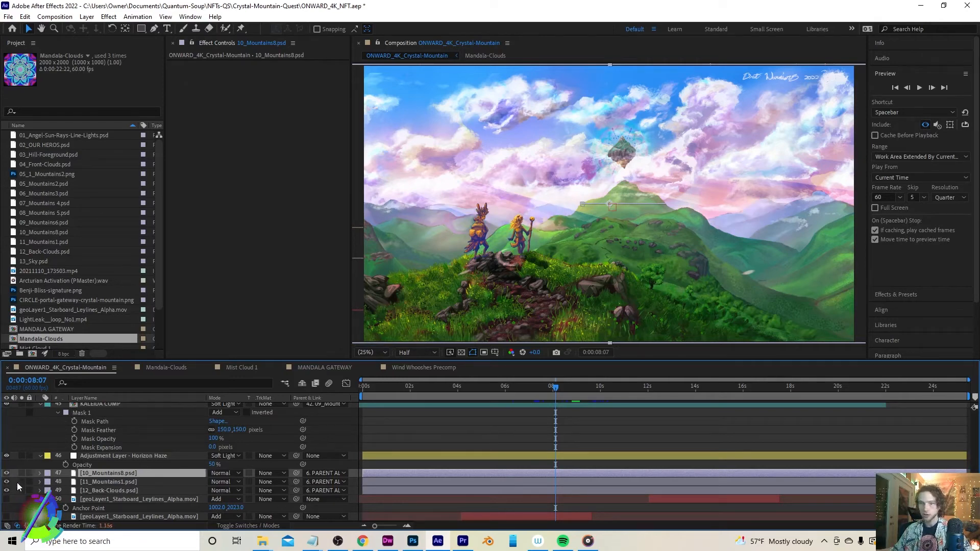
click(134, 491)
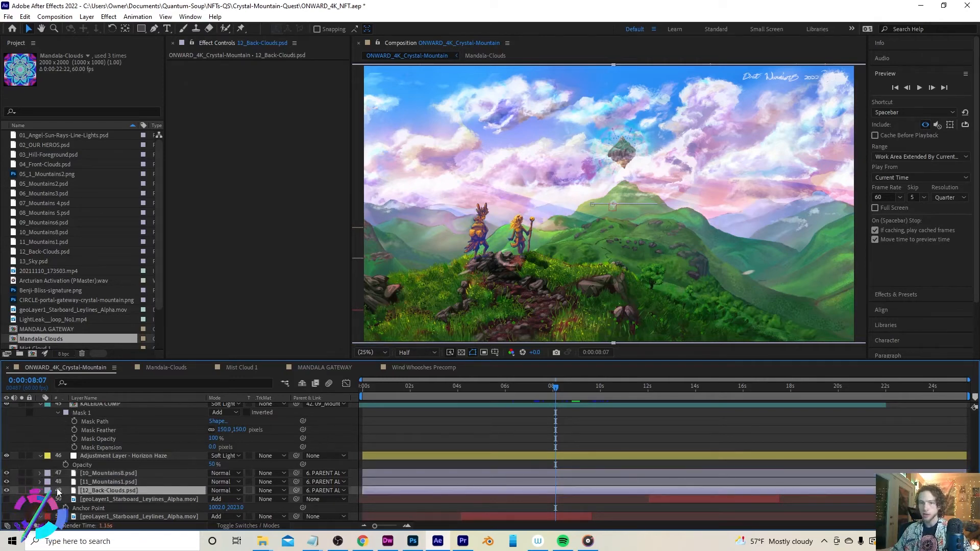
click(6, 490)
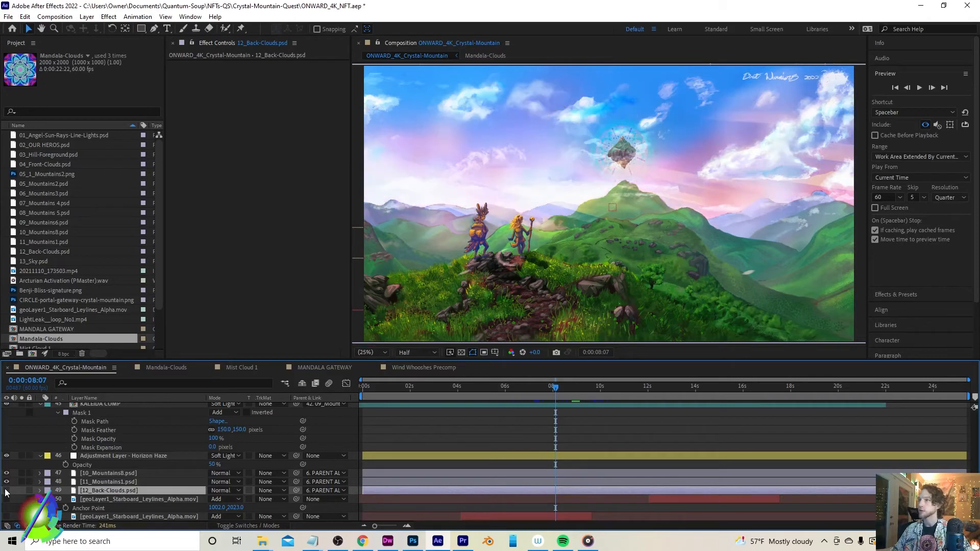
click(6, 490)
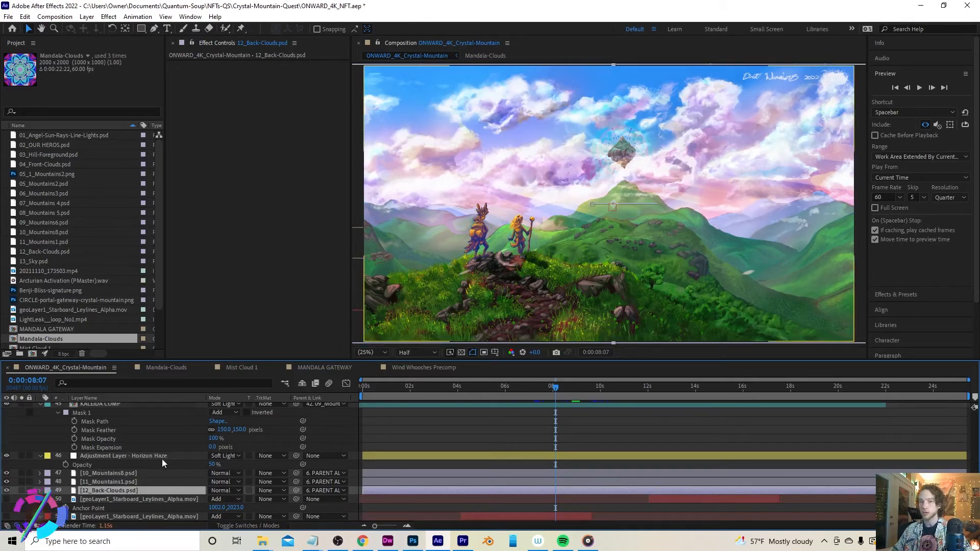
Select the 13_Sky.psd layer and toggle its visibility off and on to compare
scroll(162, 459, down, 1)
click(149, 482)
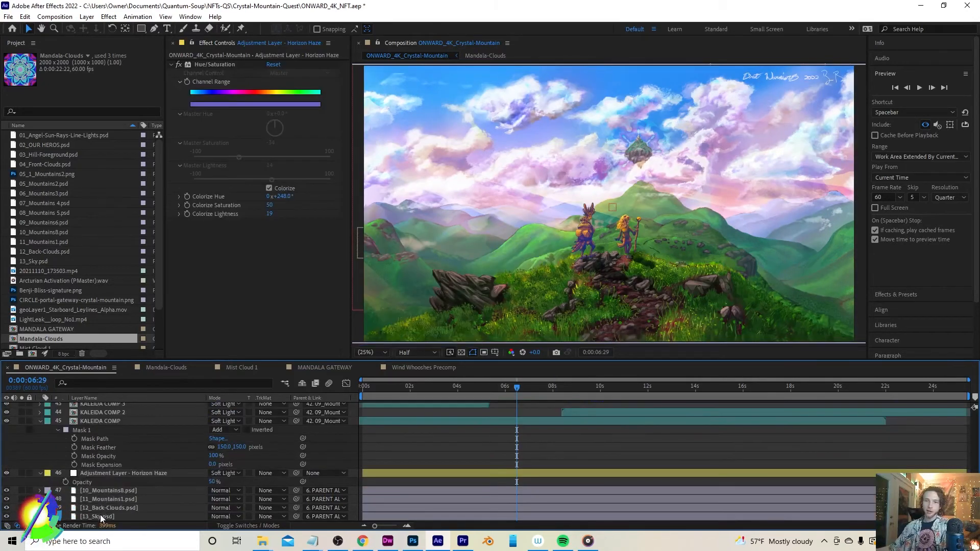
click(100, 514)
click(7, 516)
click(6, 516)
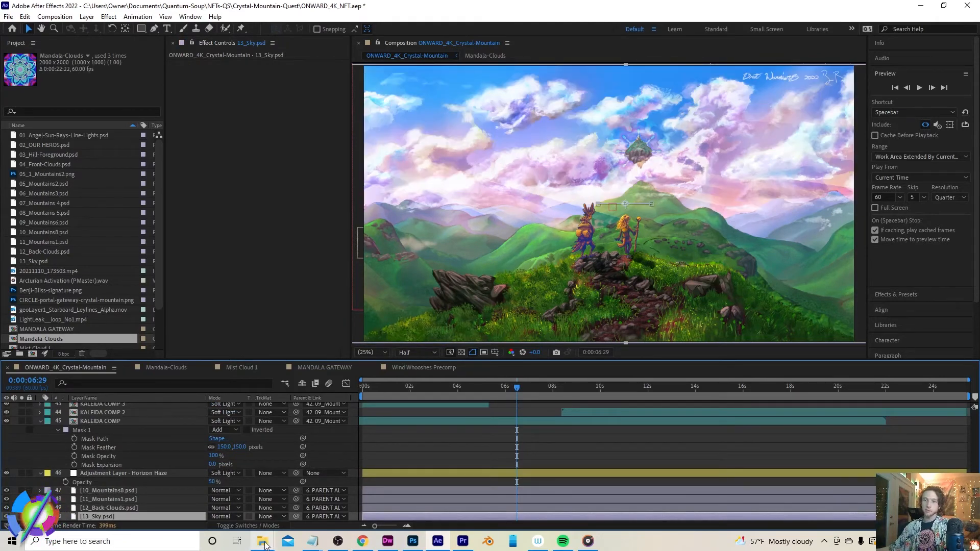
Open 13_Sky.psd from the LAYERS-crystal-mountain-quest folder in Photoshop
mouse_move(262, 541)
click(245, 467)
scroll(545, 286, down, 5)
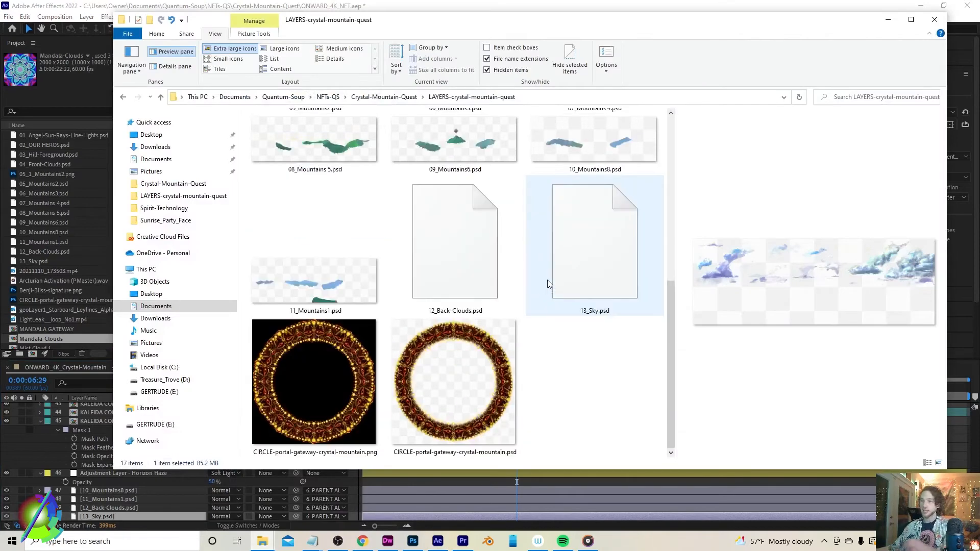
click(571, 254)
double_click(571, 255)
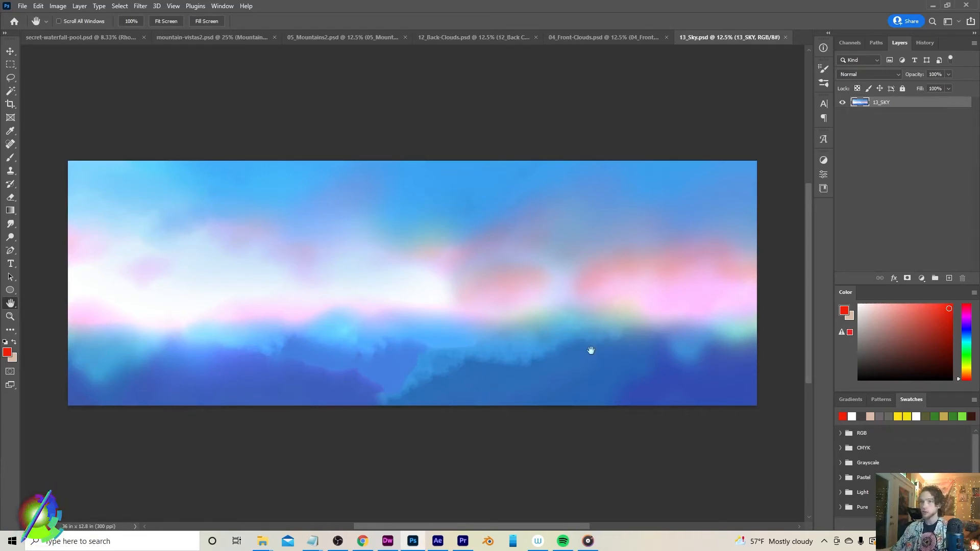
Review the 13_Sky image and play the rendered ONWARD_VisualLoop_1080p video to check the finished loop
drag(325, 254, 331, 248)
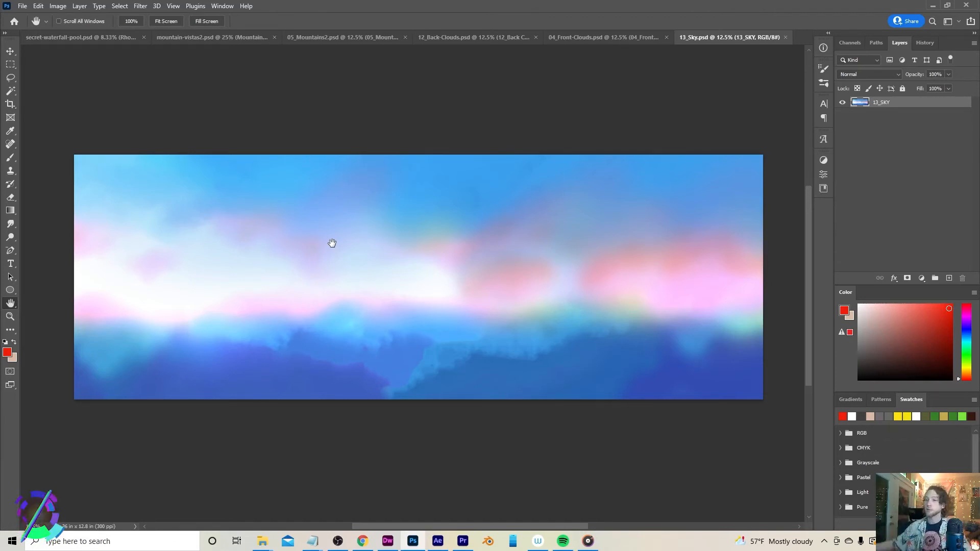
mouse_move(267, 545)
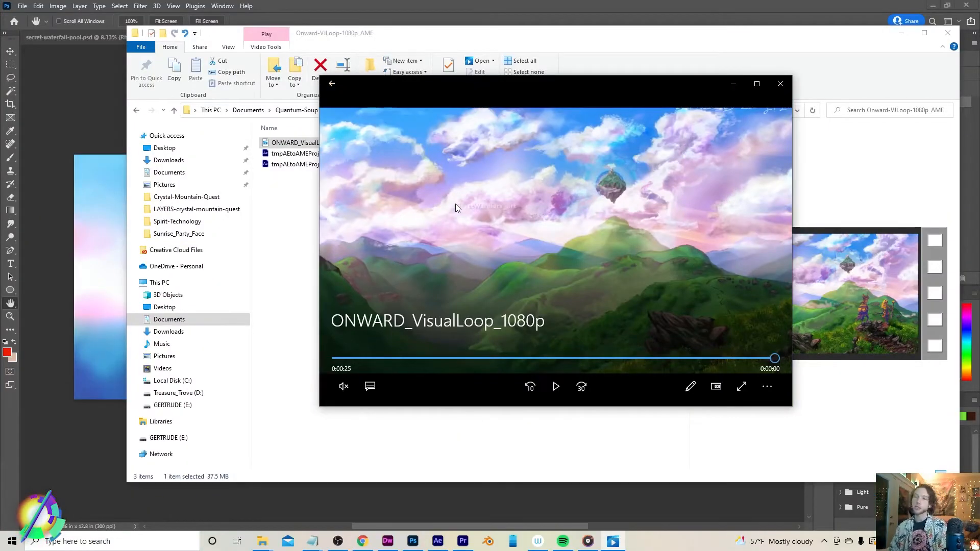
double_click(455, 203)
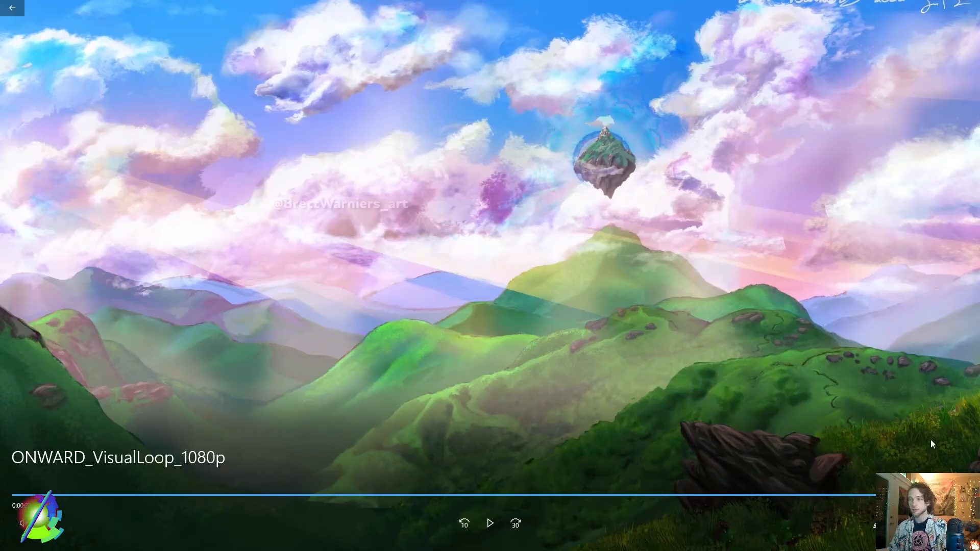
click(491, 523)
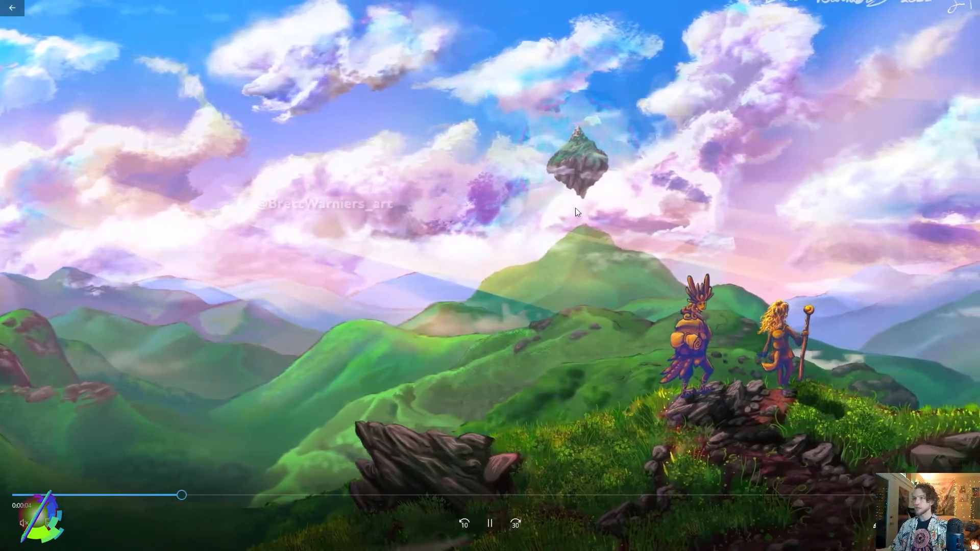
click(733, 495)
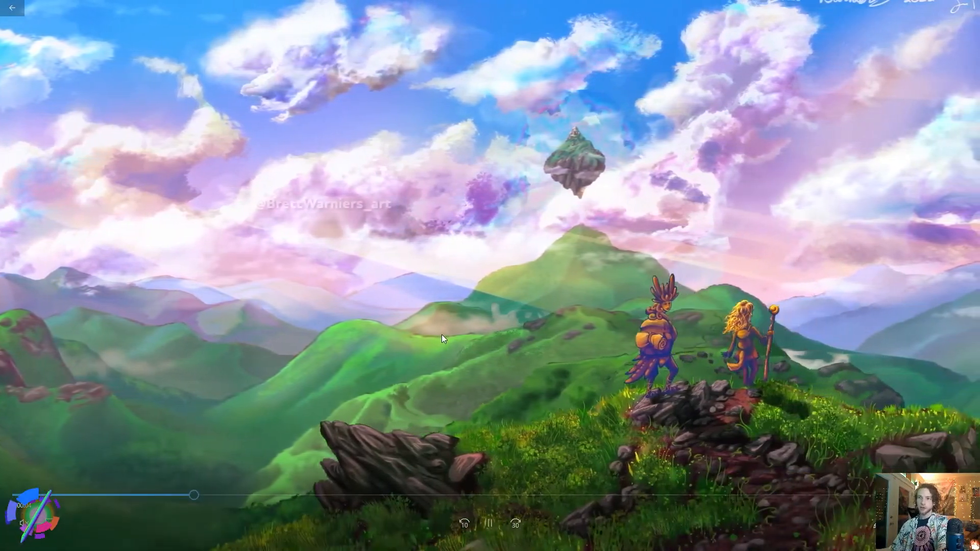
key(Escape)
click(556, 386)
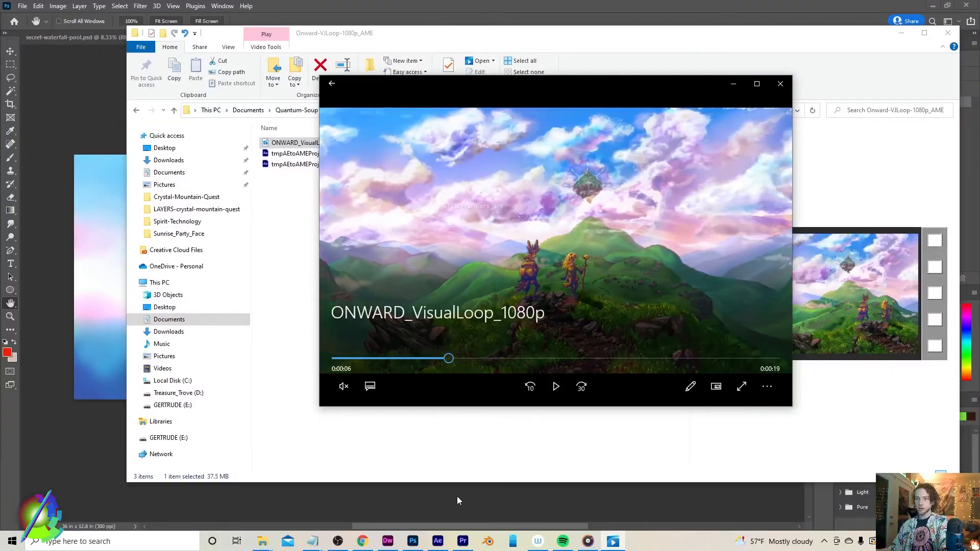
Return to After Effects at frame 0 and reveal the Position property of 11_Mountains1 and 10_Mountains8
click(436, 542)
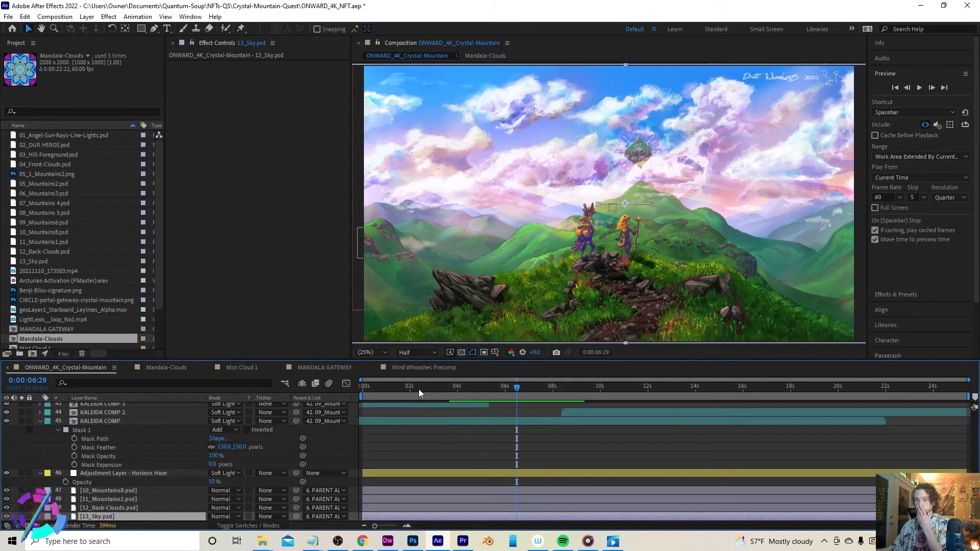
drag(418, 388, 287, 381)
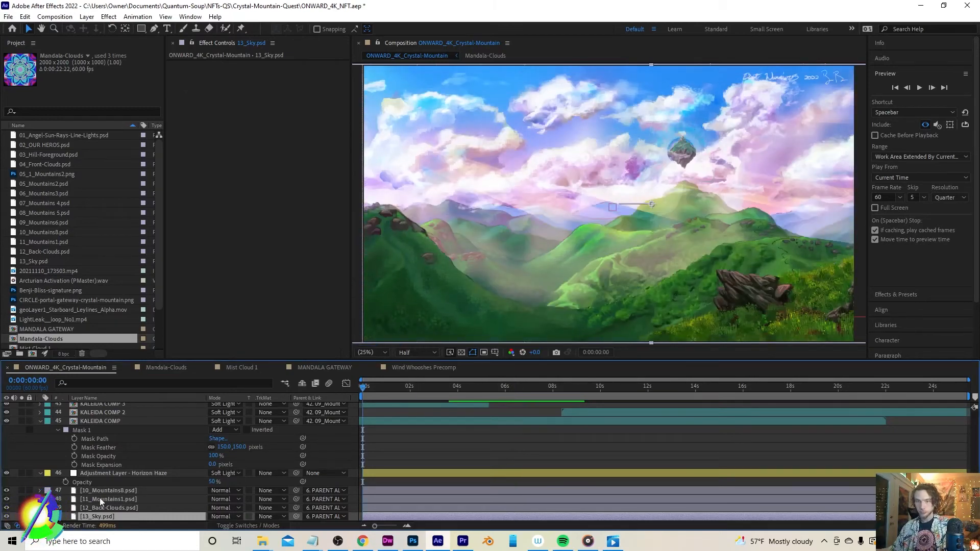
click(100, 500)
key(p)
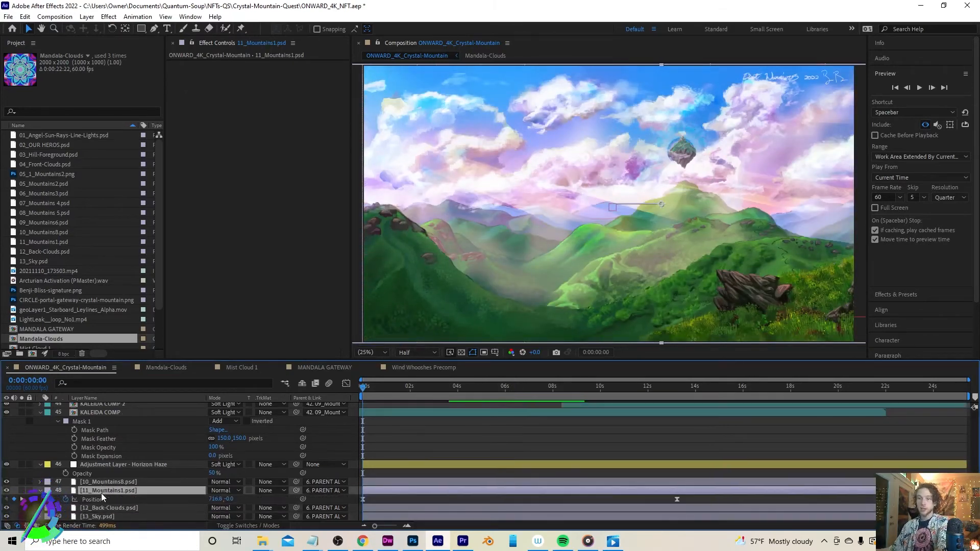
click(94, 482)
key(p)
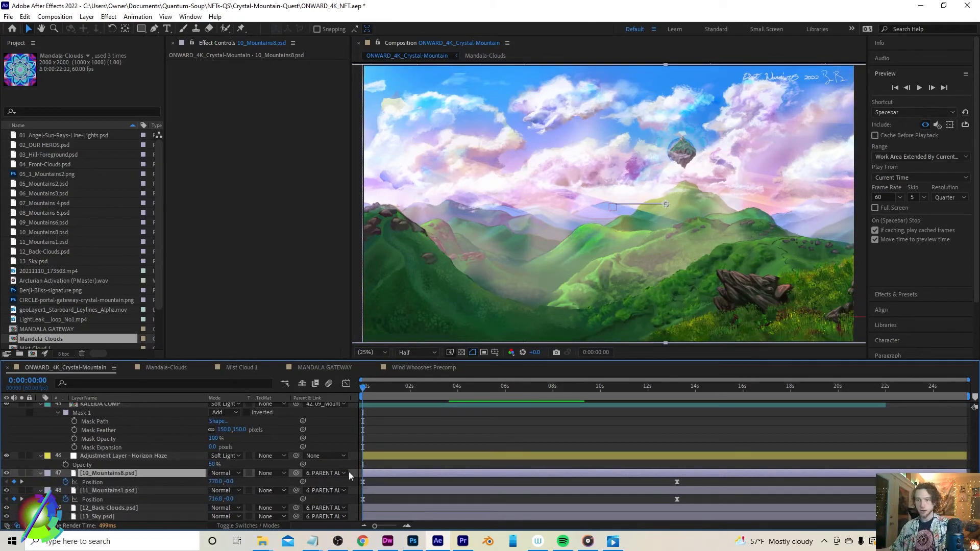
Open the Graph Editor and show the Position curves of 10_Mountains8 and 11_Mountains1
click(346, 384)
click(87, 482)
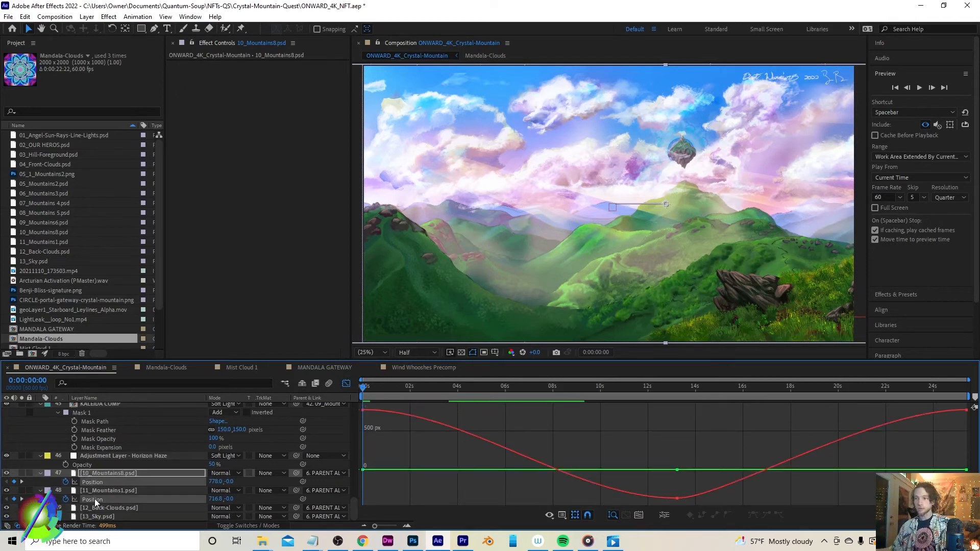
click(95, 500)
click(95, 483)
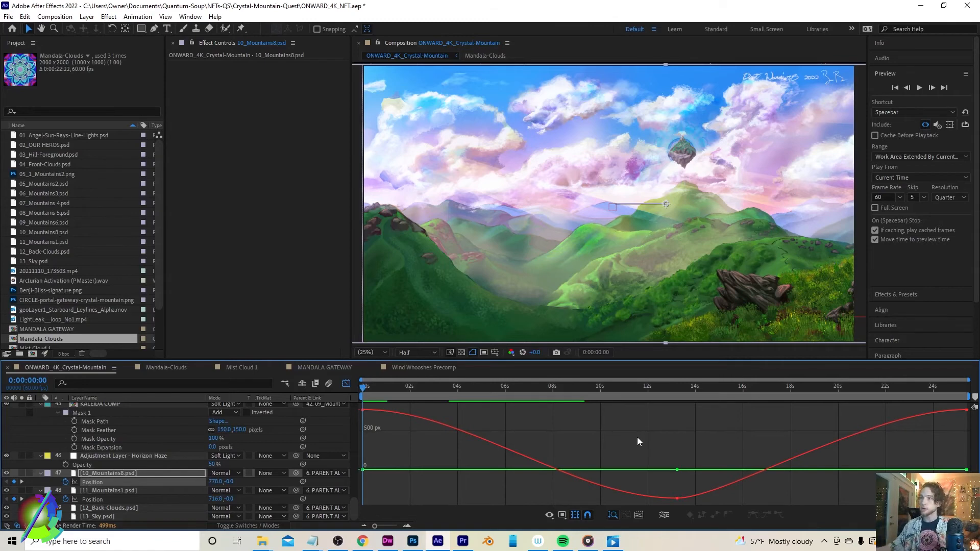
Try changing the interpolation of the middle Position keyframes and preview the mountains' motion
drag(465, 387, 515, 392)
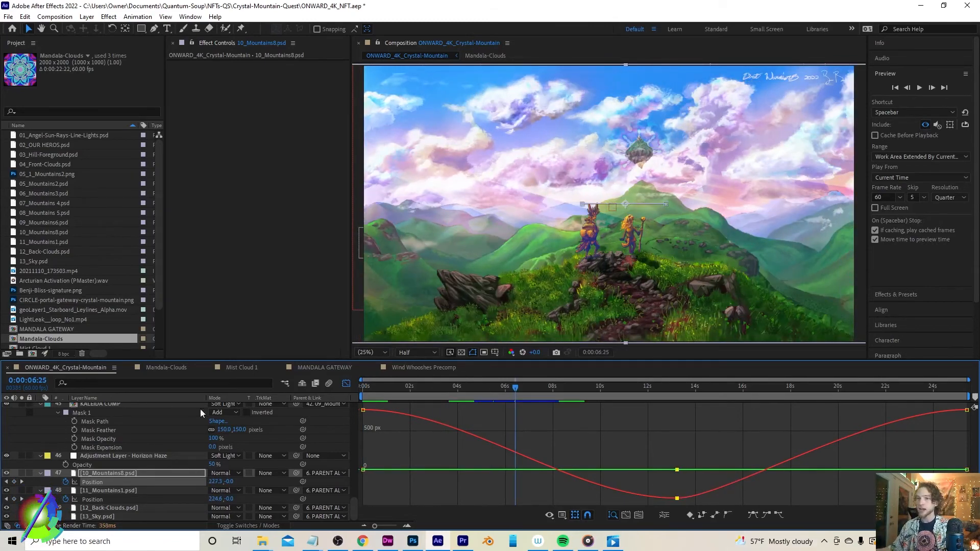
click(718, 515)
click(588, 388)
drag(587, 387, 619, 389)
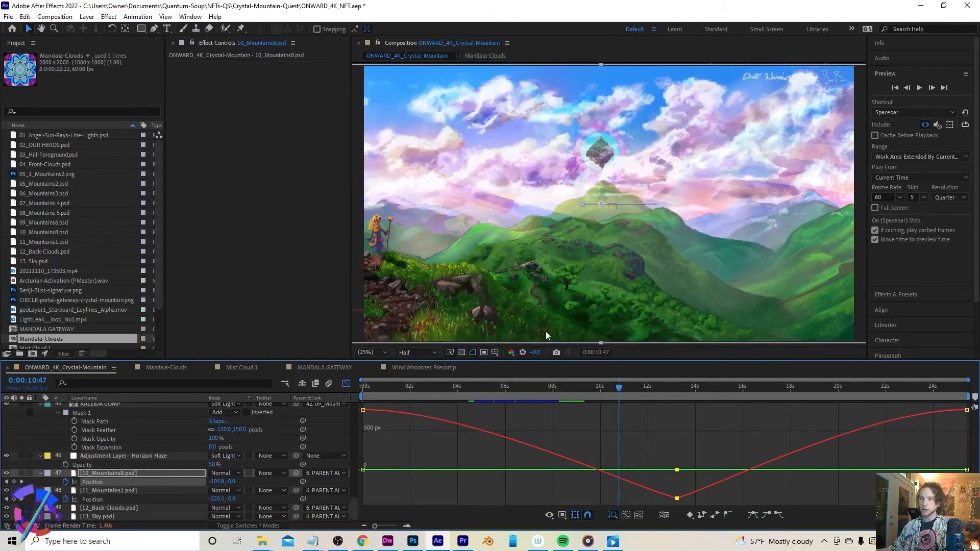
key(space)
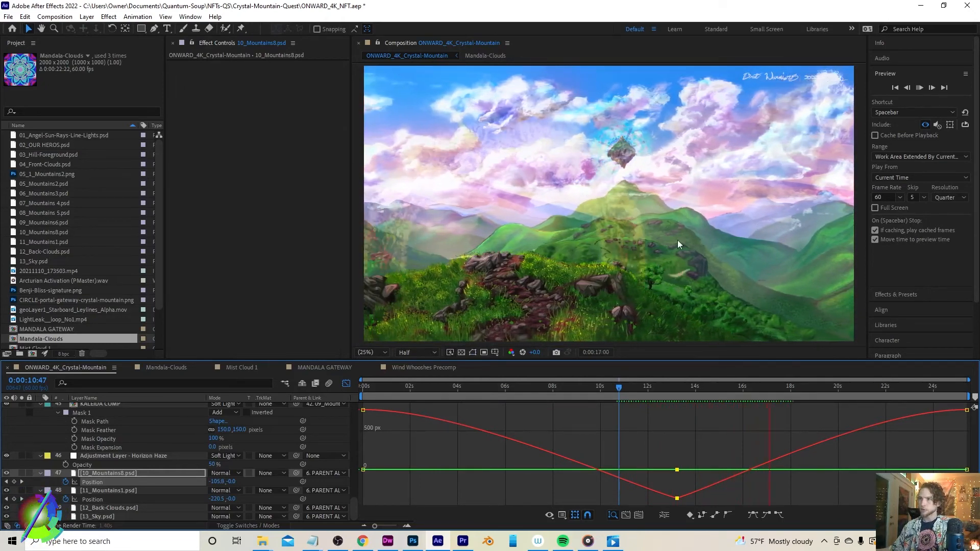
drag(677, 385, 687, 386)
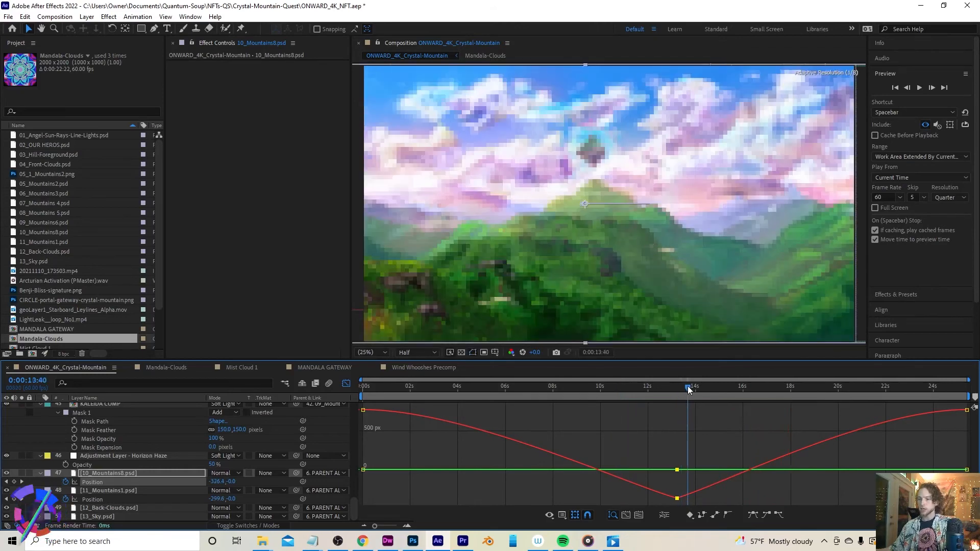
Undo the keyframe interpolation change and collapse the KALEIDA COMP layer's properties
key(ctrl+z)
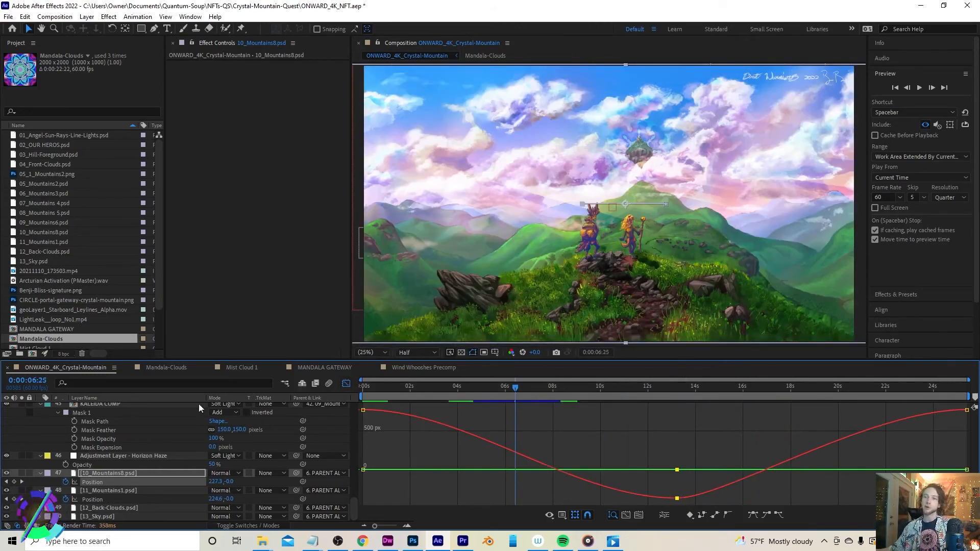
click(106, 491)
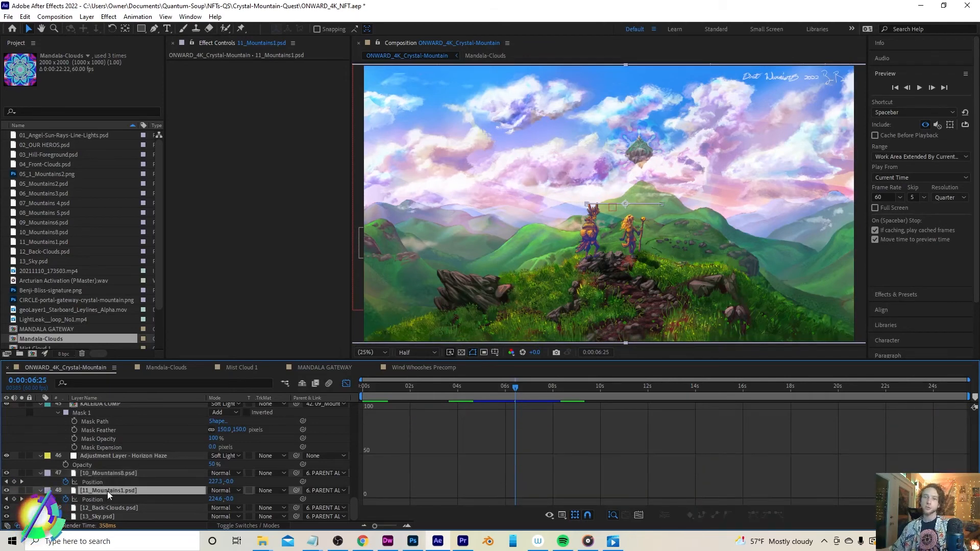
click(108, 473)
scroll(106, 469, up, 1)
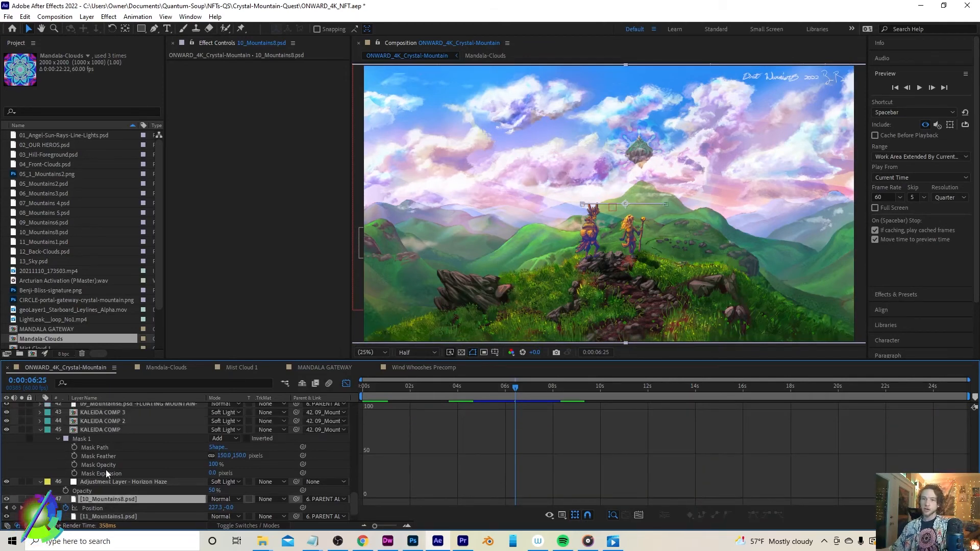
click(40, 429)
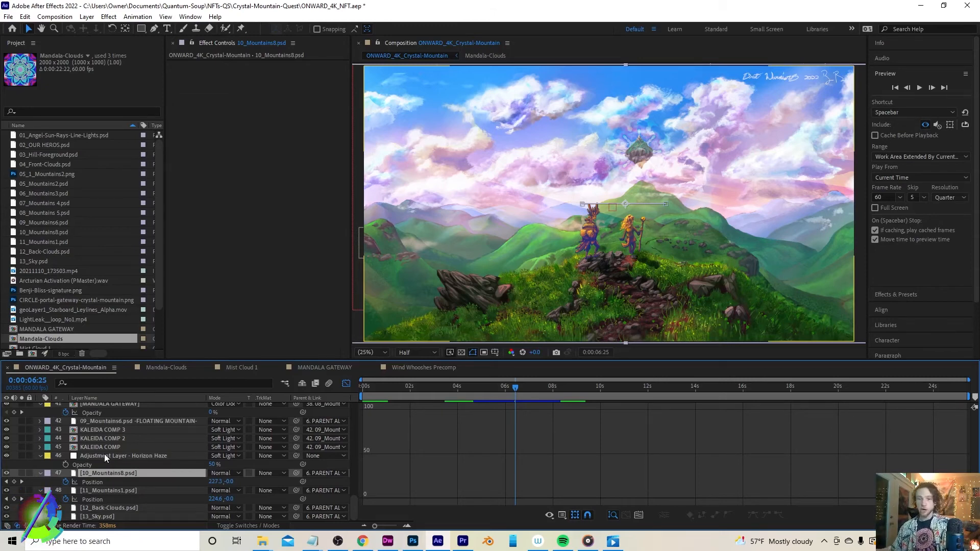
Show the Position curves of both 10_Mountains8 and 11_Mountains1 together in the Graph Editor
click(98, 500)
click(99, 498)
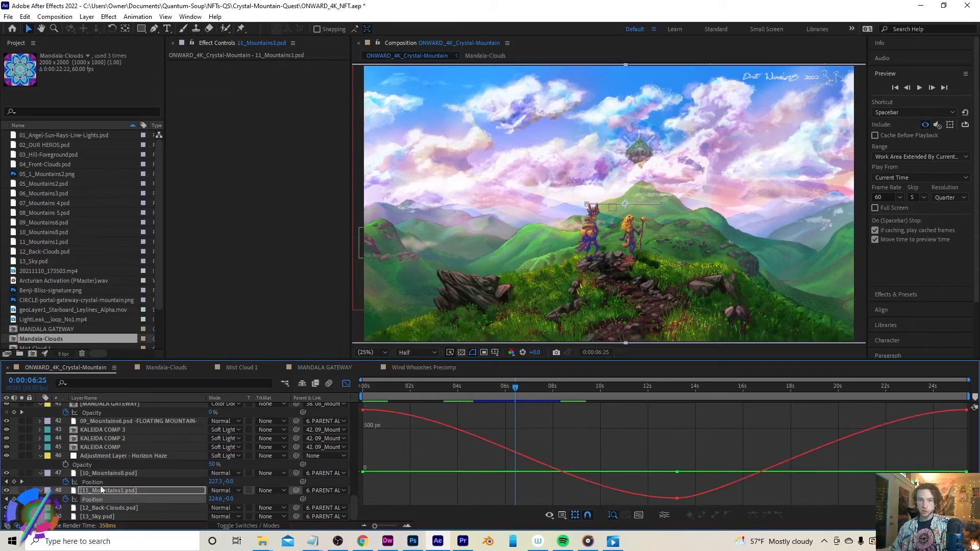
shift+click(100, 481)
scroll(82, 469, up, 3)
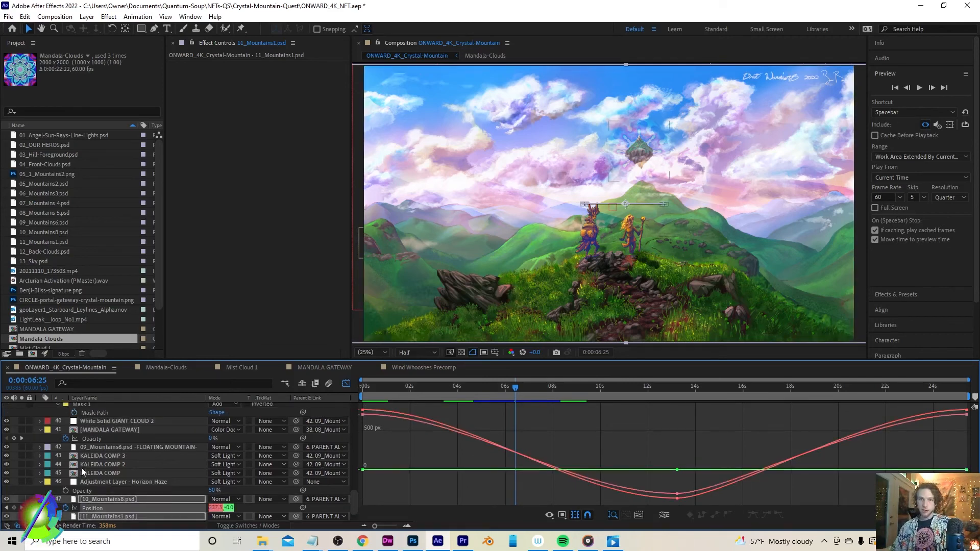
scroll(88, 436, up, 1)
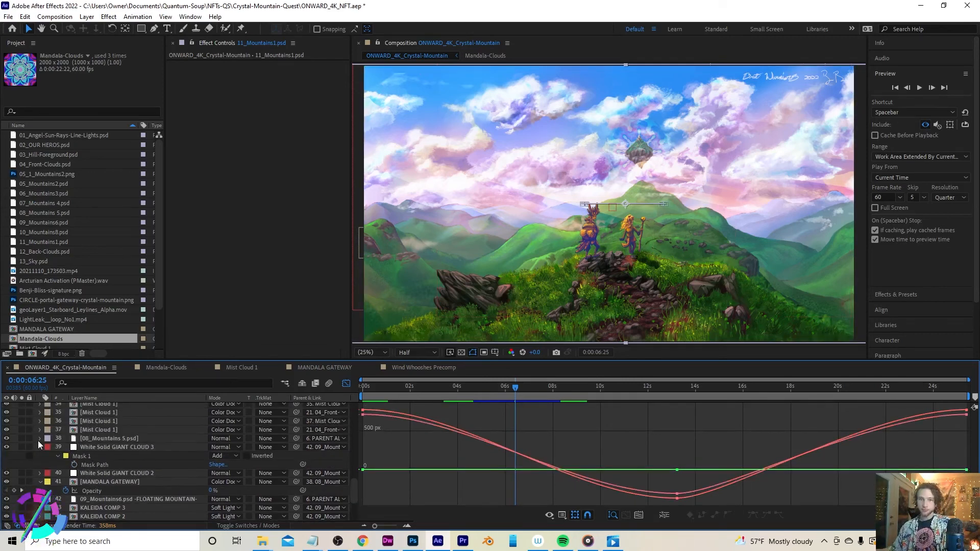
Reveal the Position property of 08_Mountains 5.psd and collapse the MANDALA GATEWAY and haze adjustment layer properties
click(40, 439)
click(86, 437)
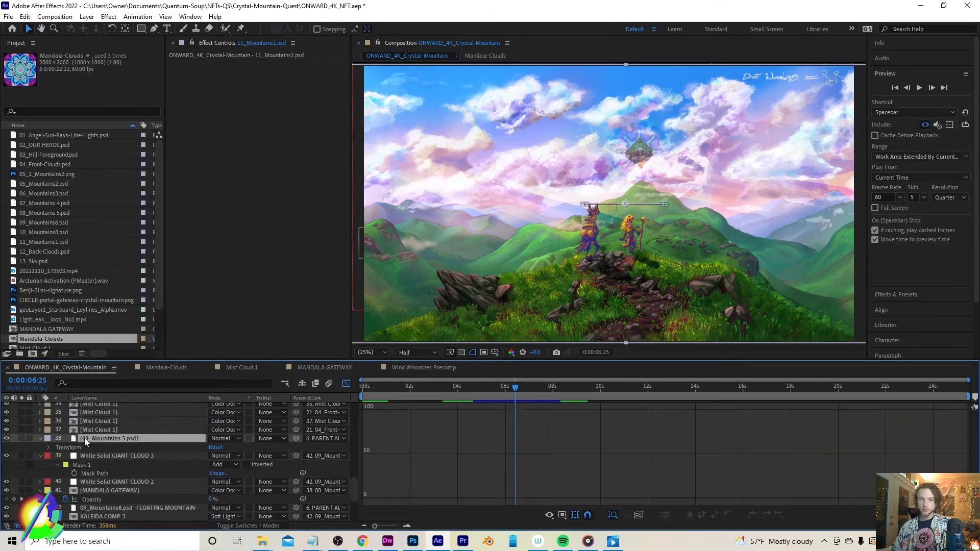
key(p)
scroll(96, 464, up, 2)
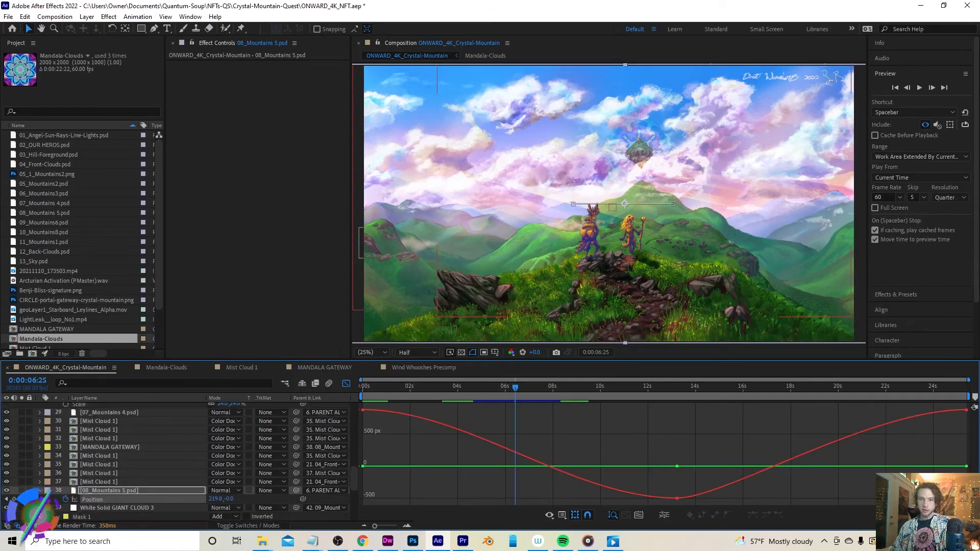
scroll(41, 475, down, 3)
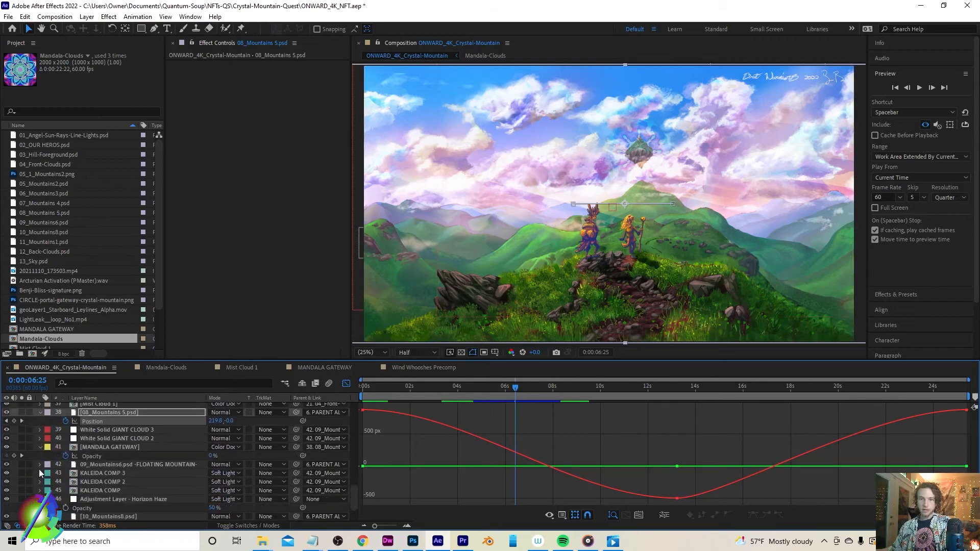
click(39, 447)
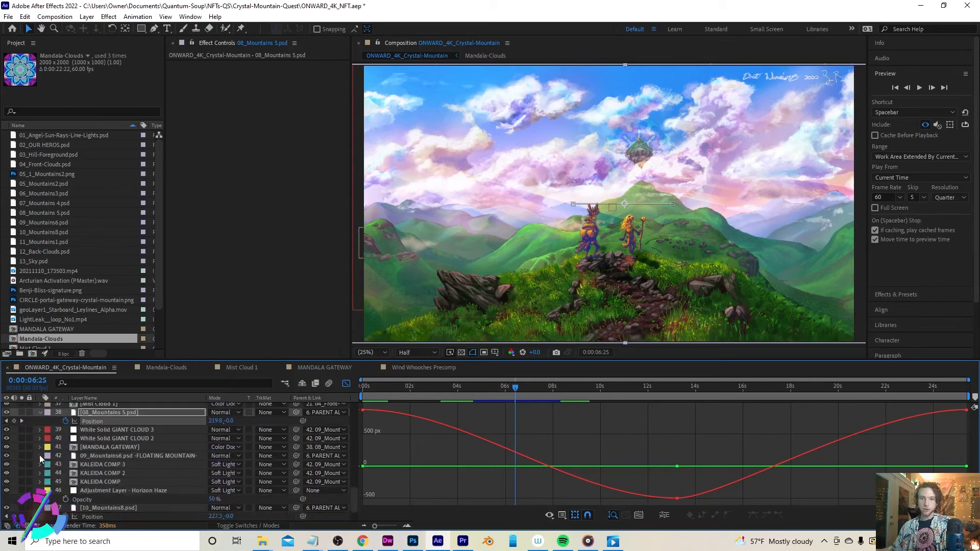
click(39, 490)
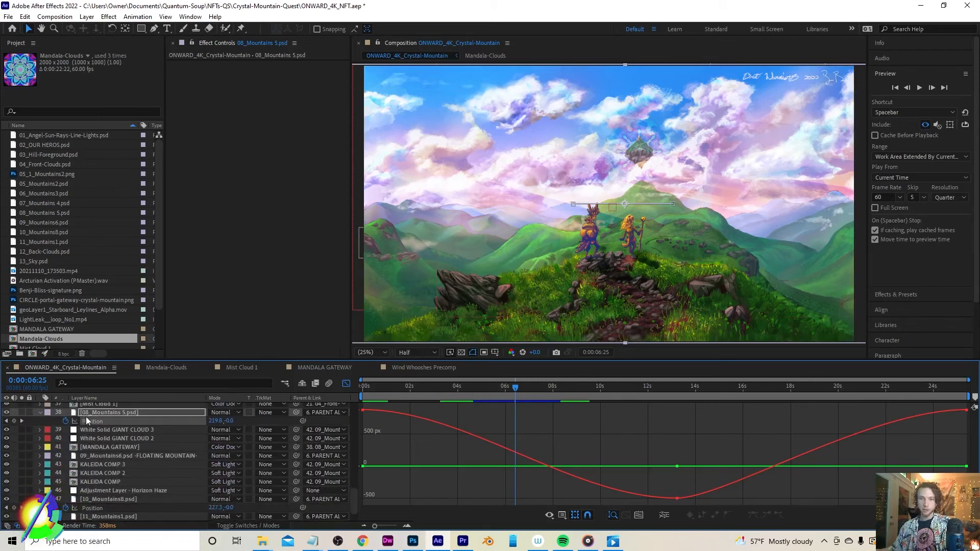
Display the Position curves of 08_Mountains 5, 10_Mountains8 and 11_Mountains1 together in the Graph Editor
click(89, 421)
click(122, 414)
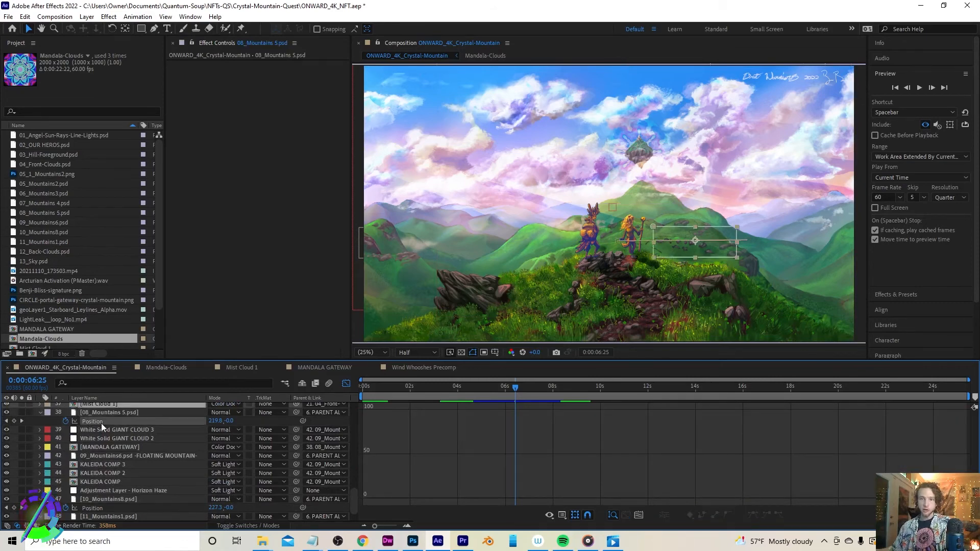
scroll(102, 434, down, 1)
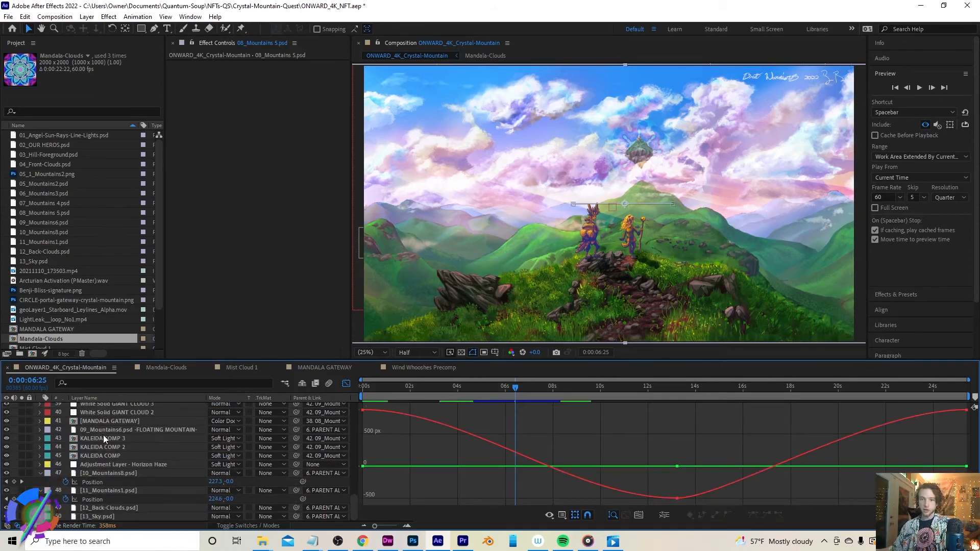
click(97, 481)
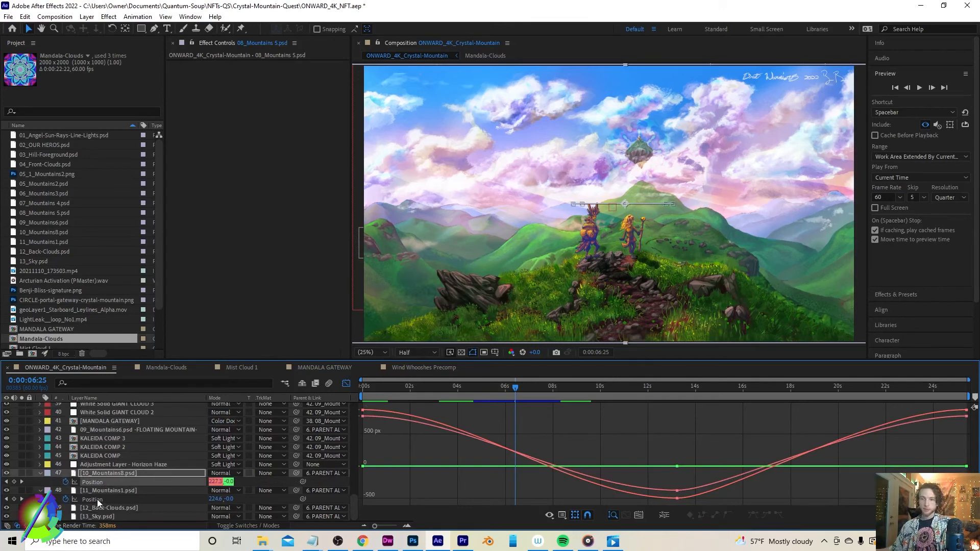
shift+click(97, 499)
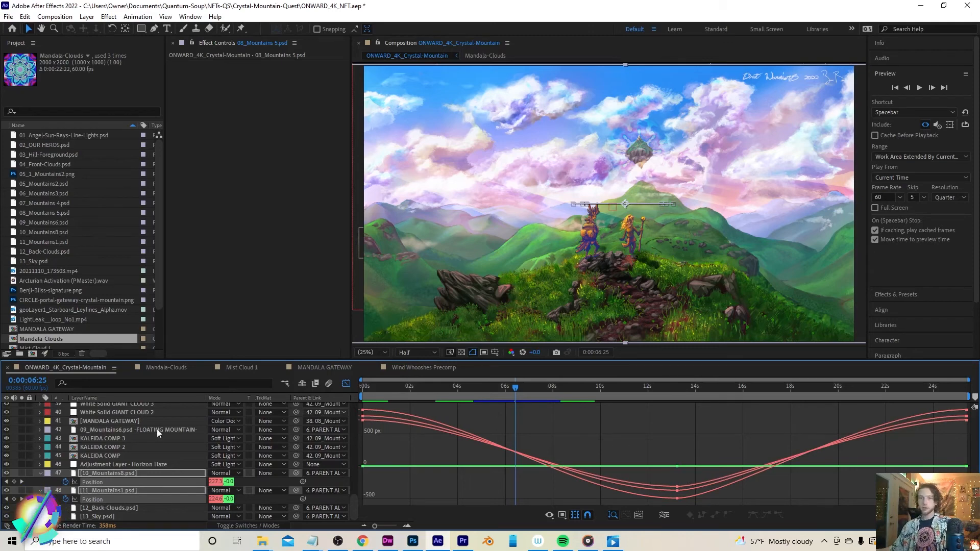
Select the 07_Mountains 4.psd layer higher in the layer stack
scroll(153, 467, up, 3)
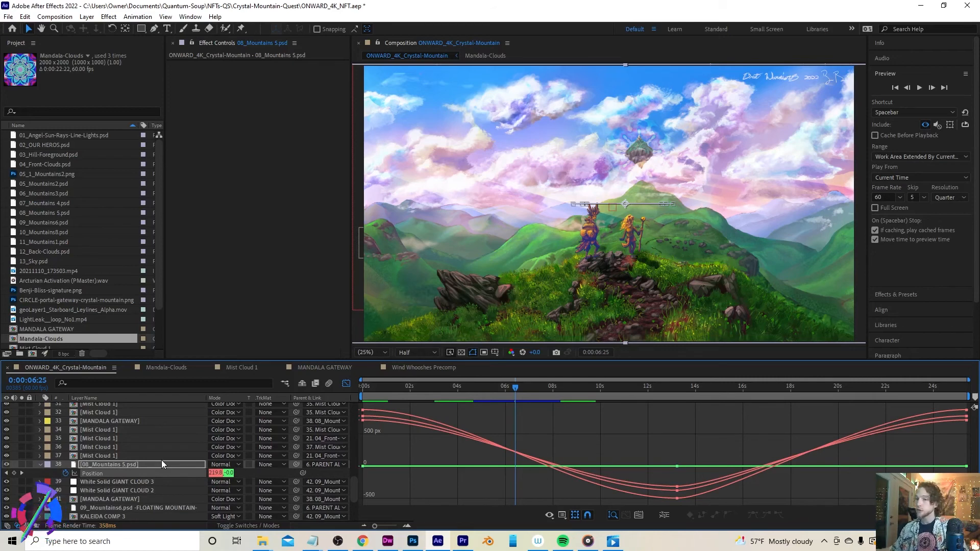
scroll(115, 454, up, 1)
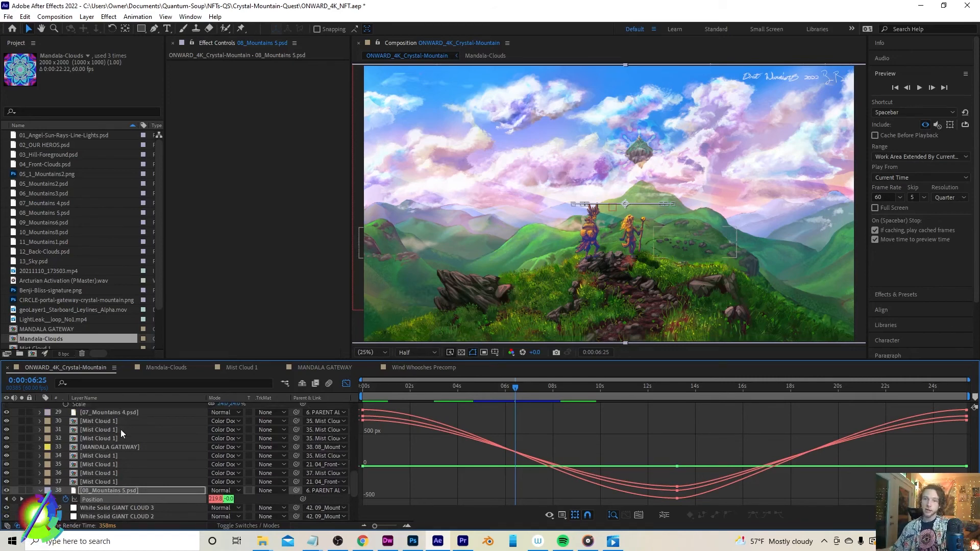
click(109, 411)
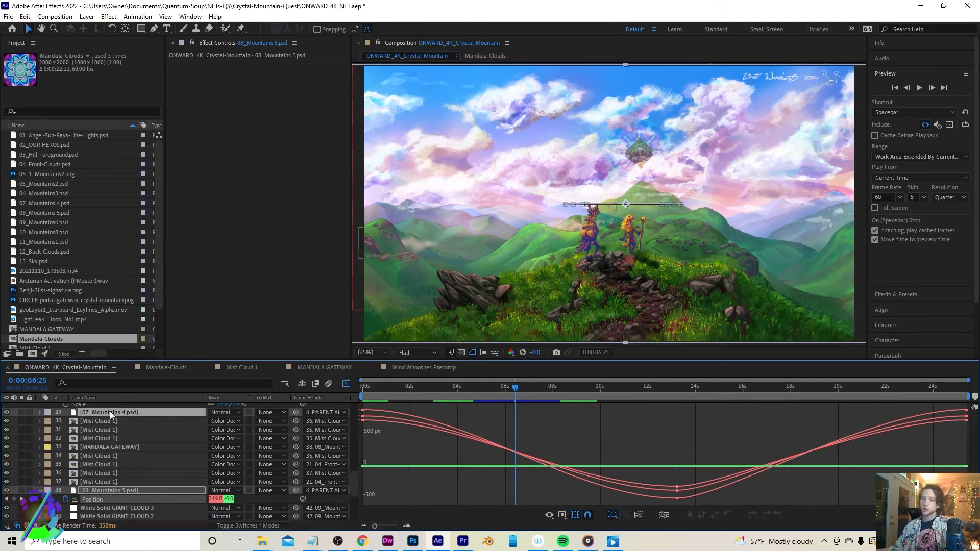
Reveal the Position property of the 06_Mountains3.psd layer alongside 07_Mountains 4
scroll(115, 427, up, 2)
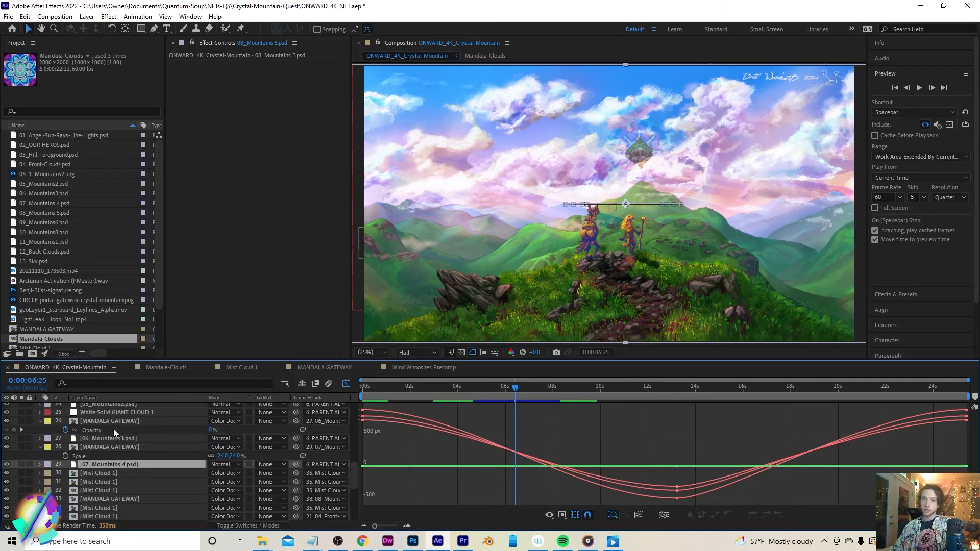
ctrl+click(108, 438)
key(p)
scroll(107, 438, down, 2)
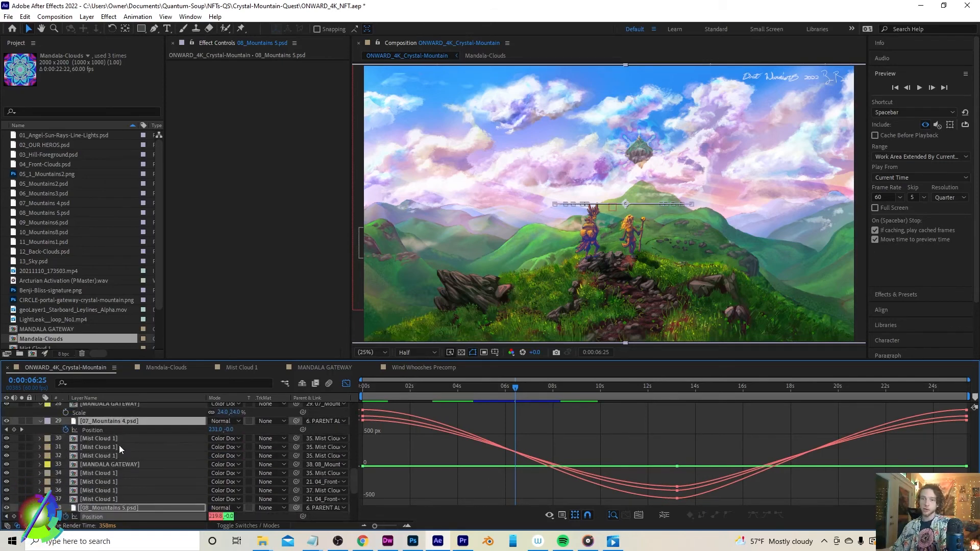
scroll(118, 446, up, 1)
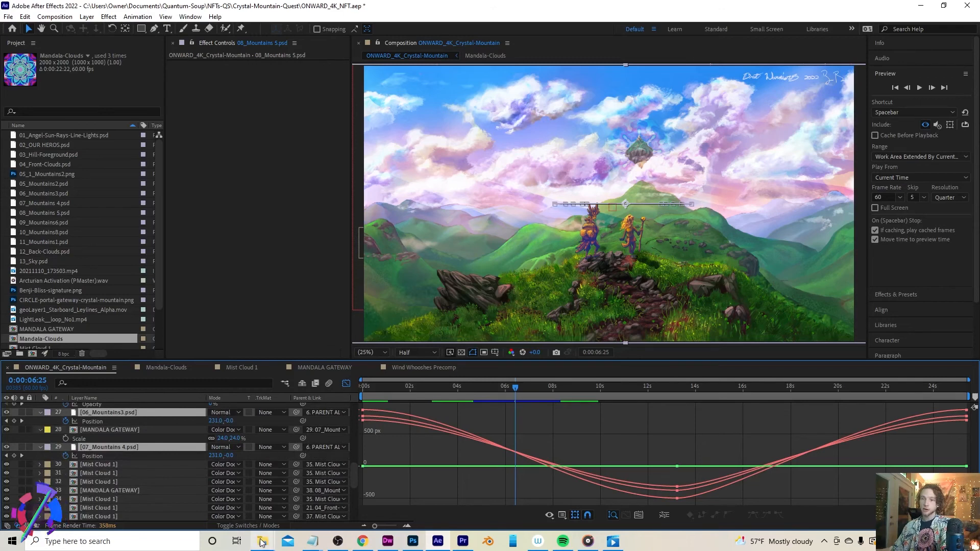
Open the LAYERS-crystal-mountain-quest folder in File Explorer and preview the exported layer image files
mouse_move(262, 541)
click(146, 488)
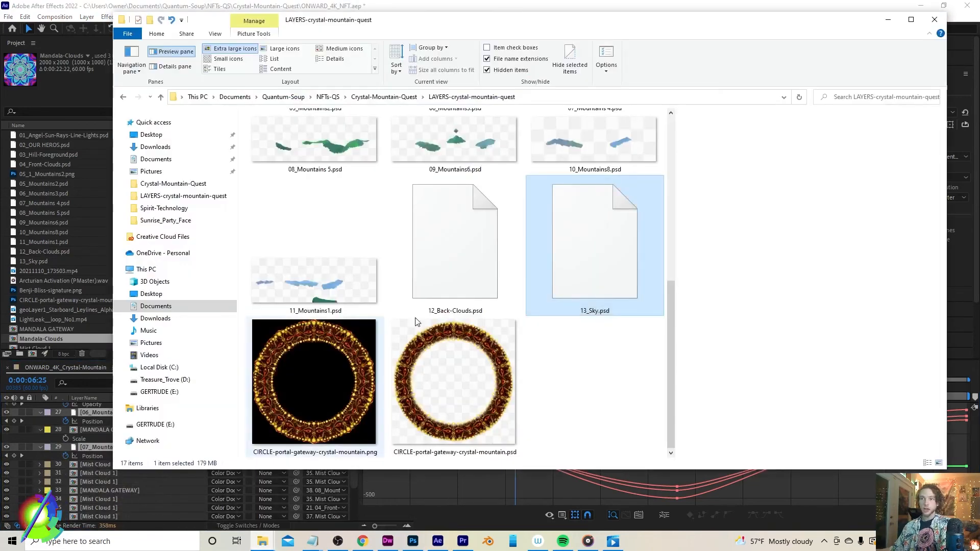
scroll(504, 235, up, 10)
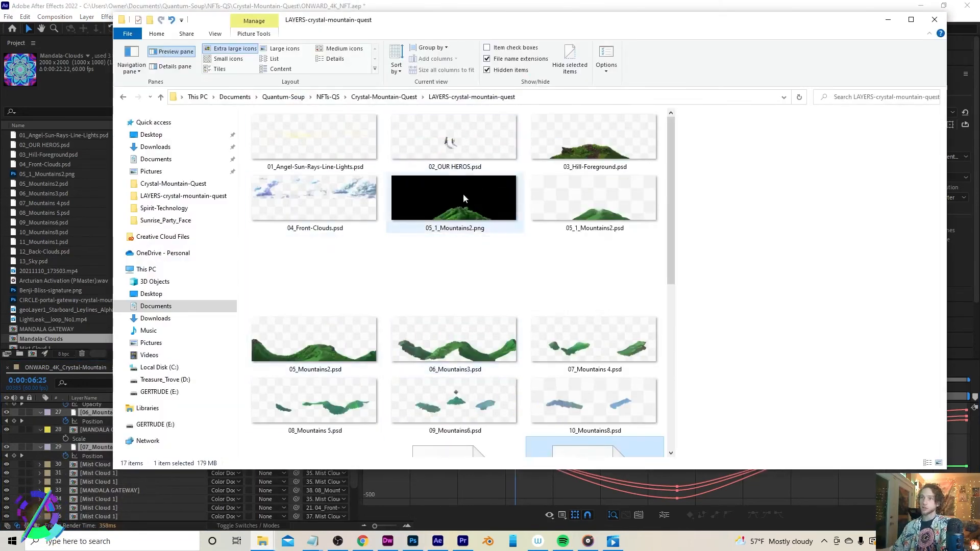
click(502, 148)
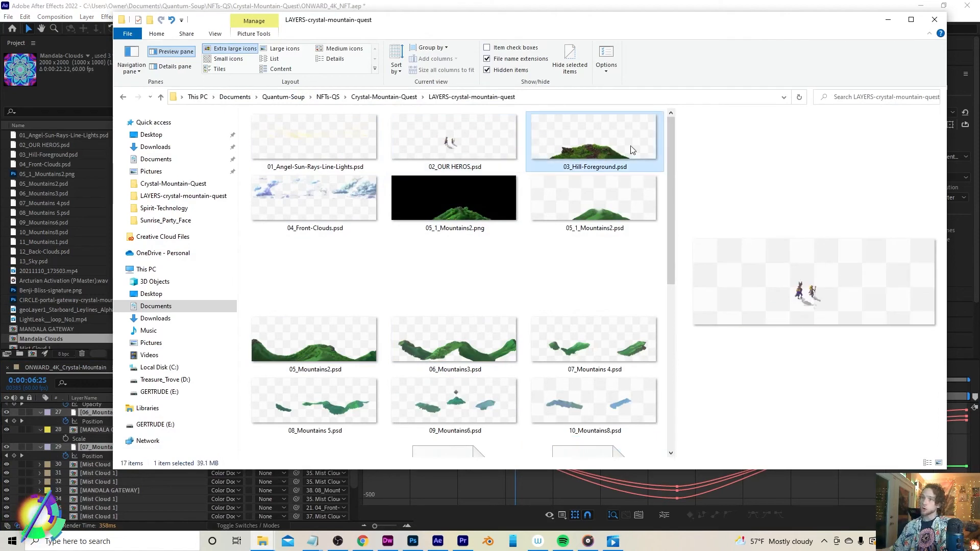
click(567, 154)
click(295, 212)
click(449, 197)
click(606, 196)
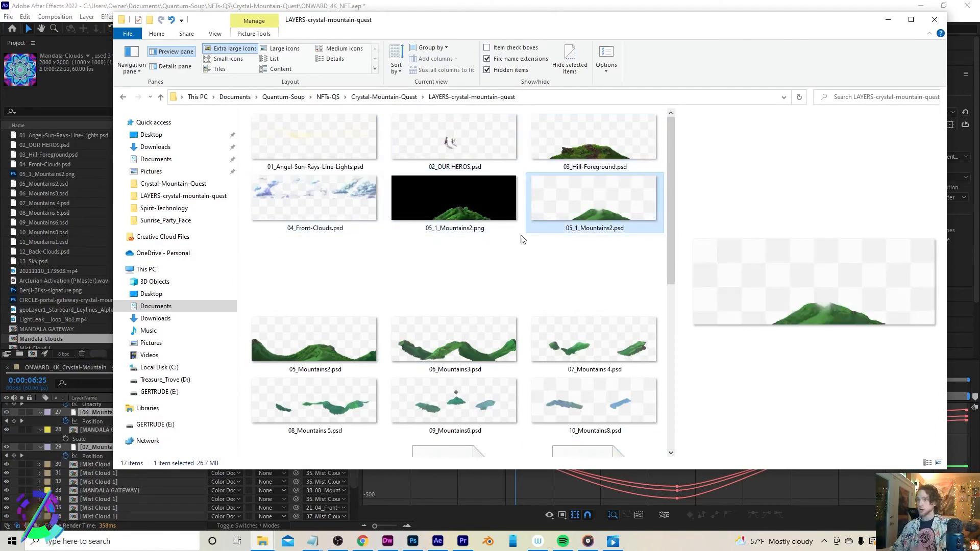
click(434, 351)
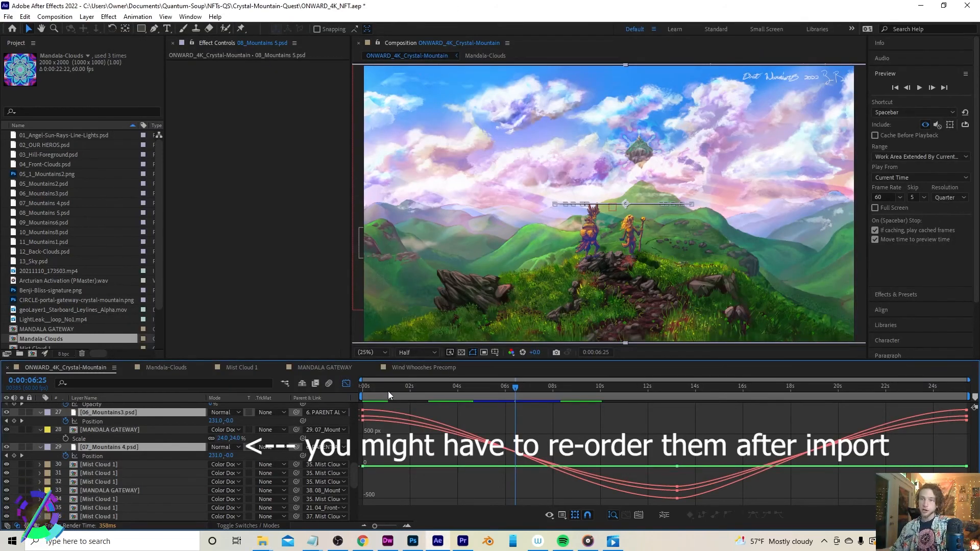
Scrub the playhead across the composition timeline to preview the mountain layers' motion
drag(387, 392, 304, 400)
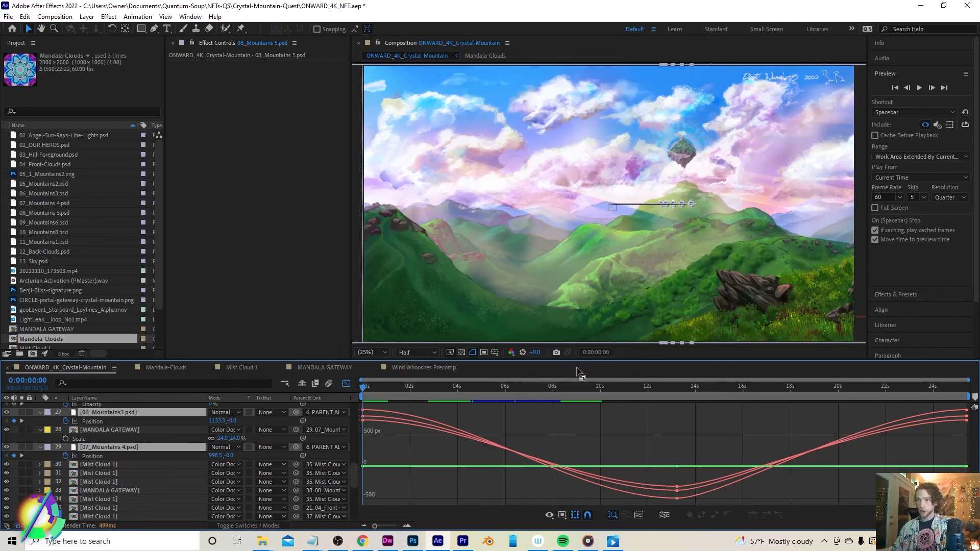
drag(660, 386, 896, 407)
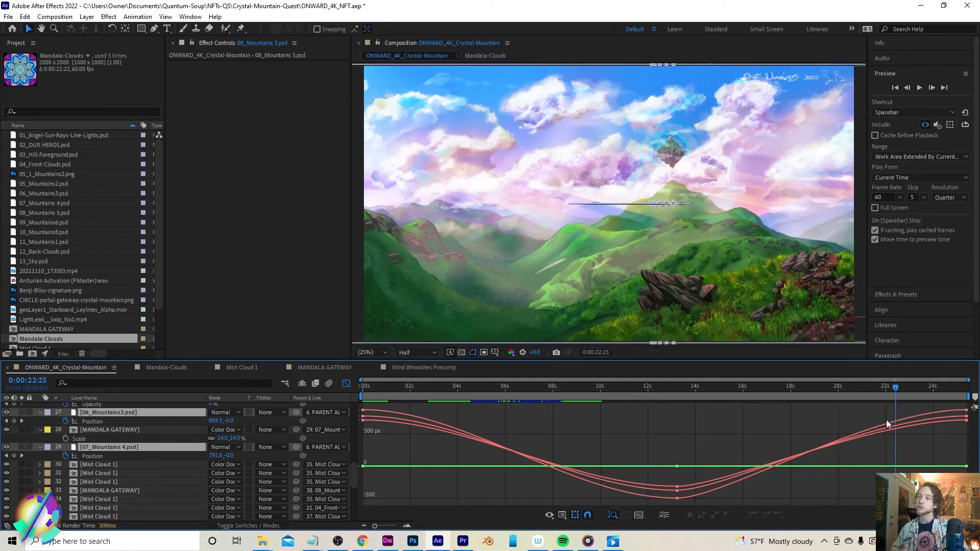
click(767, 390)
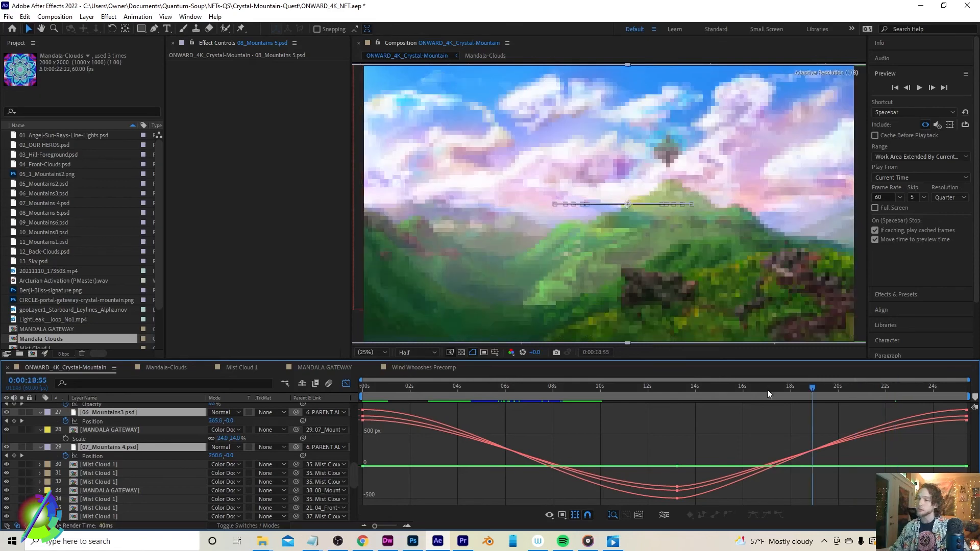